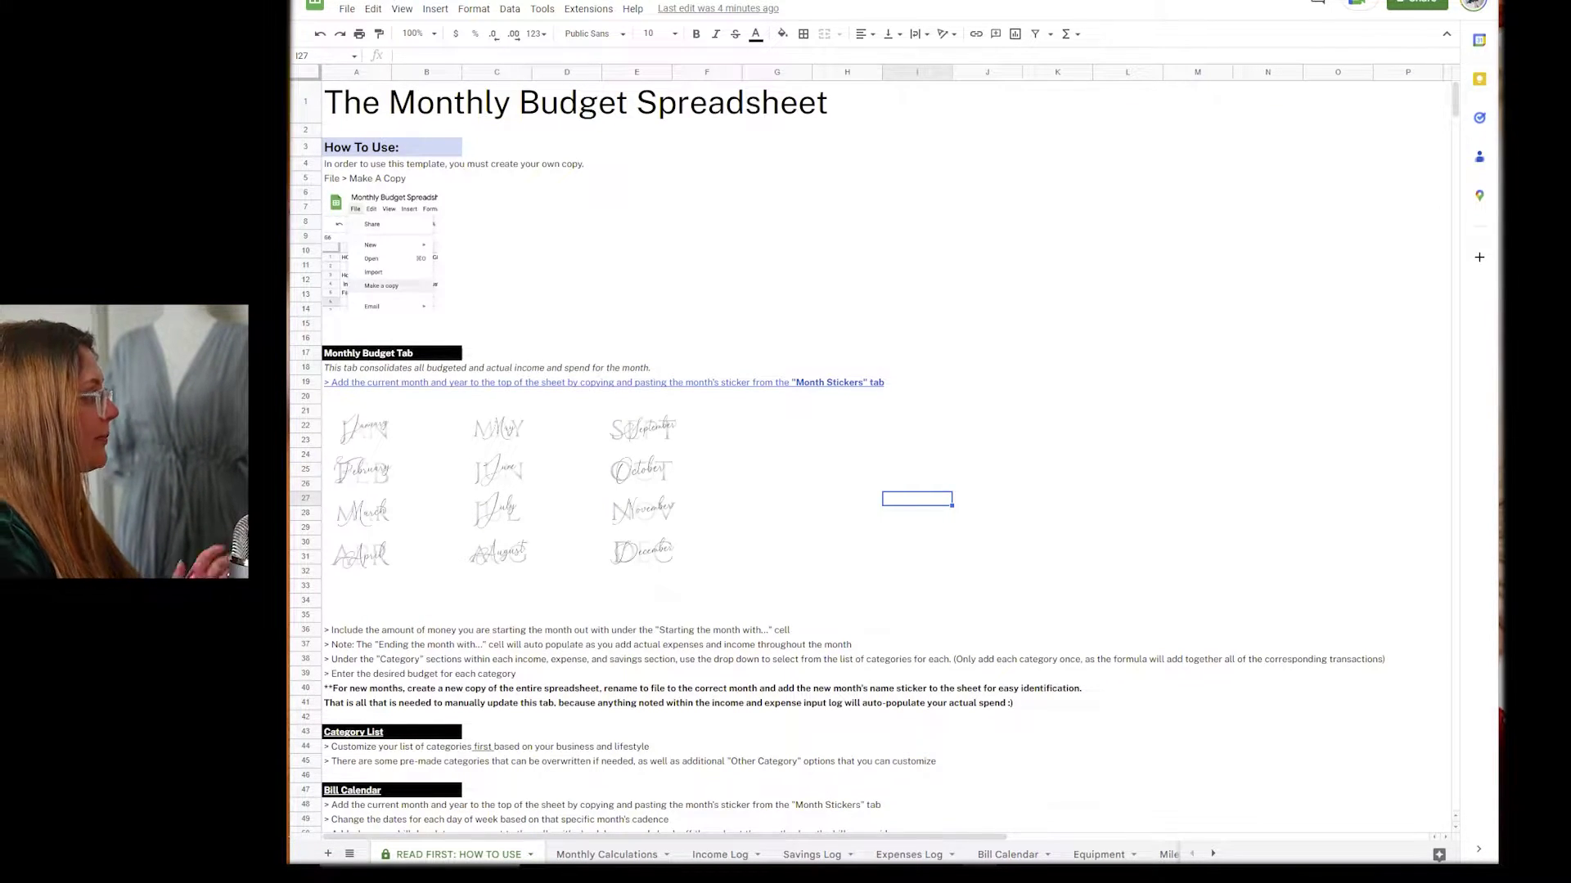
# Make a copy of the template named 'March 2023 The Jersey City Photographer Accounting'
pyautogui.click(345, 12)
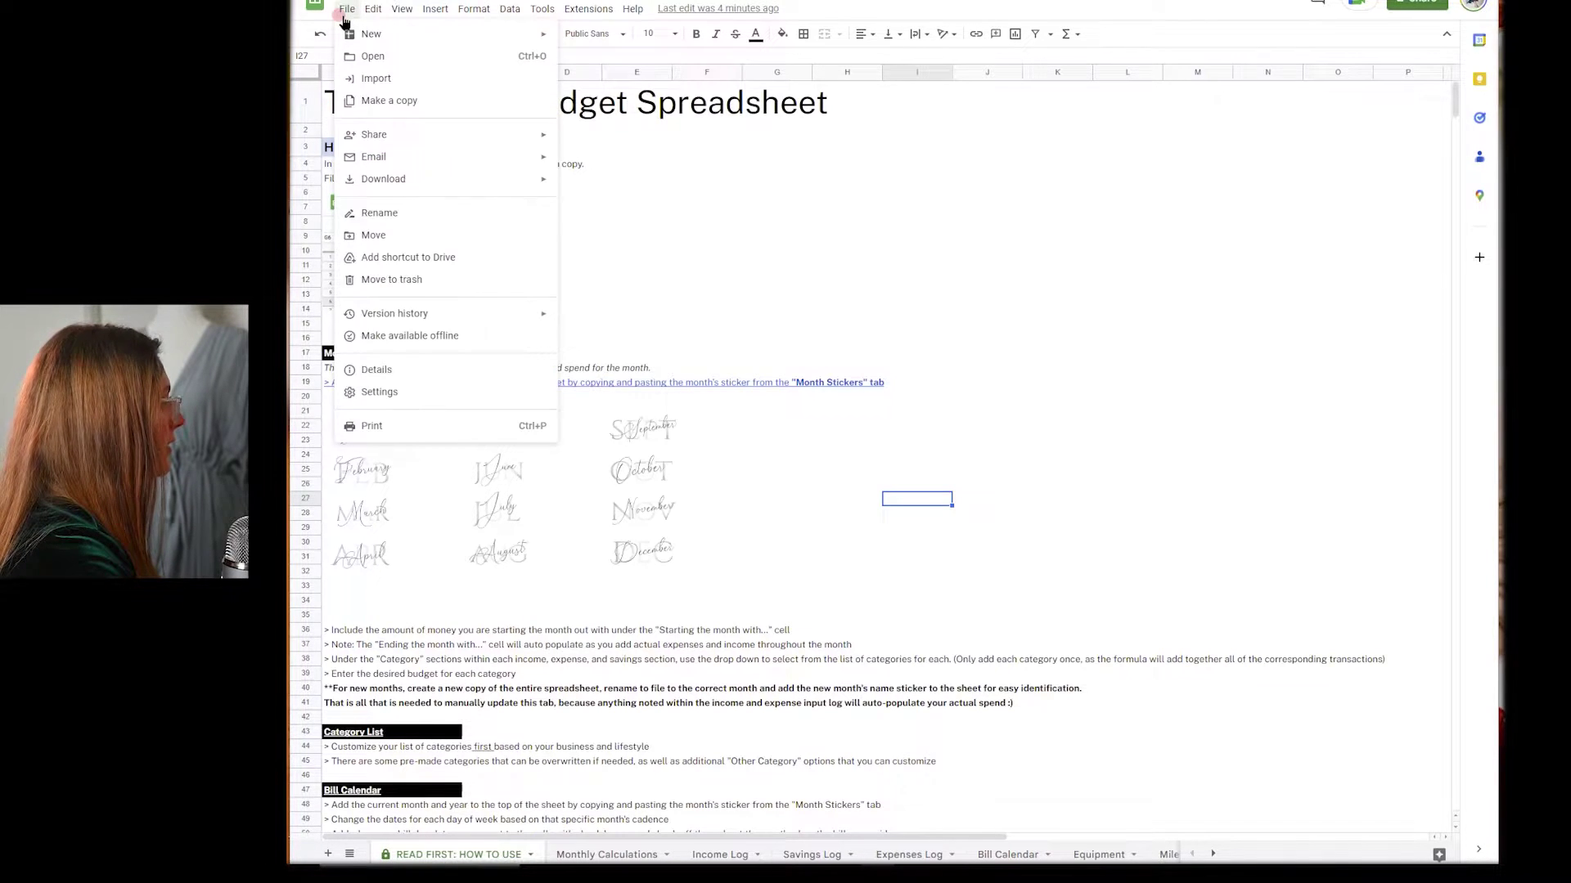
pyautogui.click(361, 100)
pyautogui.click(827, 363)
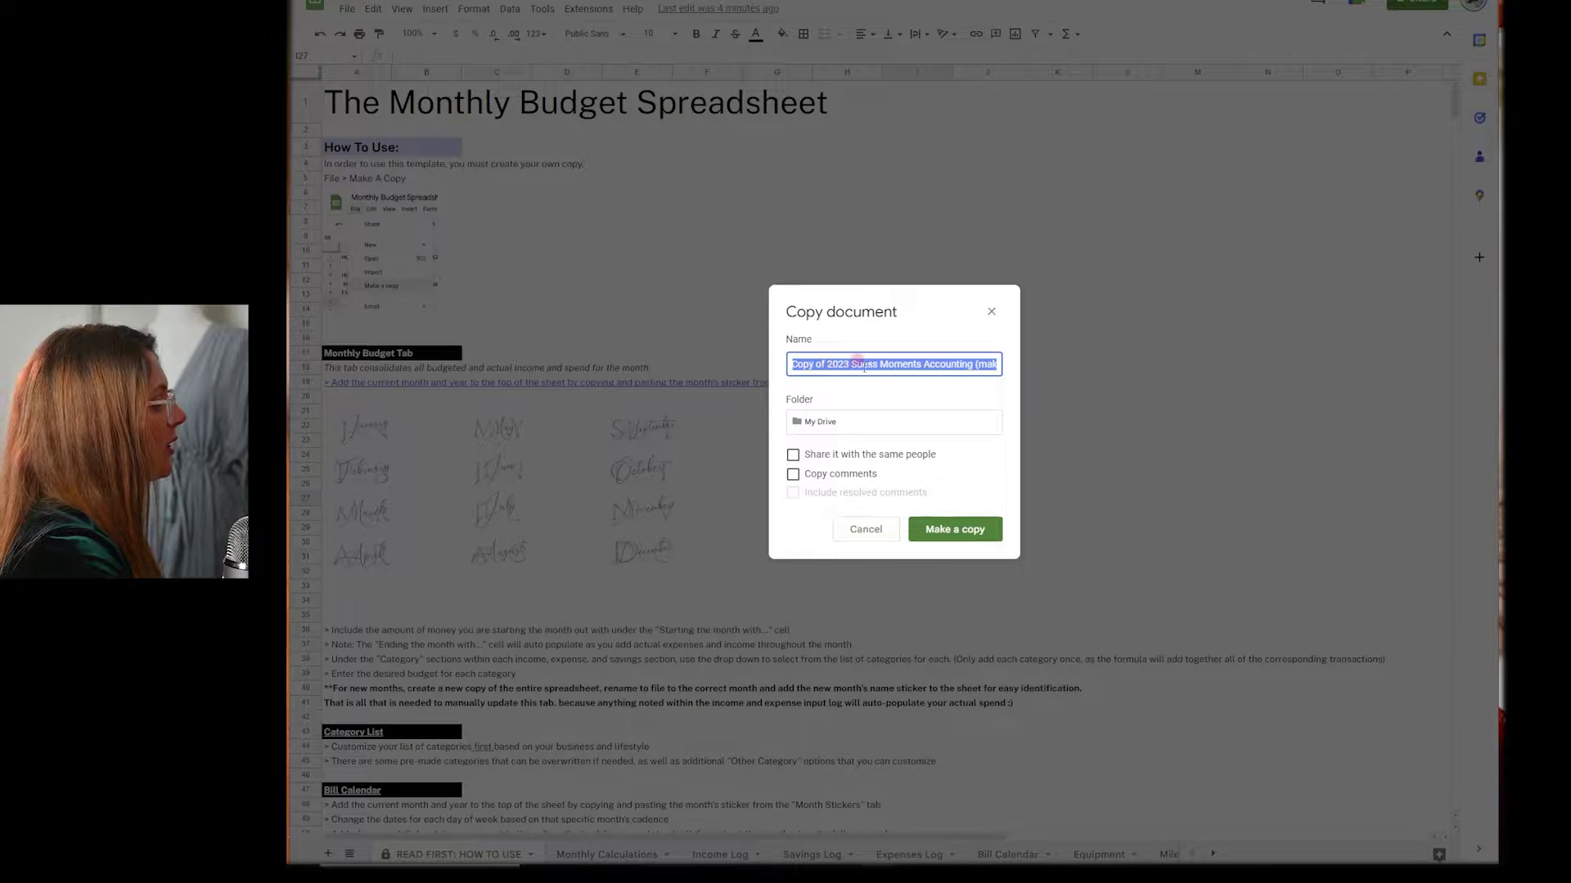
pyautogui.click(863, 365)
pyautogui.moveTo(828, 364); pyautogui.dragTo(753, 348)
pyautogui.write('March')
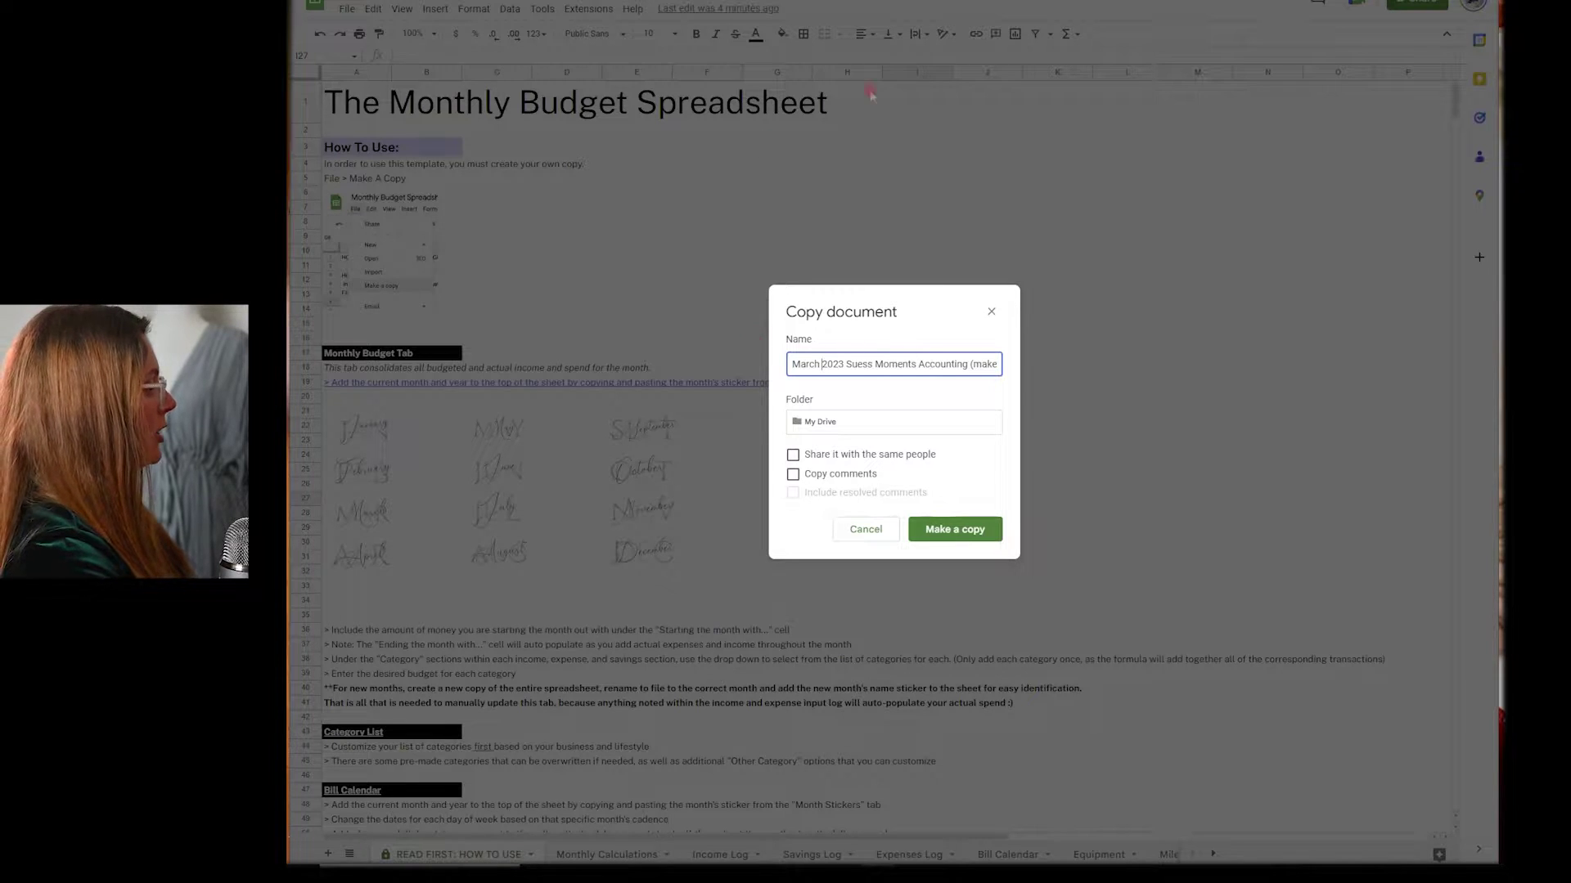
pyautogui.moveTo(843, 365); pyautogui.dragTo(916, 359)
pyautogui.write('The Jersey City ')
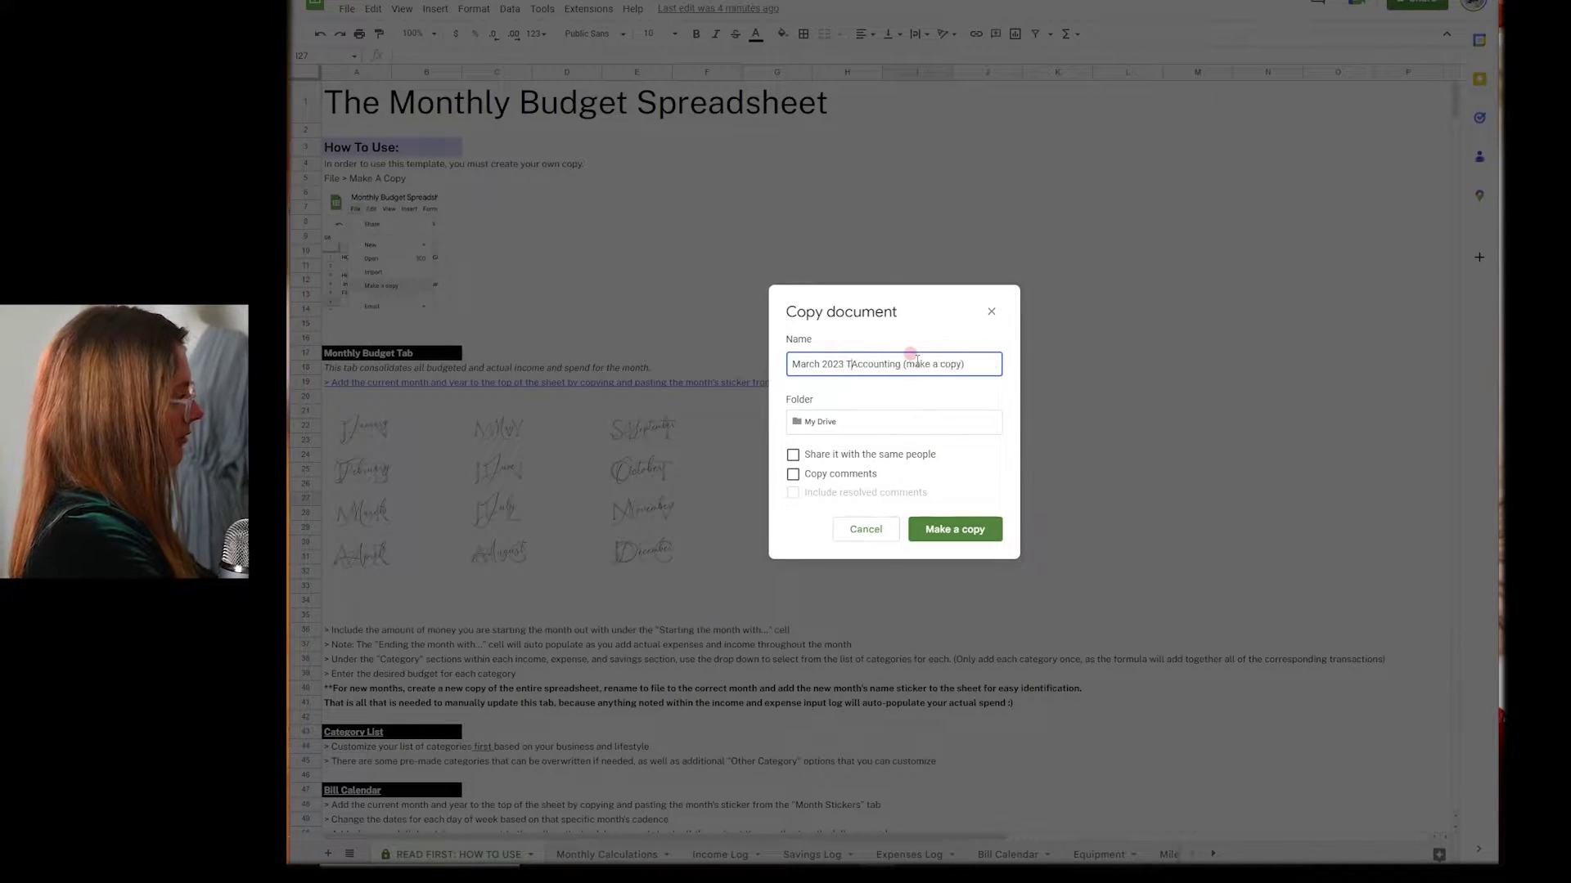
pyautogui.write('Photographer Acco')
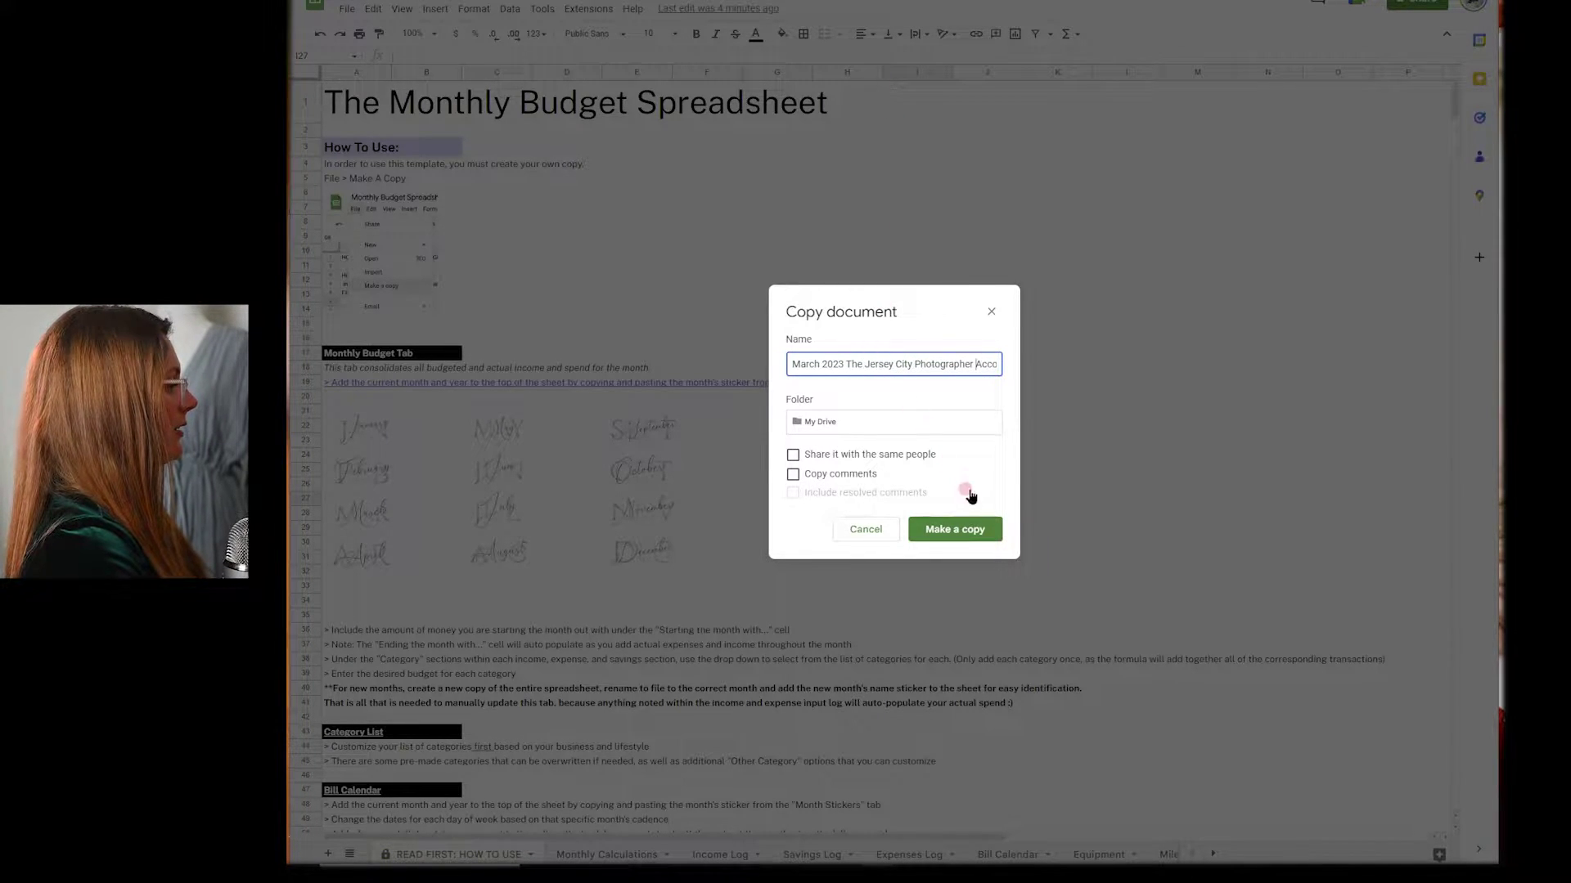
pyautogui.click(963, 530)
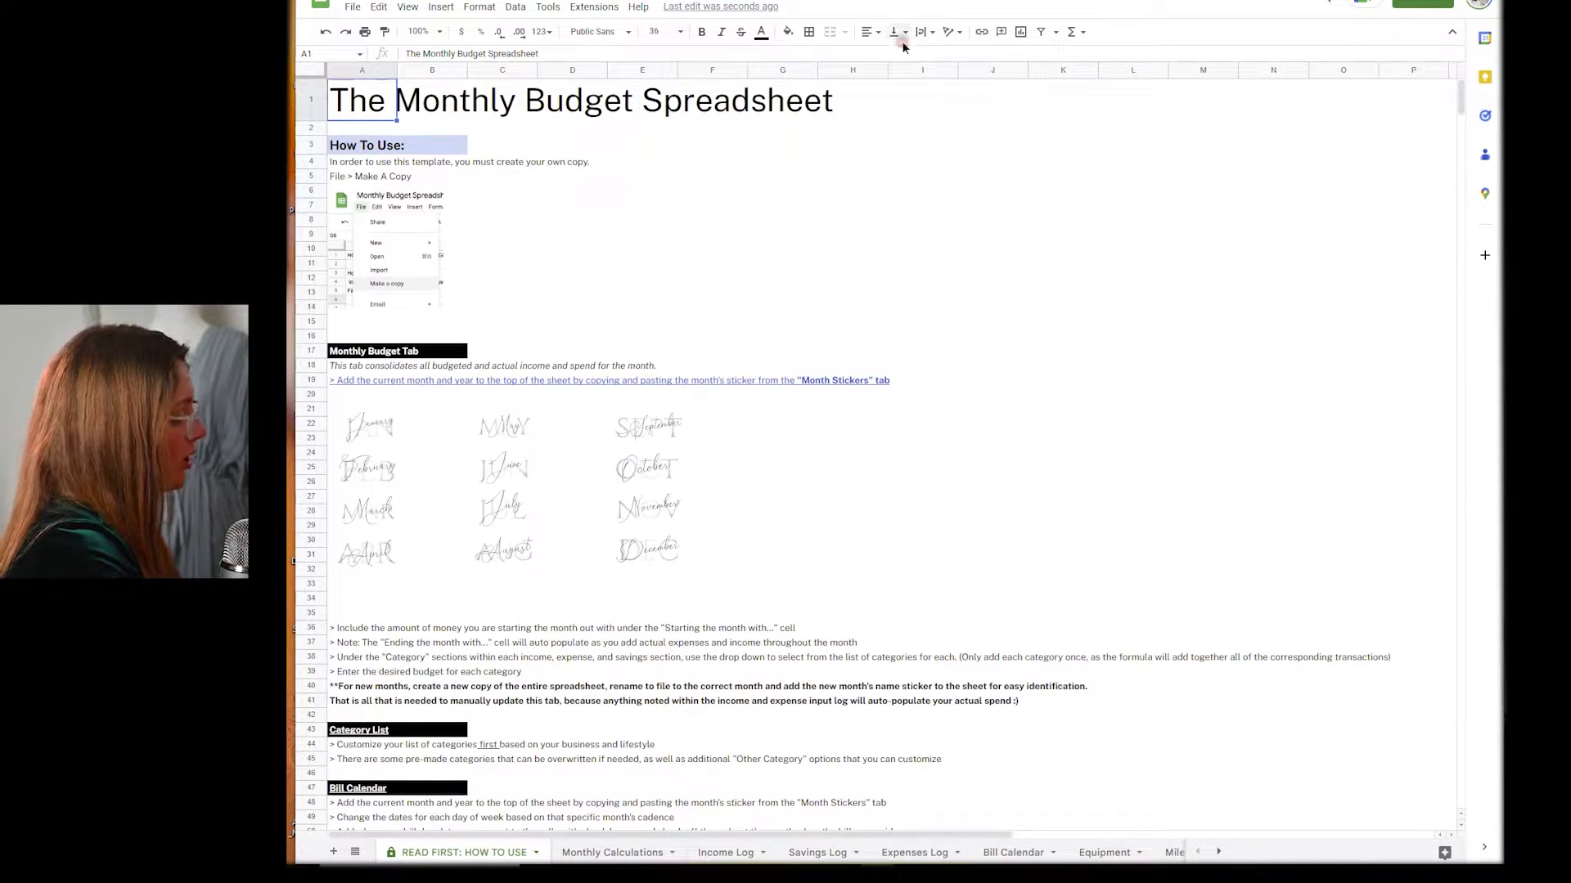
# Copy the March sticker image from the Monthly Stickers sheet
pyautogui.click(1219, 852)
pyautogui.click(1131, 853)
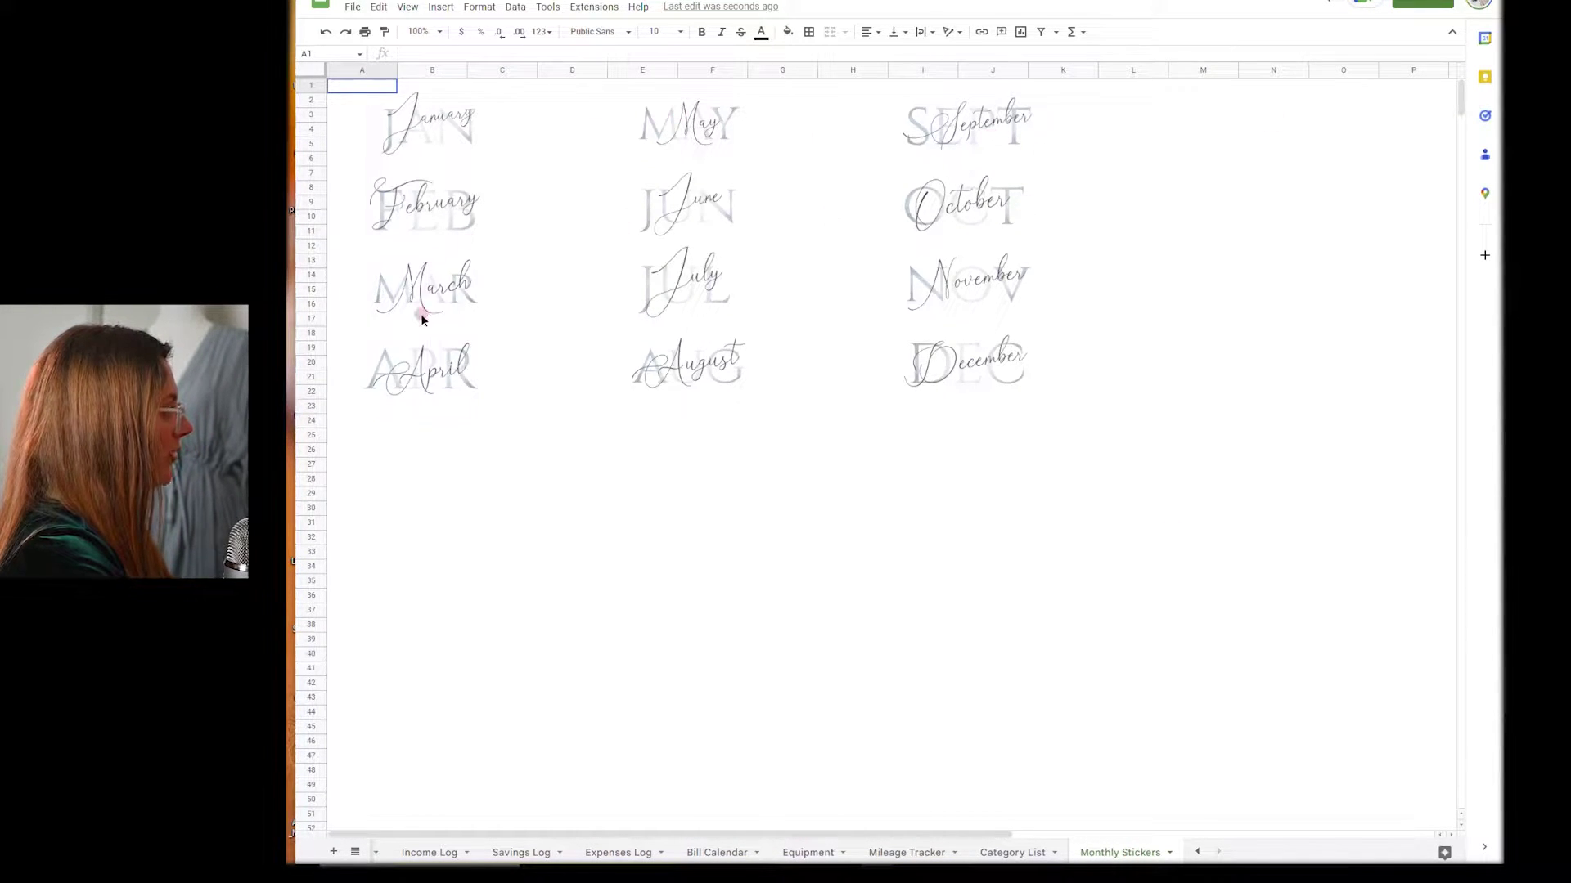
pyautogui.click(422, 270)
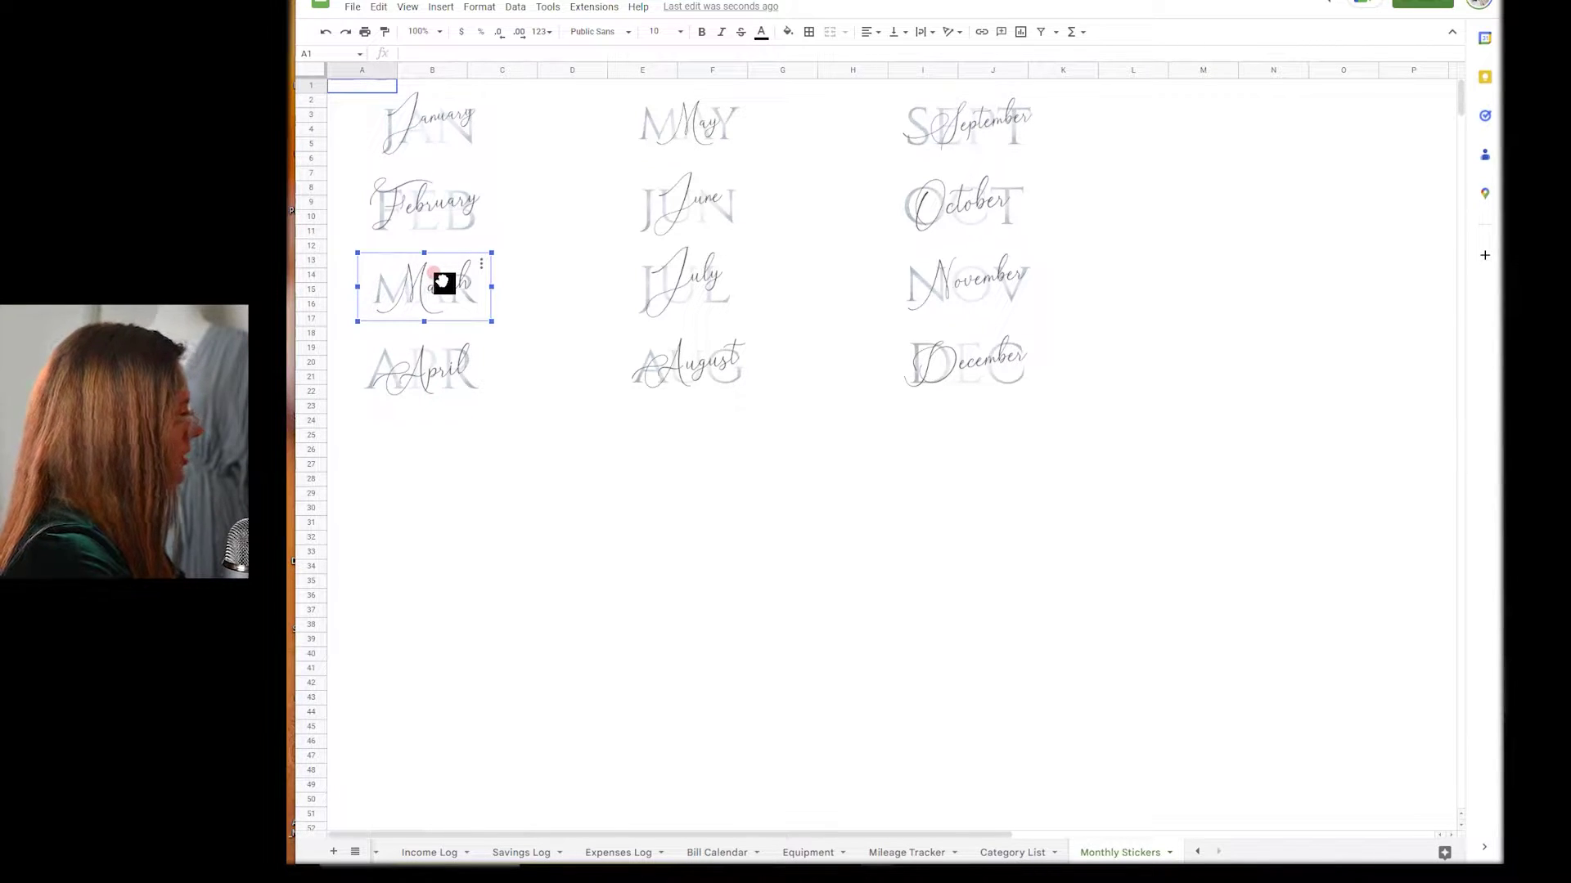
pyautogui.press('Escape')
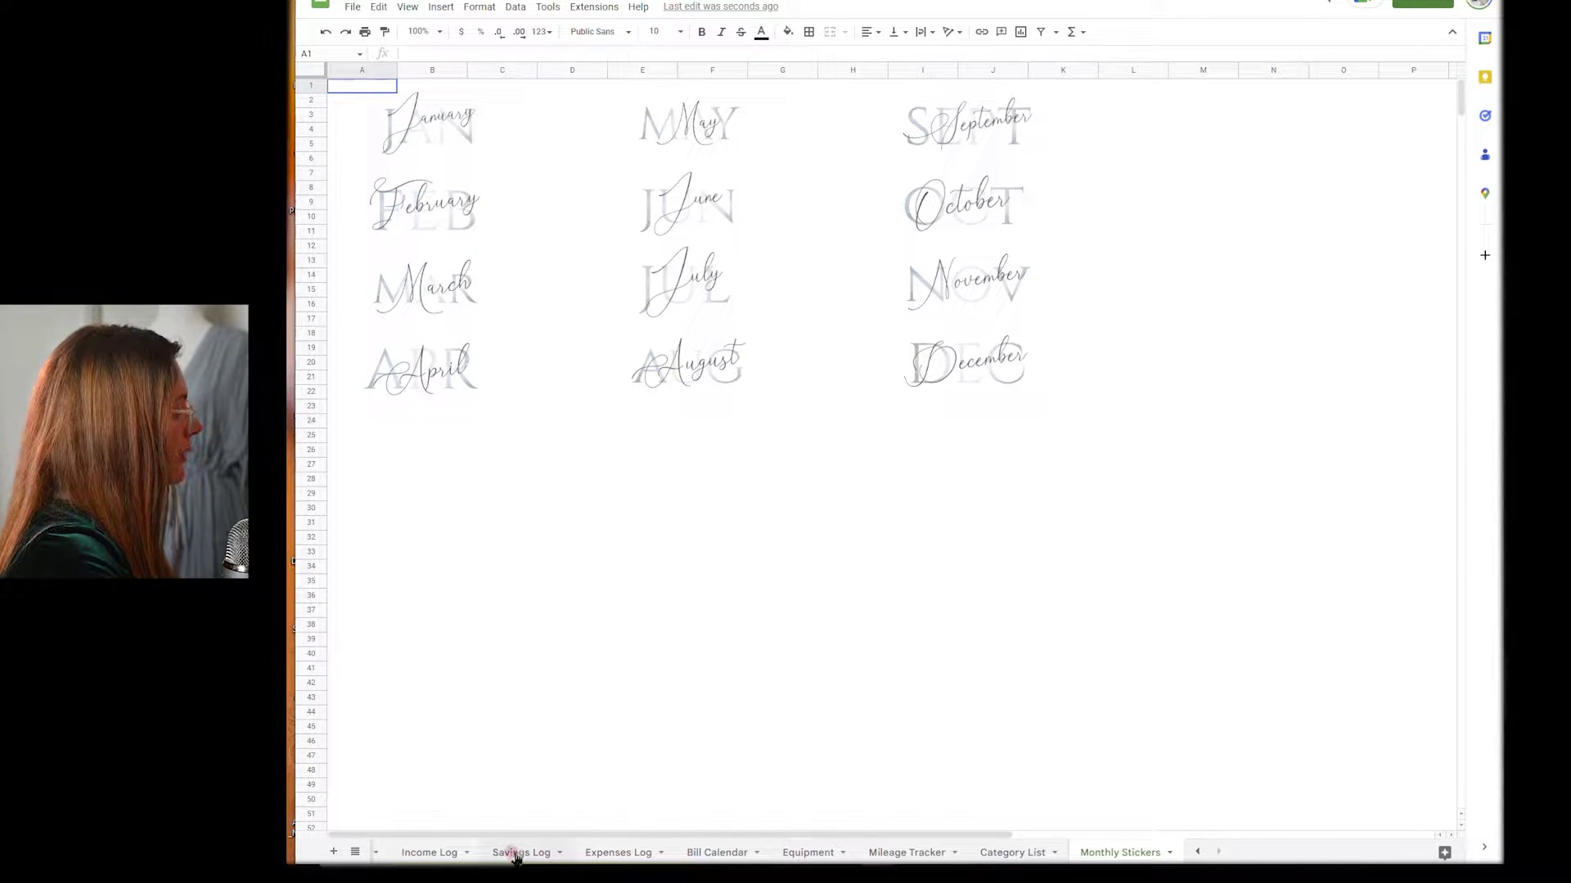
# Place the March sticker above the Bill Calendar and beside 2023 on Monthly Calculations
pyautogui.click(1197, 852)
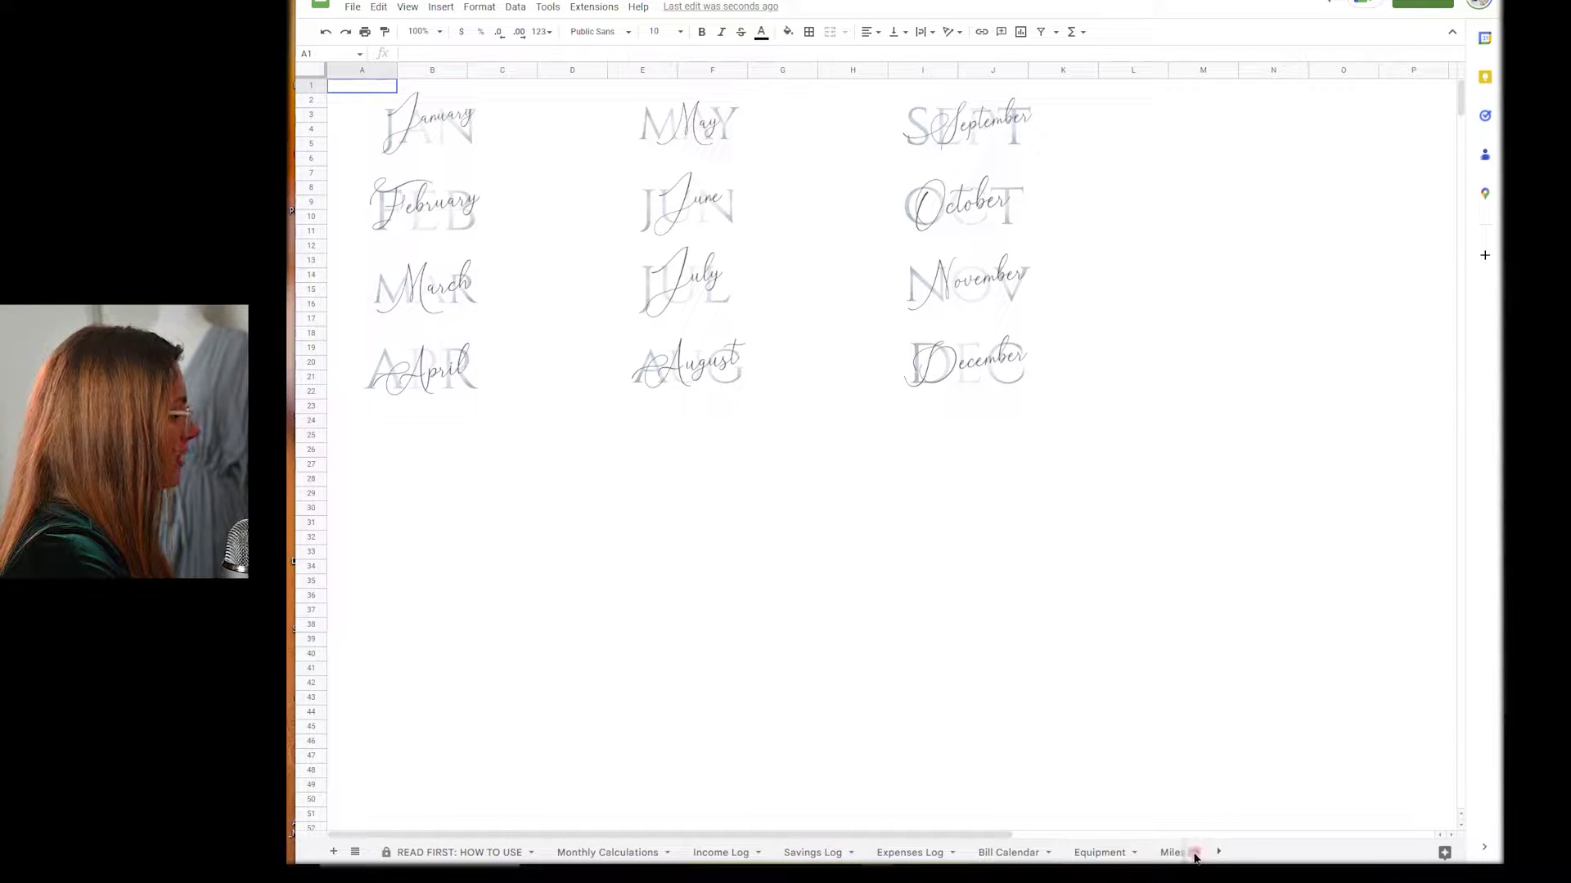
pyautogui.click(1009, 852)
pyautogui.click(1092, 126)
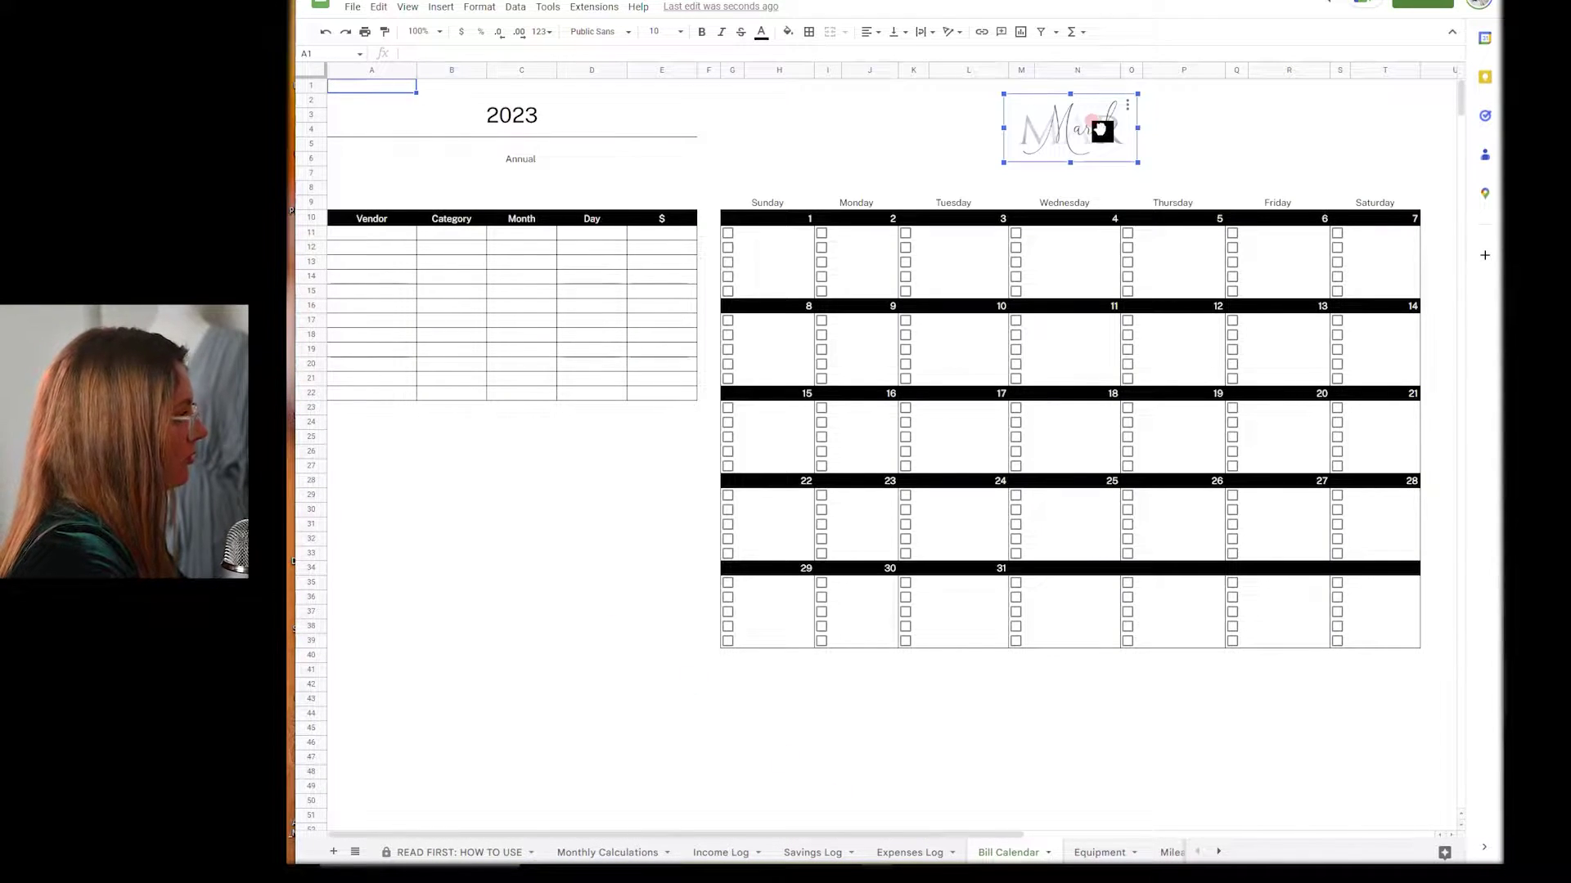
pyautogui.moveTo(435, 126); pyautogui.dragTo(1081, 126)
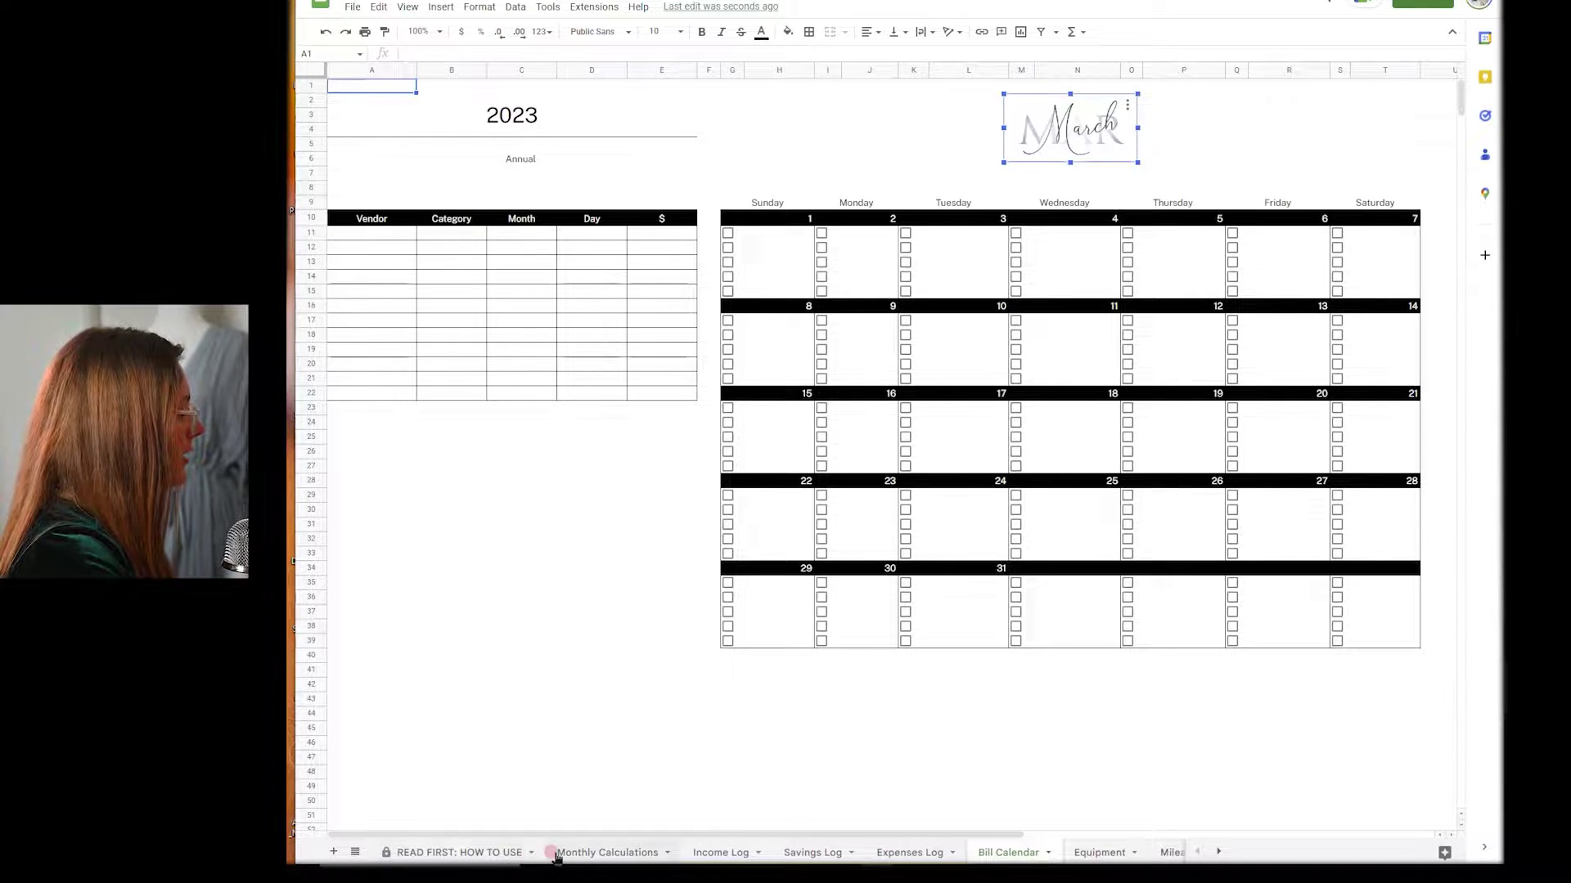
pyautogui.click(590, 851)
pyautogui.click(437, 144)
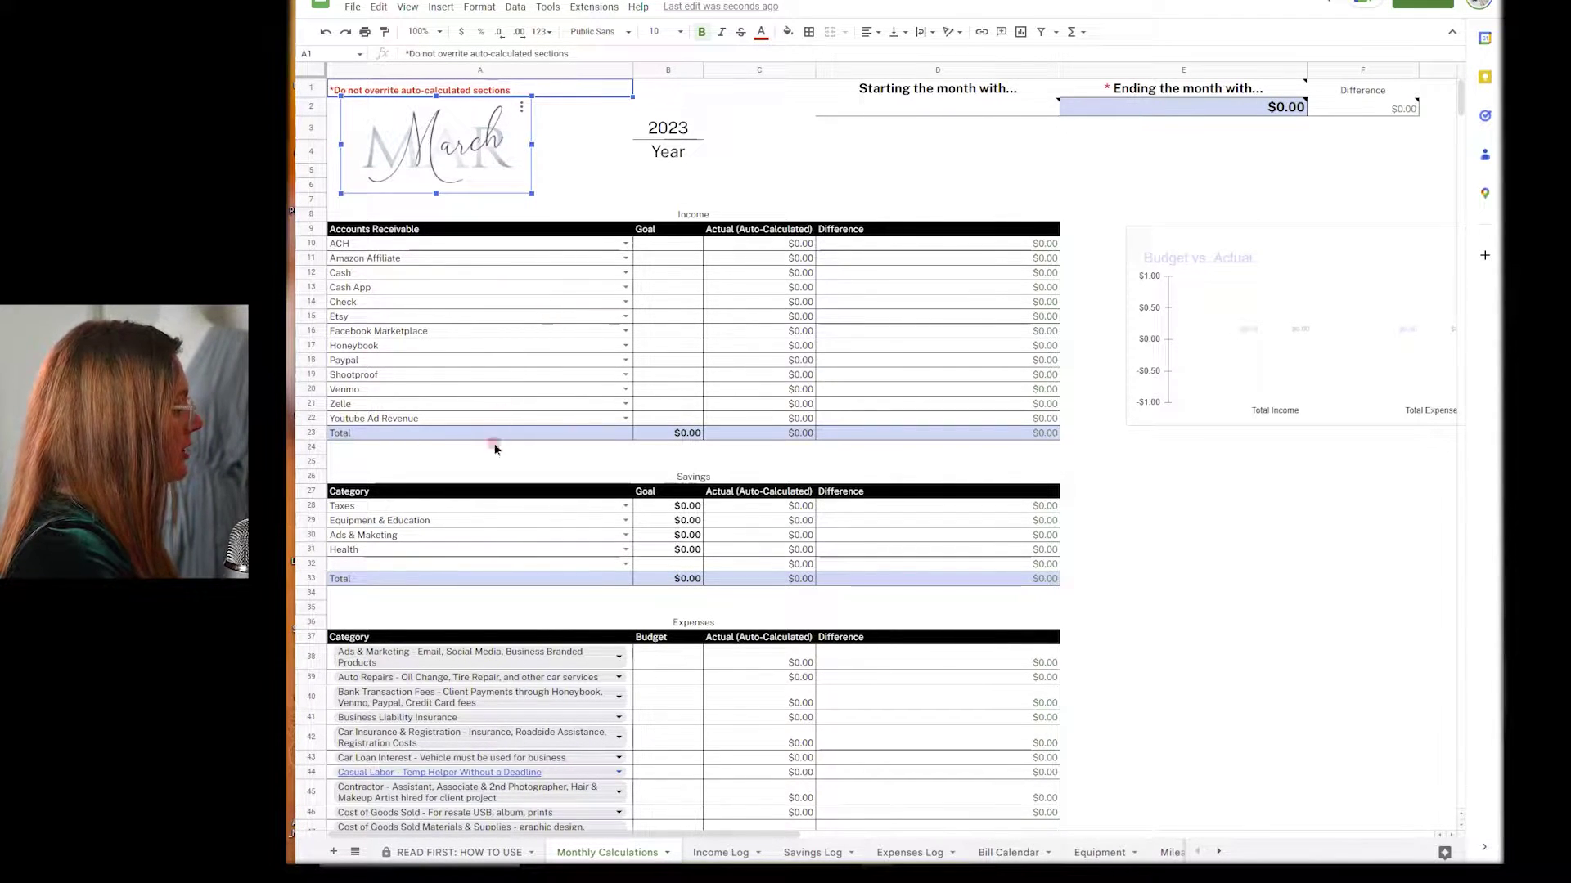
pyautogui.click(481, 851)
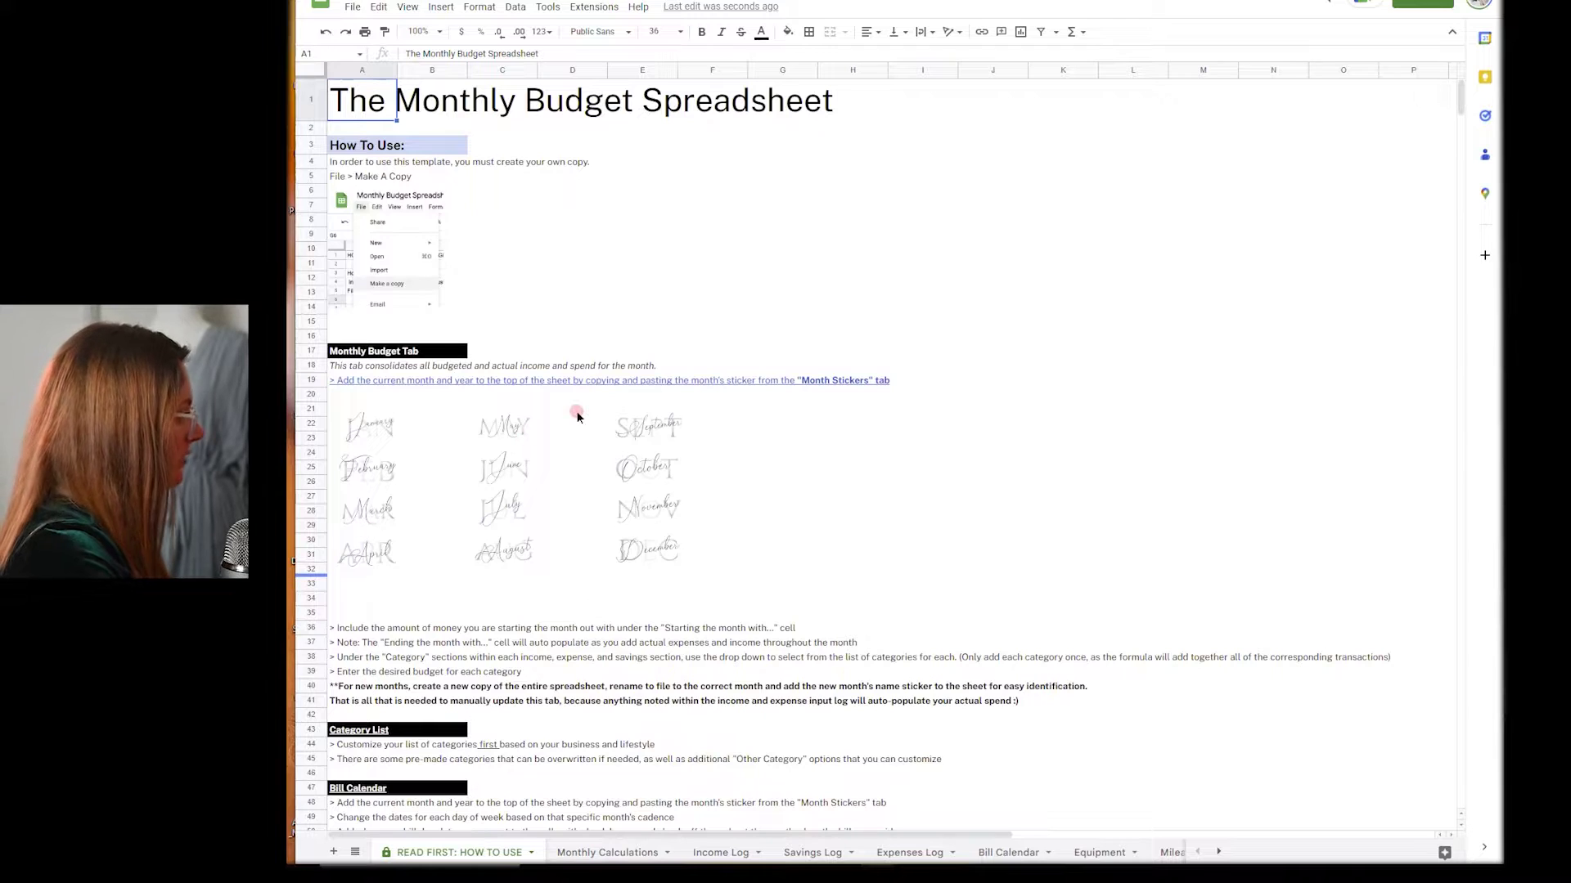
pyautogui.scroll(-3, 584, 447)
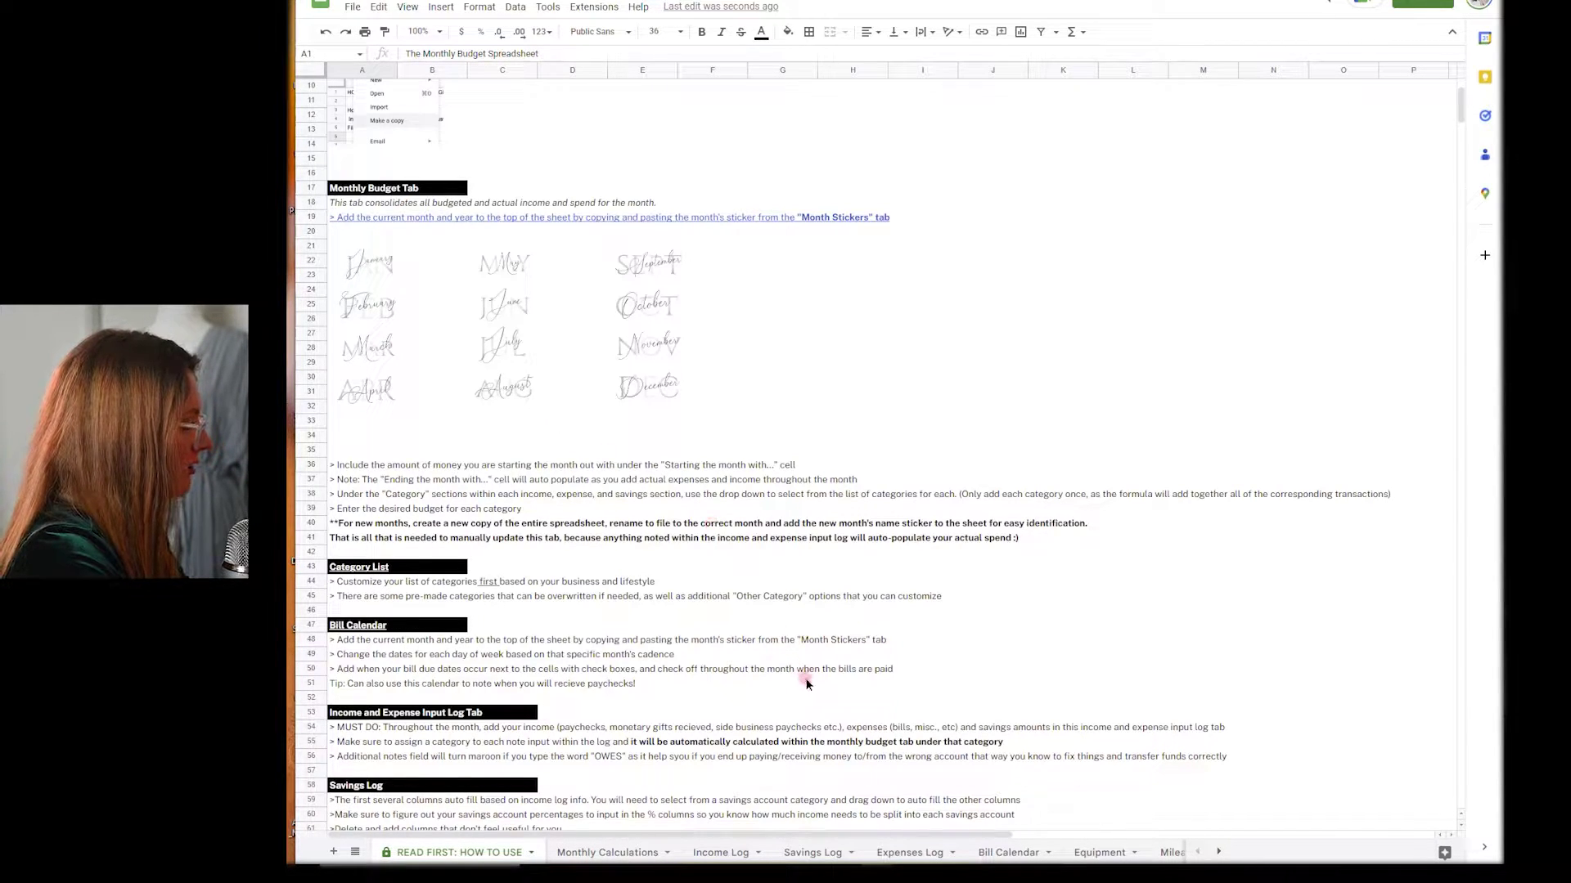
pyautogui.scroll(-2, 806, 683)
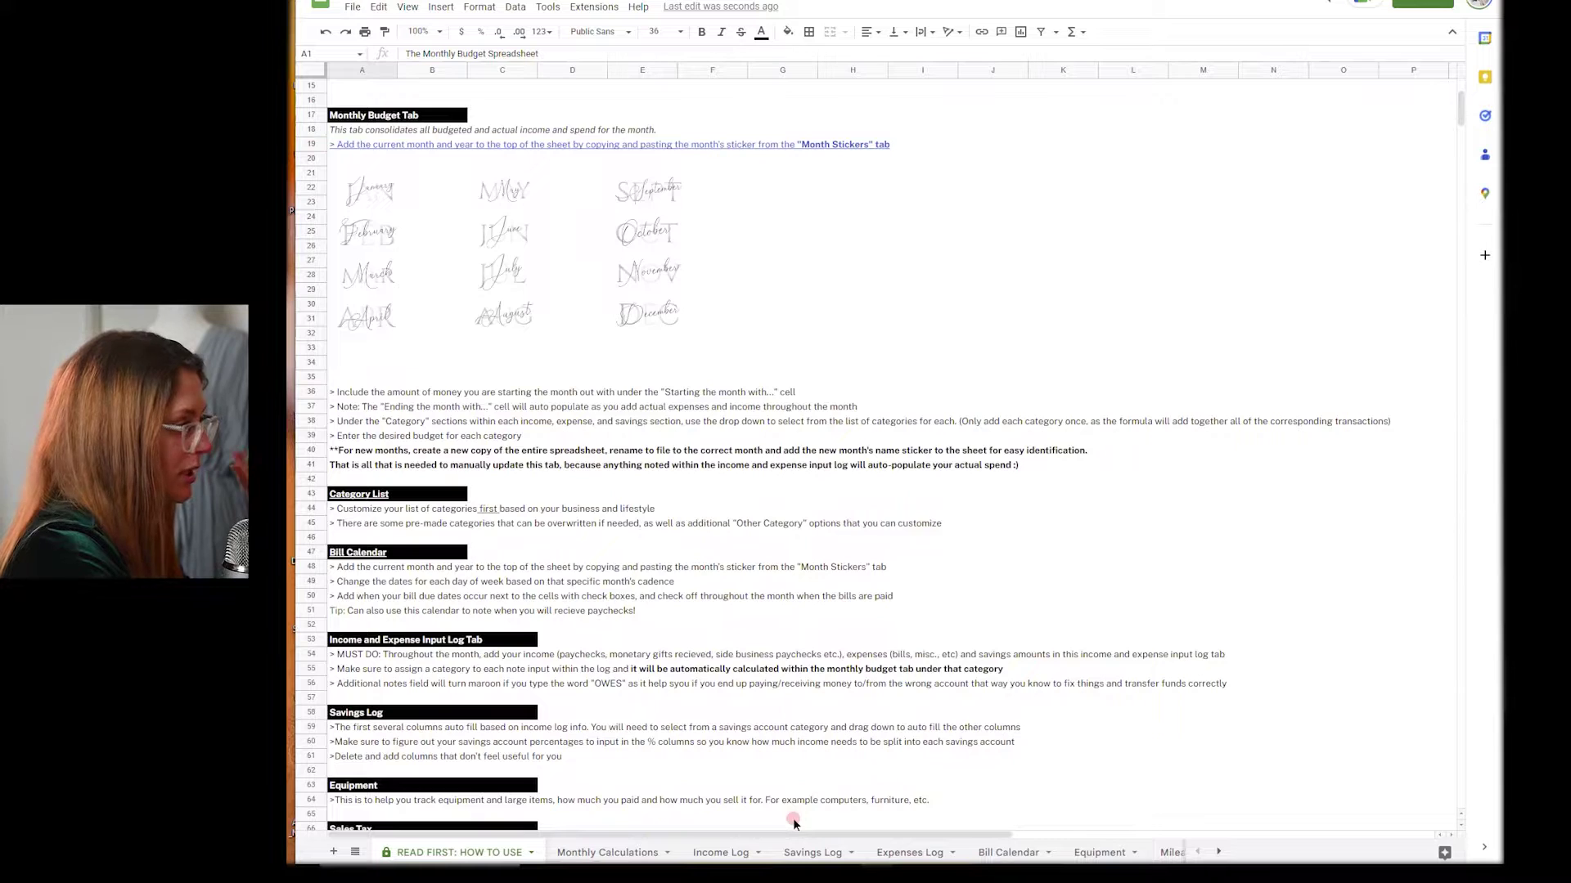
pyautogui.click(622, 855)
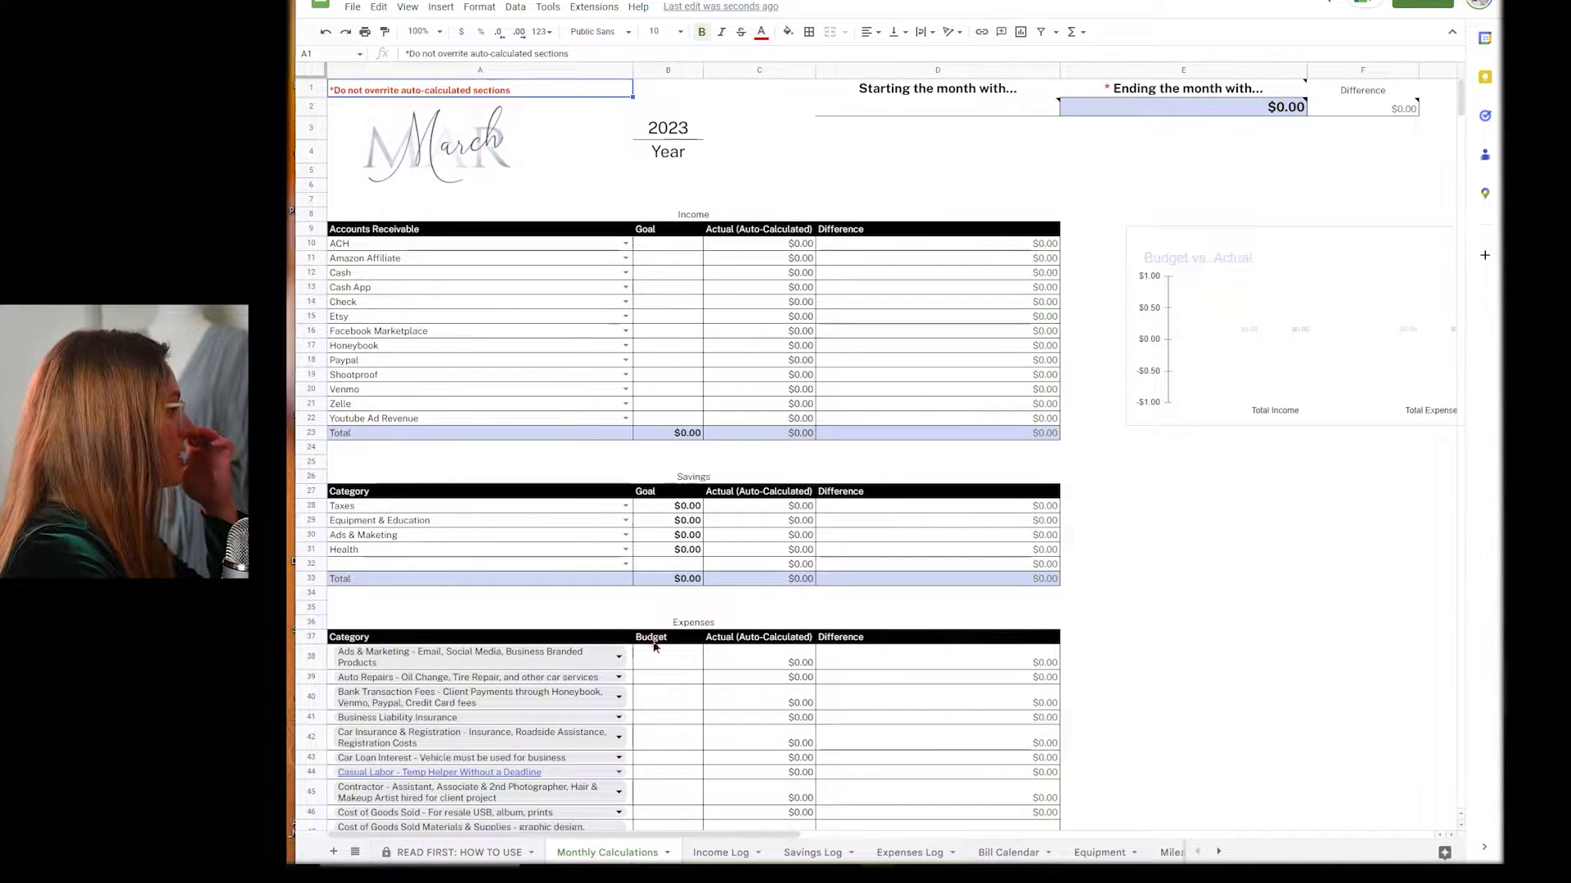
# Enter 10,000 as the starting amount in D2, then check the E2 and F2 formulas
pyautogui.click(933, 110)
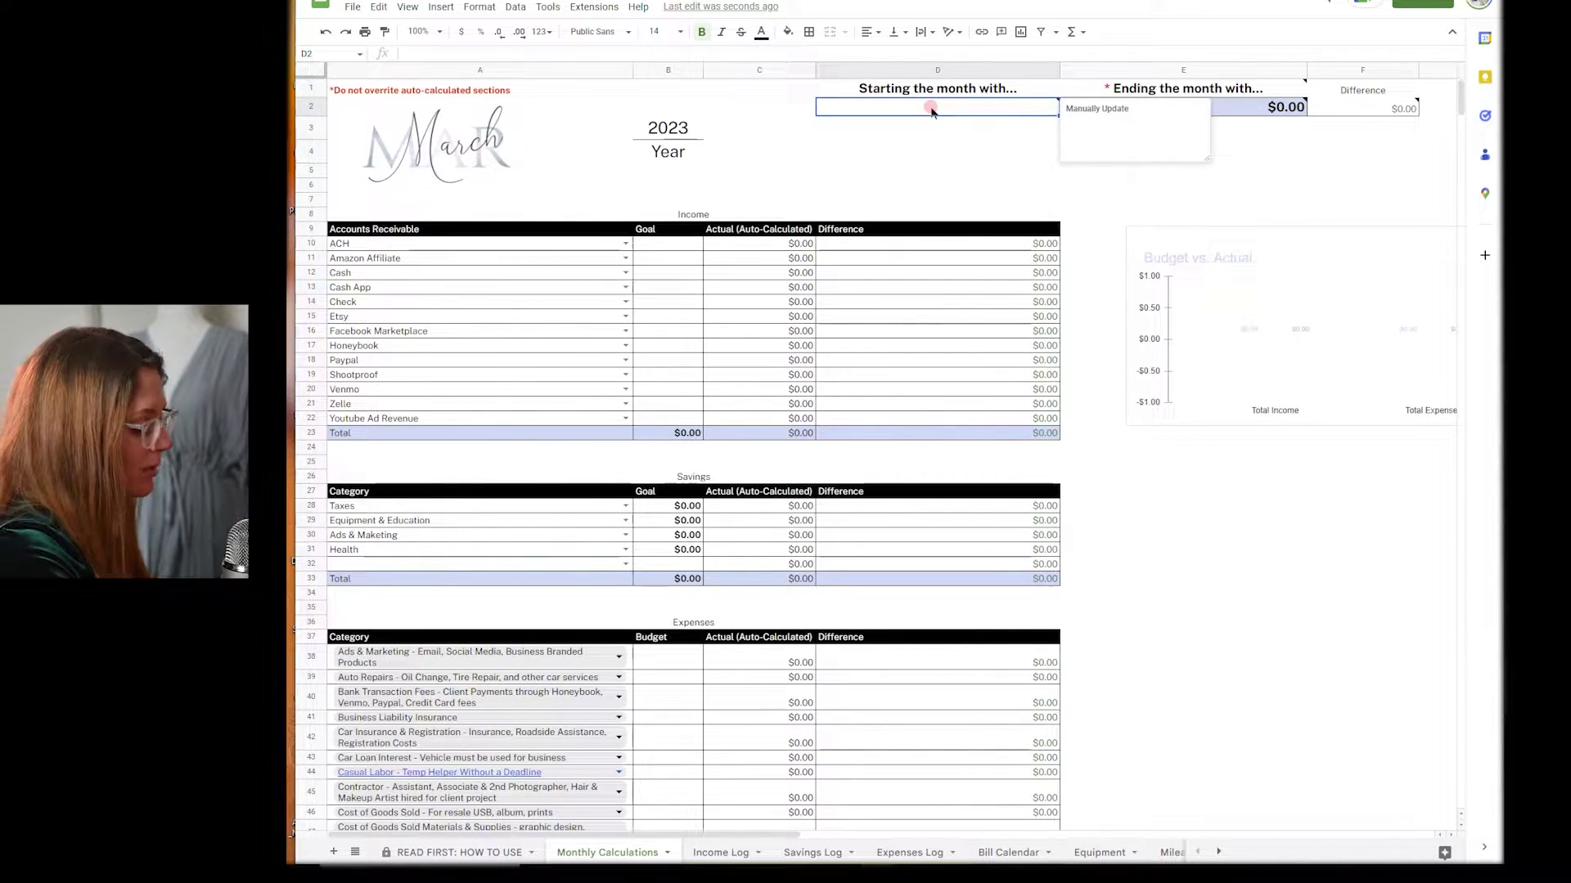
pyautogui.write('10')
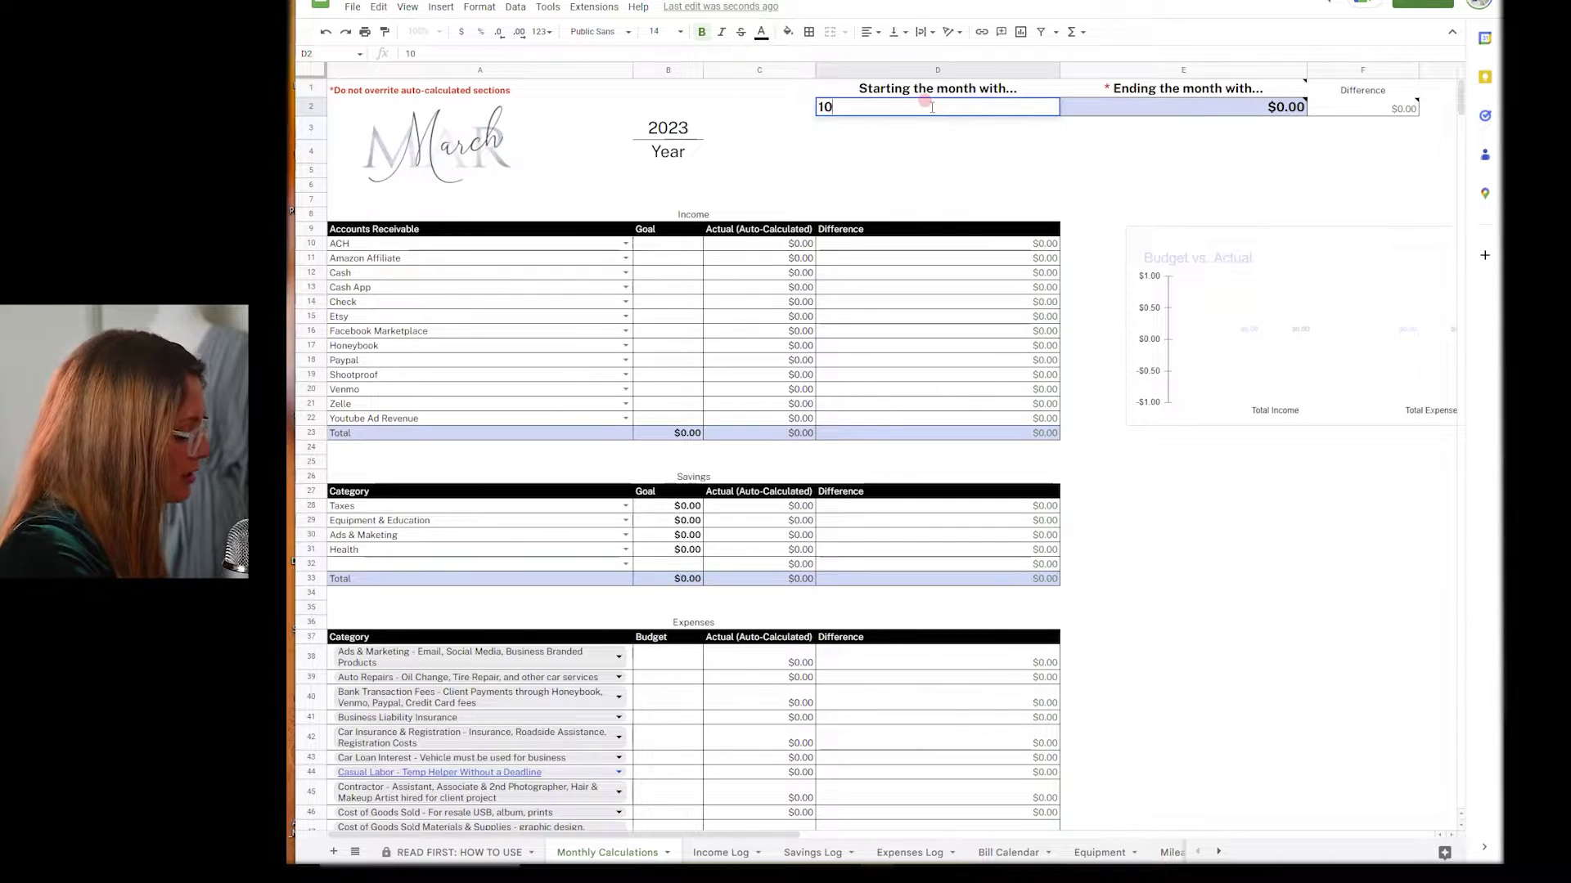
pyautogui.write(',000')
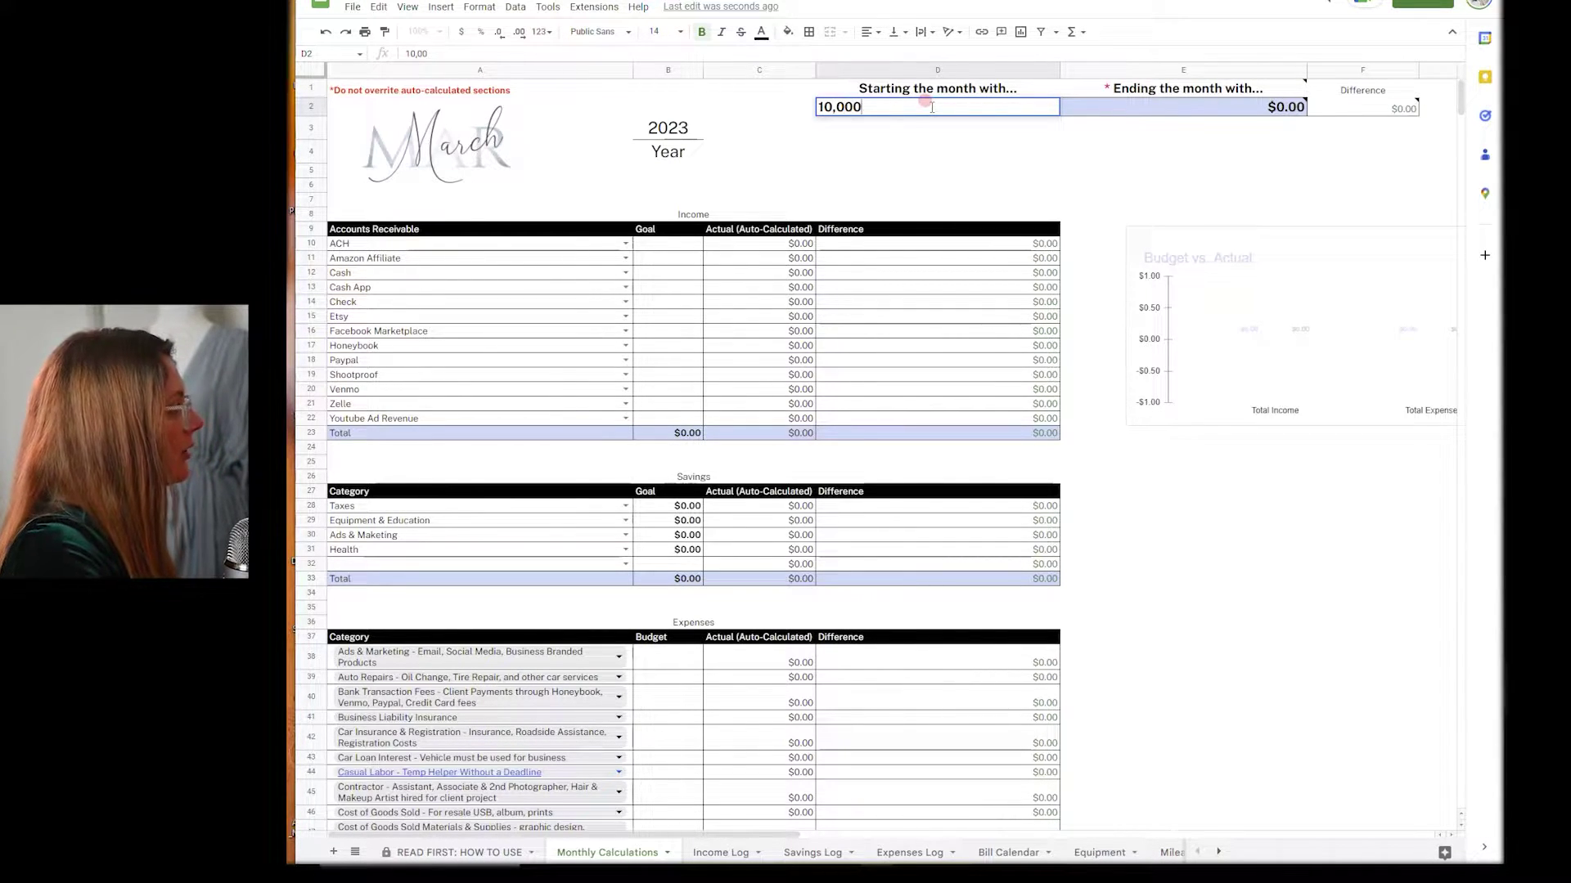
pyautogui.click(965, 168)
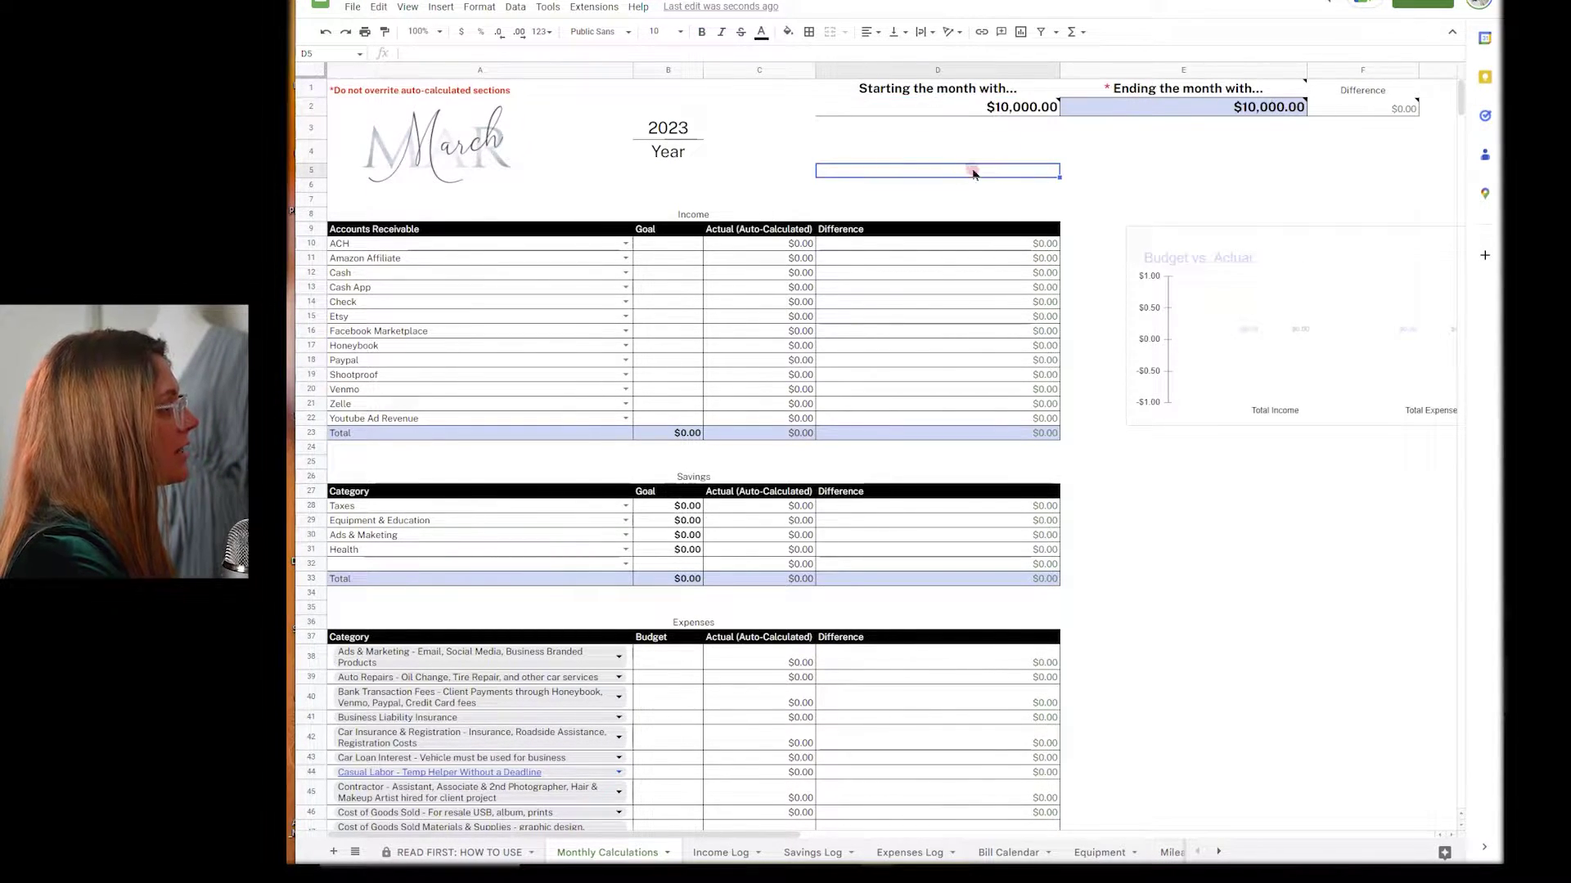
pyautogui.click(1283, 103)
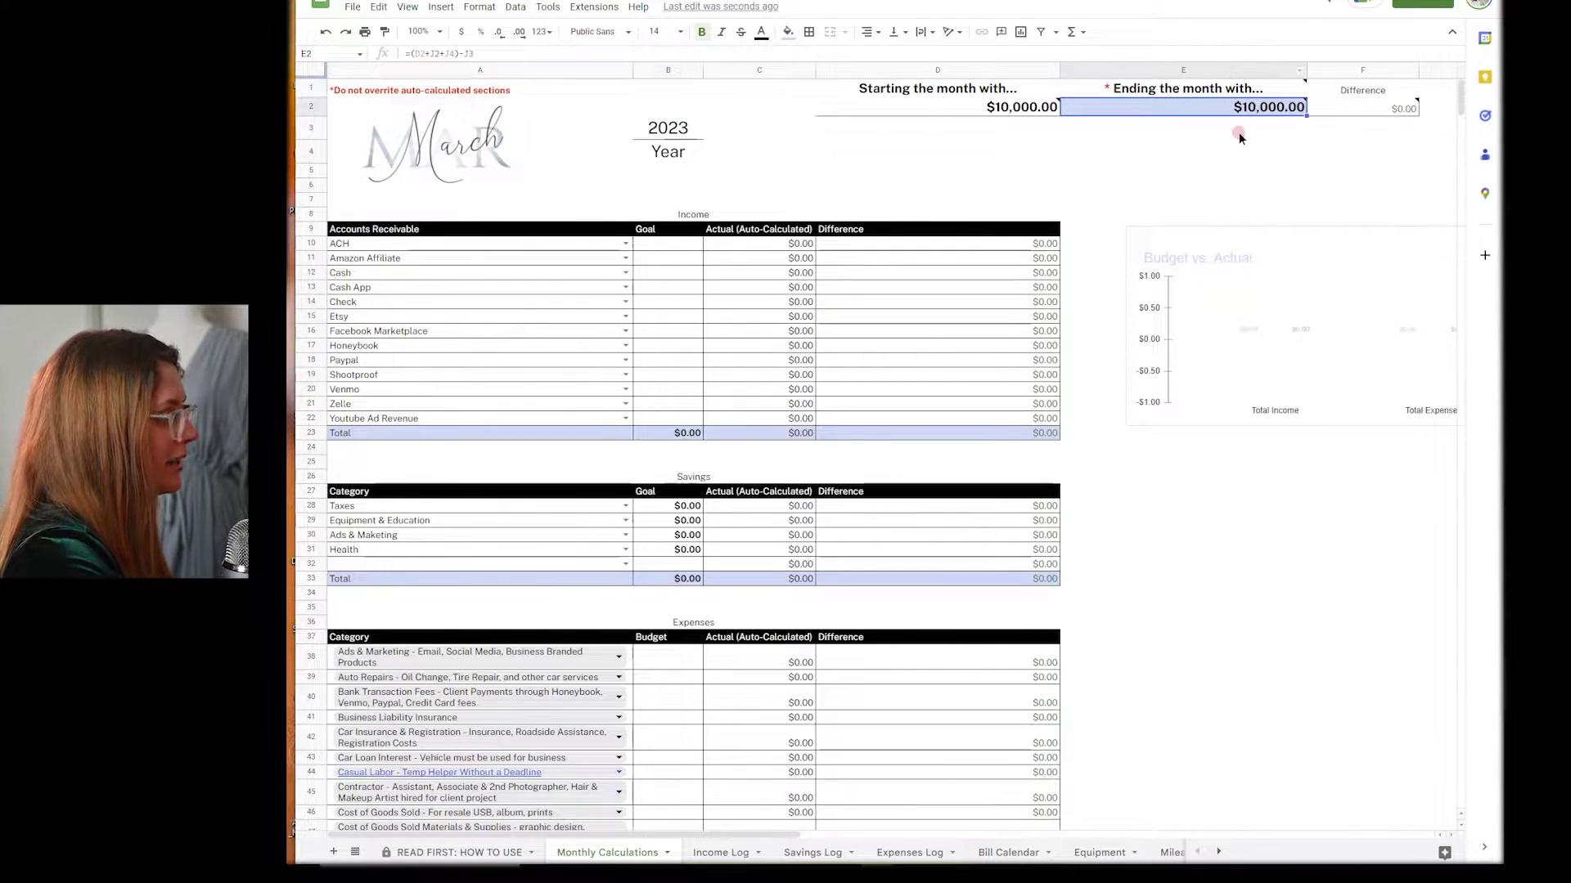
pyautogui.moveTo(1260, 84)
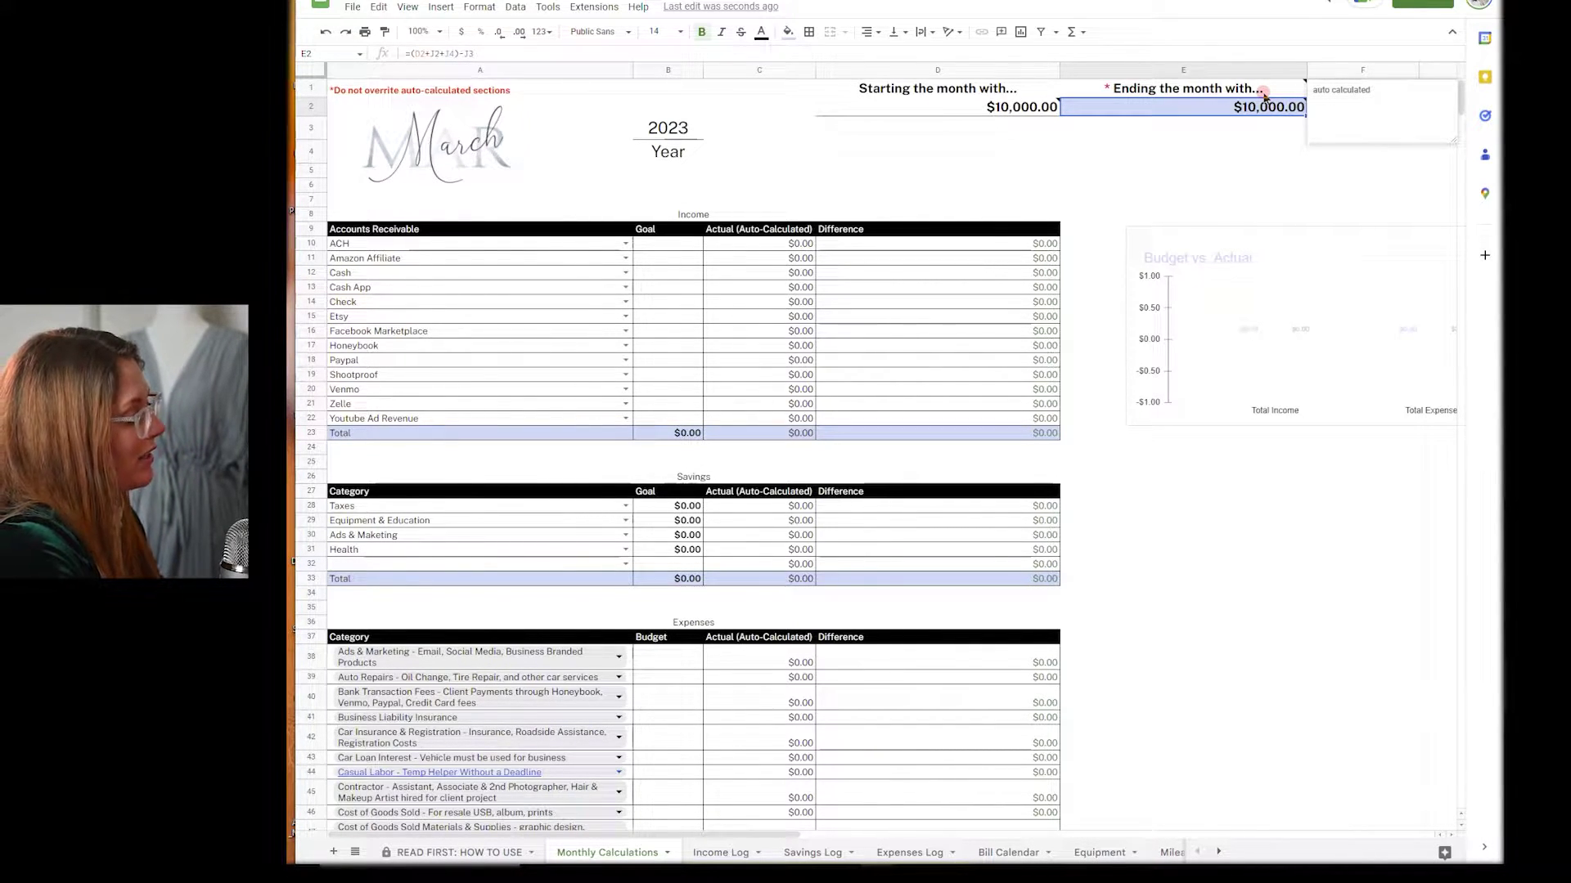
pyautogui.click(1263, 169)
pyautogui.click(1364, 110)
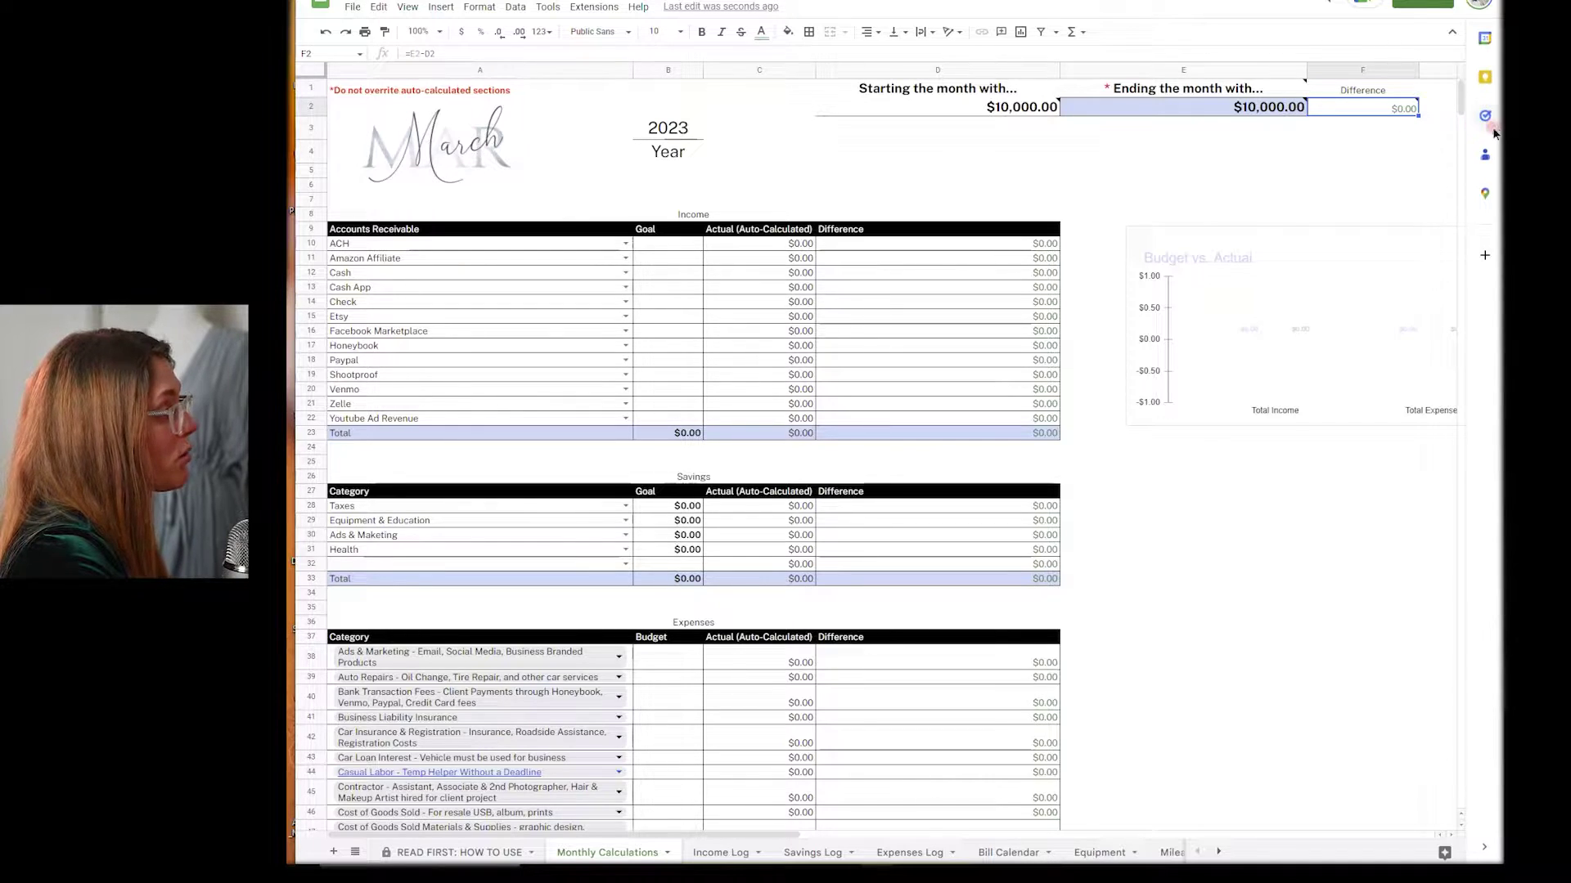
# Widen the window to reveal column J and the budget summary beside the sheet
pyautogui.moveTo(1500, 132); pyautogui.dragTo(1570, 132)
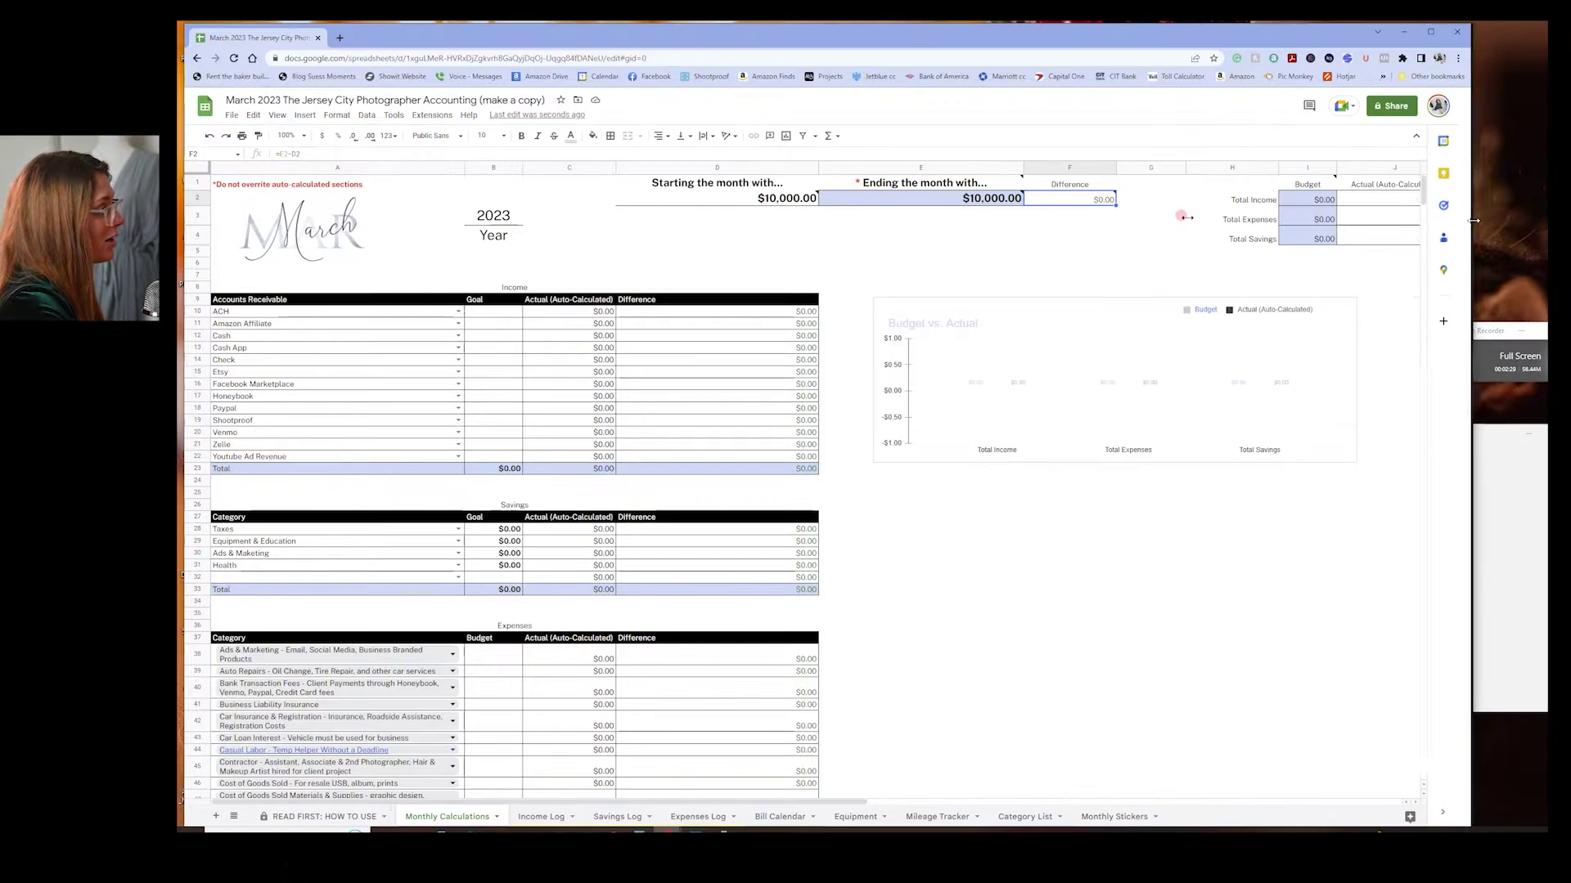
pyautogui.moveTo(1473, 221); pyautogui.dragTo(1548, 225)
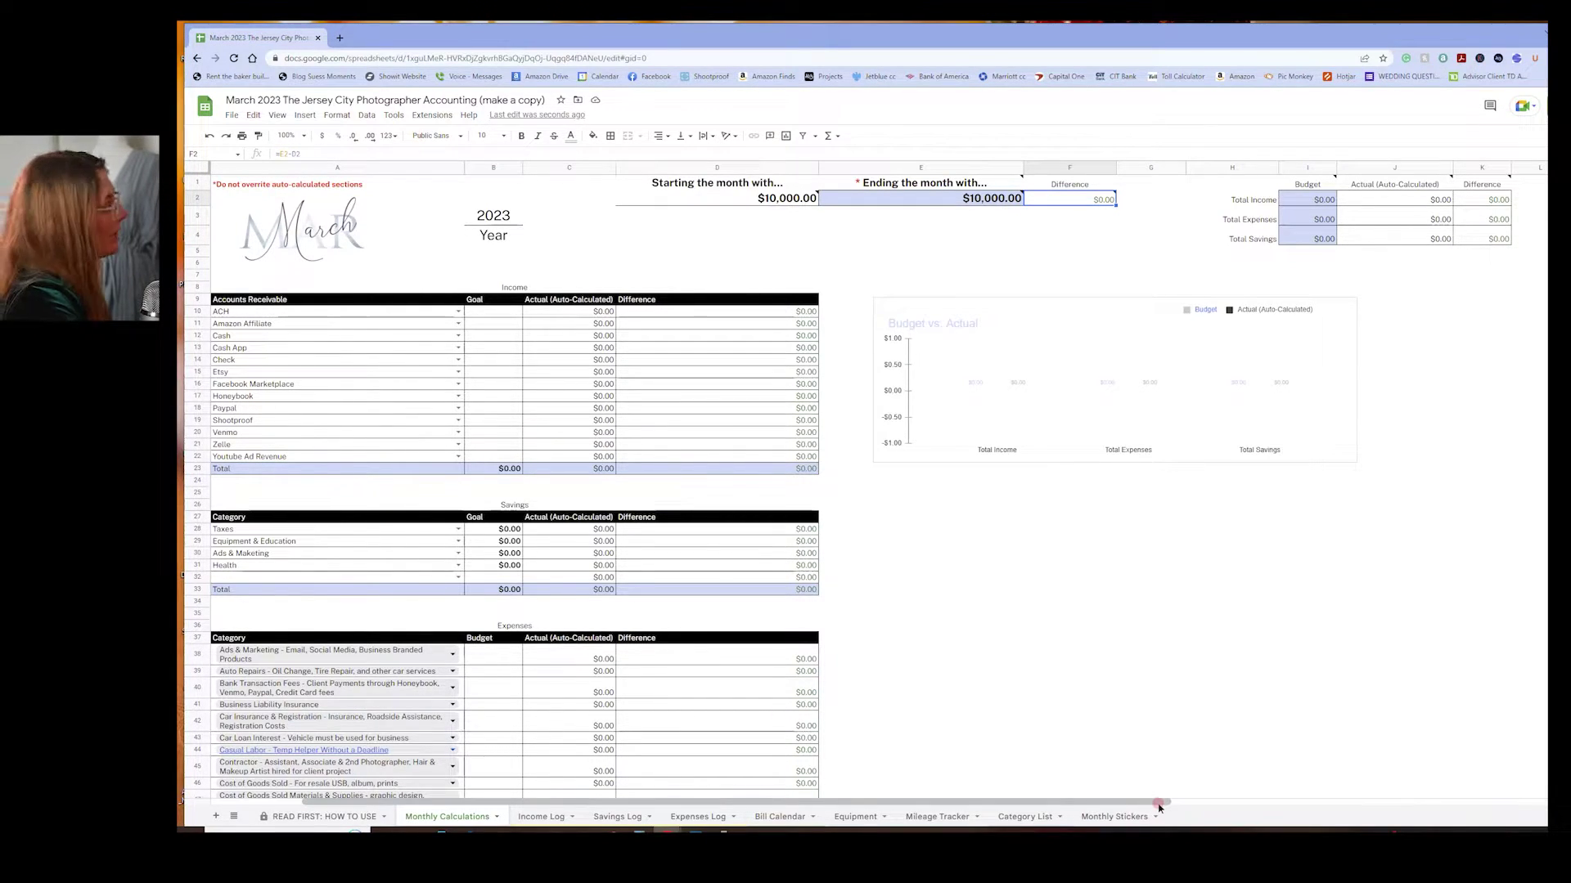
pyautogui.click(991, 684)
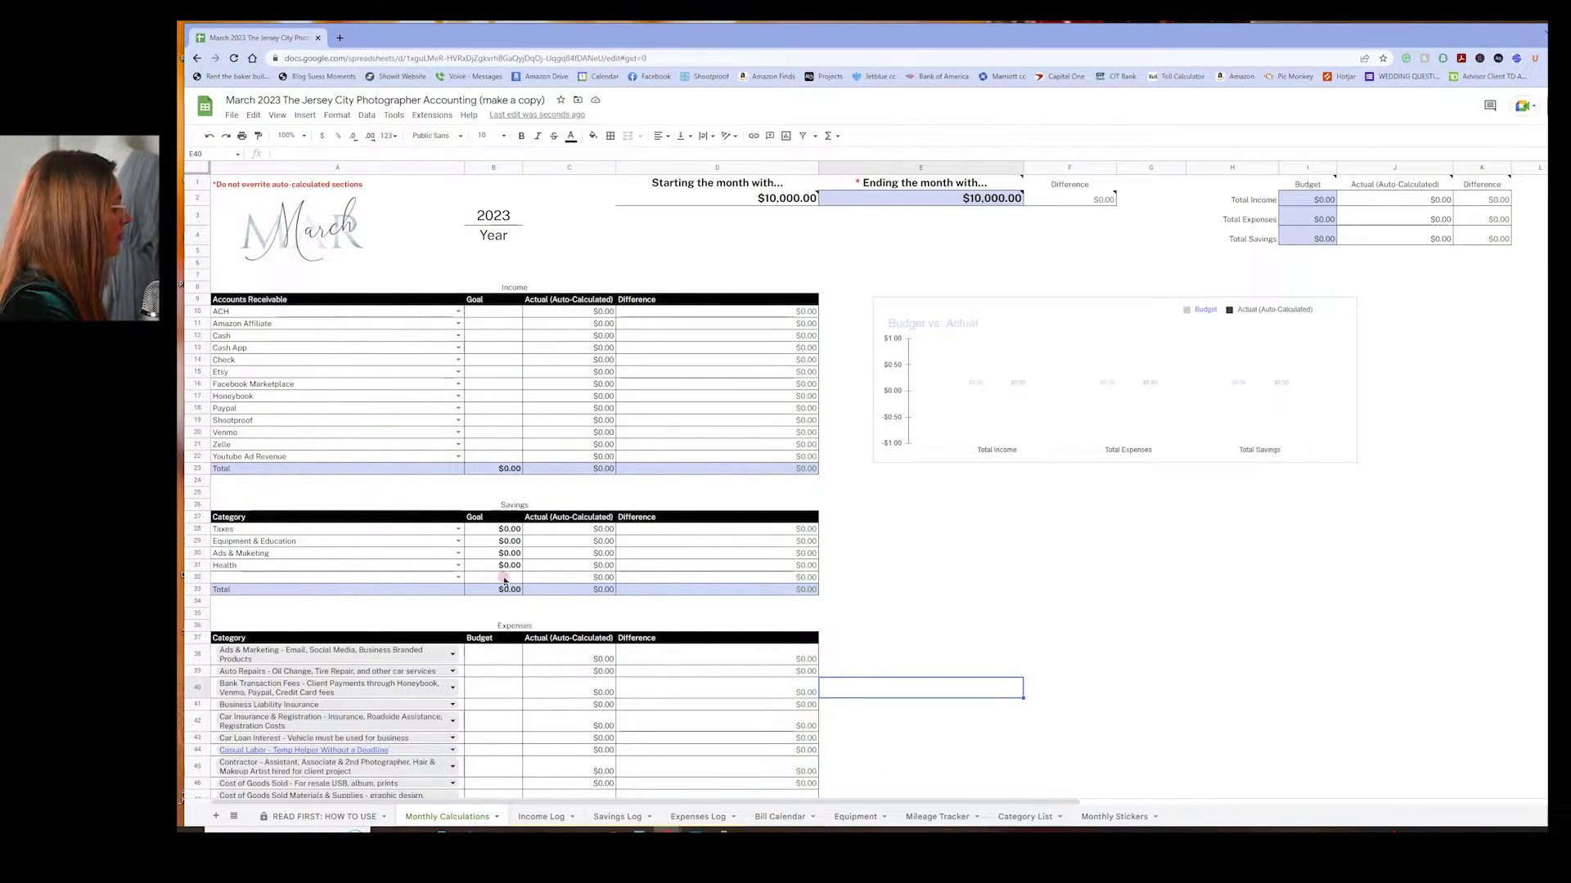
# Enter a $10,000 income goal for Honeybook in cell B17
pyautogui.click(495, 655)
pyautogui.scroll(-3, 490, 619)
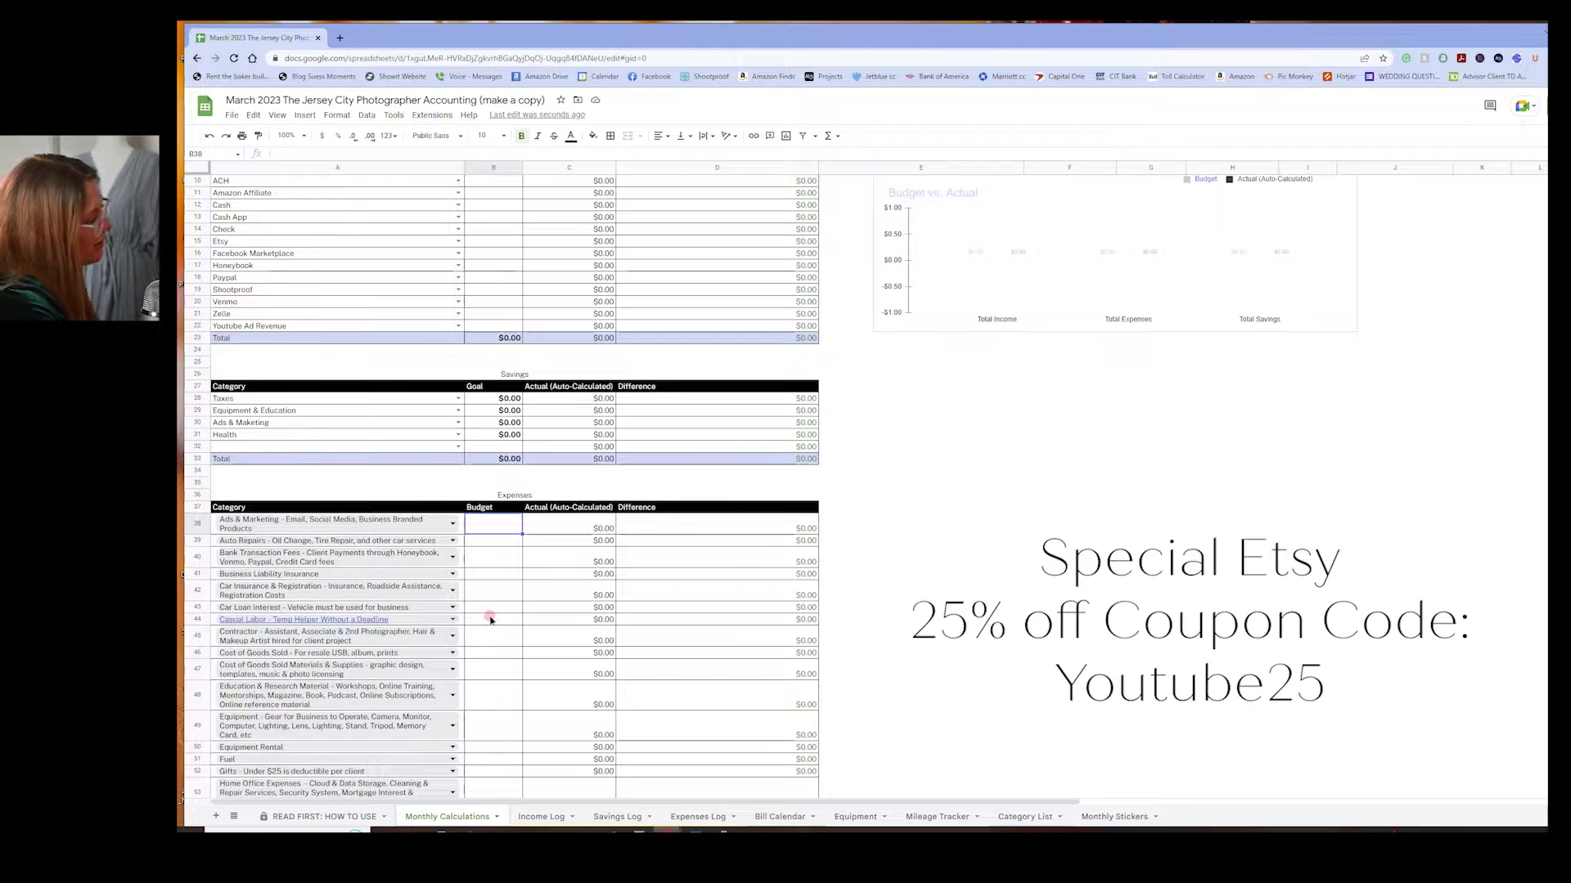
pyautogui.scroll(3, 508, 478)
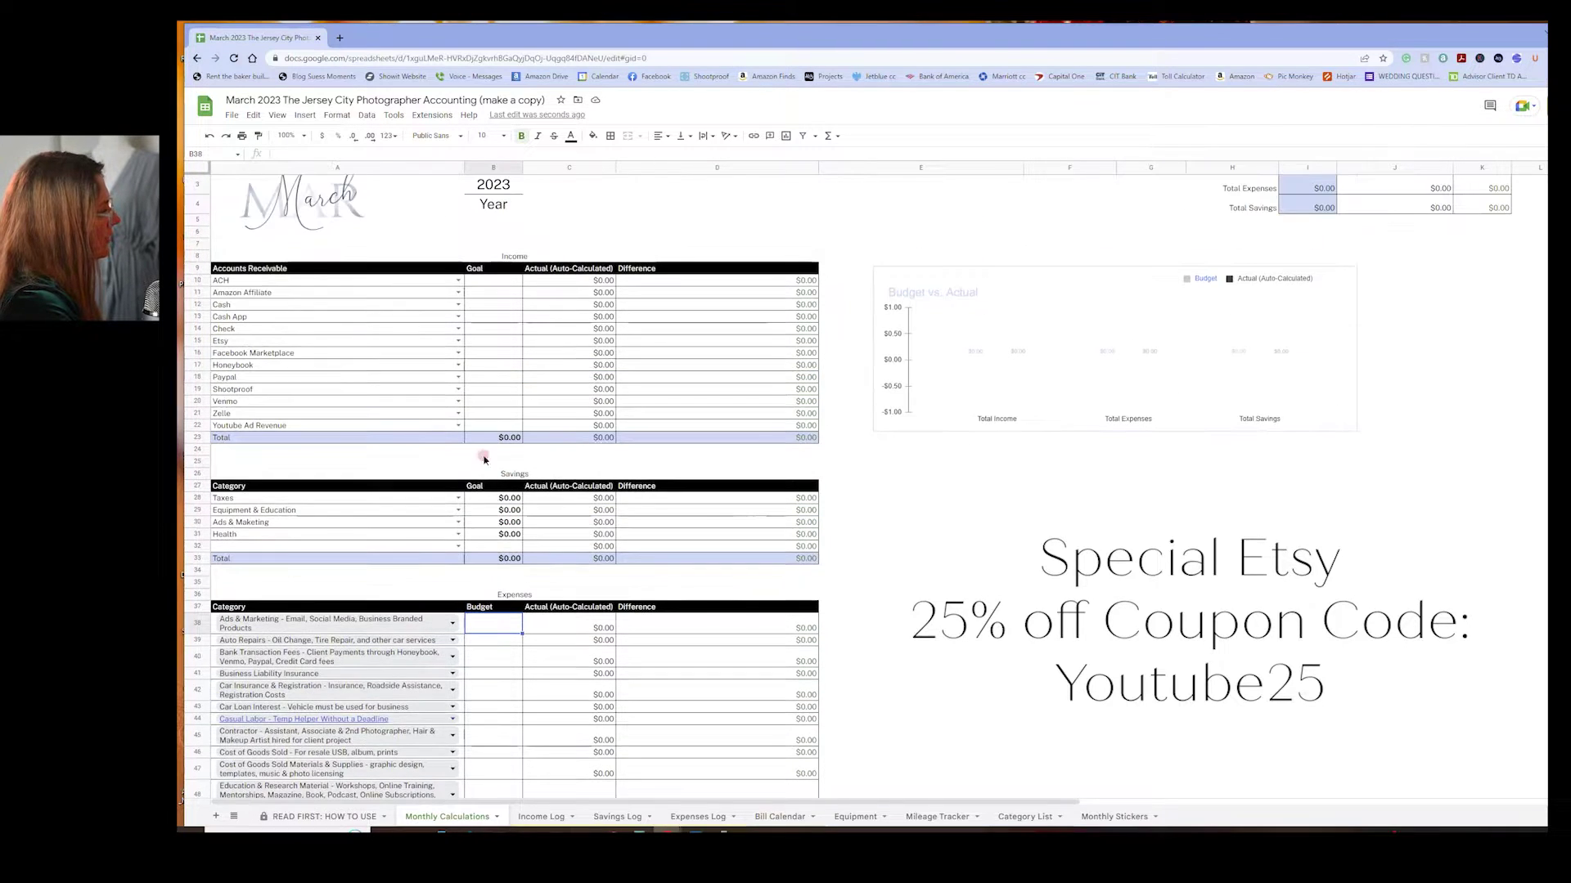
pyautogui.click(486, 335)
pyautogui.click(491, 401)
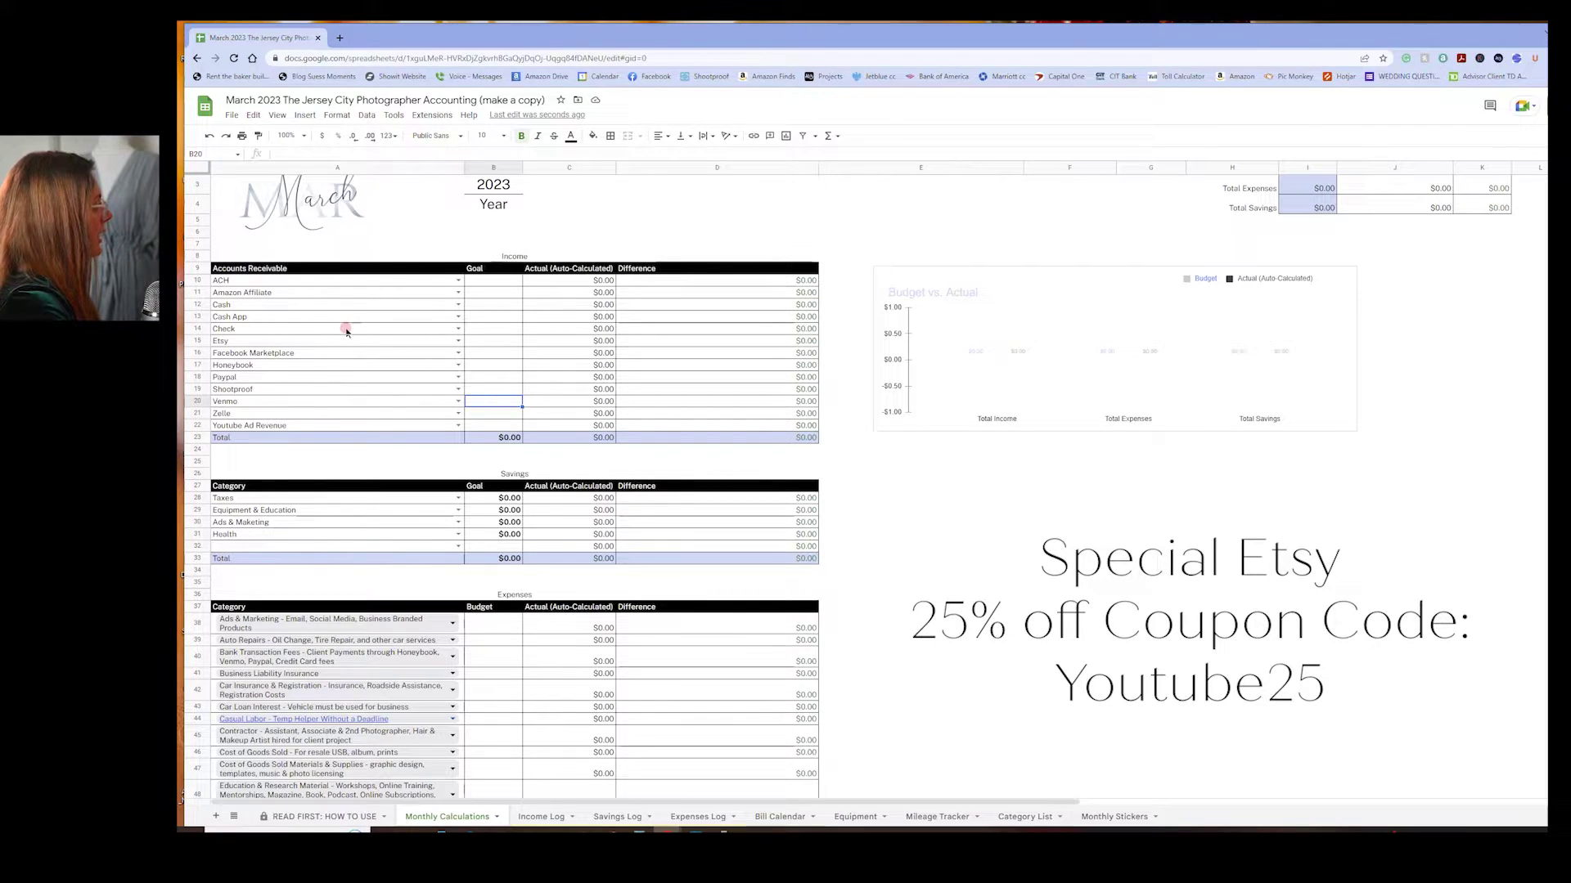
pyautogui.click(502, 364)
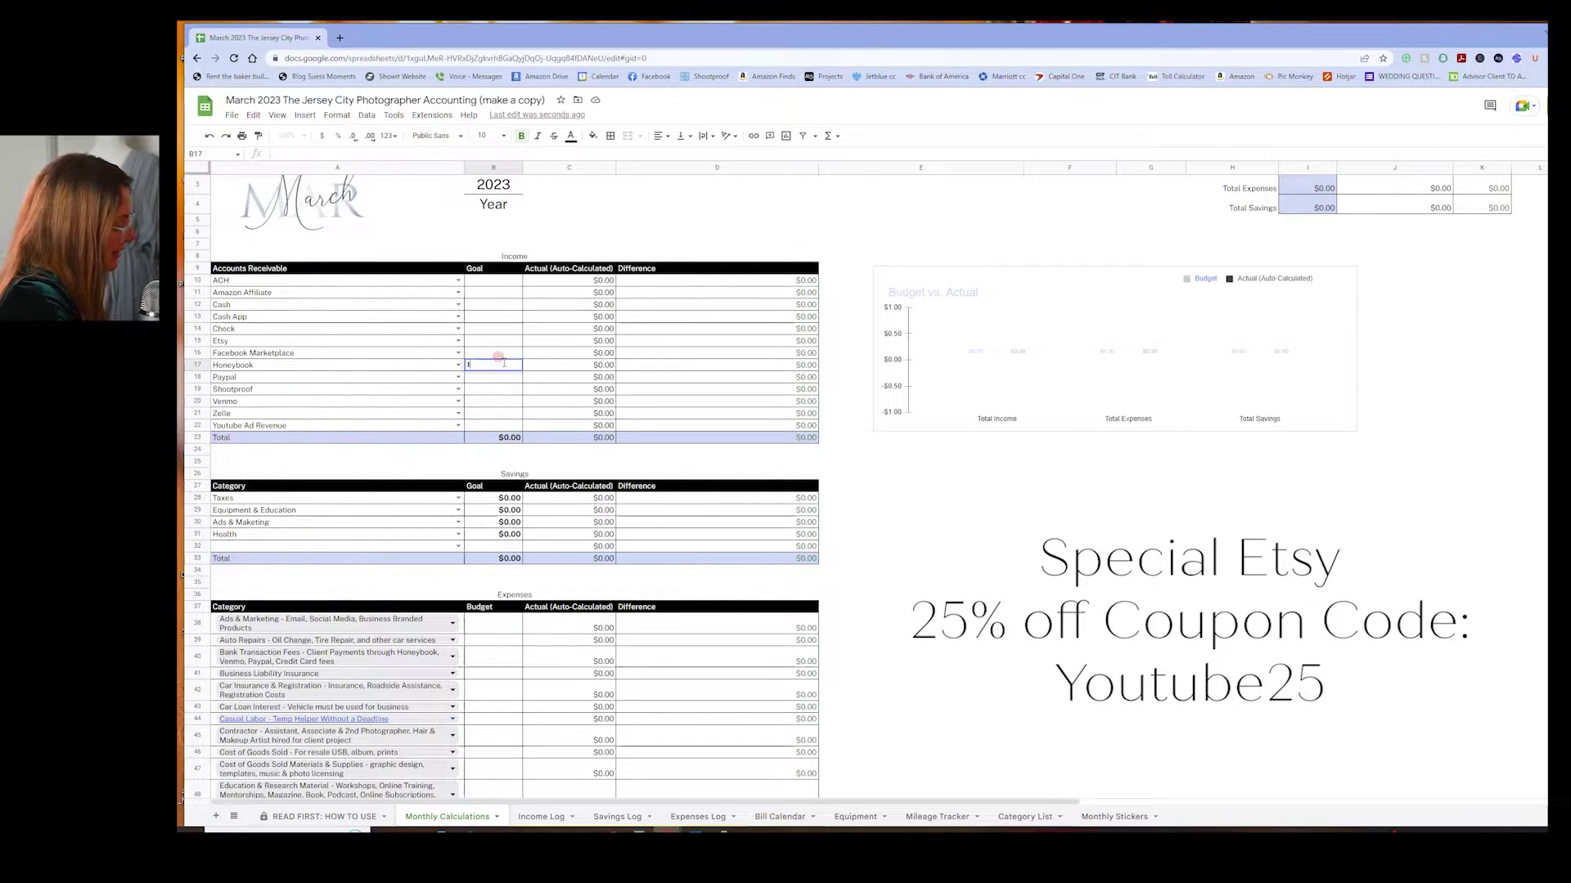
pyautogui.write('10,000')
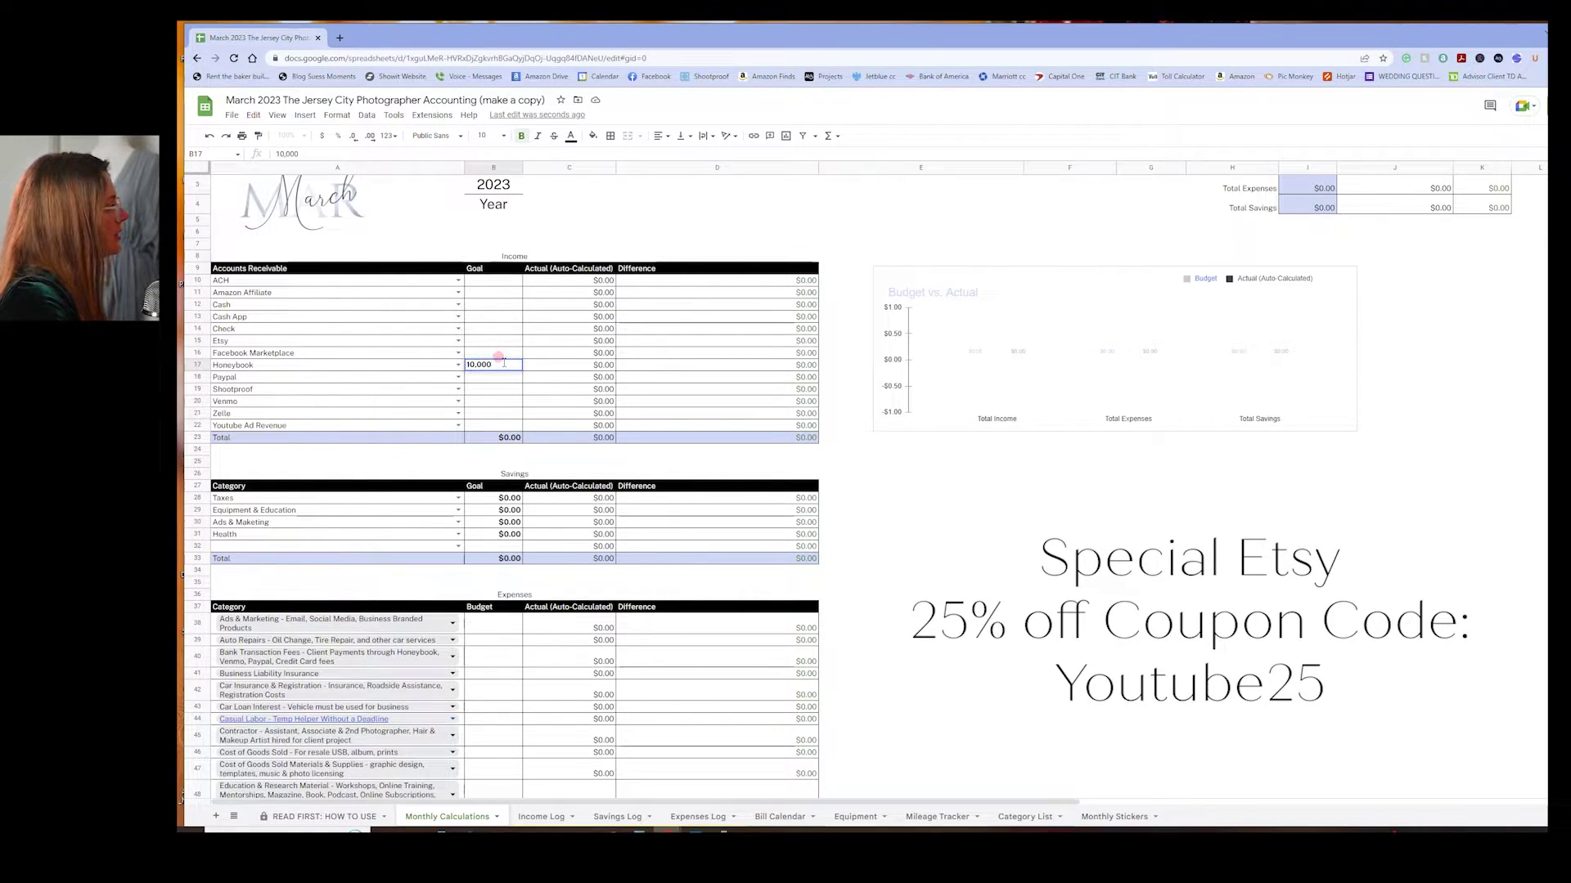
pyautogui.press('Tab')
# Inspect the Etsy, Goal total and Actual total income formulas
pyautogui.press('Up')
pyautogui.press('Up')
pyautogui.press('Up')
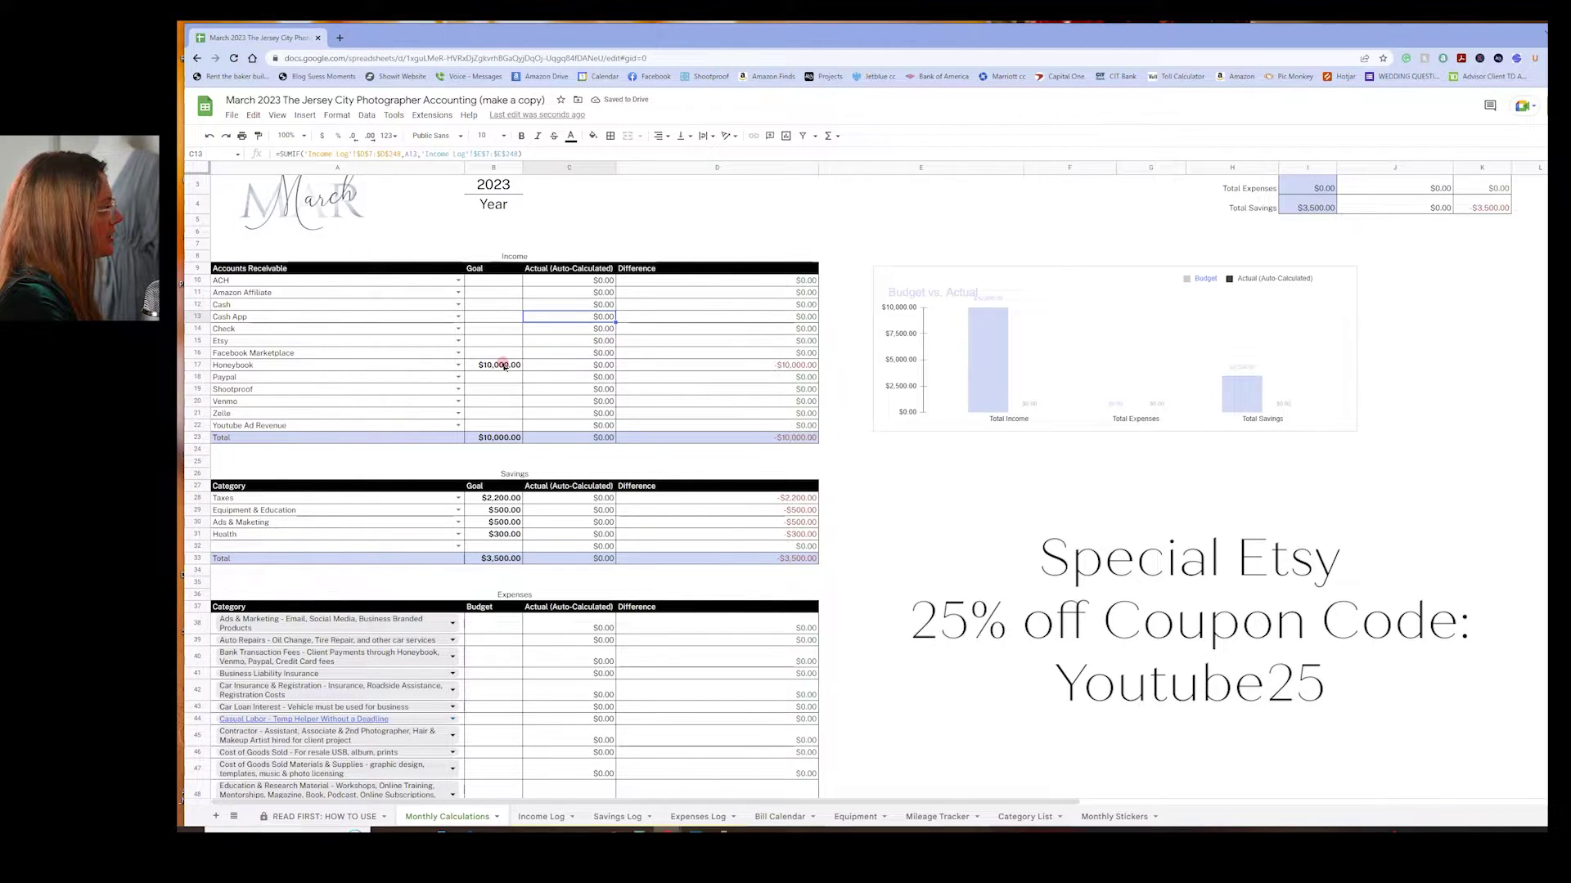
pyautogui.press('Down')
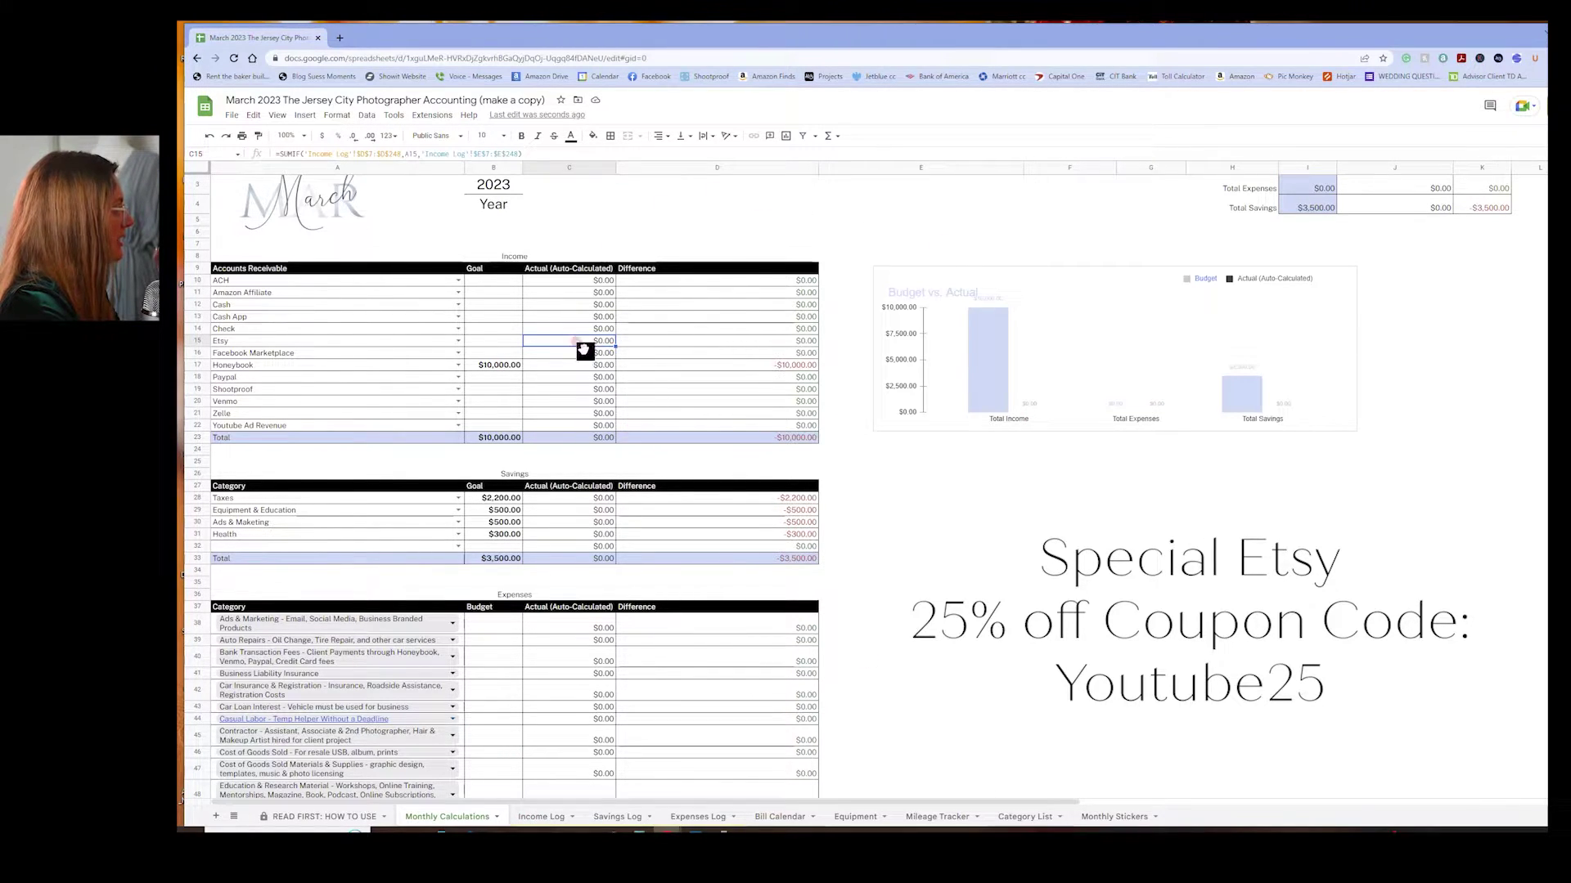
pyautogui.click(494, 437)
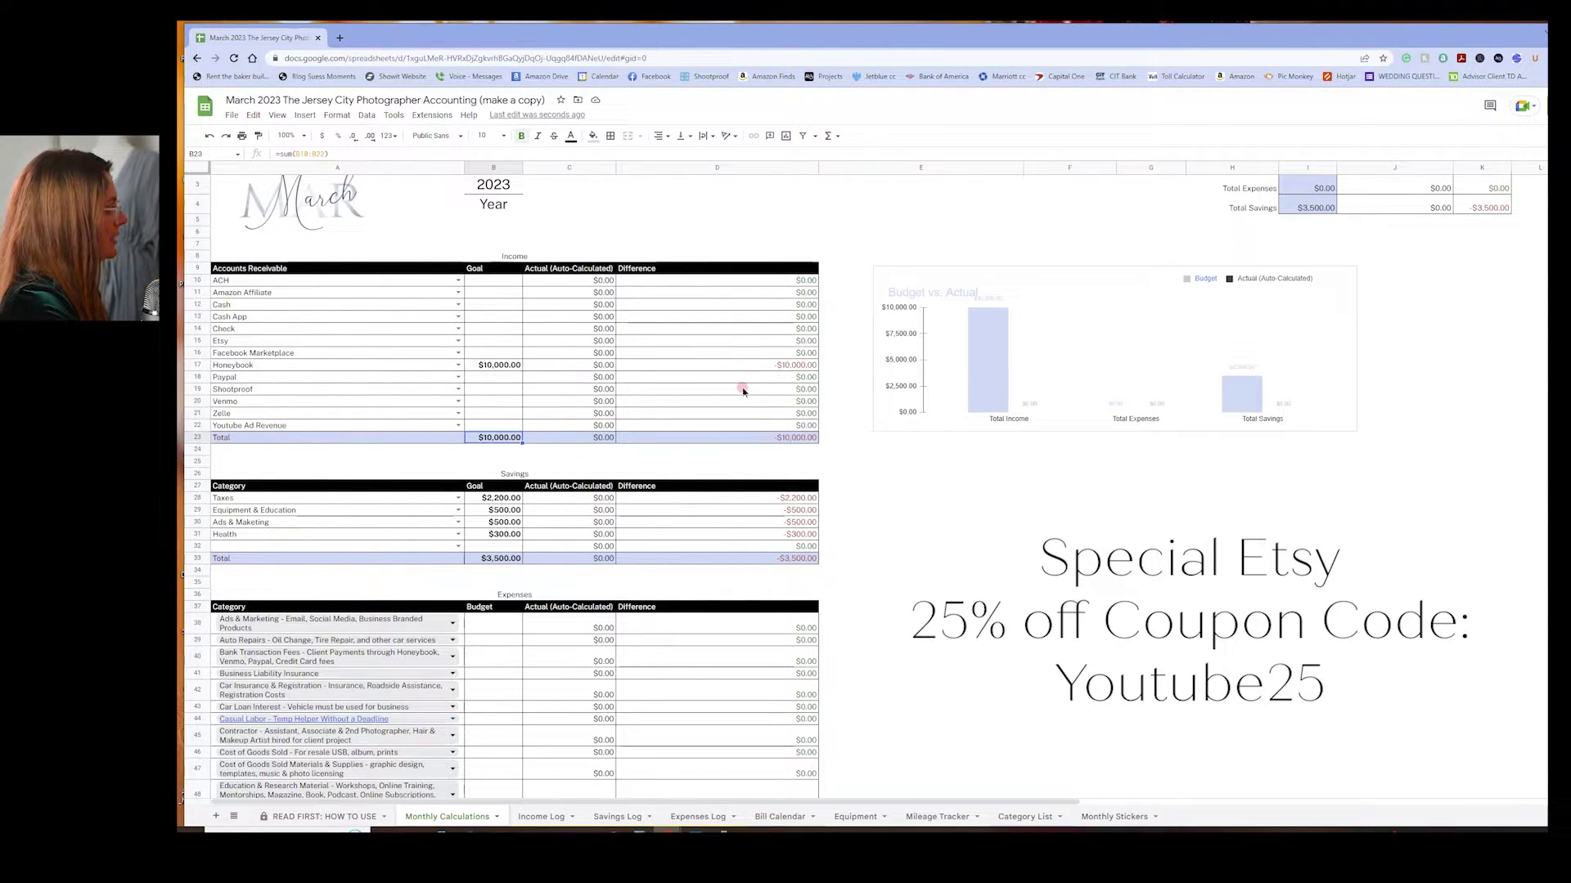
pyautogui.click(594, 429)
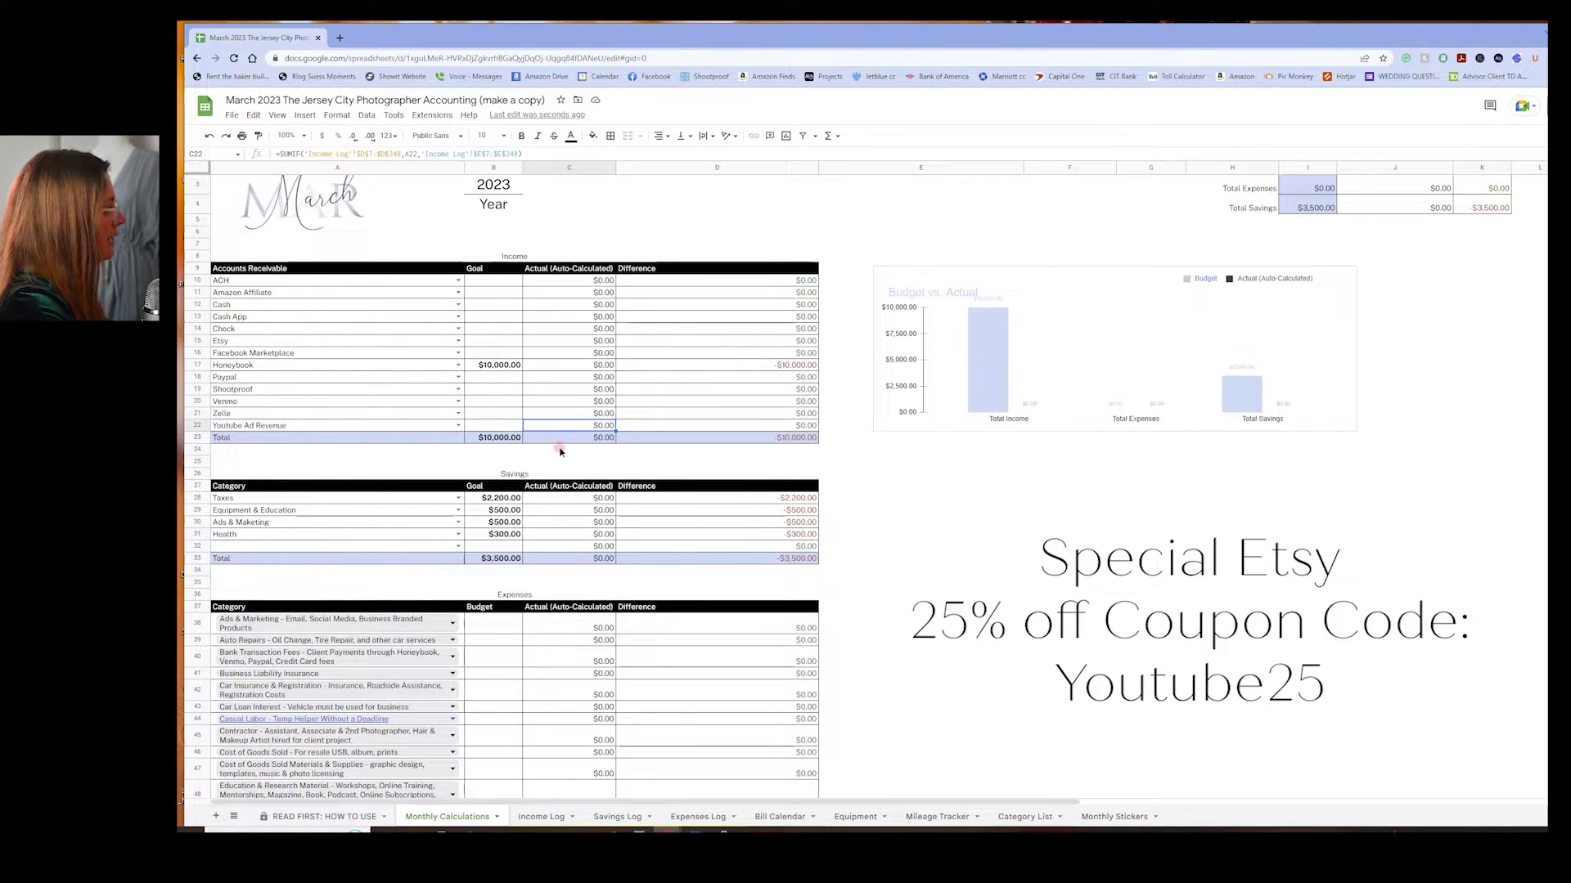
pyautogui.click(596, 437)
pyautogui.scroll(-4, 609, 461)
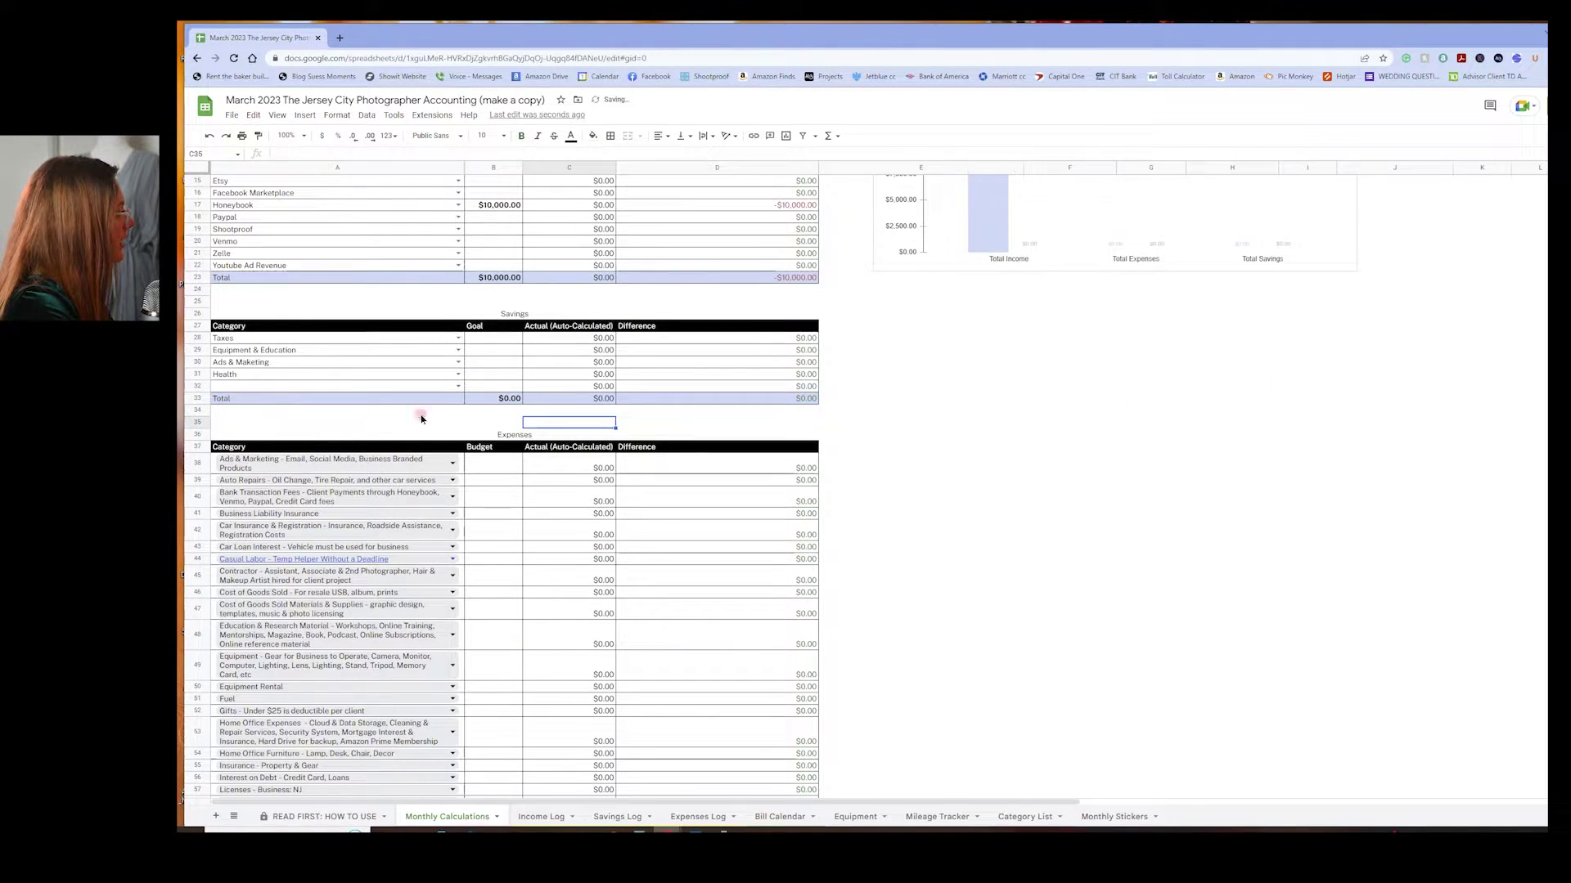
pyautogui.click(501, 450)
pyautogui.click(501, 480)
pyautogui.scroll(-5, 502, 499)
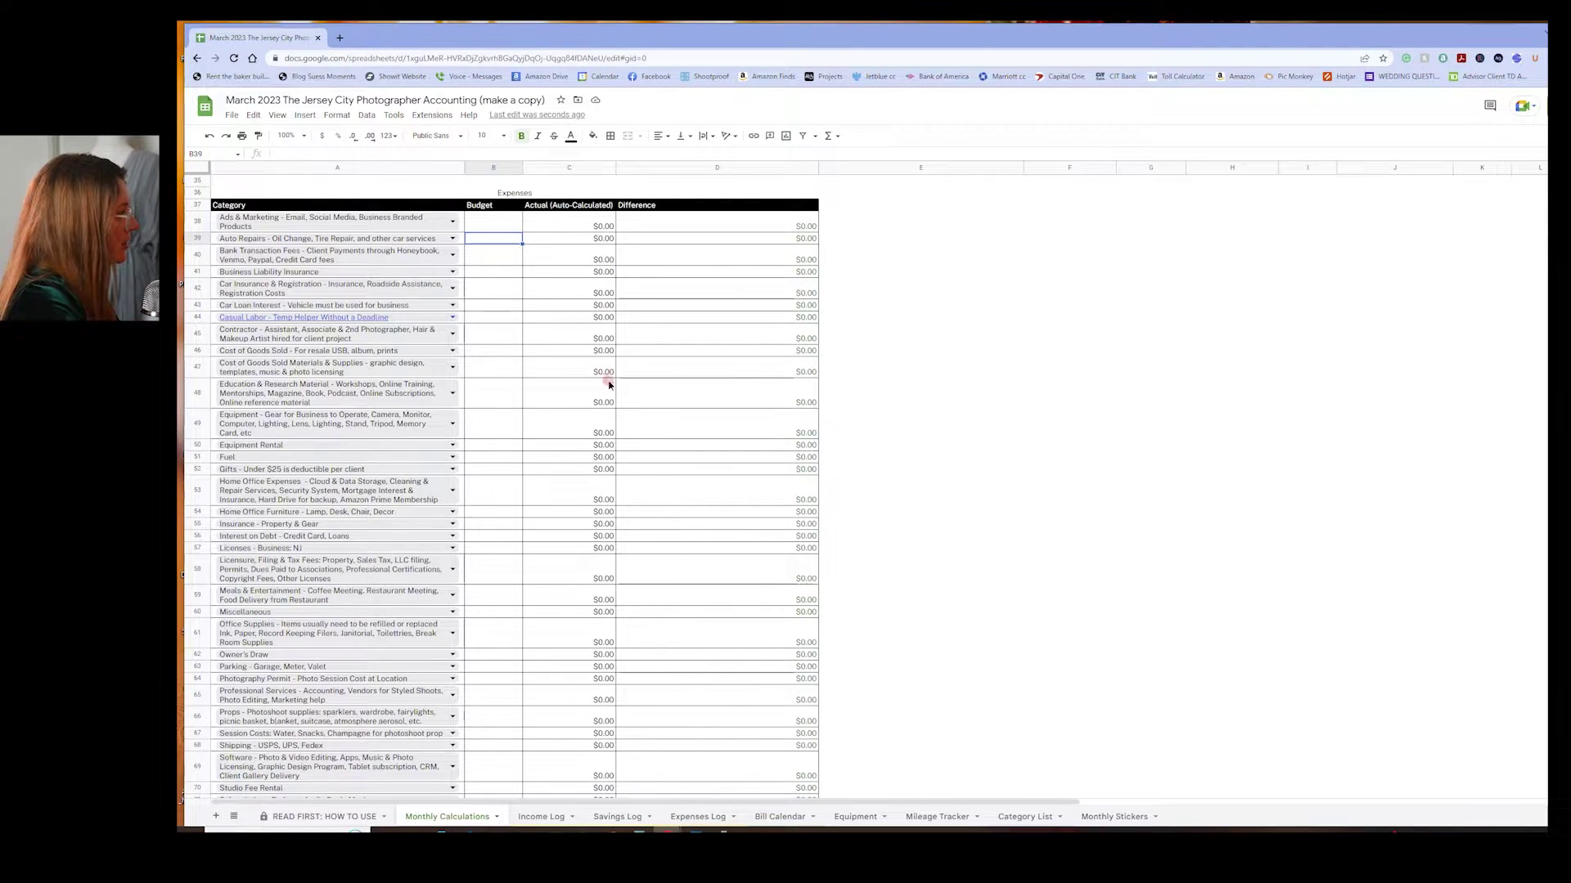
pyautogui.scroll(4, 687, 354)
pyautogui.scroll(6, 686, 354)
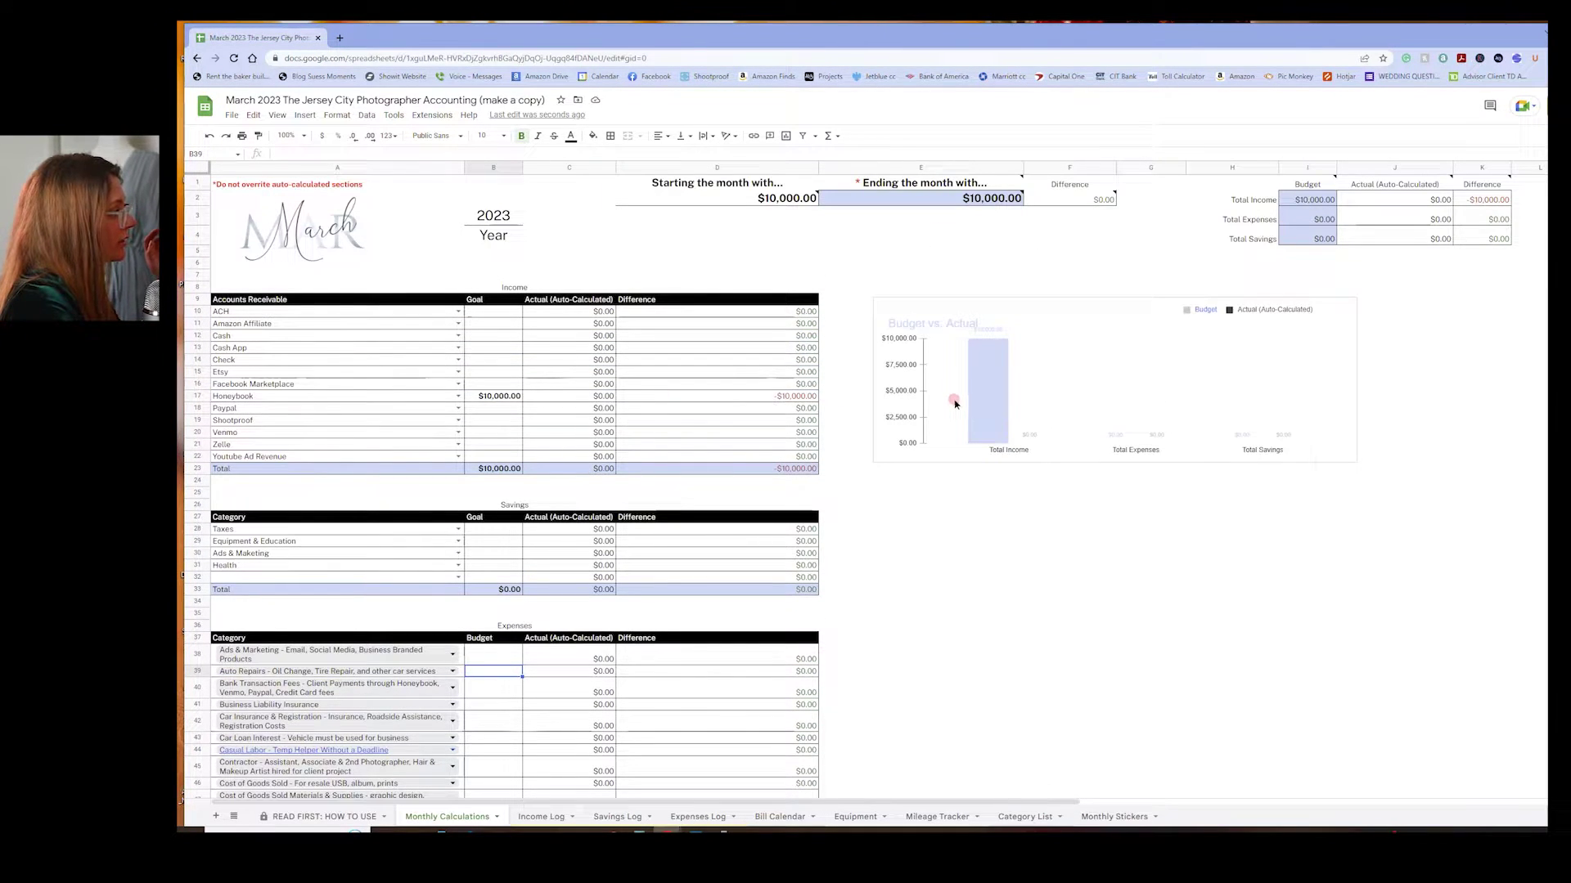
pyautogui.scroll(-2, 925, 673)
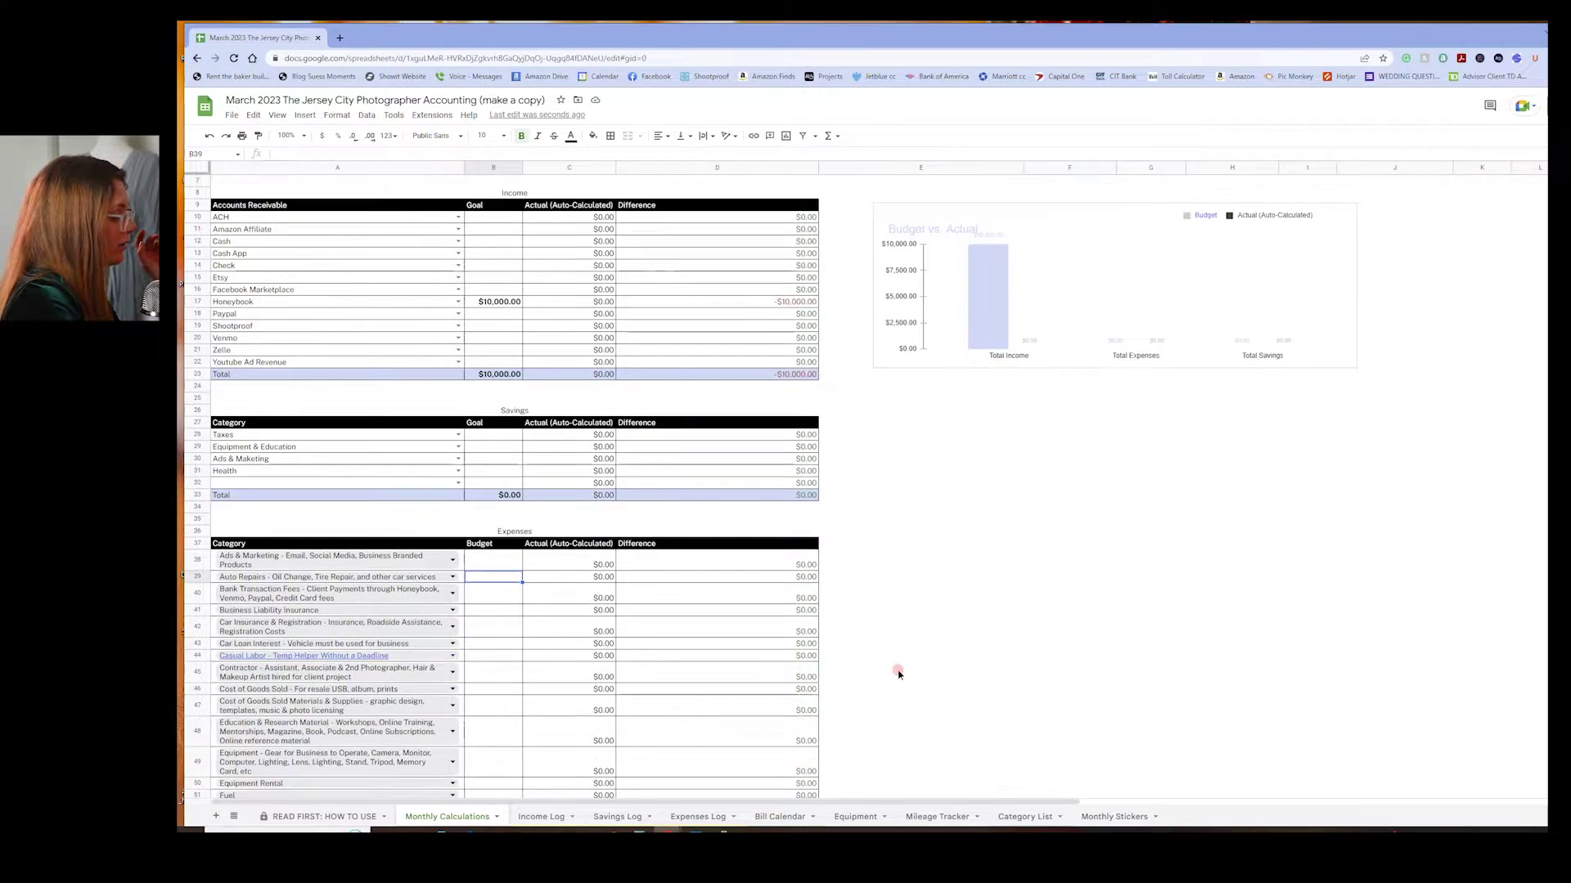
# Browse the Category List expense categories, selecting Home Office, Session Costs and Other 1–Other 8
pyautogui.click(1029, 819)
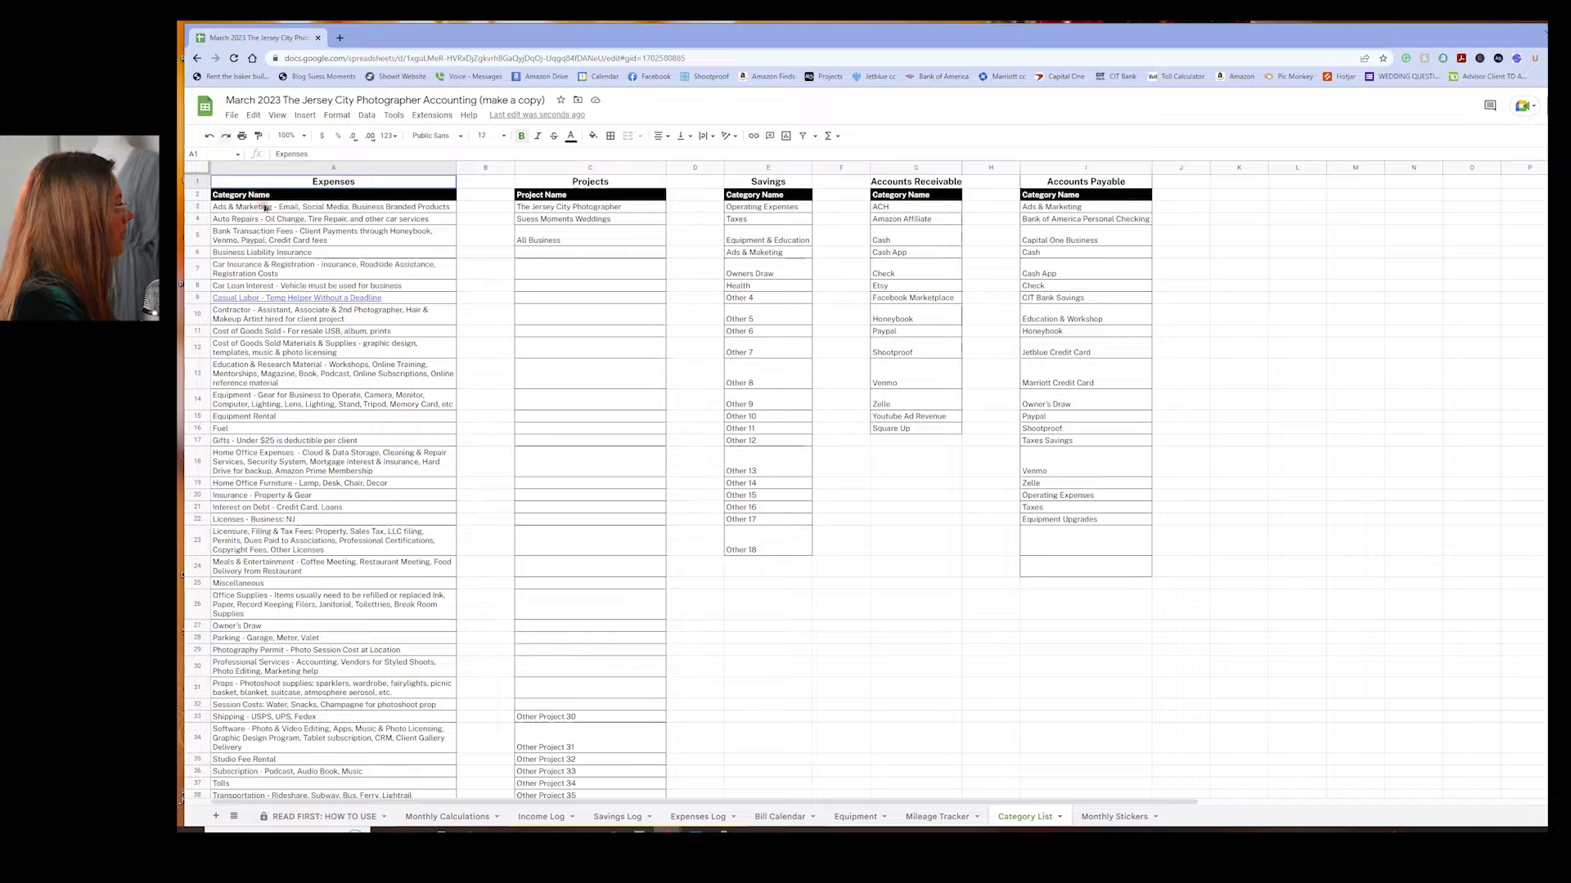
pyautogui.scroll(-5, 287, 638)
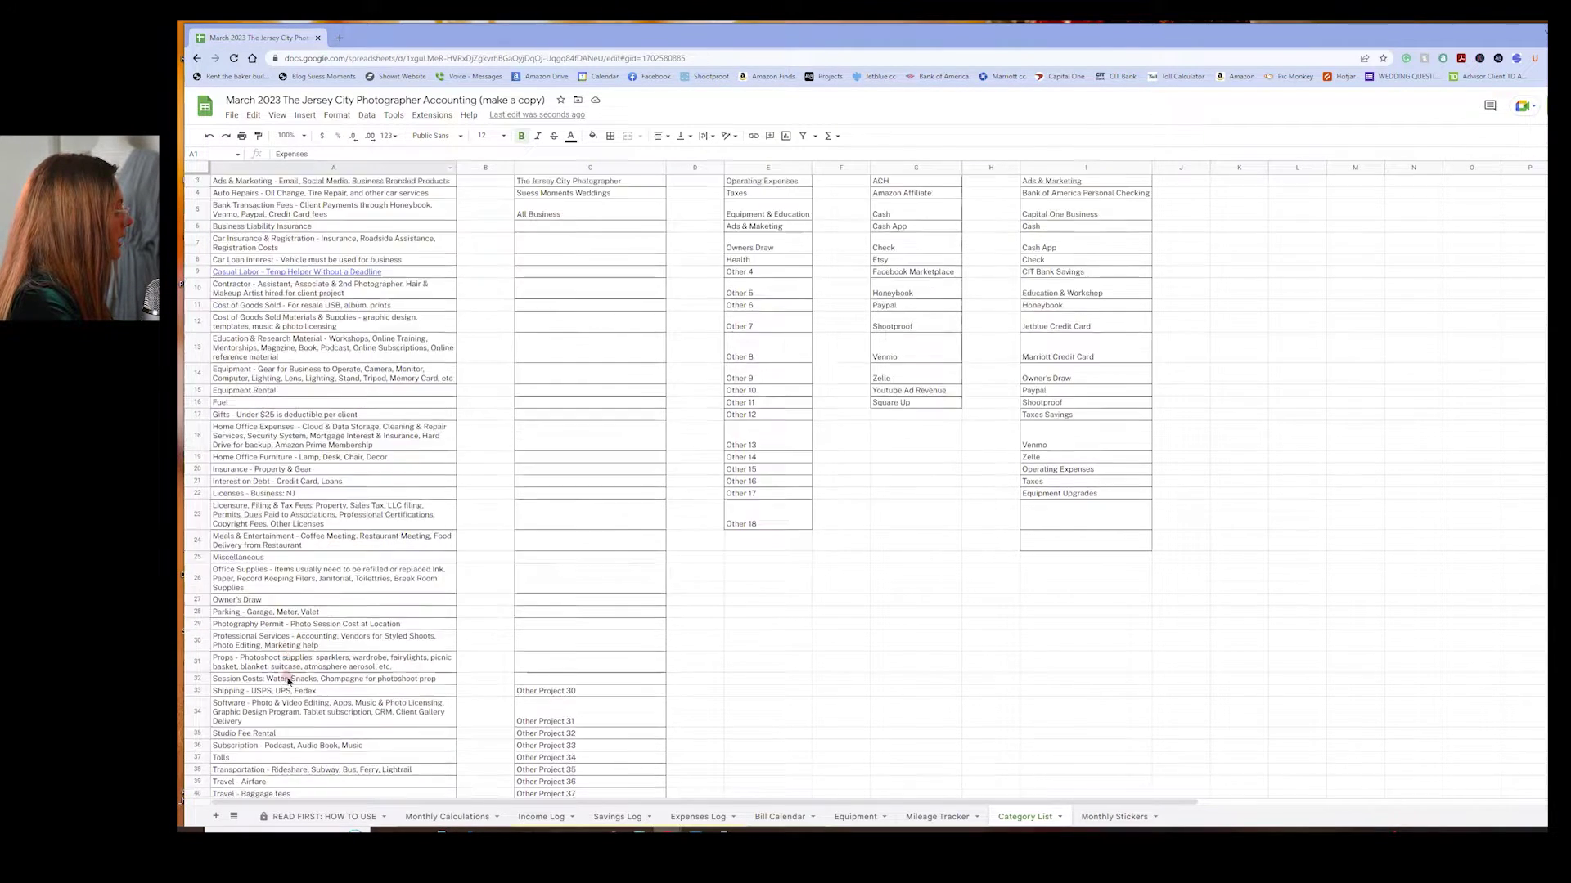
pyautogui.scroll(3, 291, 674)
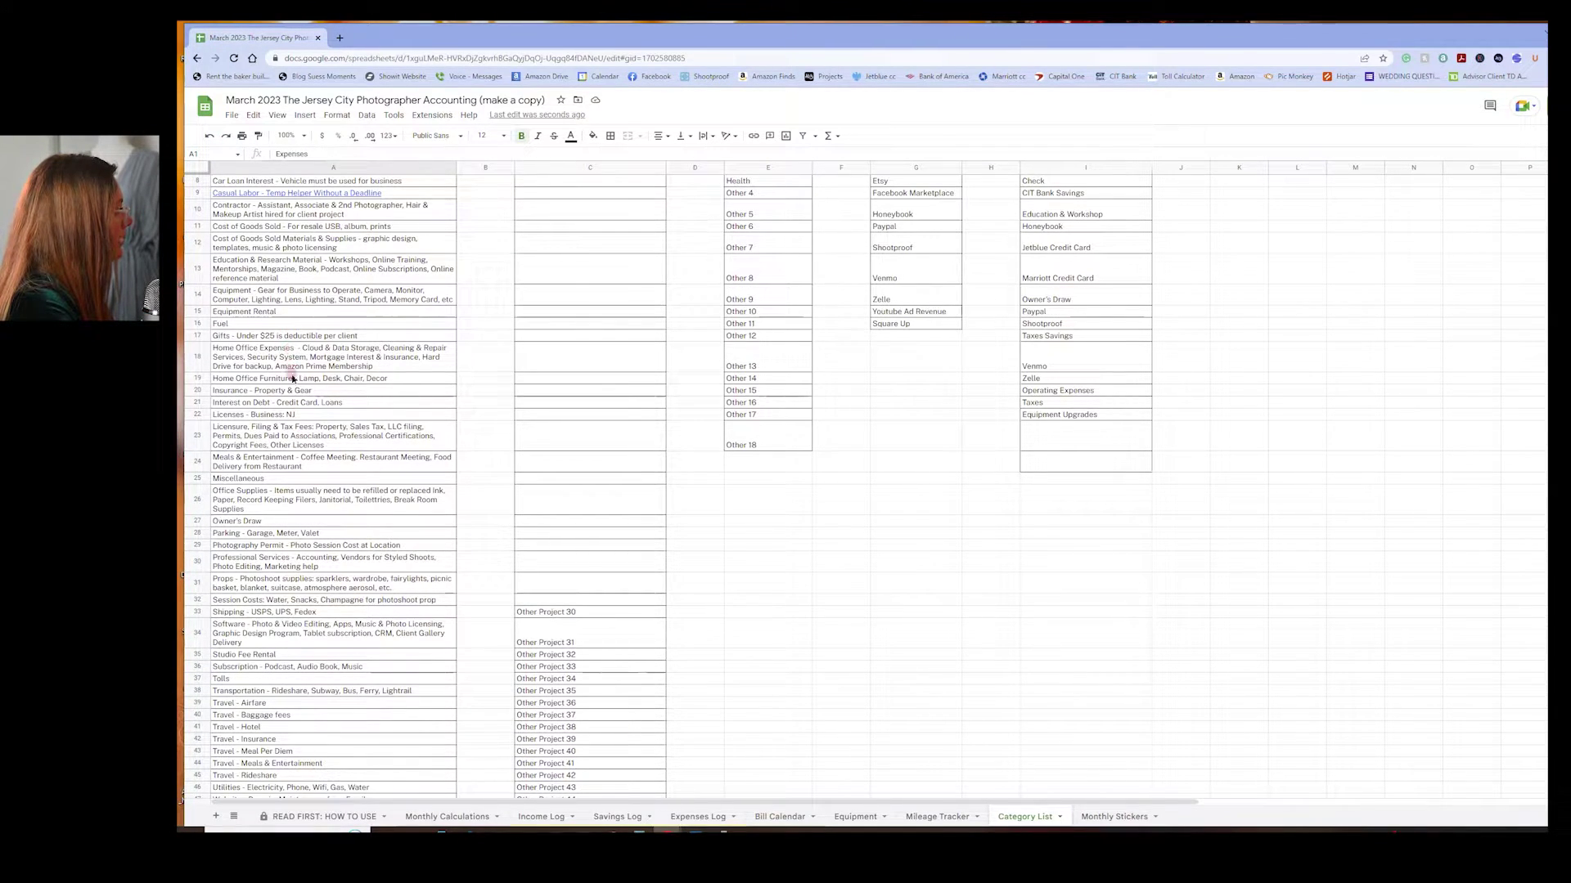
pyautogui.click(352, 378)
pyautogui.click(376, 357)
pyautogui.scroll(1, 352, 393)
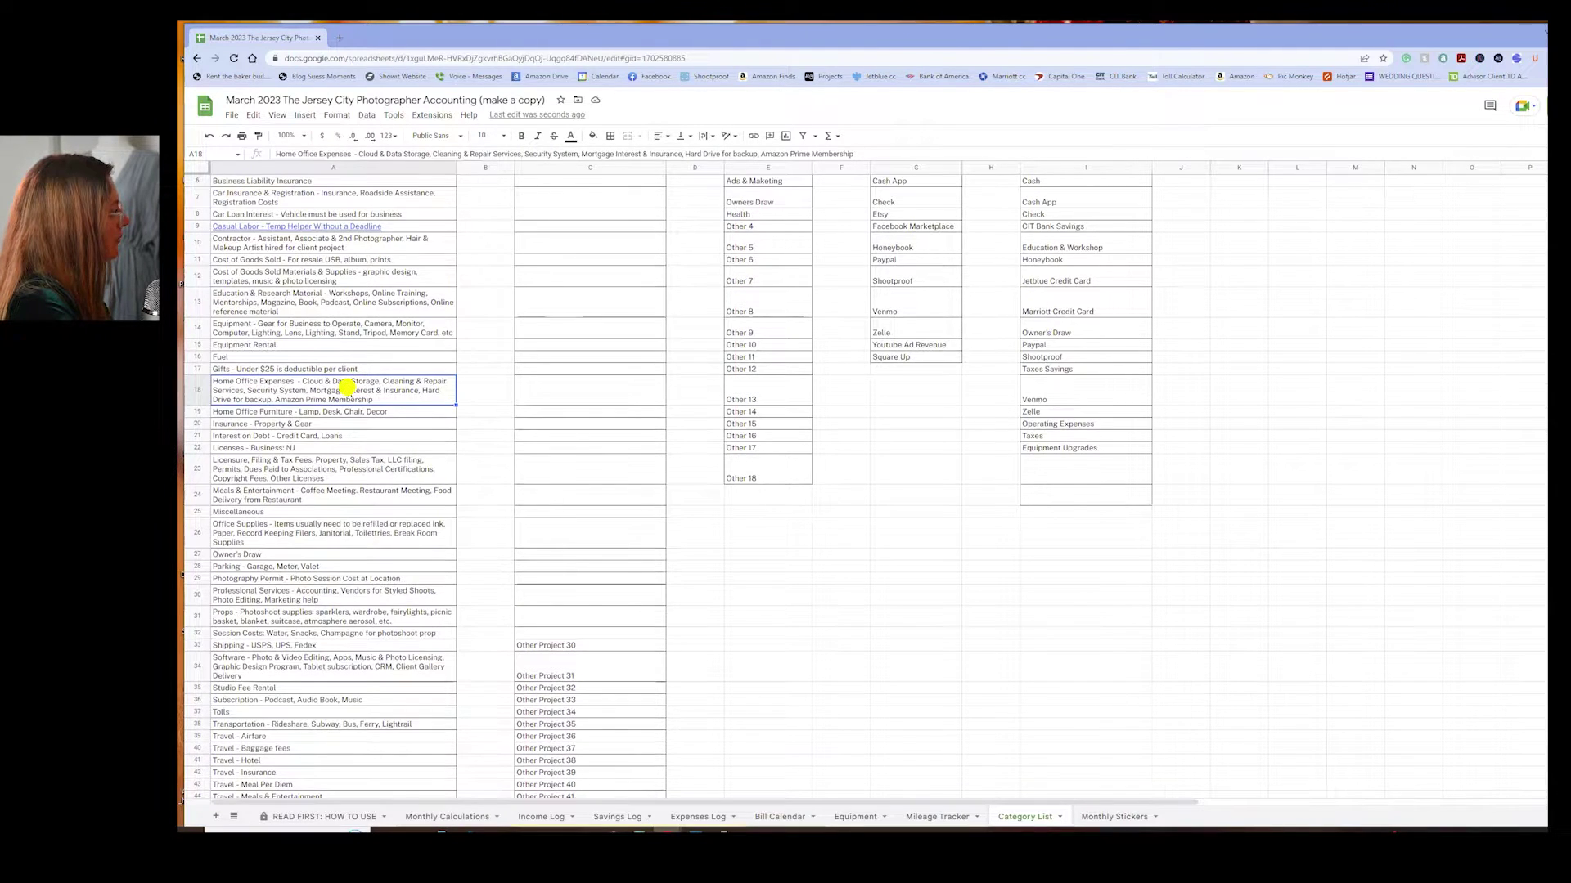
pyautogui.rightClick(348, 388)
pyautogui.click(284, 633)
pyautogui.scroll(-3, 282, 638)
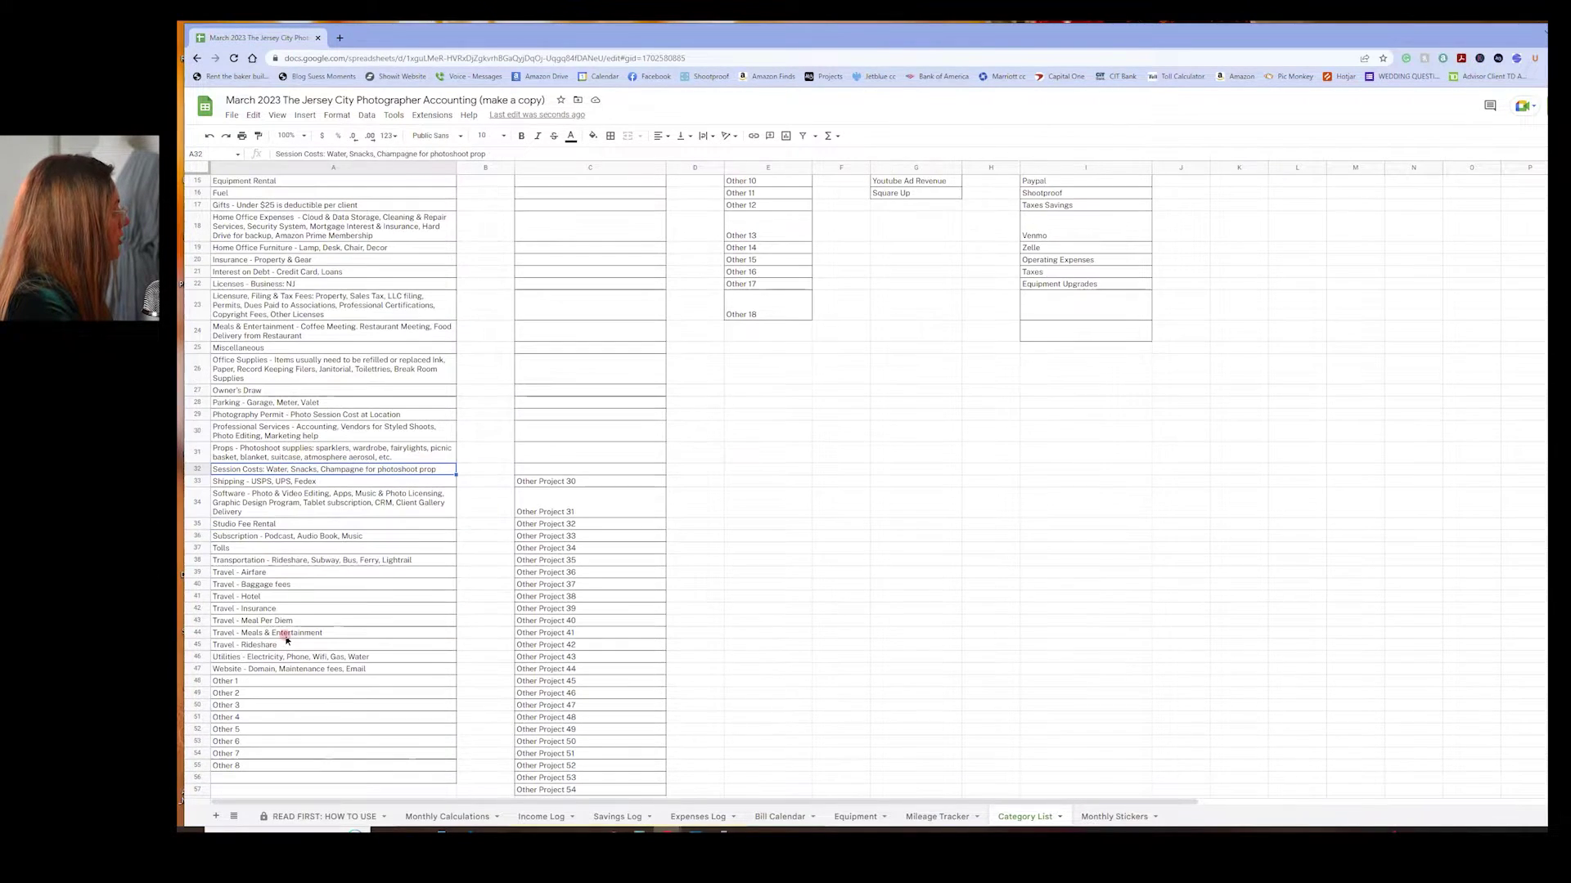
pyautogui.moveTo(274, 684); pyautogui.dragTo(260, 768)
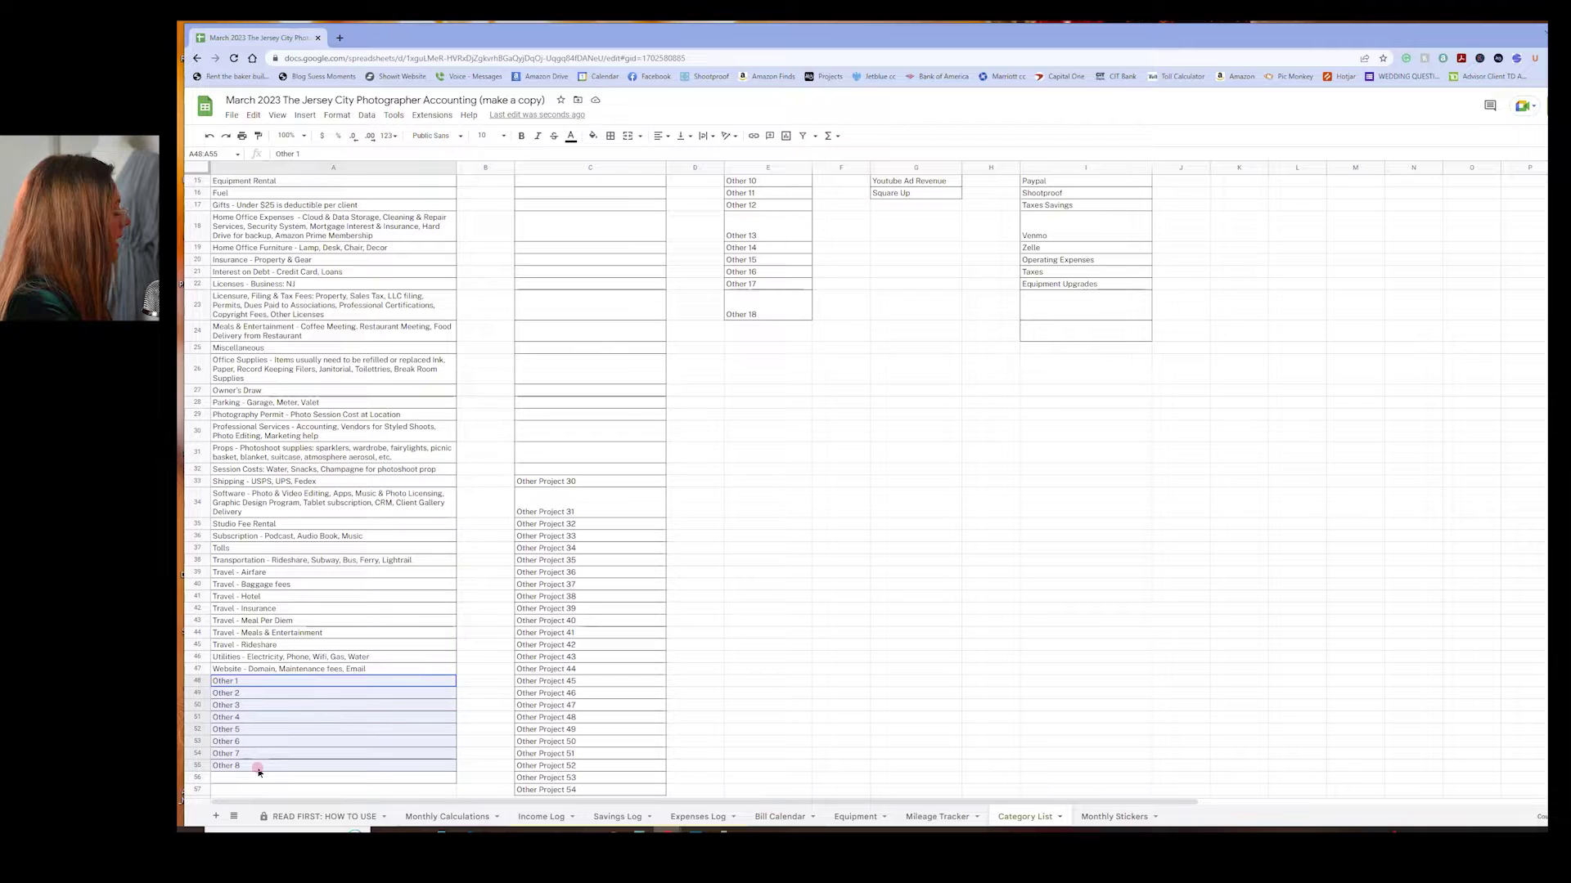
pyautogui.click(310, 538)
pyautogui.scroll(3, 351, 630)
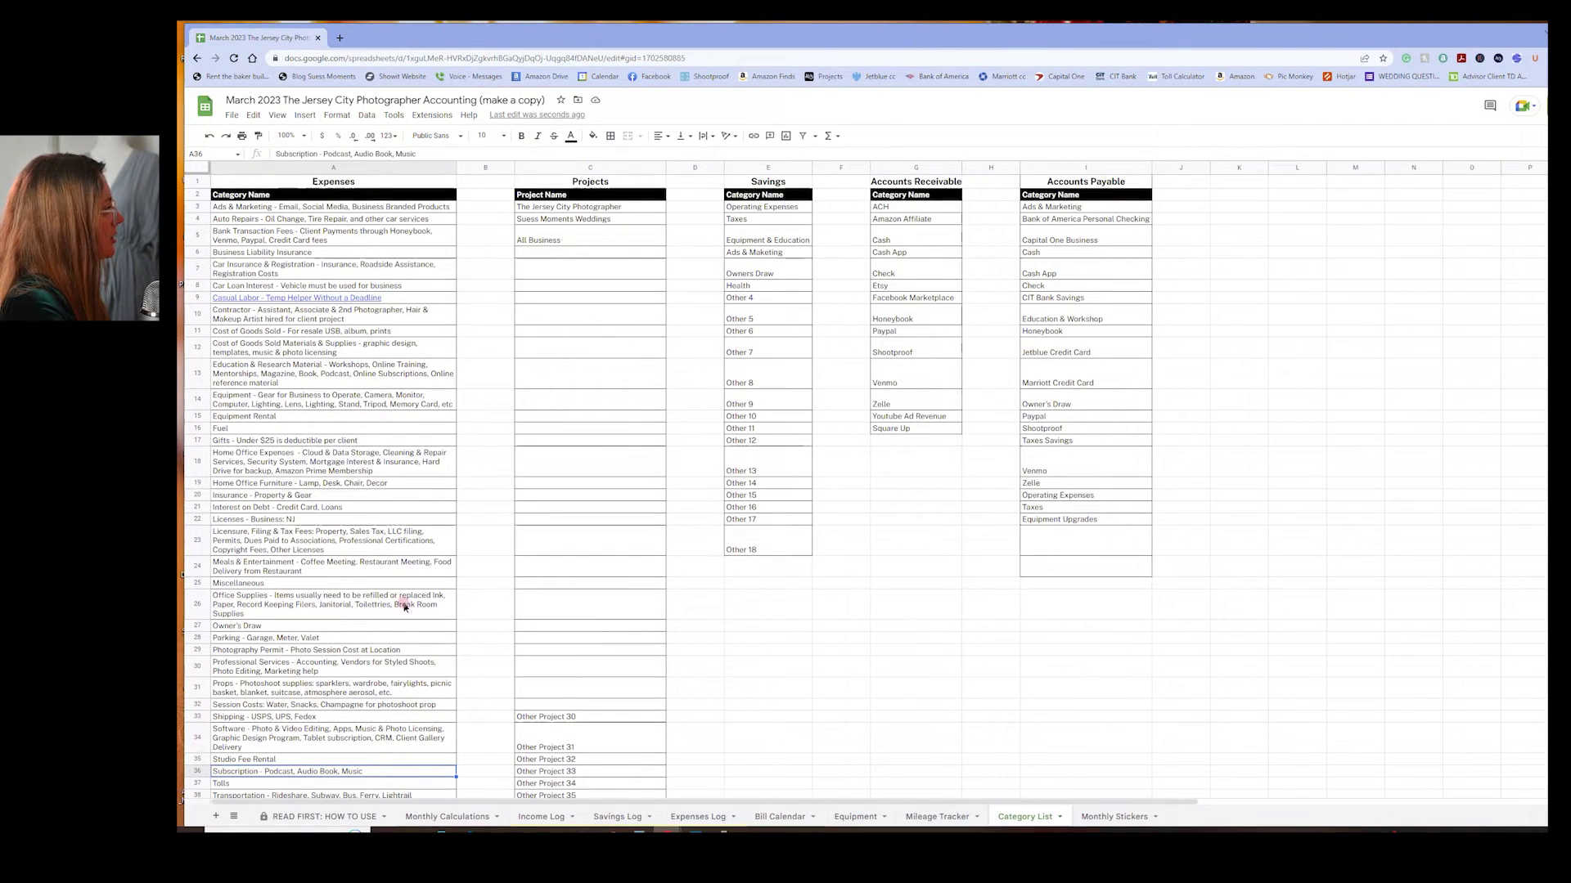
# Enter '3.1.23 Headshot Session' in the first empty Projects row, cell C6
pyautogui.click(565, 324)
pyautogui.moveTo(589, 200)
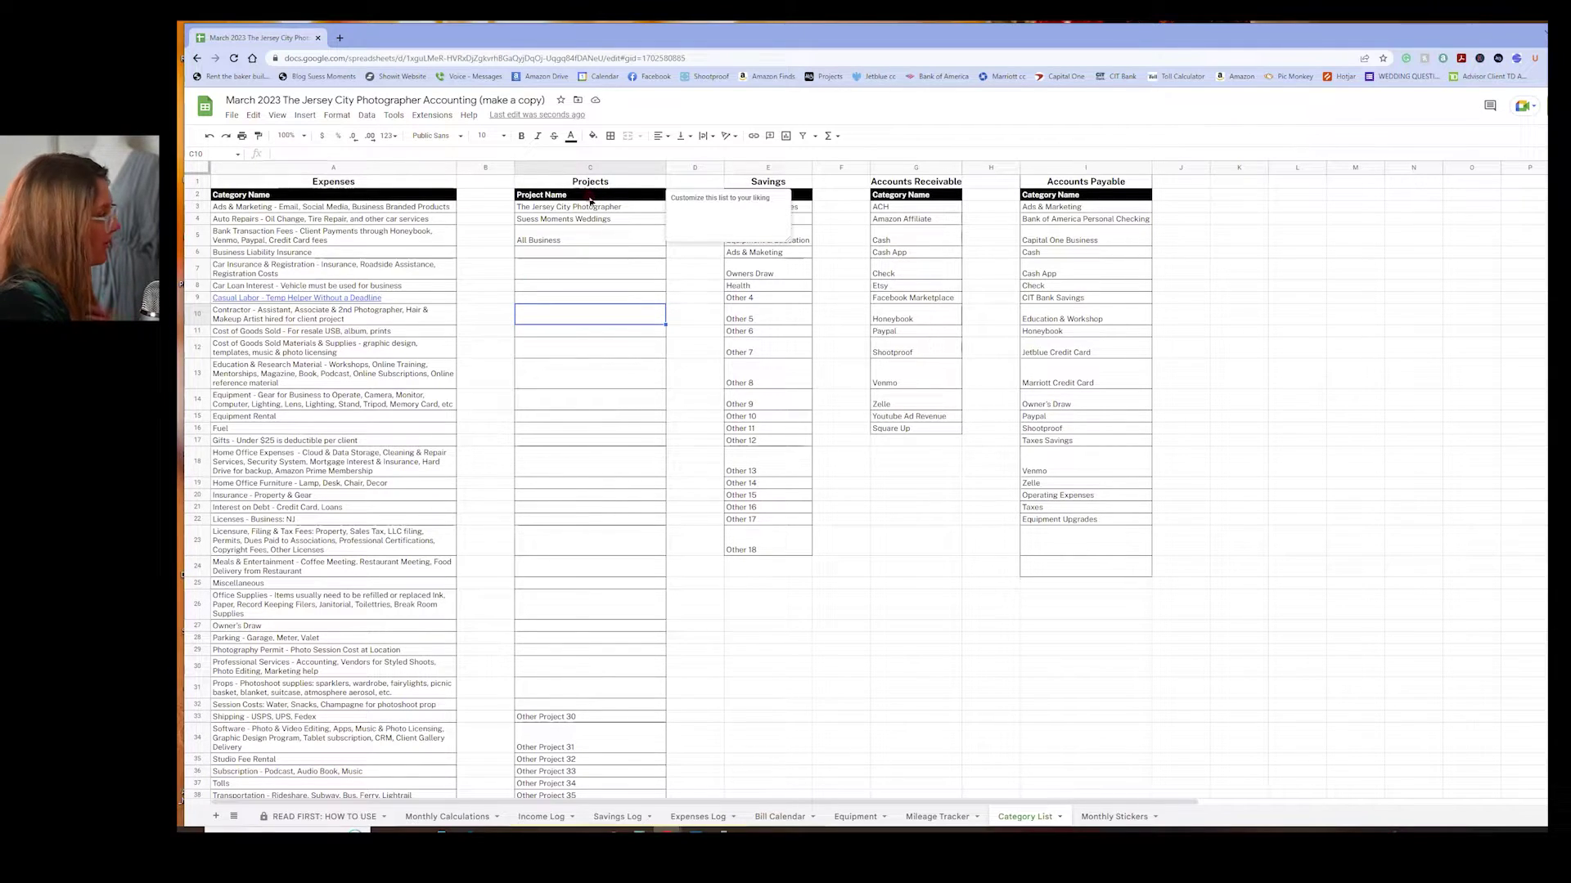
pyautogui.click(592, 252)
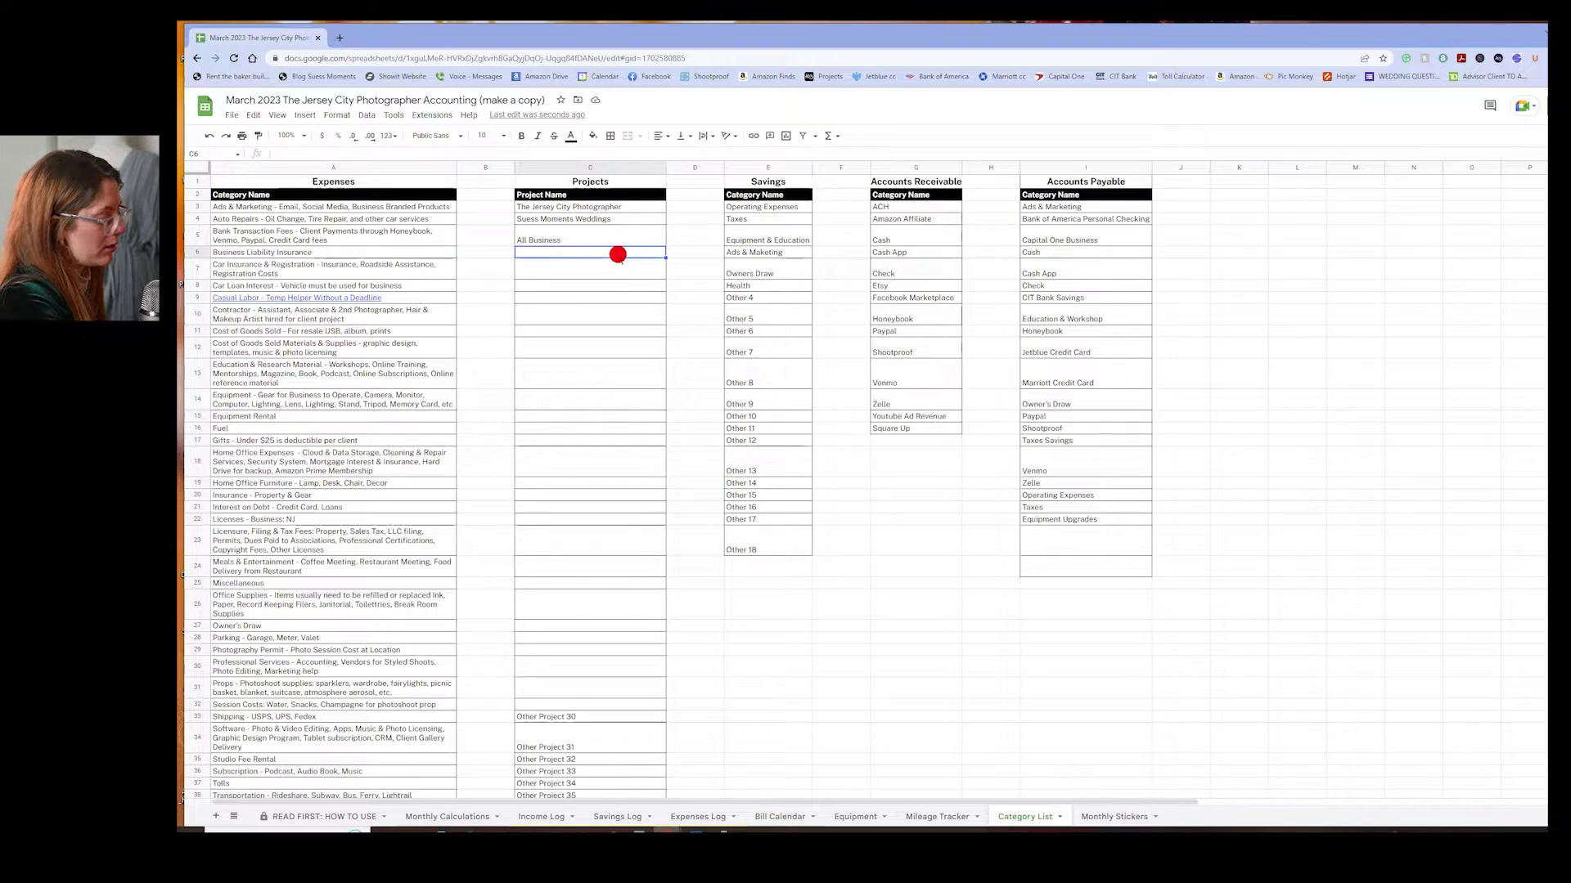
pyautogui.write('3.1.23')
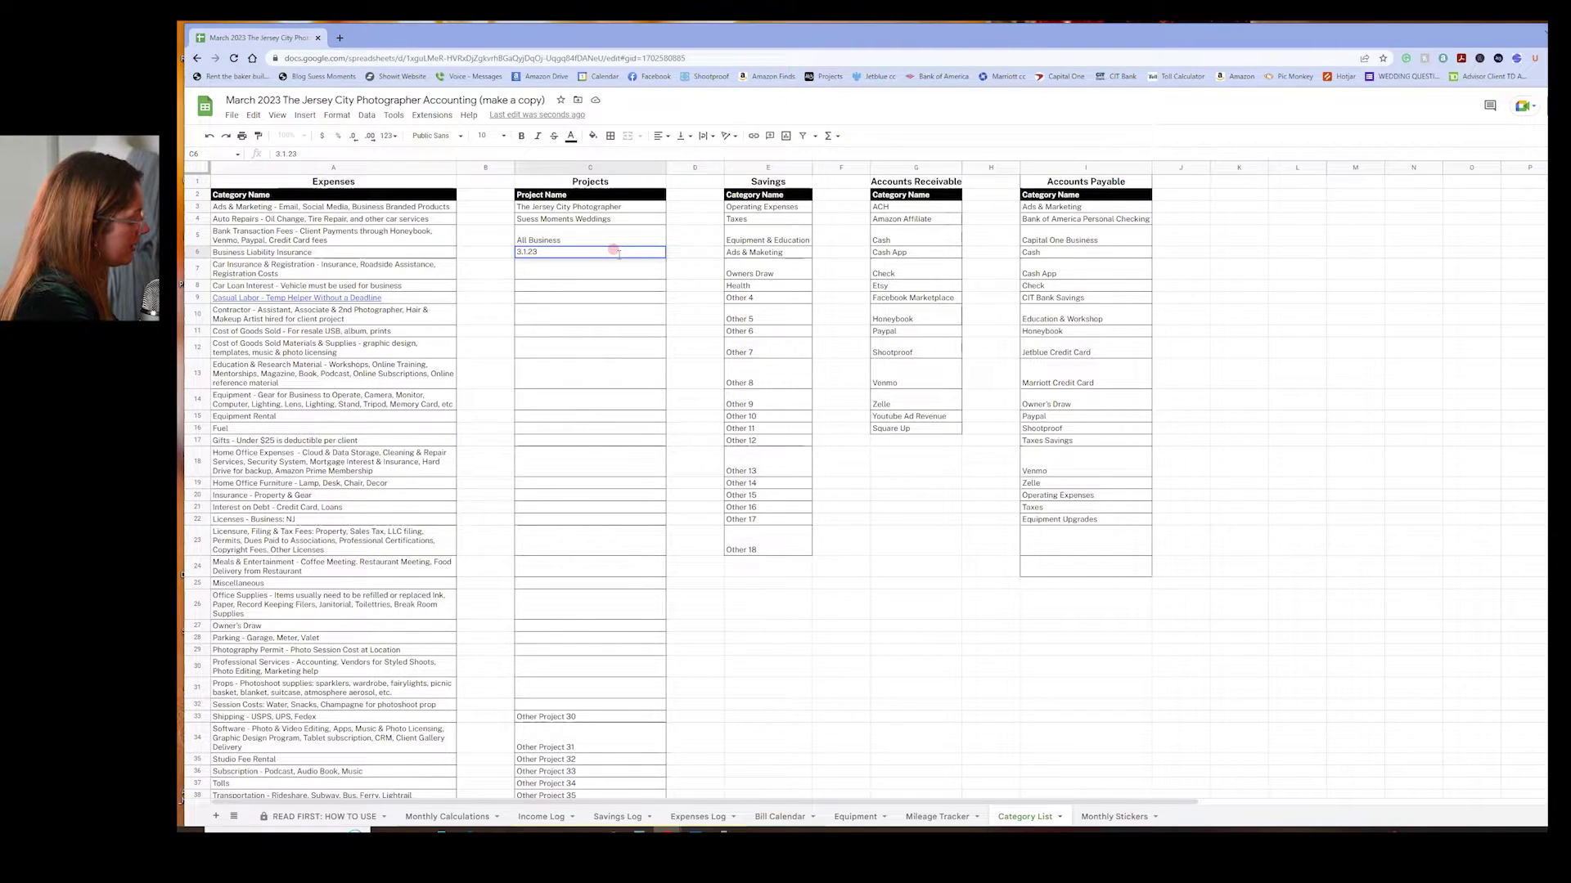
pyautogui.write(' Headsh')
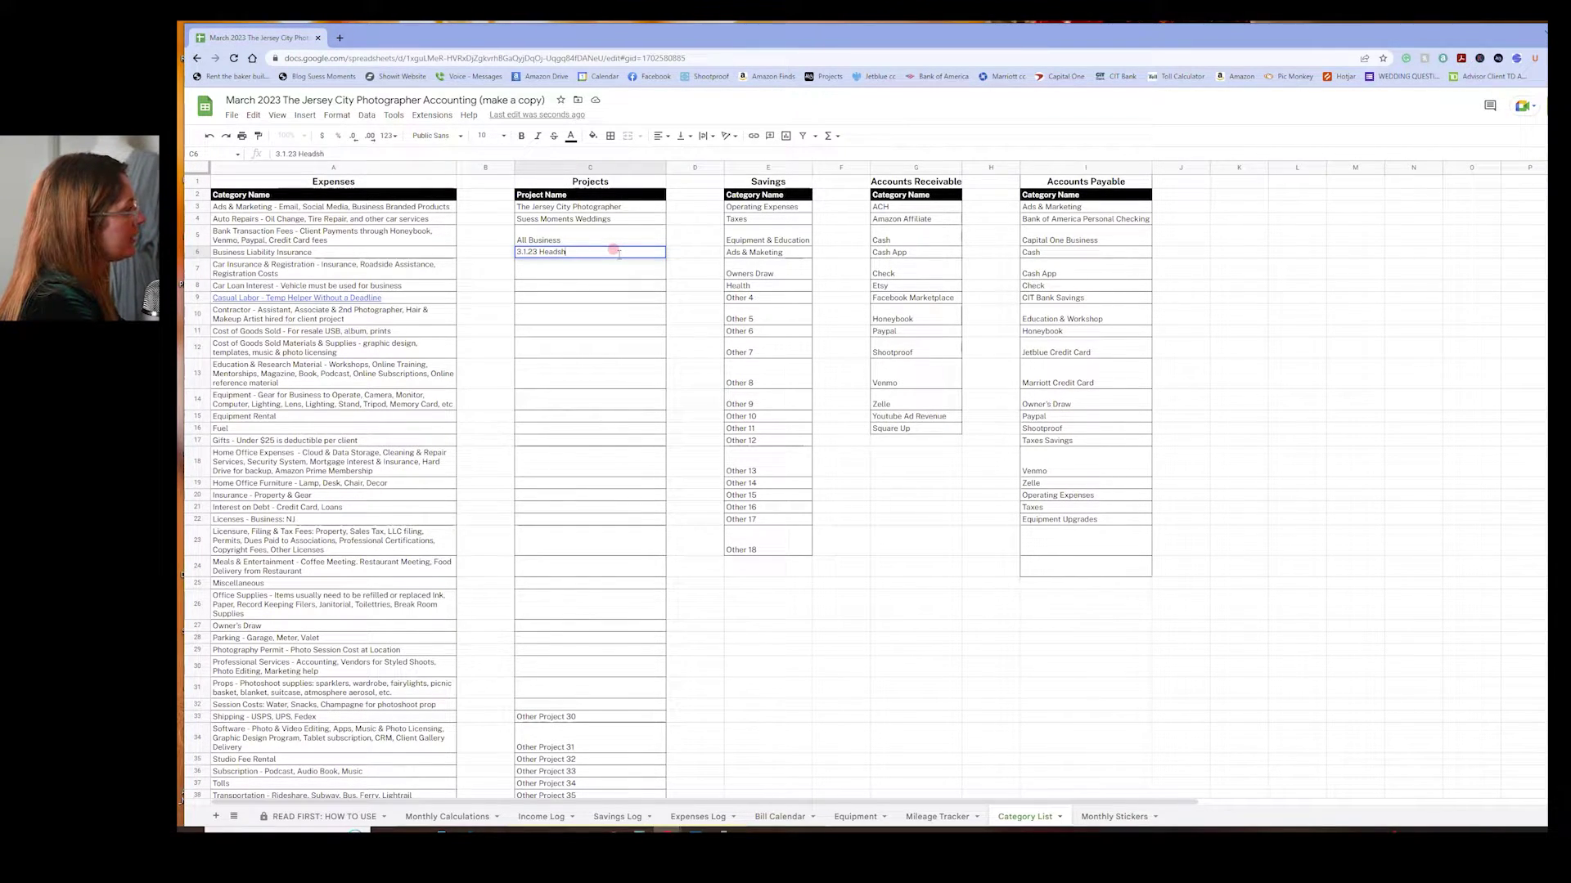
pyautogui.write('ot Ses')
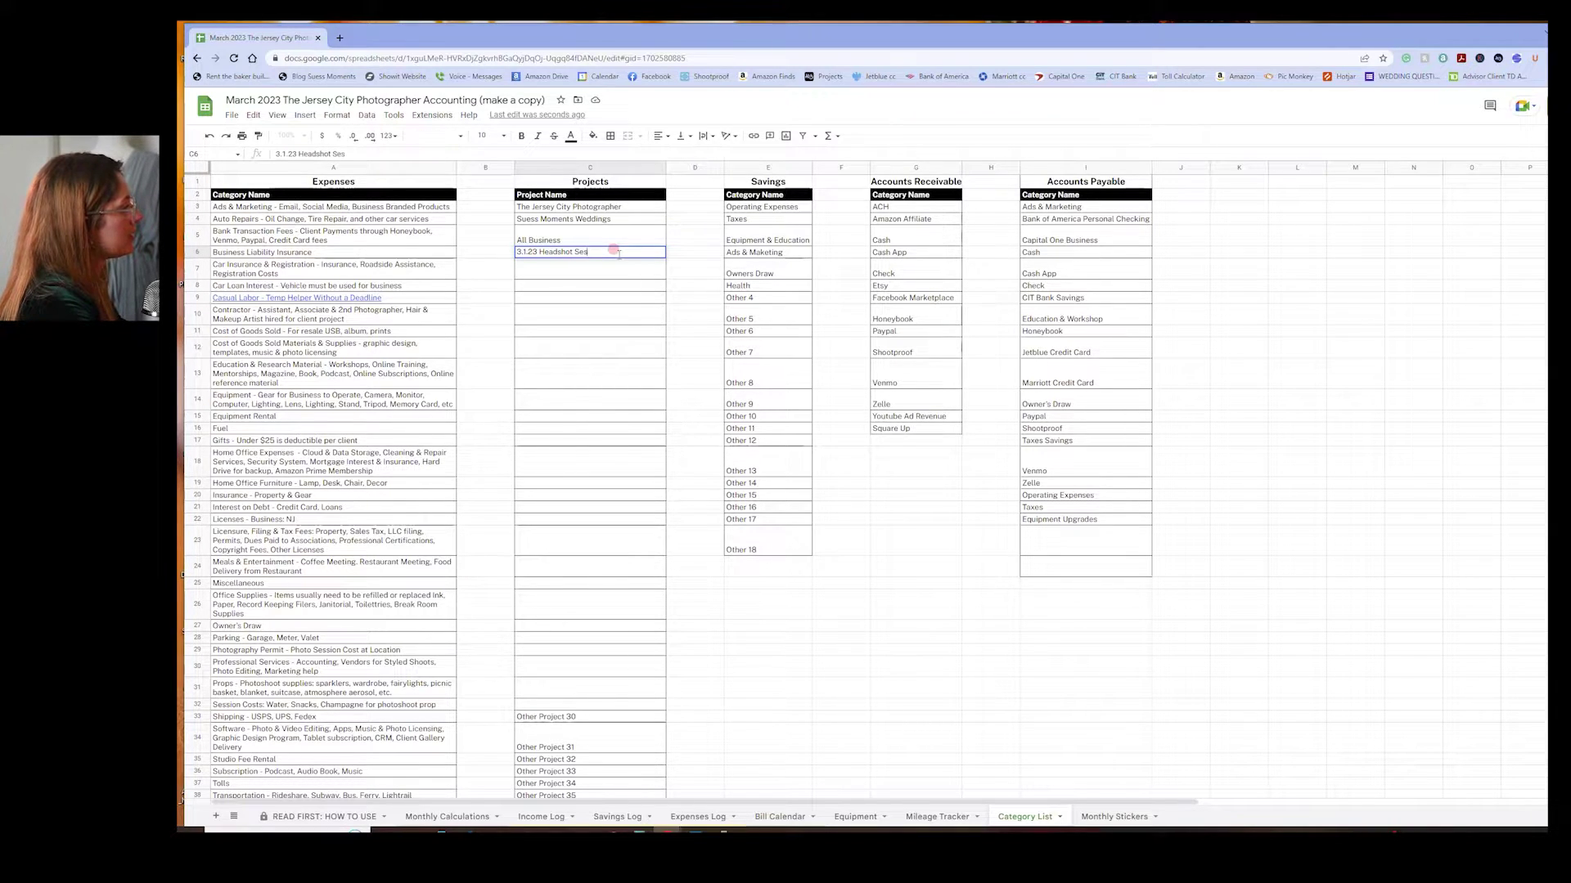
pyautogui.write('sion')
pyautogui.press('Return')
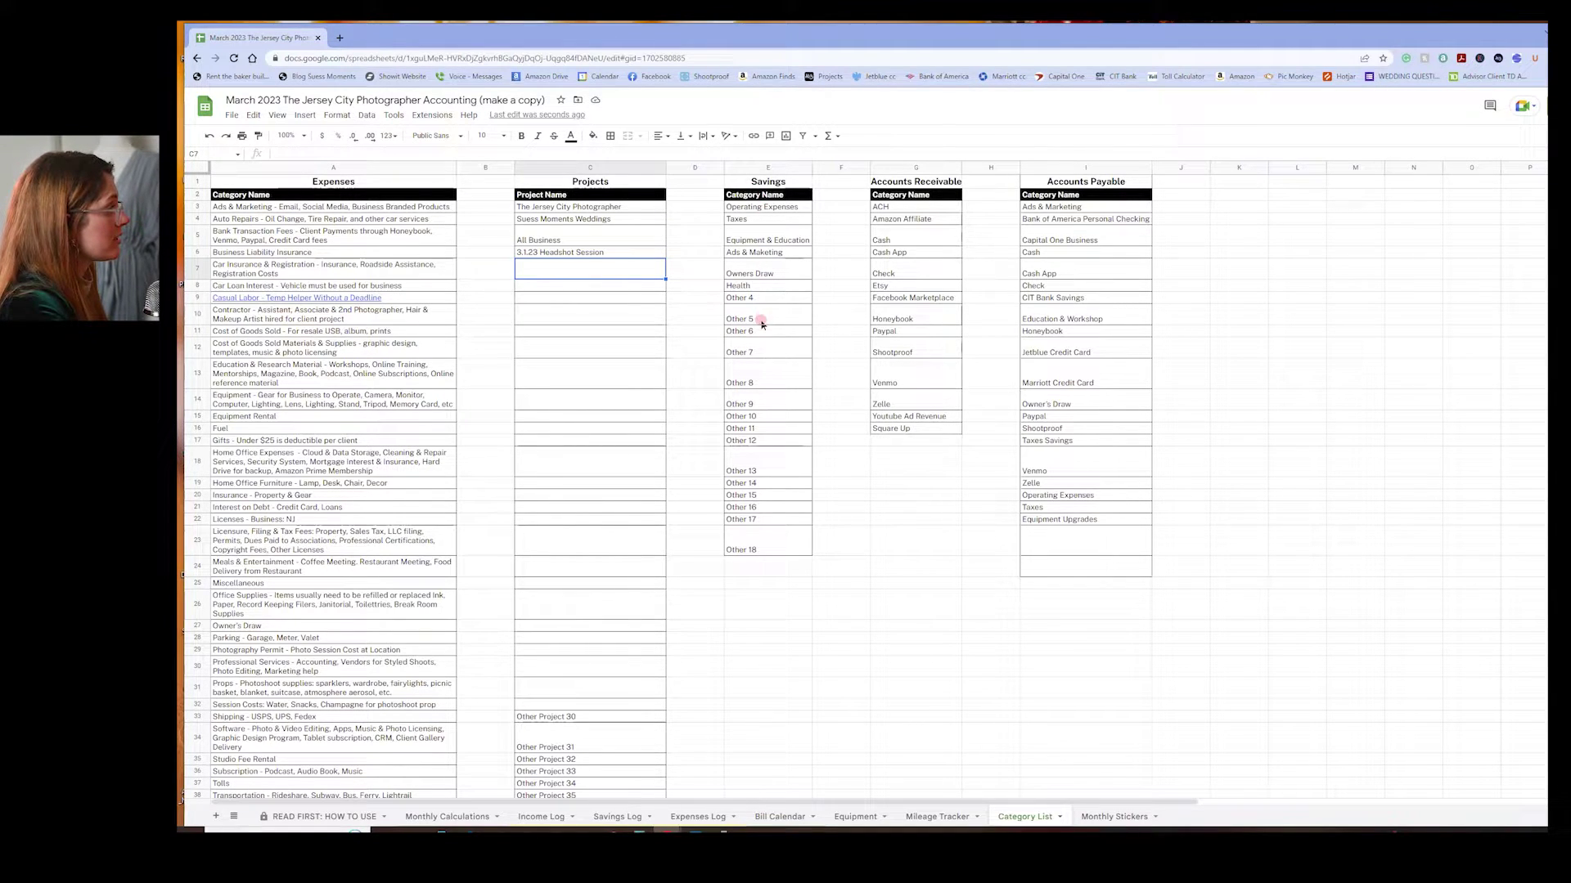
# Retype the misspelled savings category in E6 as 'Ads & Marketing'
pyautogui.click(767, 211)
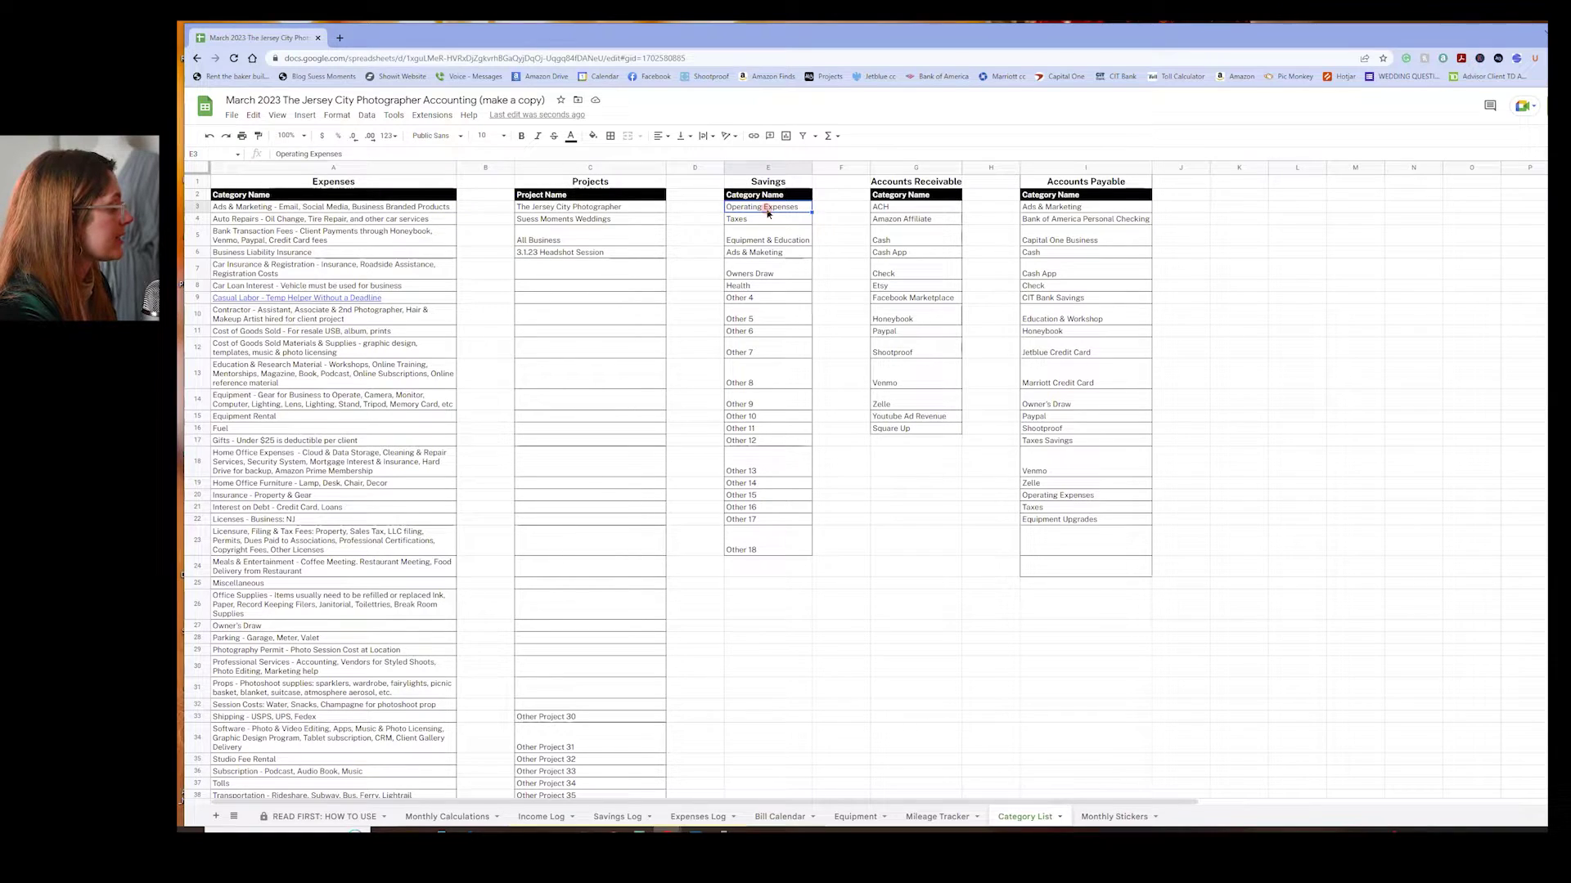
pyautogui.click(766, 219)
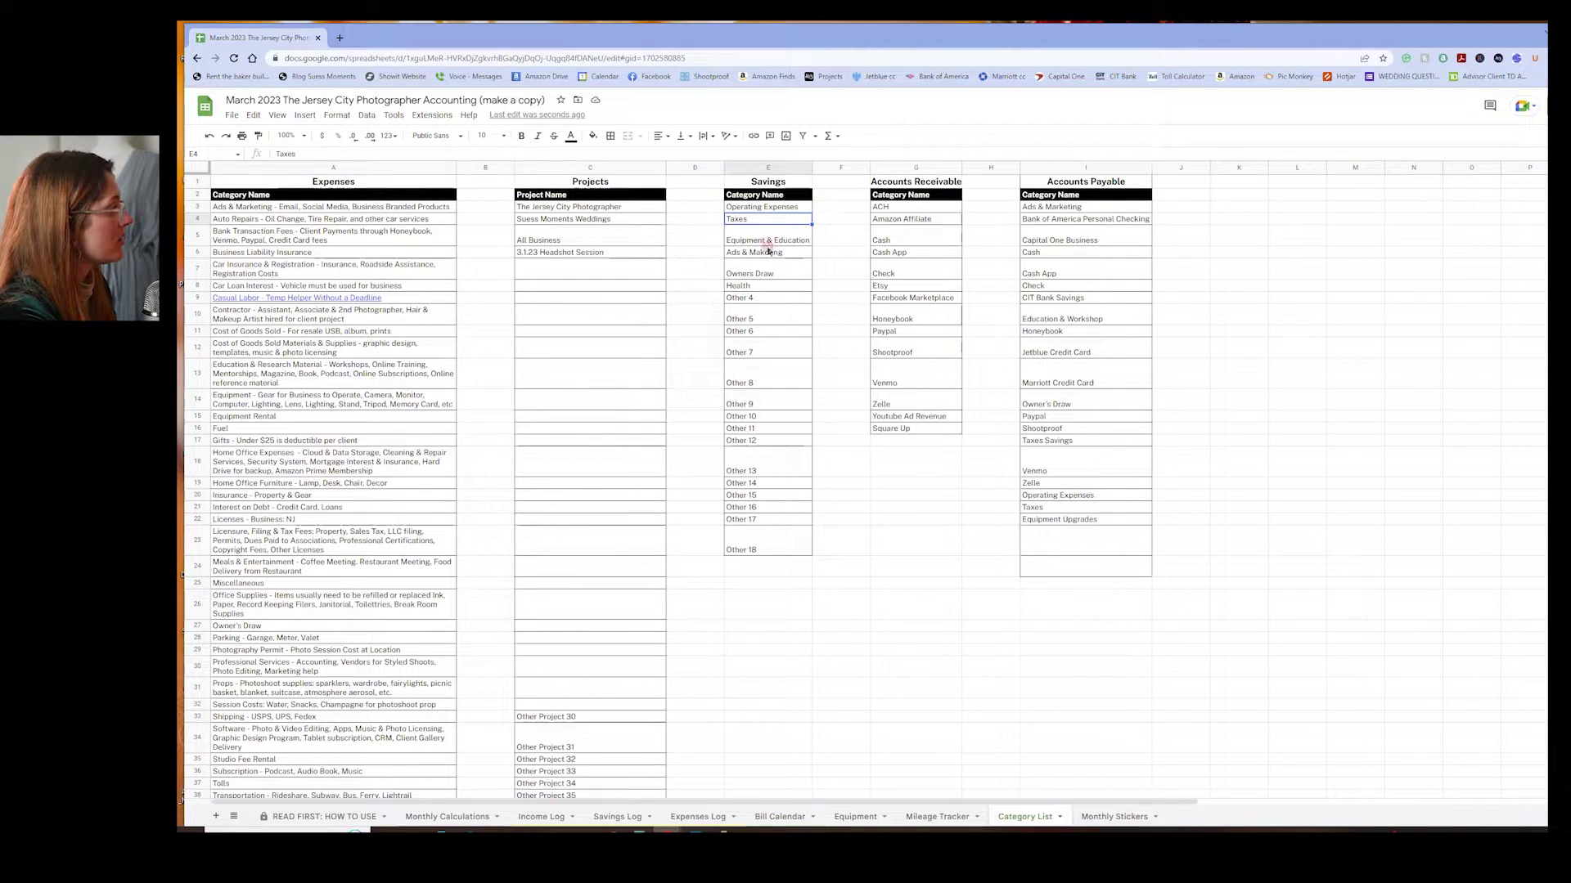
pyautogui.click(769, 236)
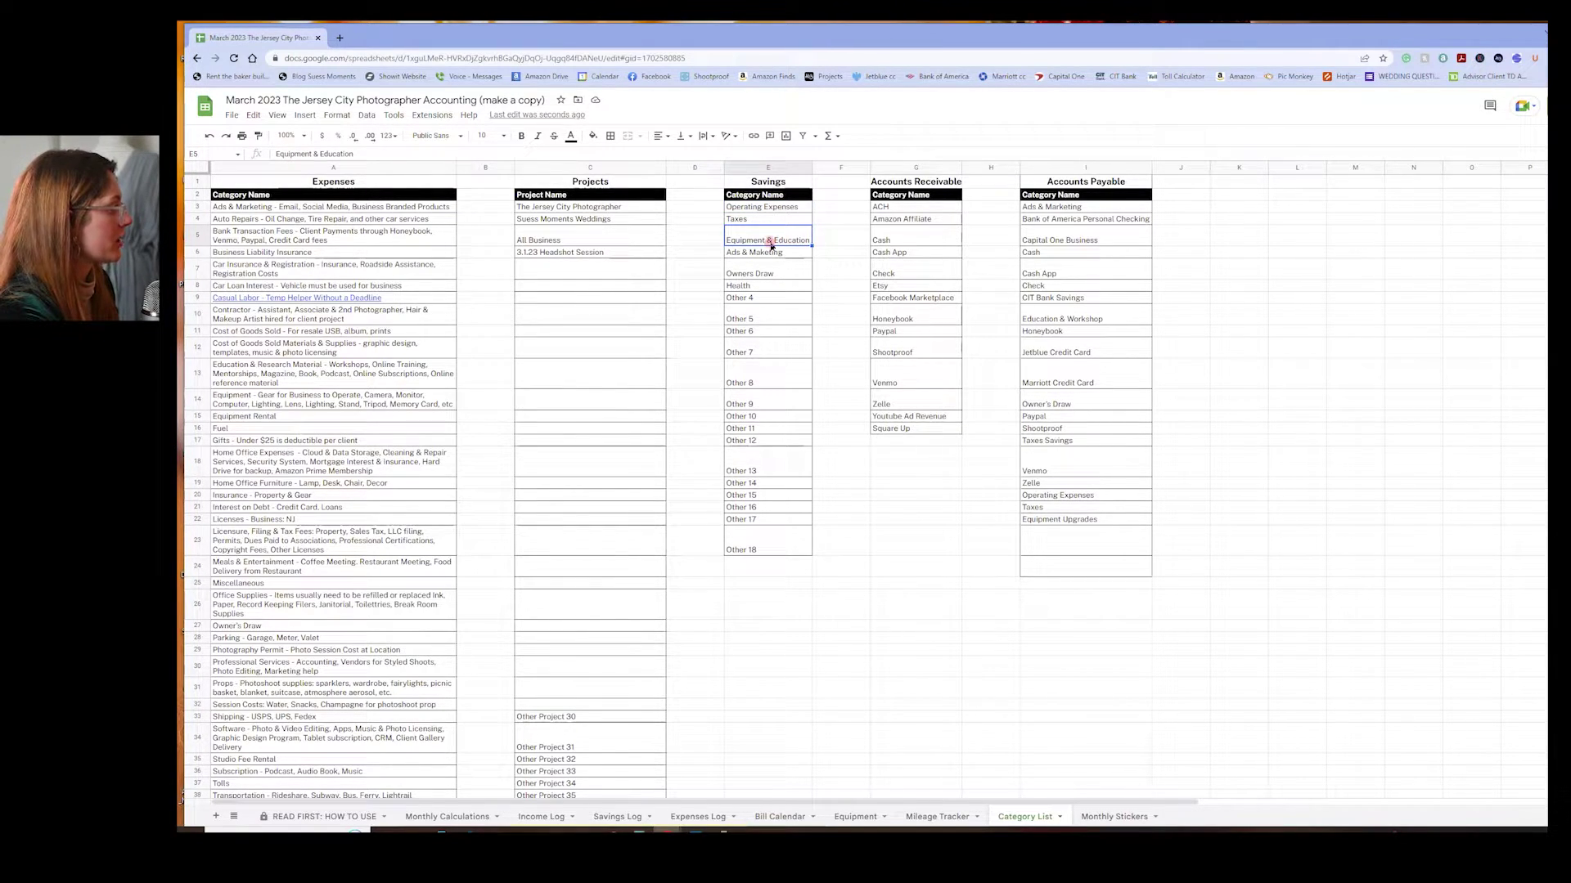
pyautogui.click(771, 253)
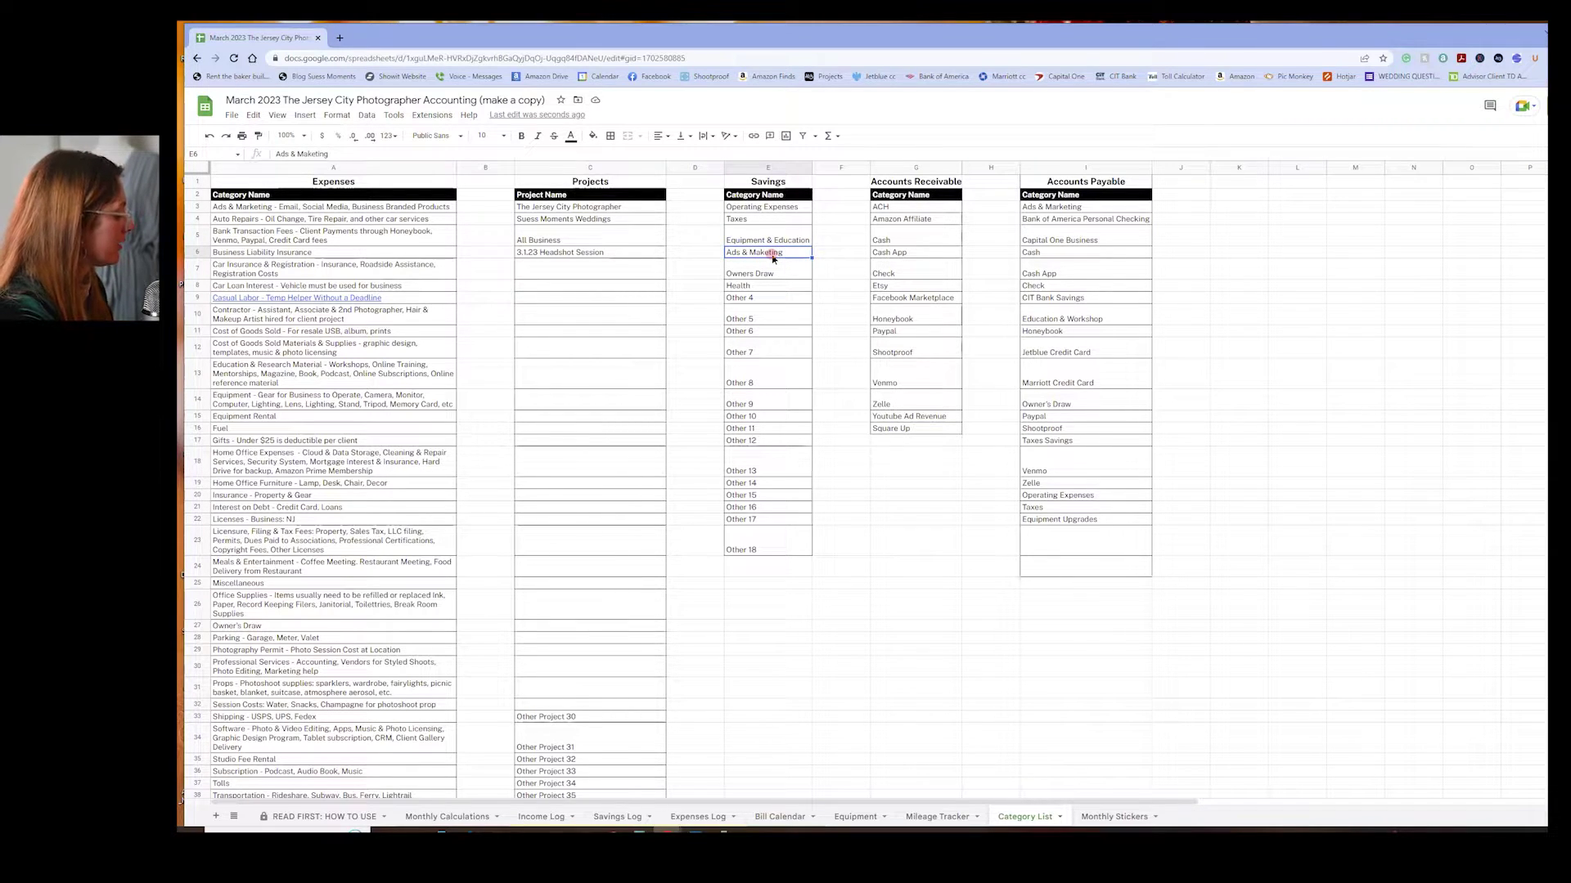
pyautogui.click(765, 250)
pyautogui.write('Ads')
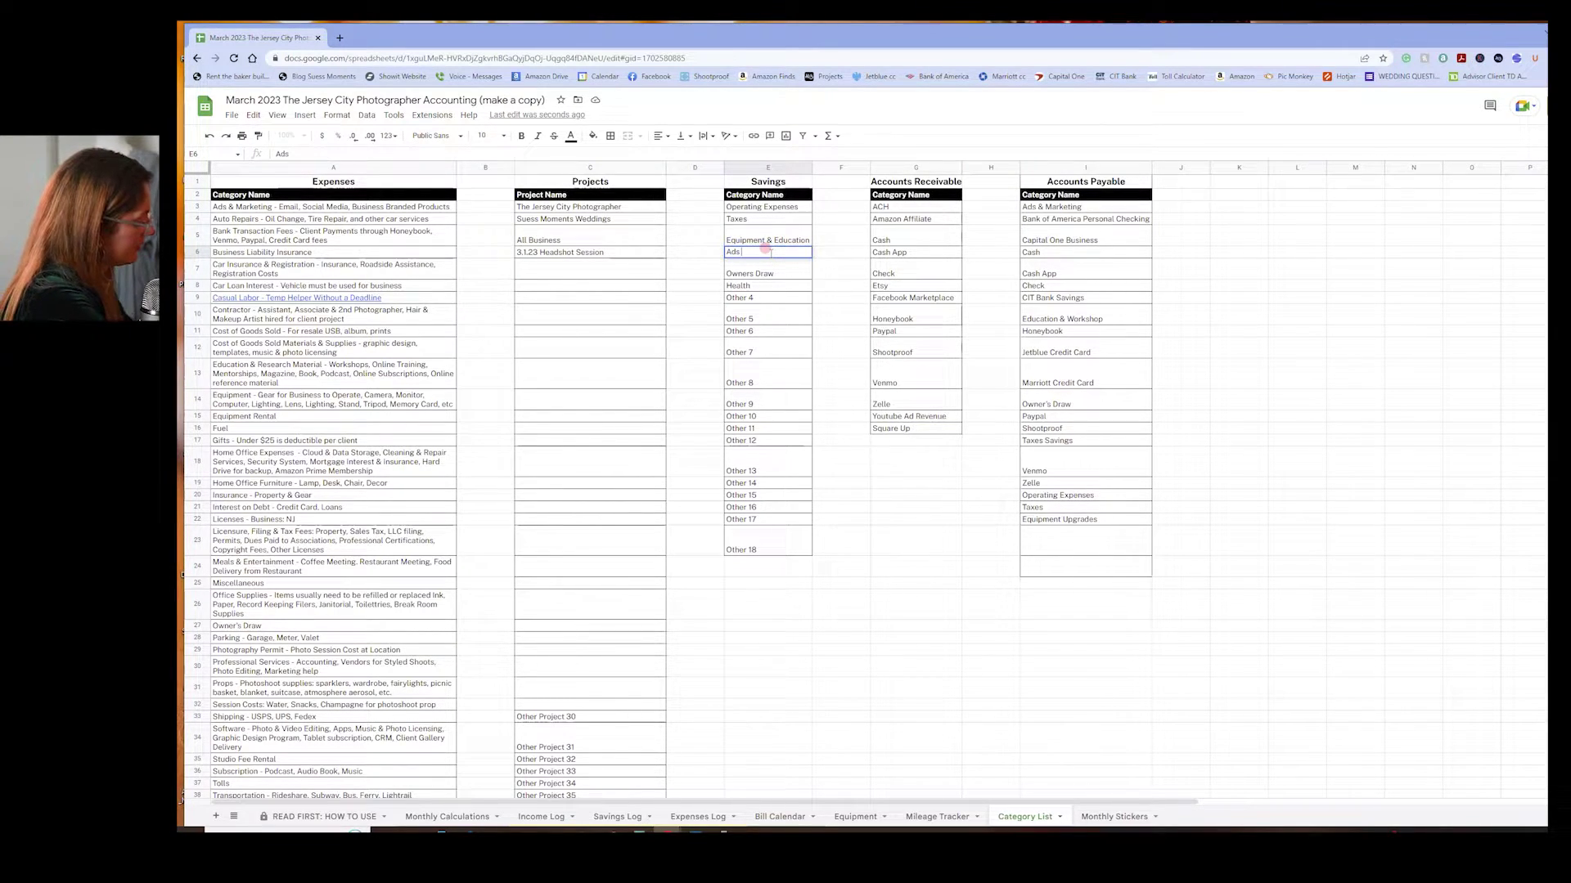
pyautogui.write(' & Marketin')
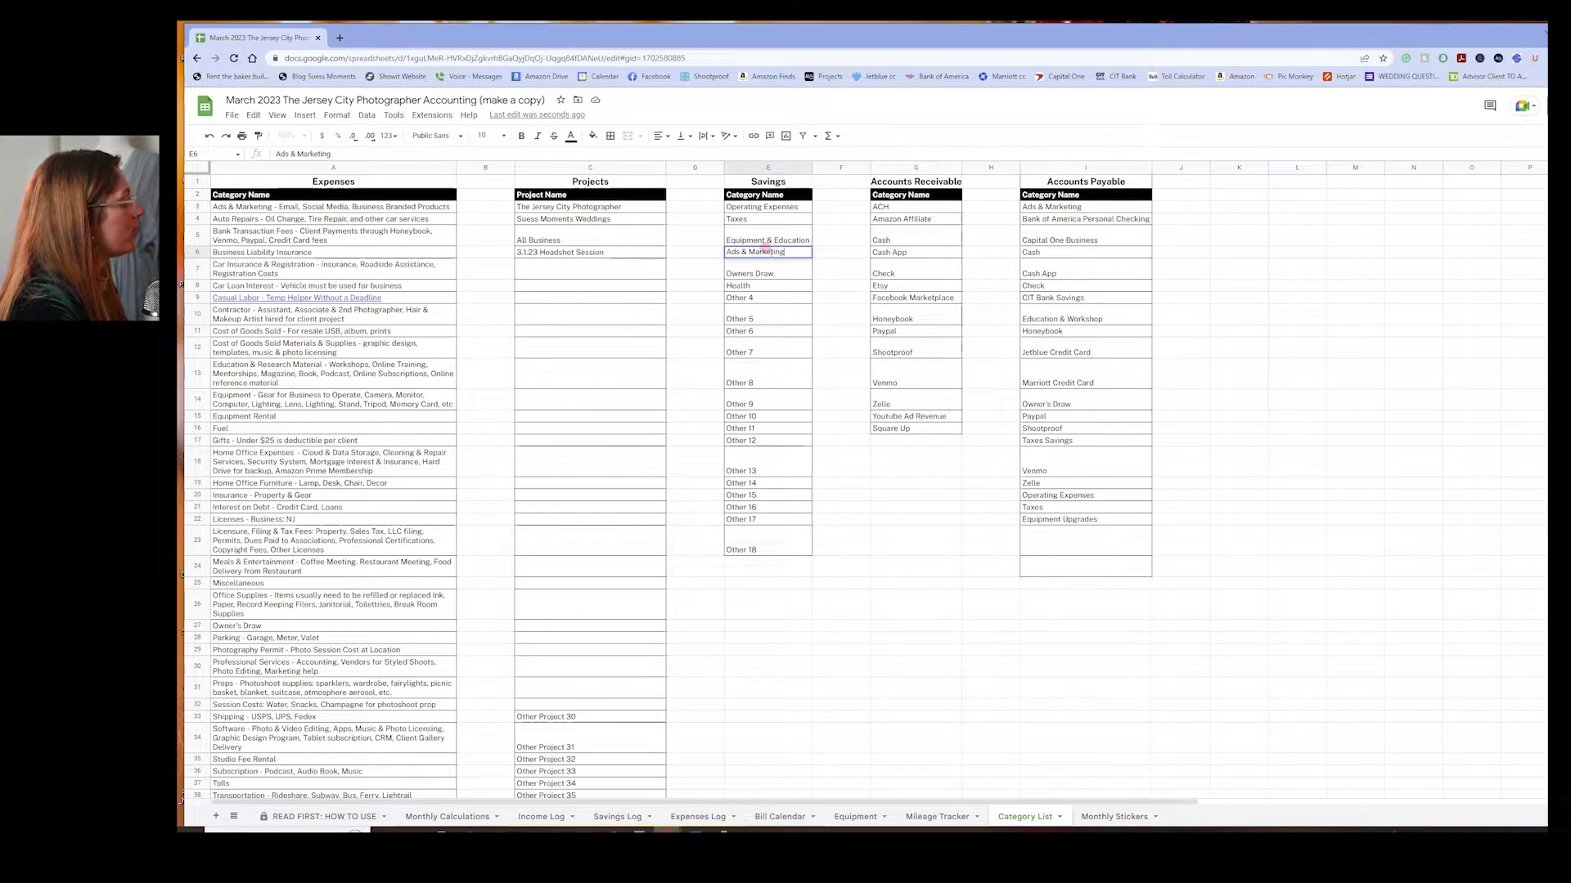
pyautogui.write('g')
pyautogui.click(787, 277)
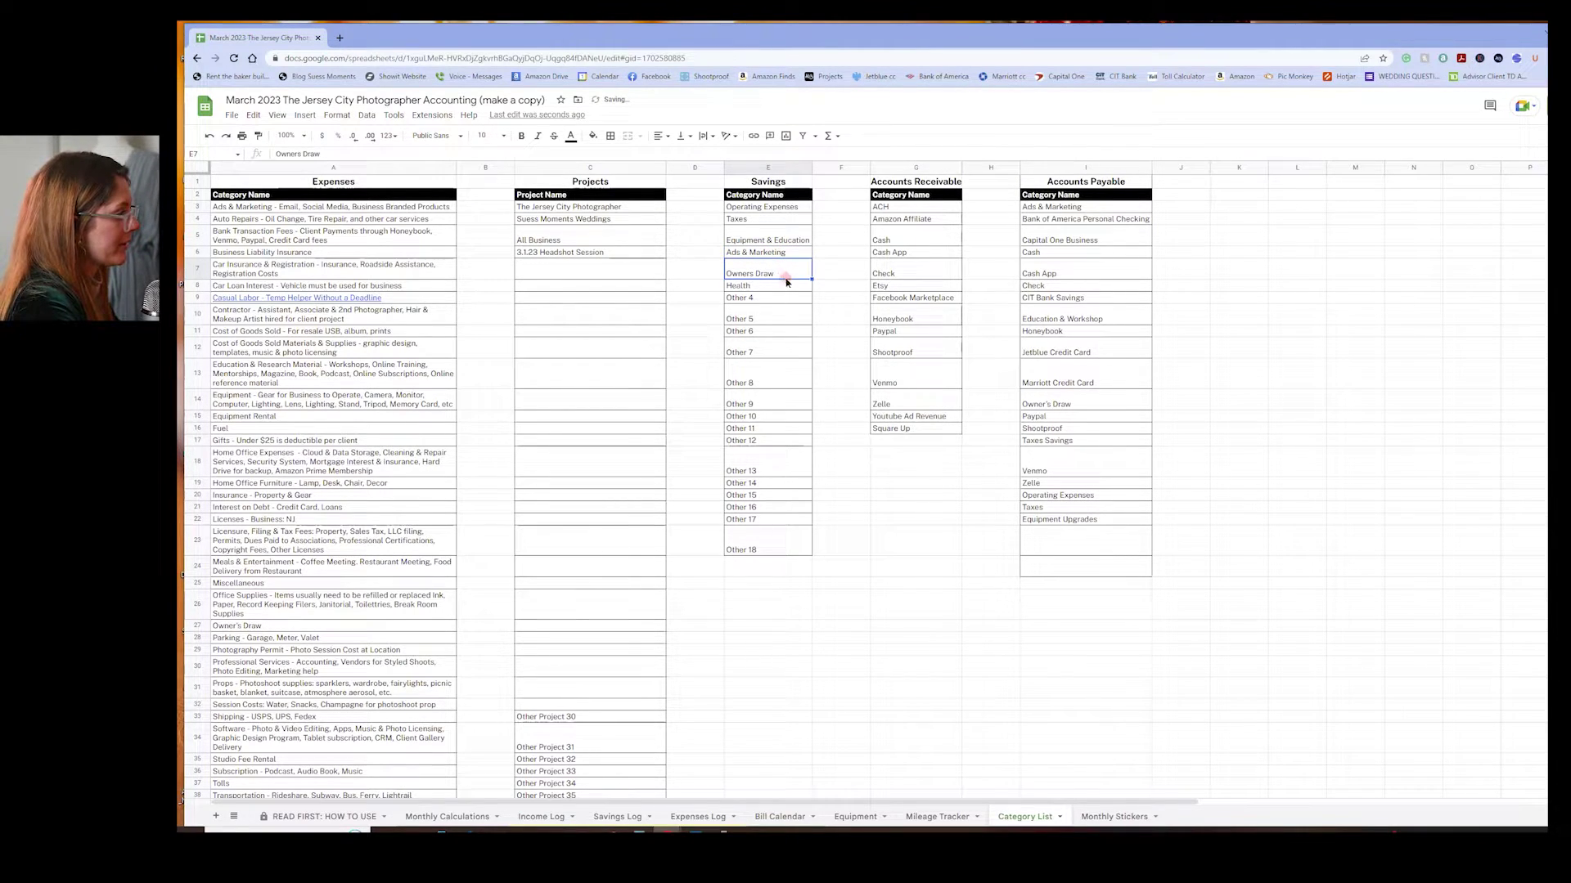
# Review the remaining Savings, Receivable and Payable entries, including Check and Marriott Credit Card
pyautogui.click(785, 287)
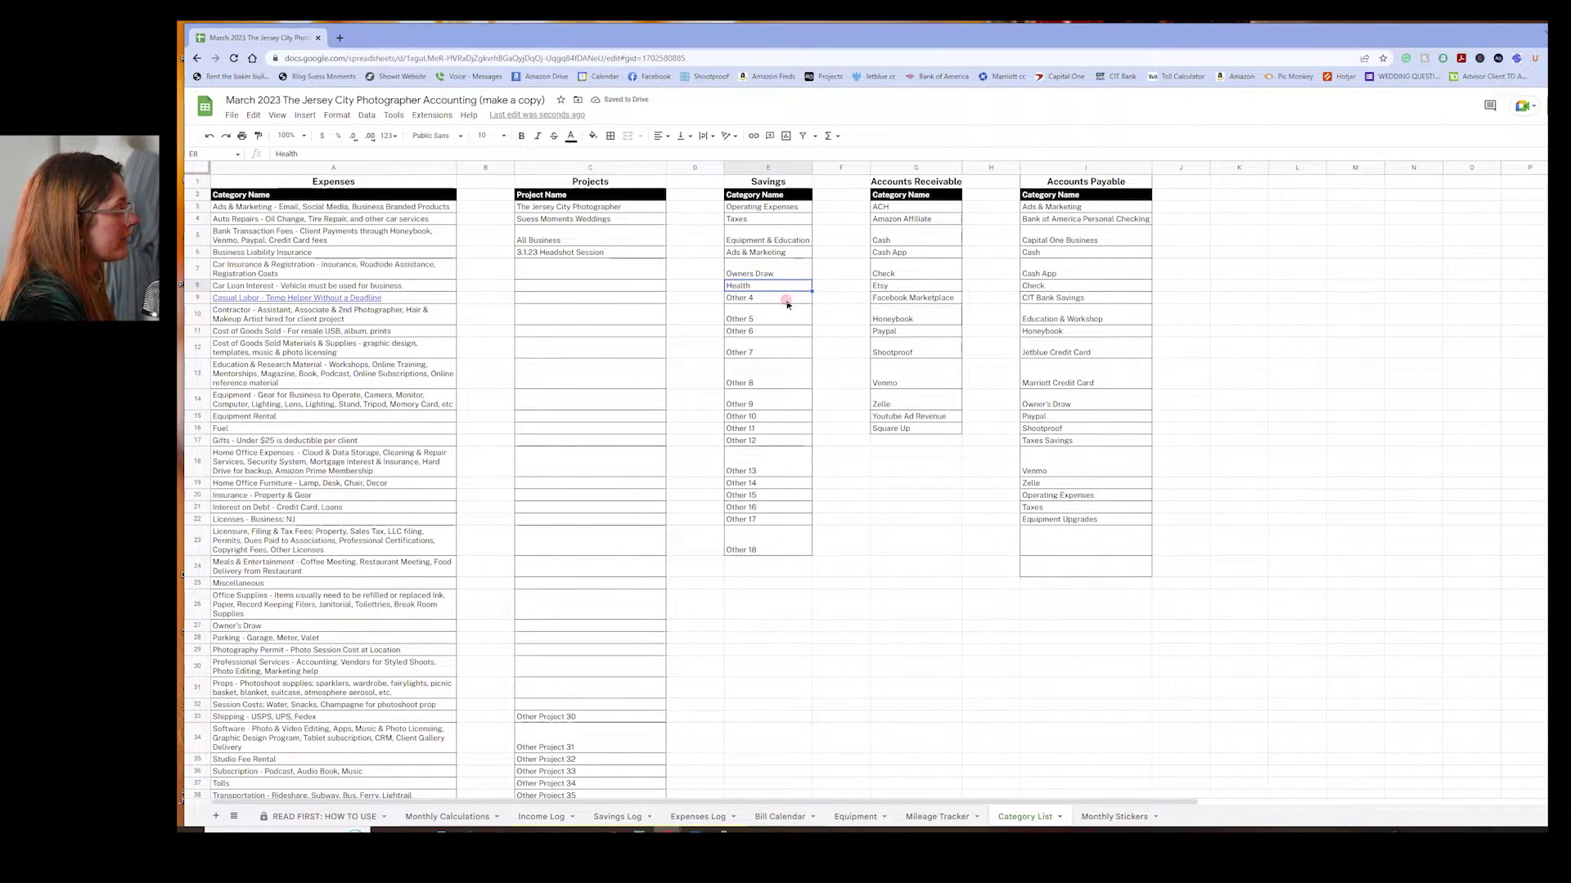
pyautogui.moveTo(787, 304); pyautogui.dragTo(745, 546)
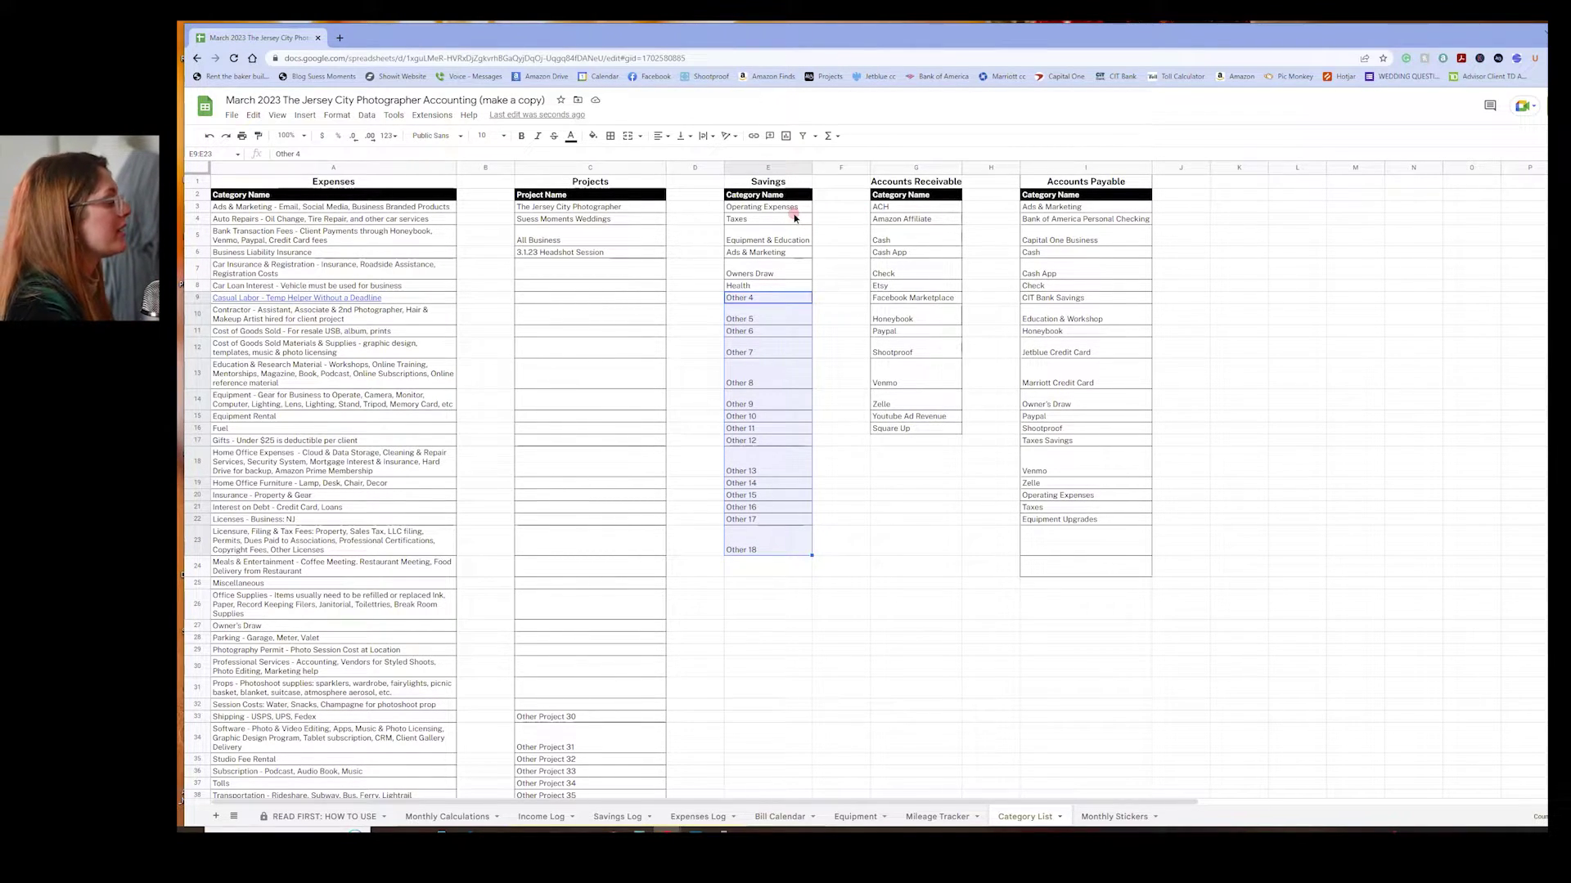
pyautogui.click(929, 271)
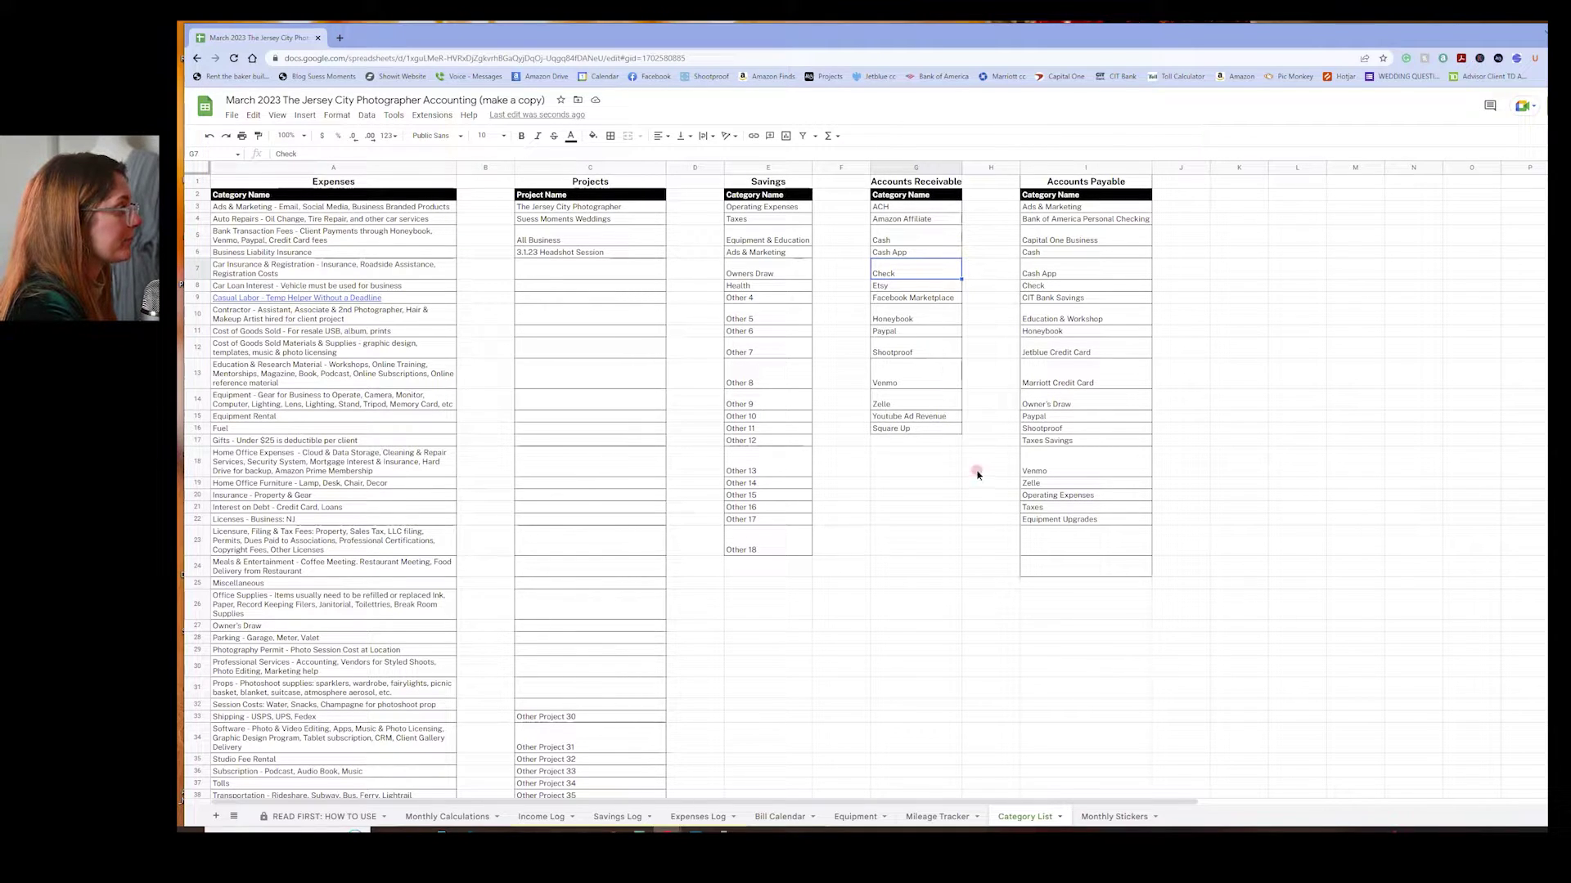
pyautogui.click(1058, 251)
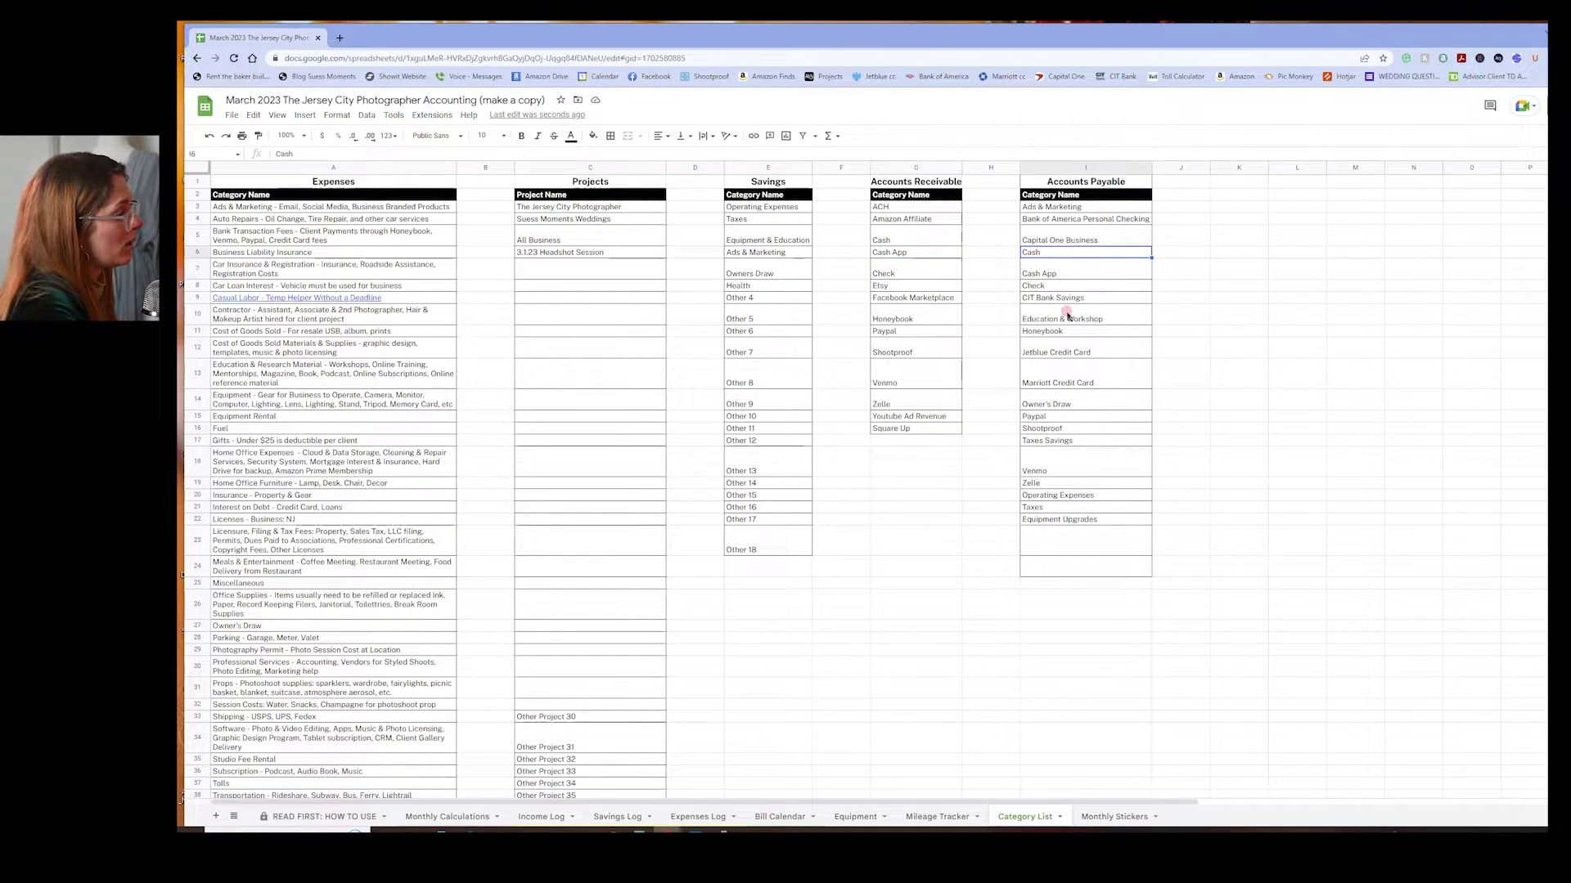
pyautogui.click(1058, 403)
pyautogui.click(1058, 459)
pyautogui.click(1061, 352)
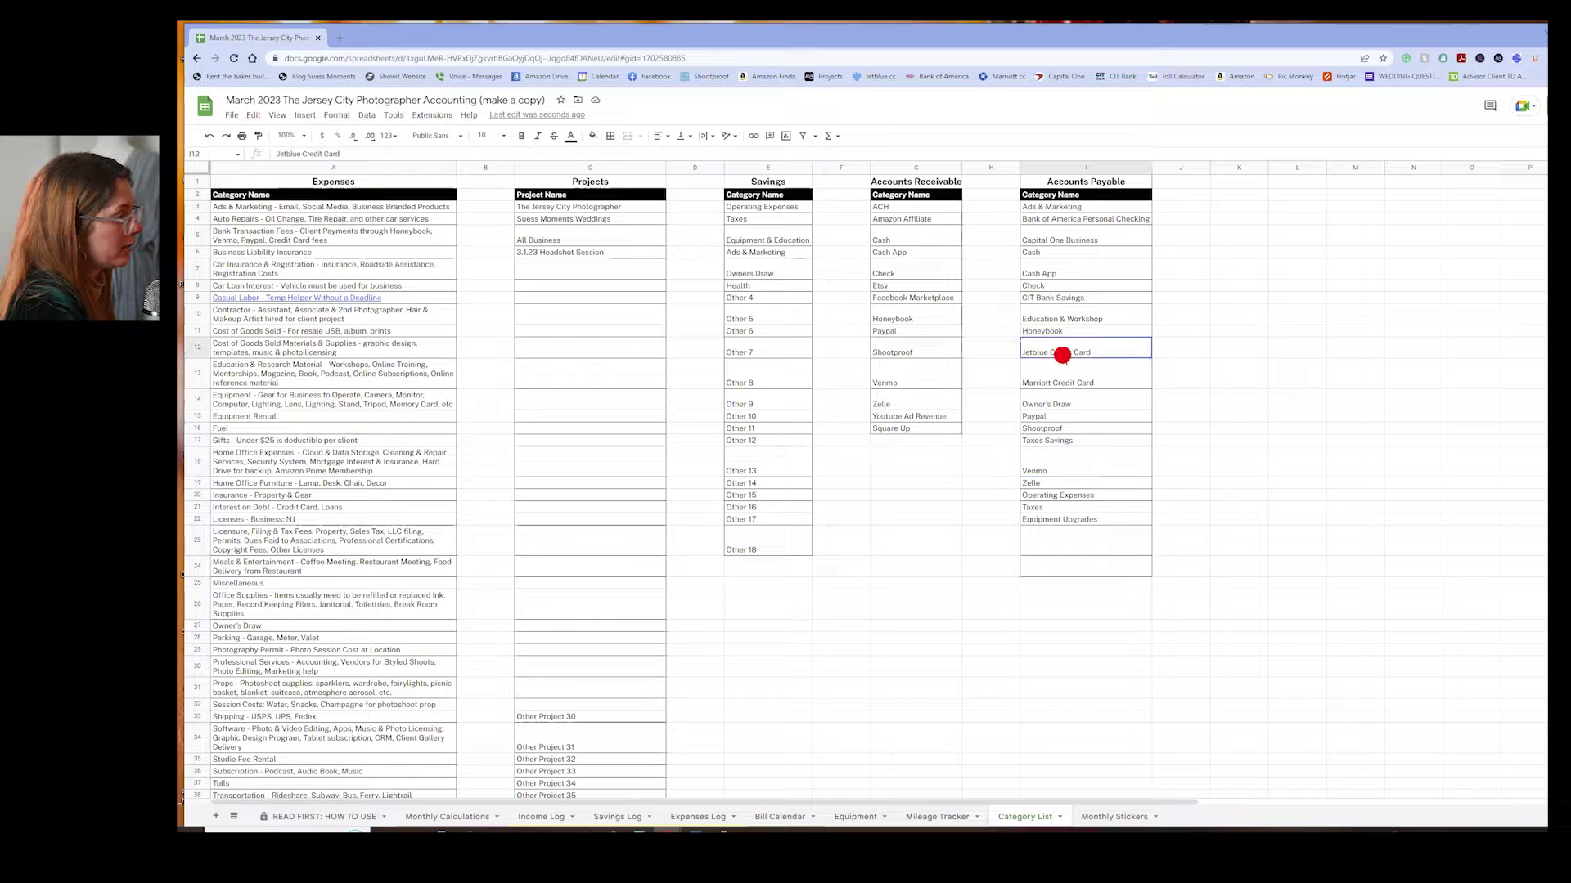
pyautogui.click(1060, 402)
pyautogui.click(1058, 320)
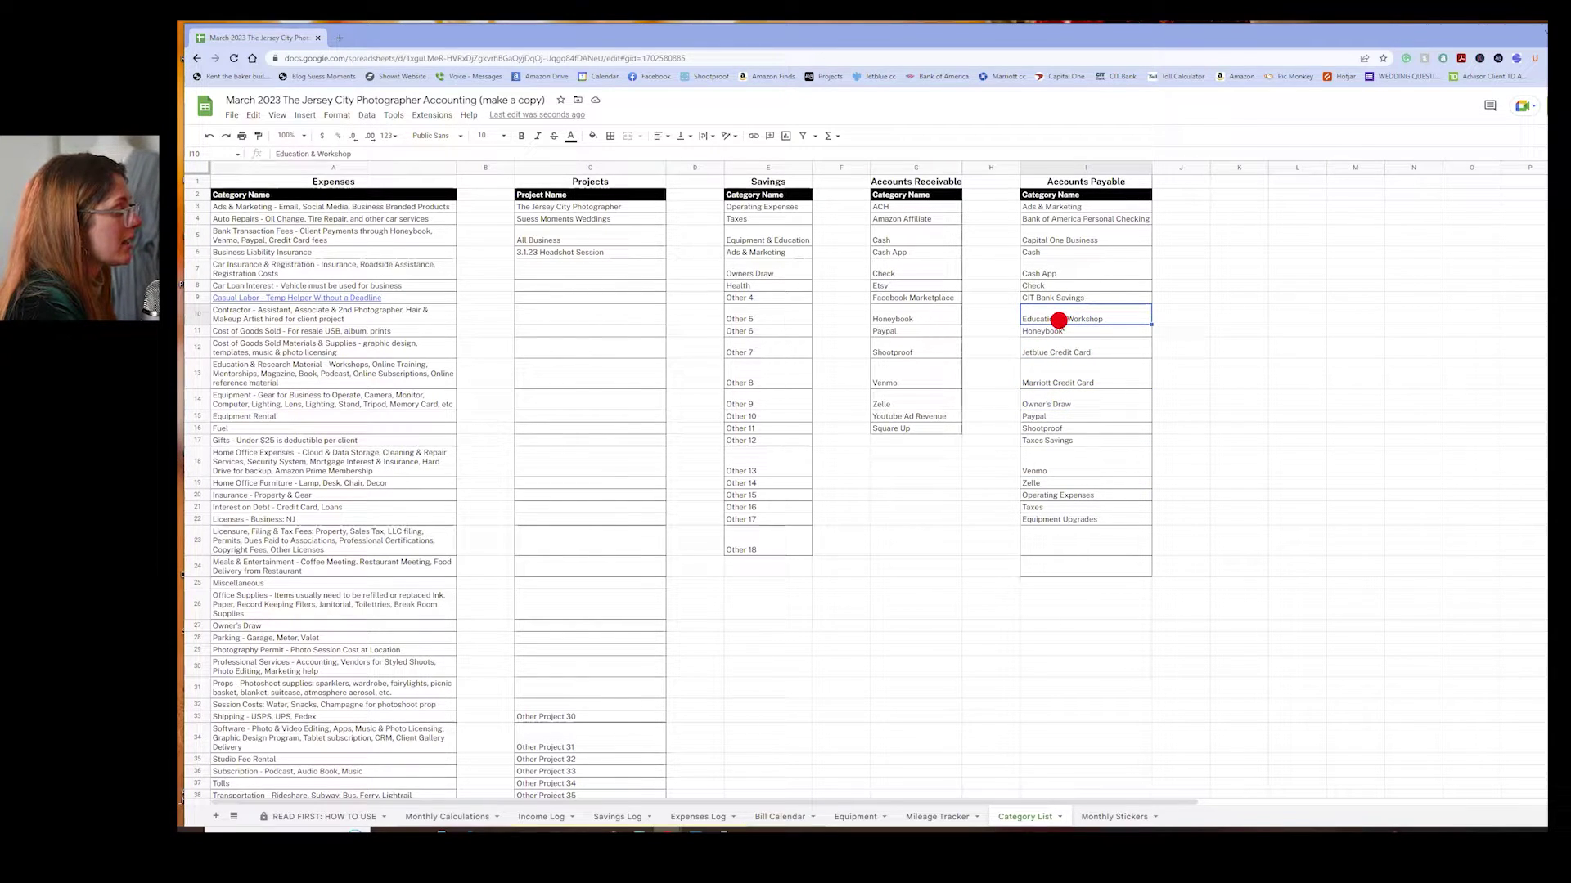
pyautogui.moveTo(1054, 519); pyautogui.dragTo(1098, 209)
pyautogui.click(1080, 383)
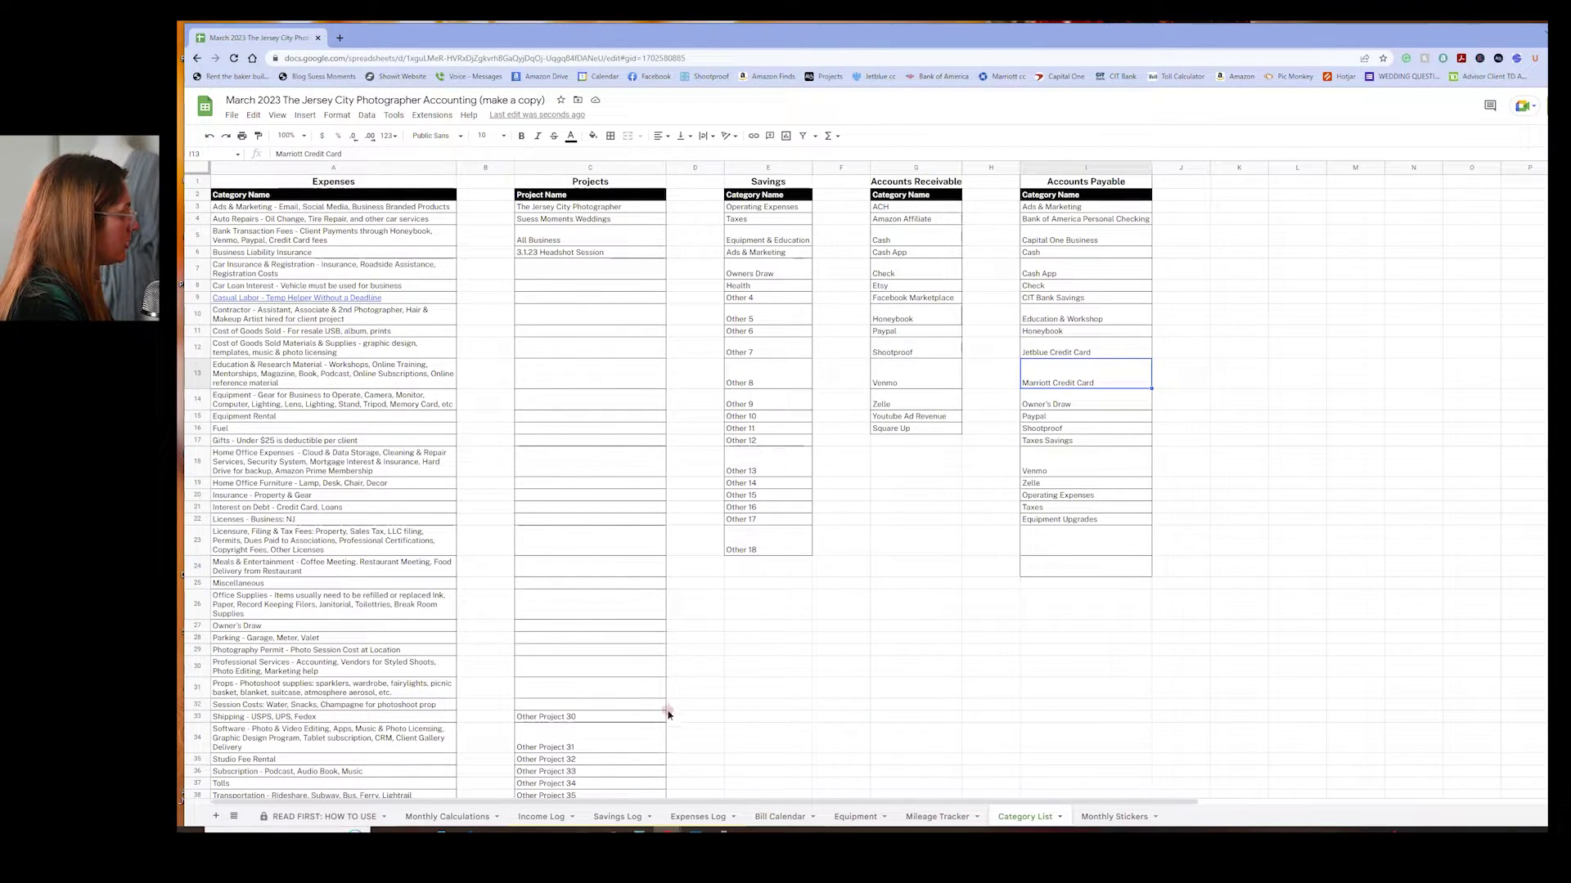
pyautogui.click(546, 815)
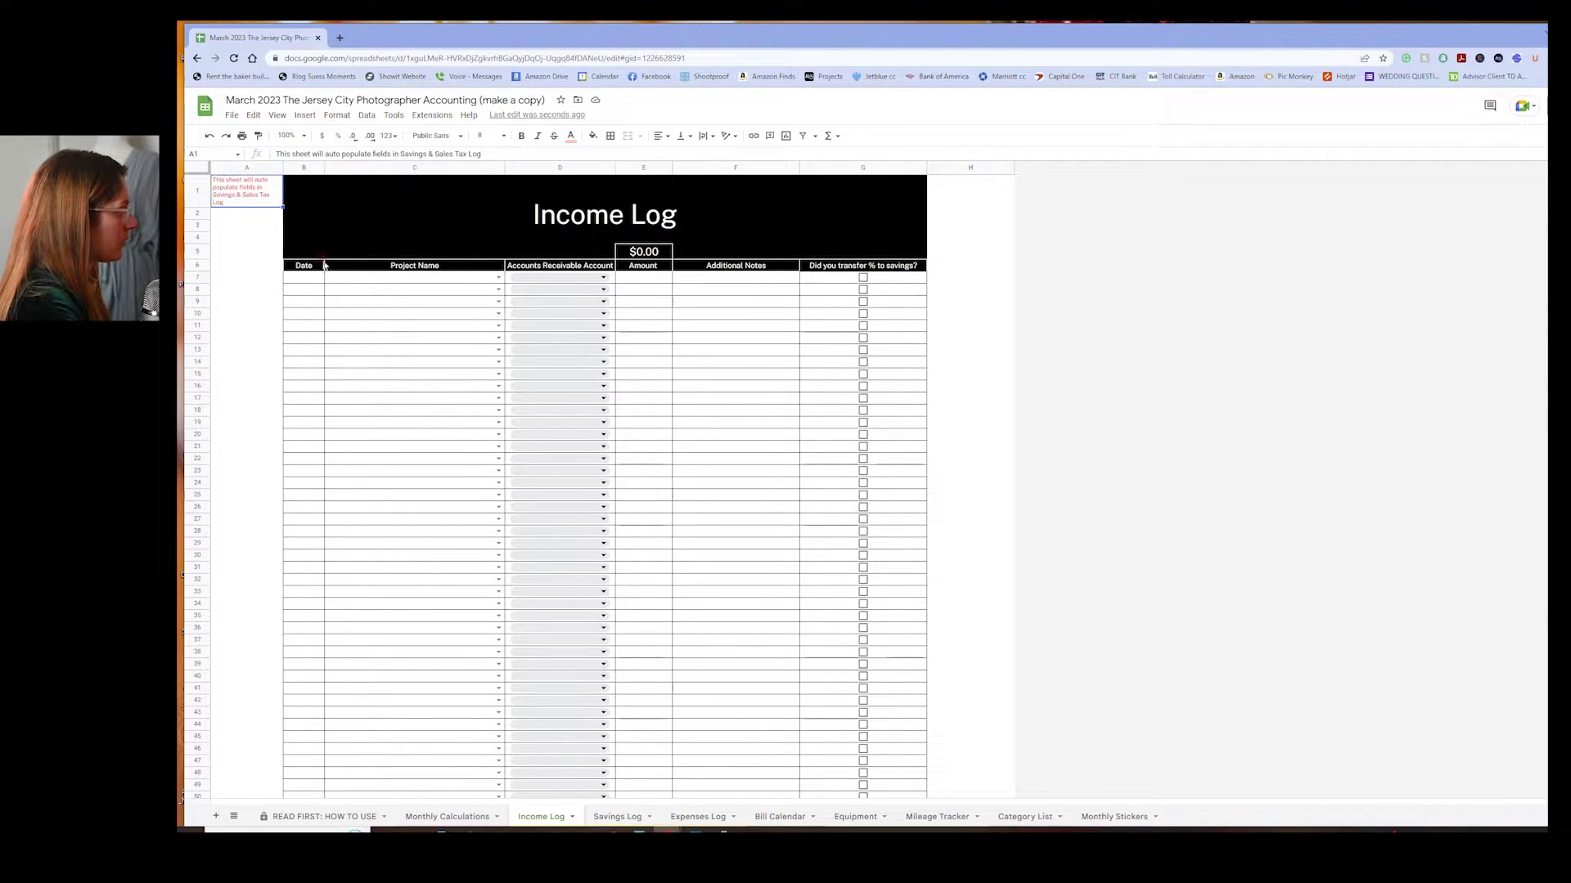
# Start the first income row: date 3/1/2023, project 3.1.23 Headshot Session, account Check
pyautogui.click(321, 276)
pyautogui.write('3.1.23')
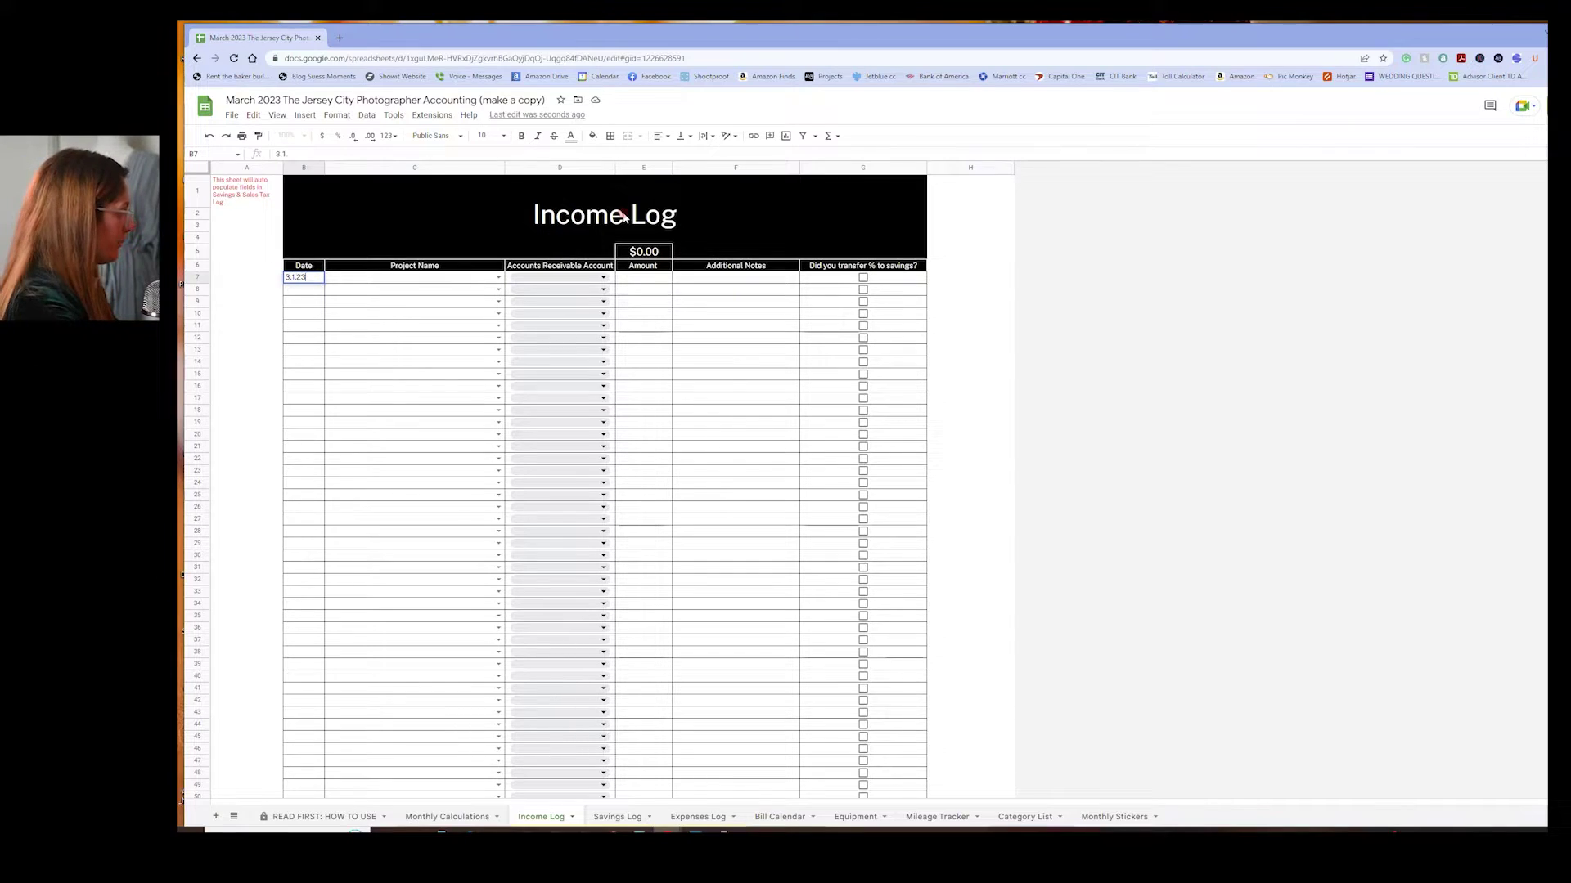
pyautogui.press('Tab')
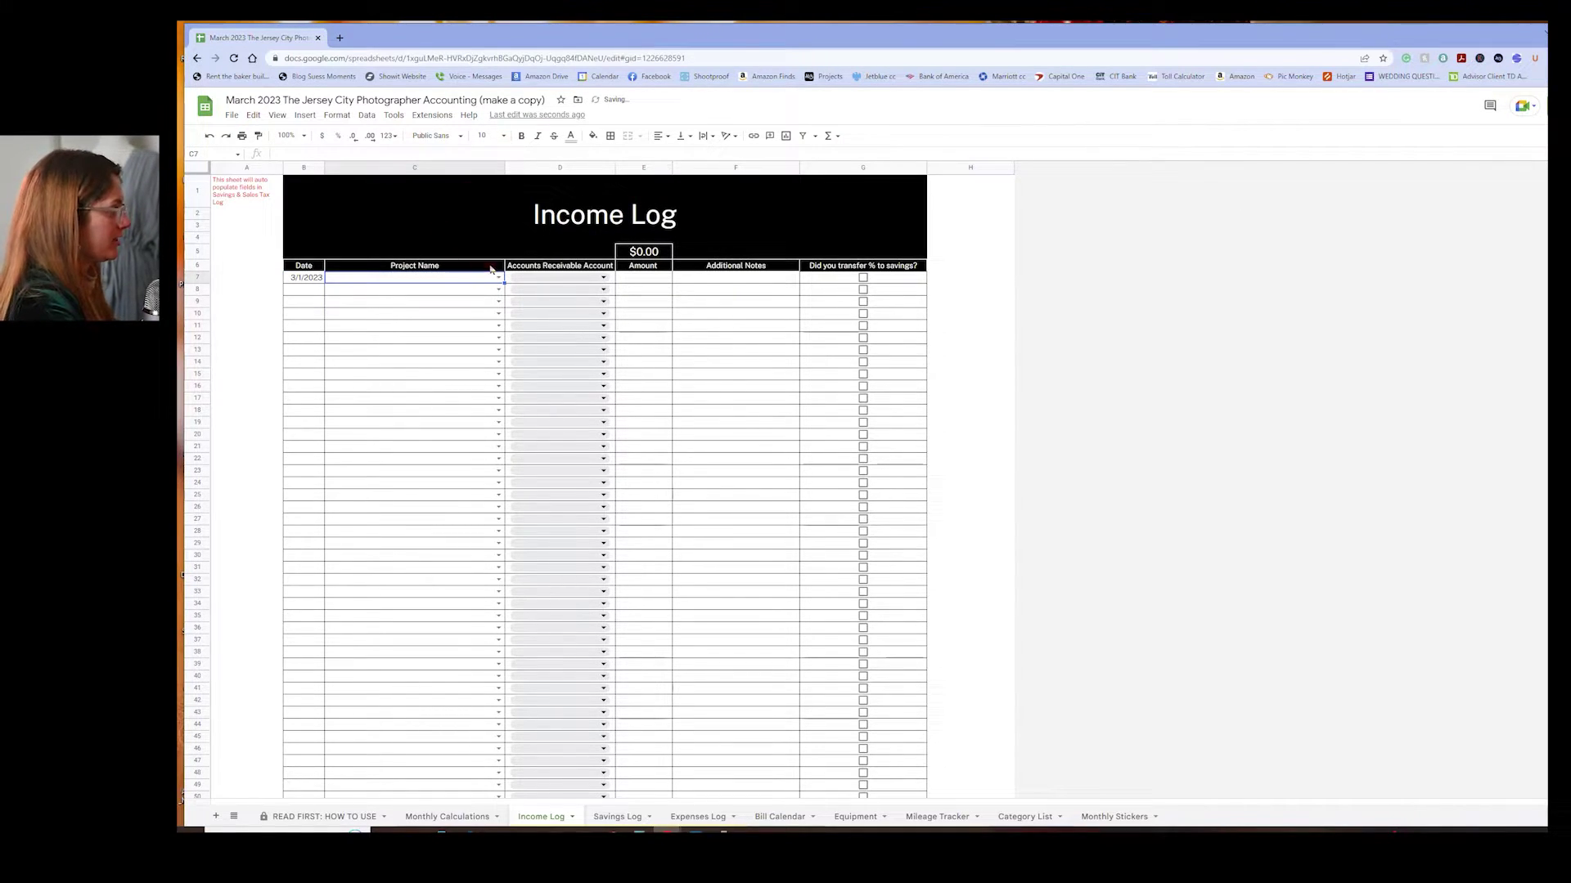
pyautogui.click(498, 278)
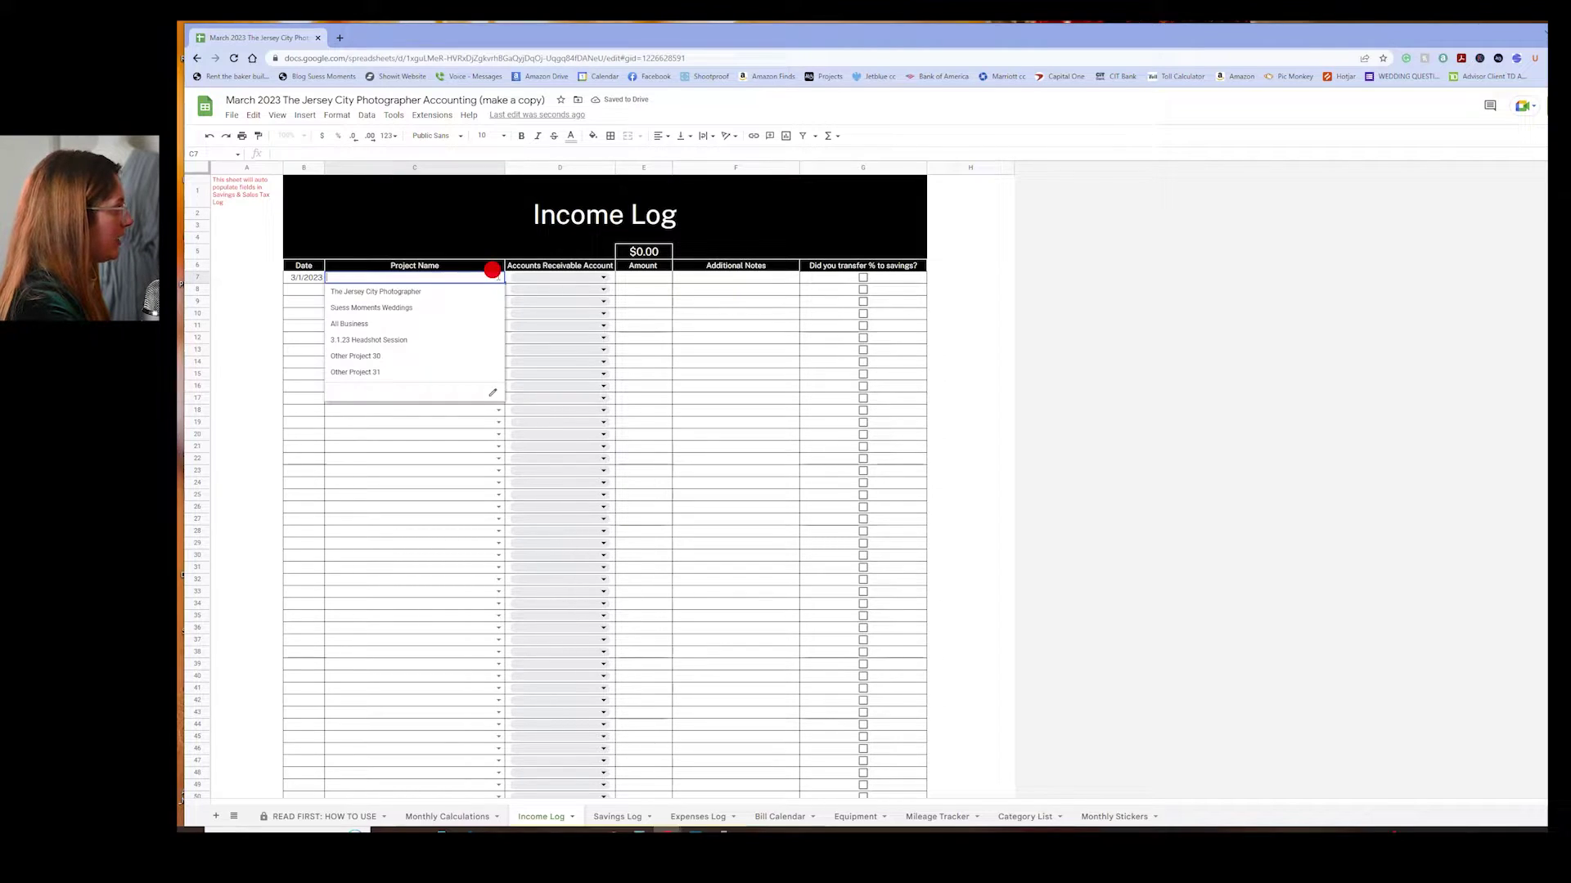
pyautogui.click(393, 339)
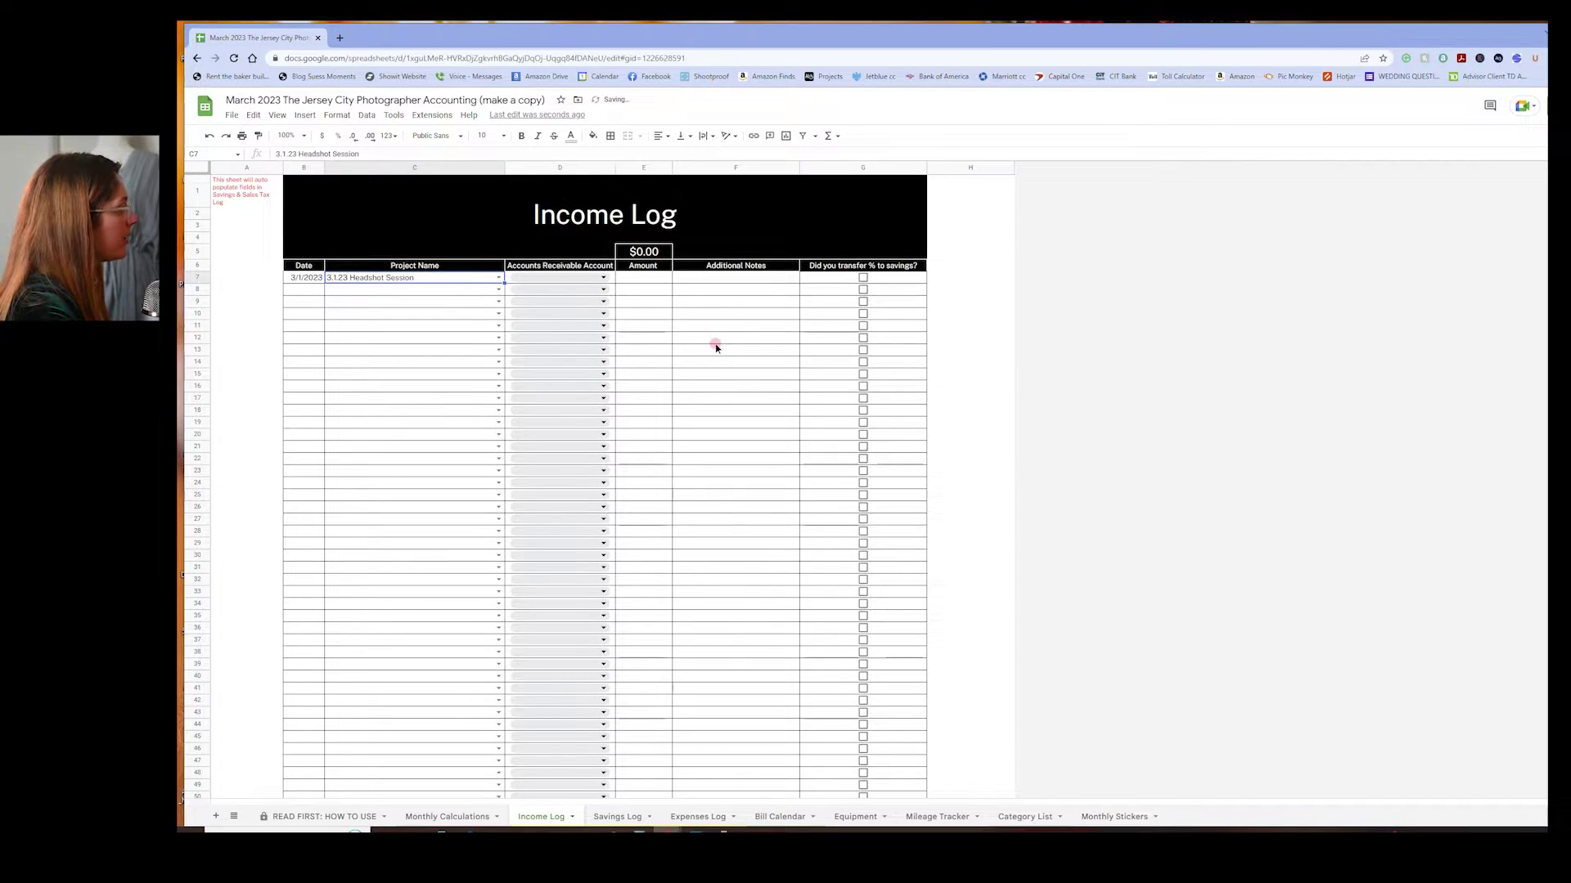
pyautogui.click(602, 277)
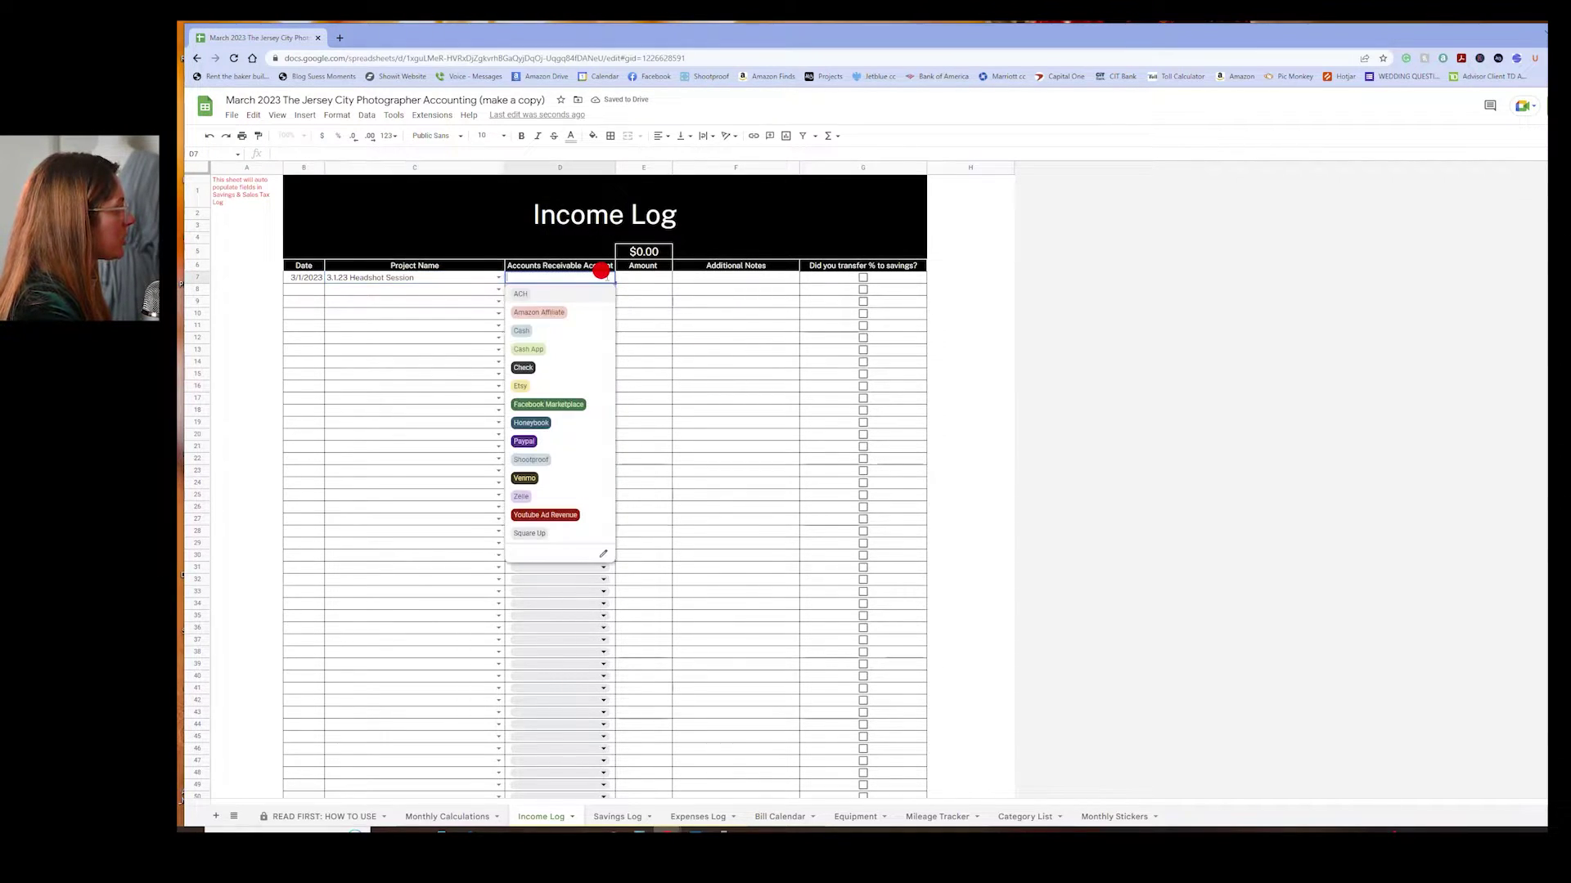
pyautogui.click(574, 367)
# Enter the $100 amount with the note 'I owe savings accts'
pyautogui.click(660, 279)
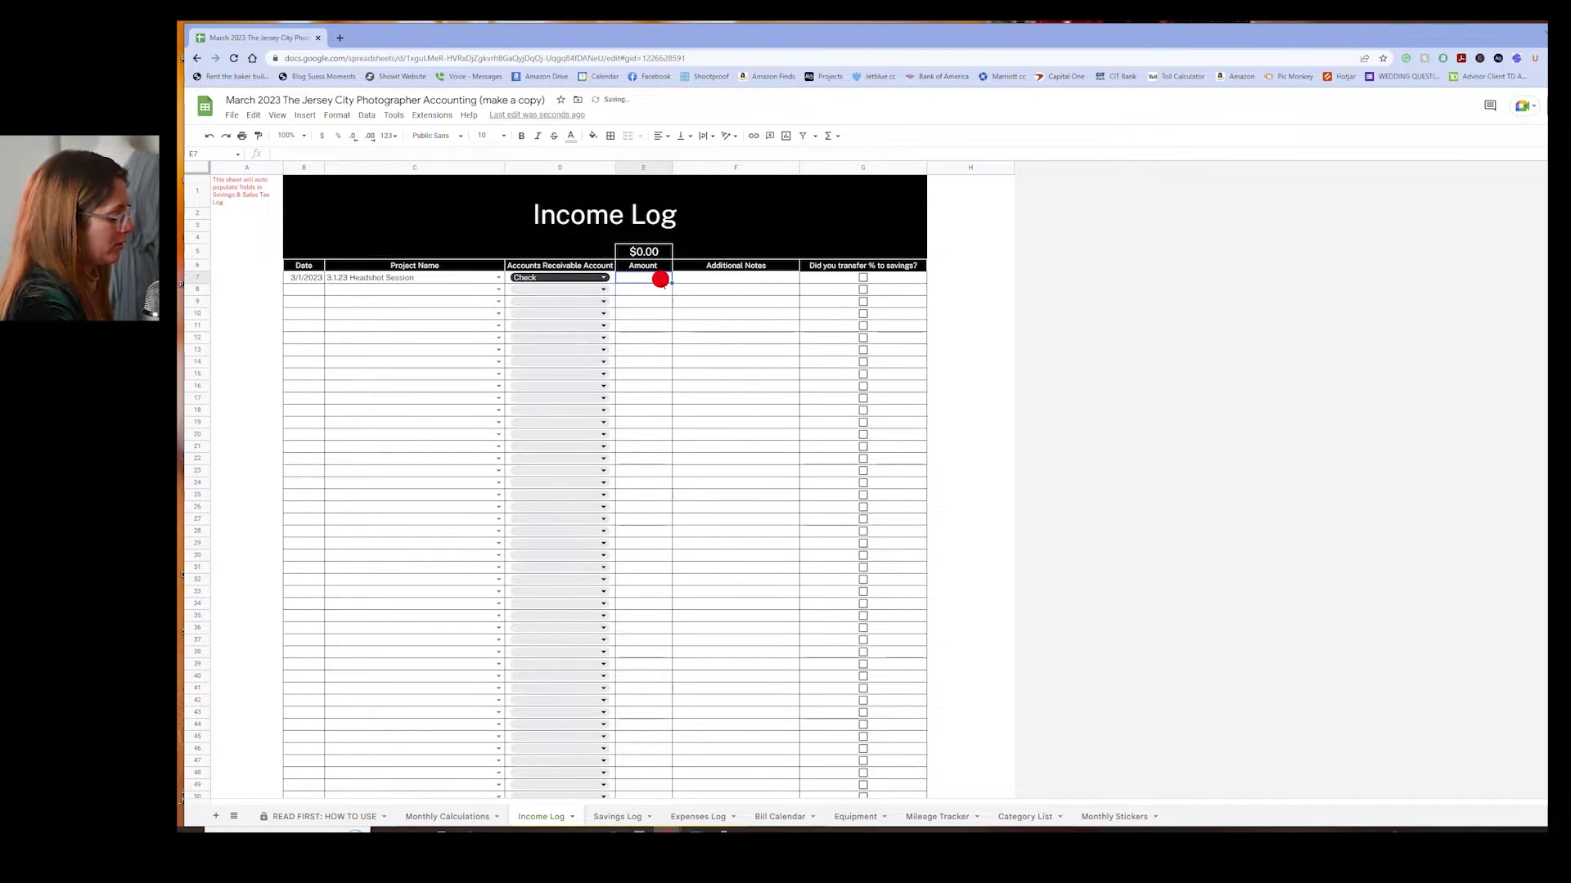
pyautogui.write('100')
pyautogui.press('Tab')
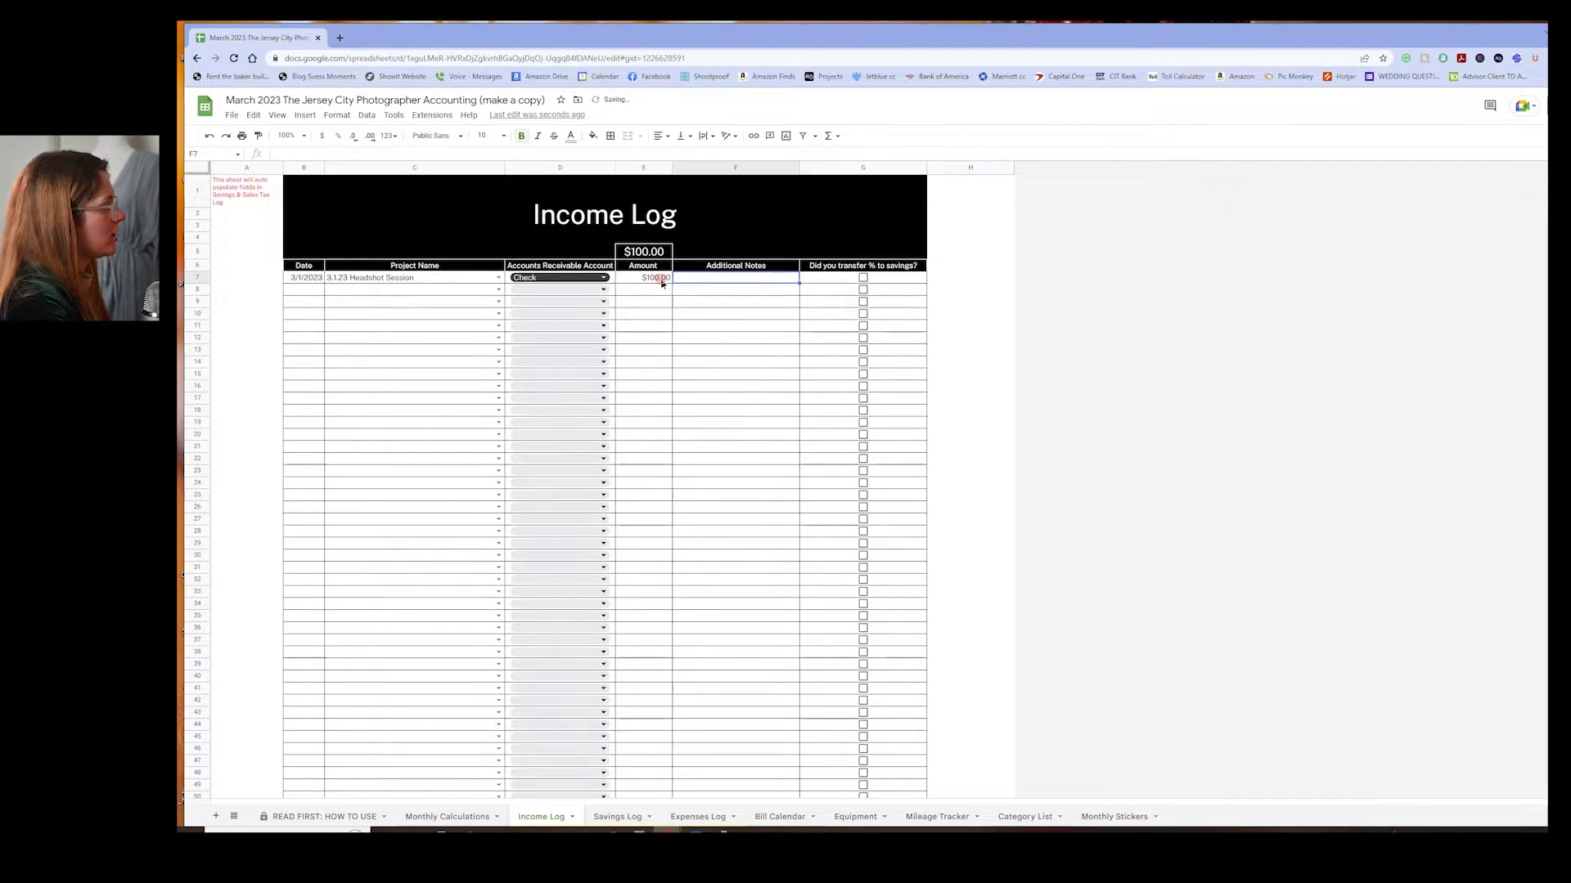
pyautogui.write('I owe savings accts')
pyautogui.click(891, 278)
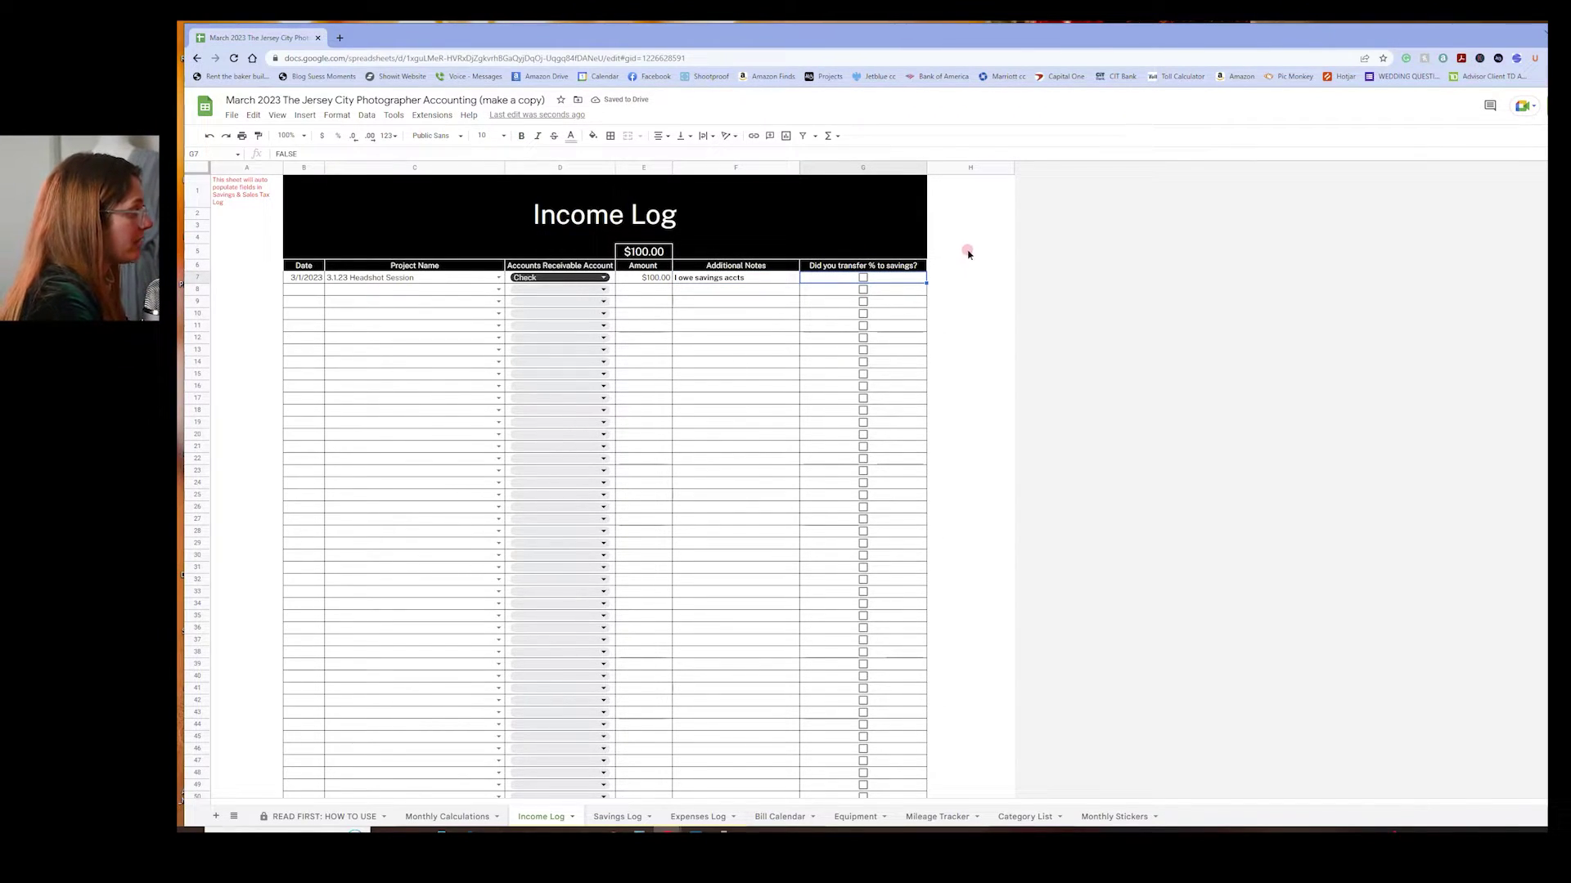
pyautogui.click(661, 280)
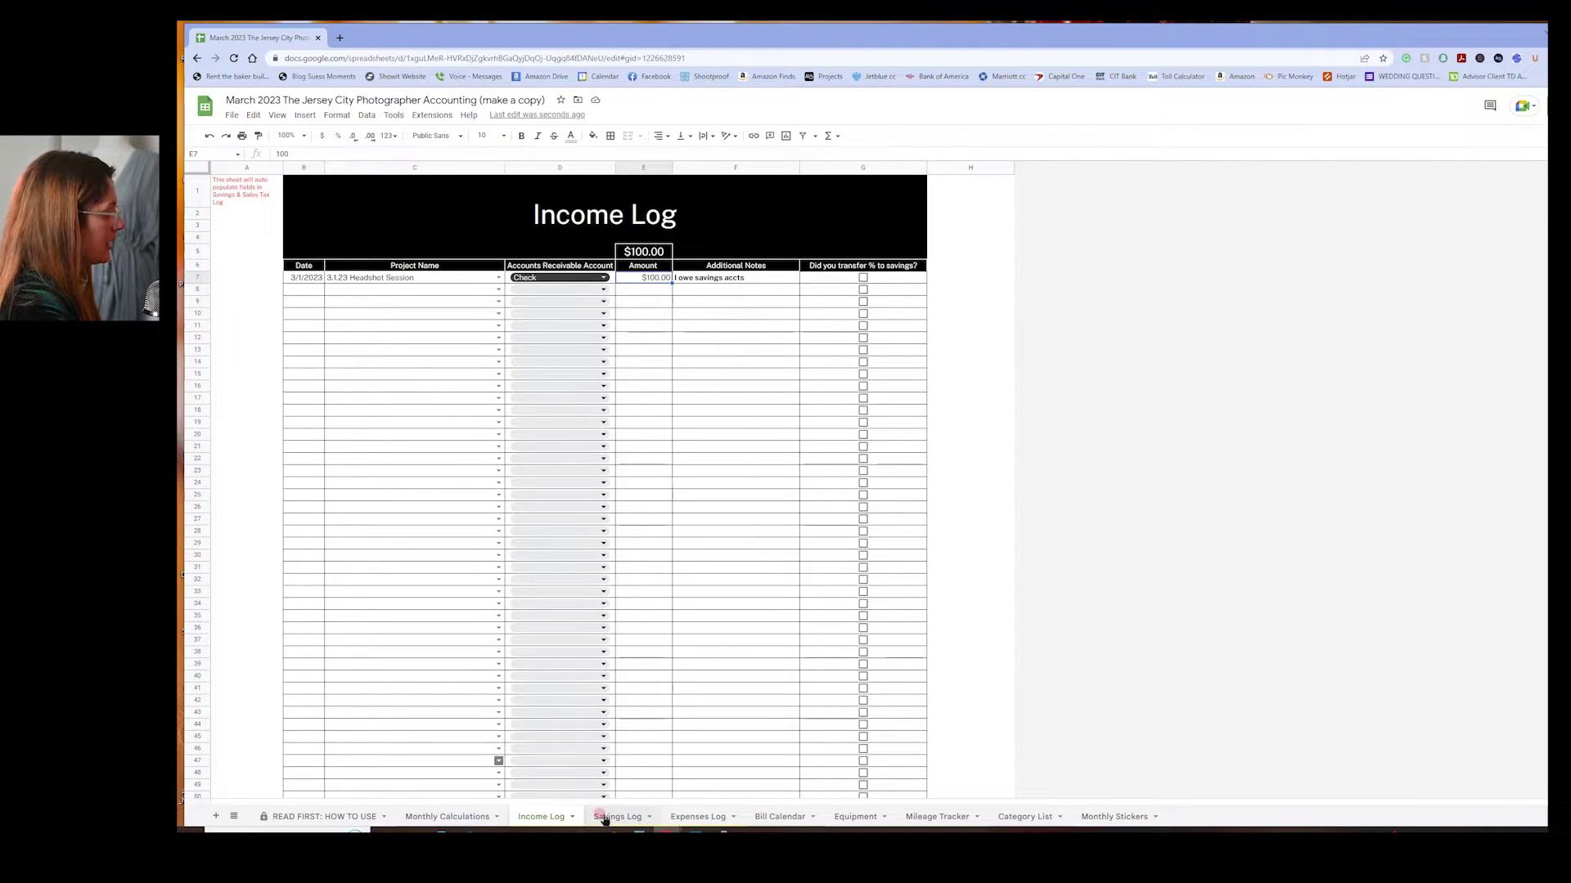
# Start an Expense Log entry dated 3/1/2023 for vendor 'Amazon - Lighting'
pyautogui.click(693, 814)
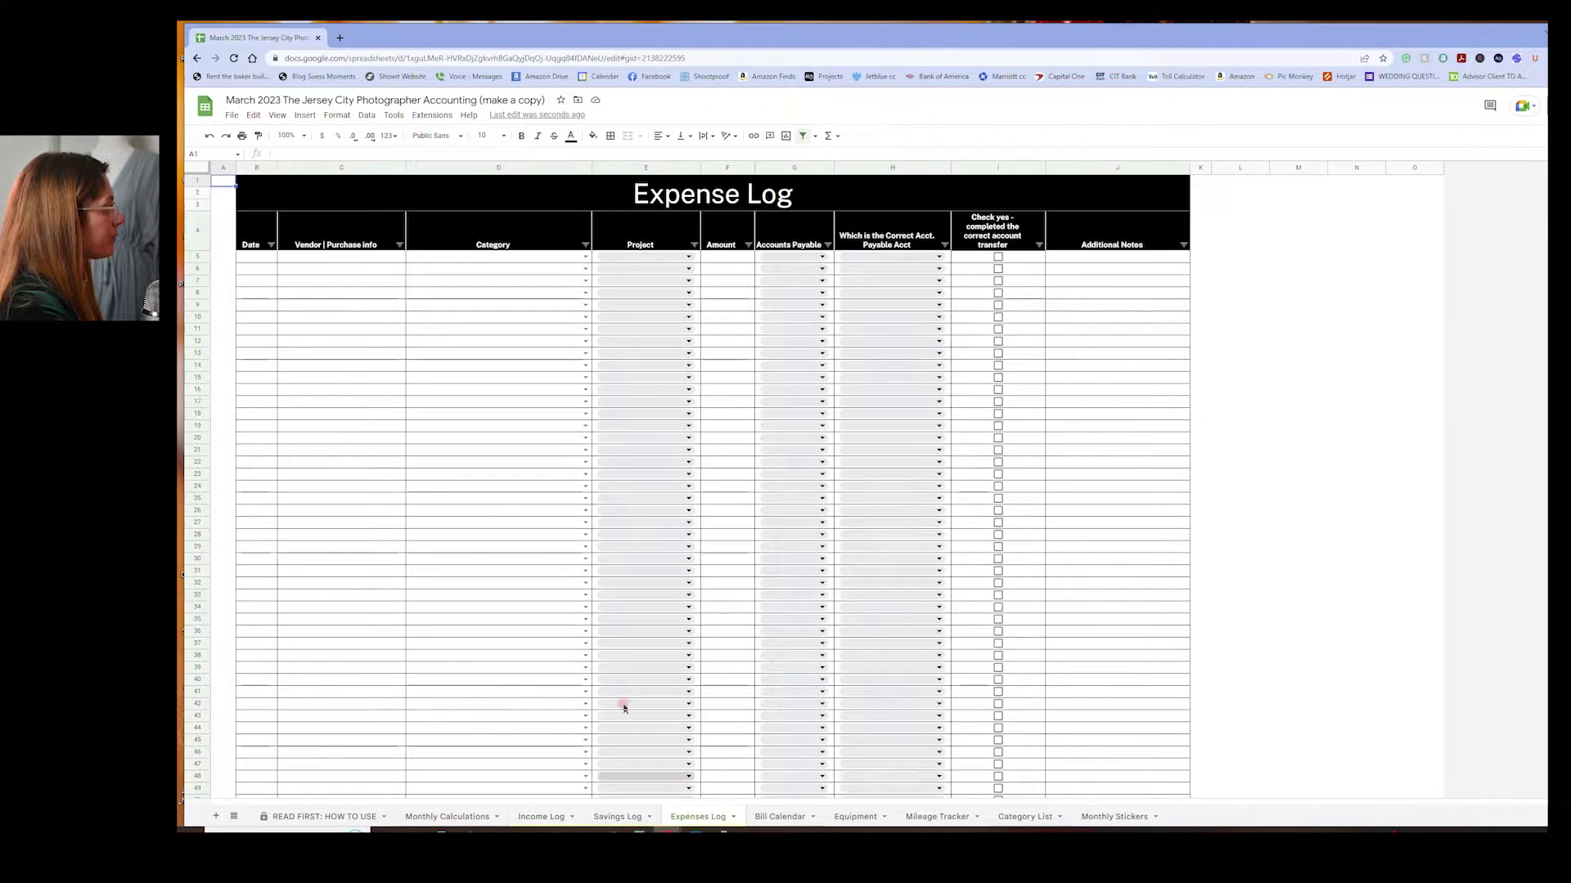
pyautogui.click(361, 353)
pyautogui.click(264, 255)
pyautogui.click(677, 241)
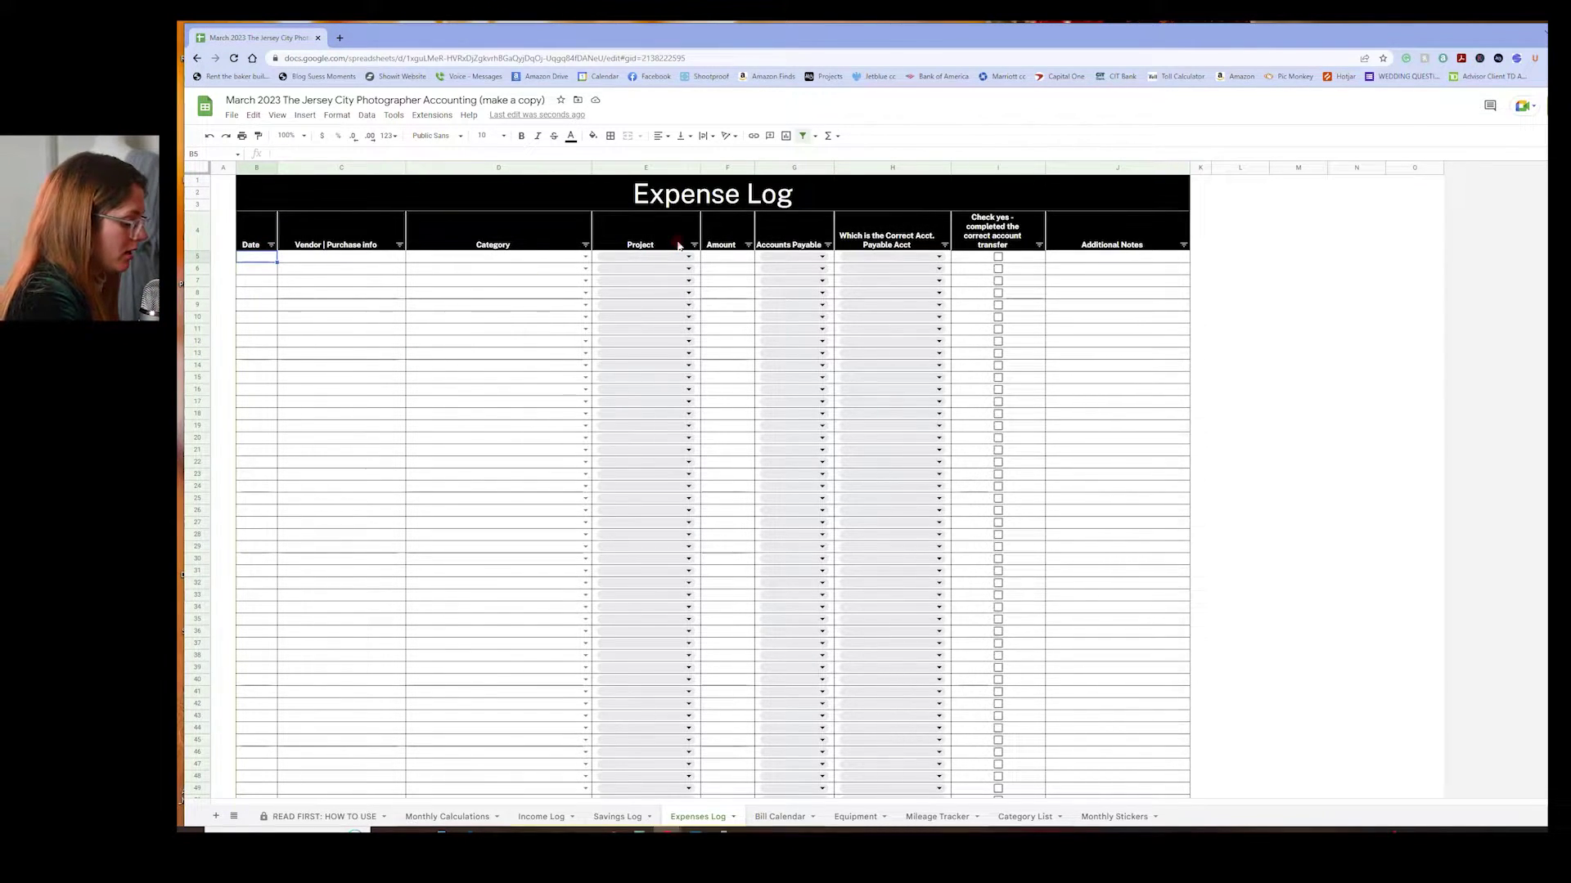
pyautogui.write('3/1/2023')
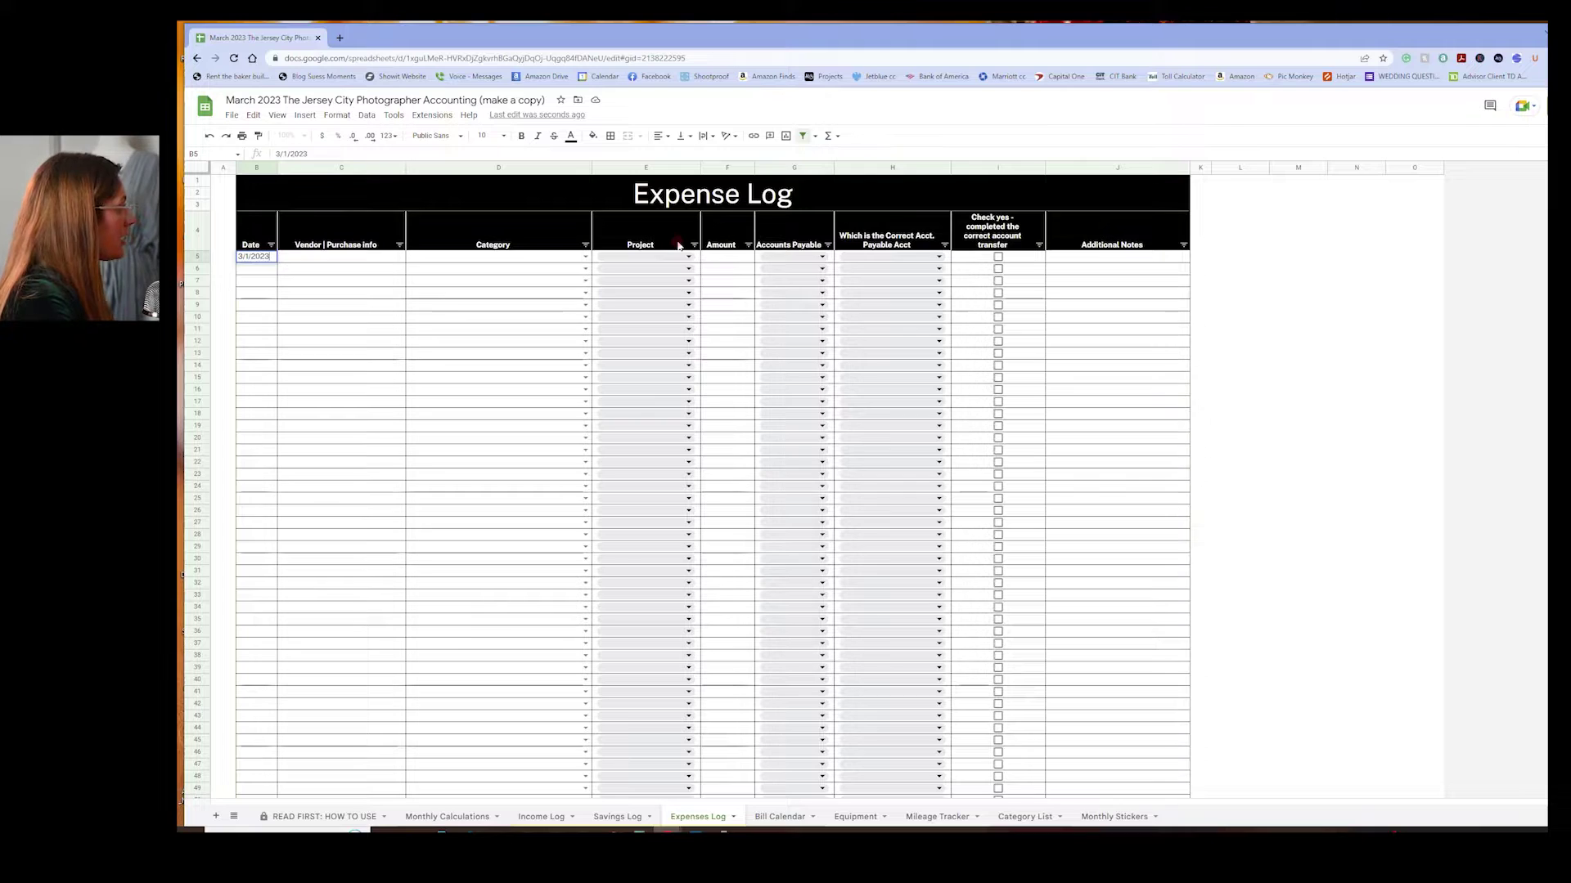
pyautogui.press('Tab')
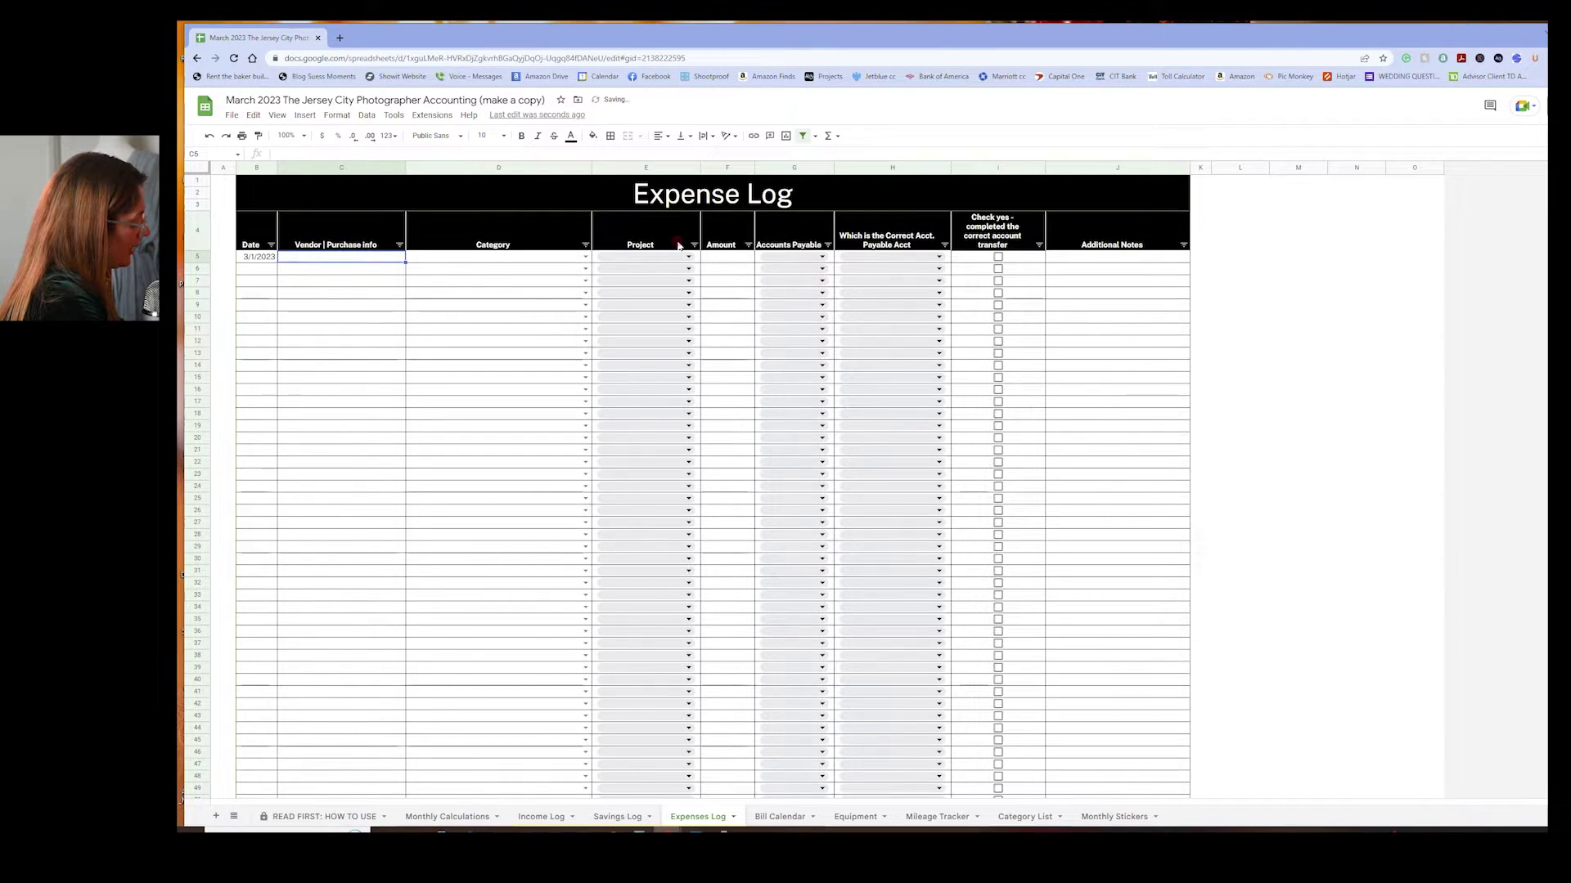
pyautogui.write('Amazpm')
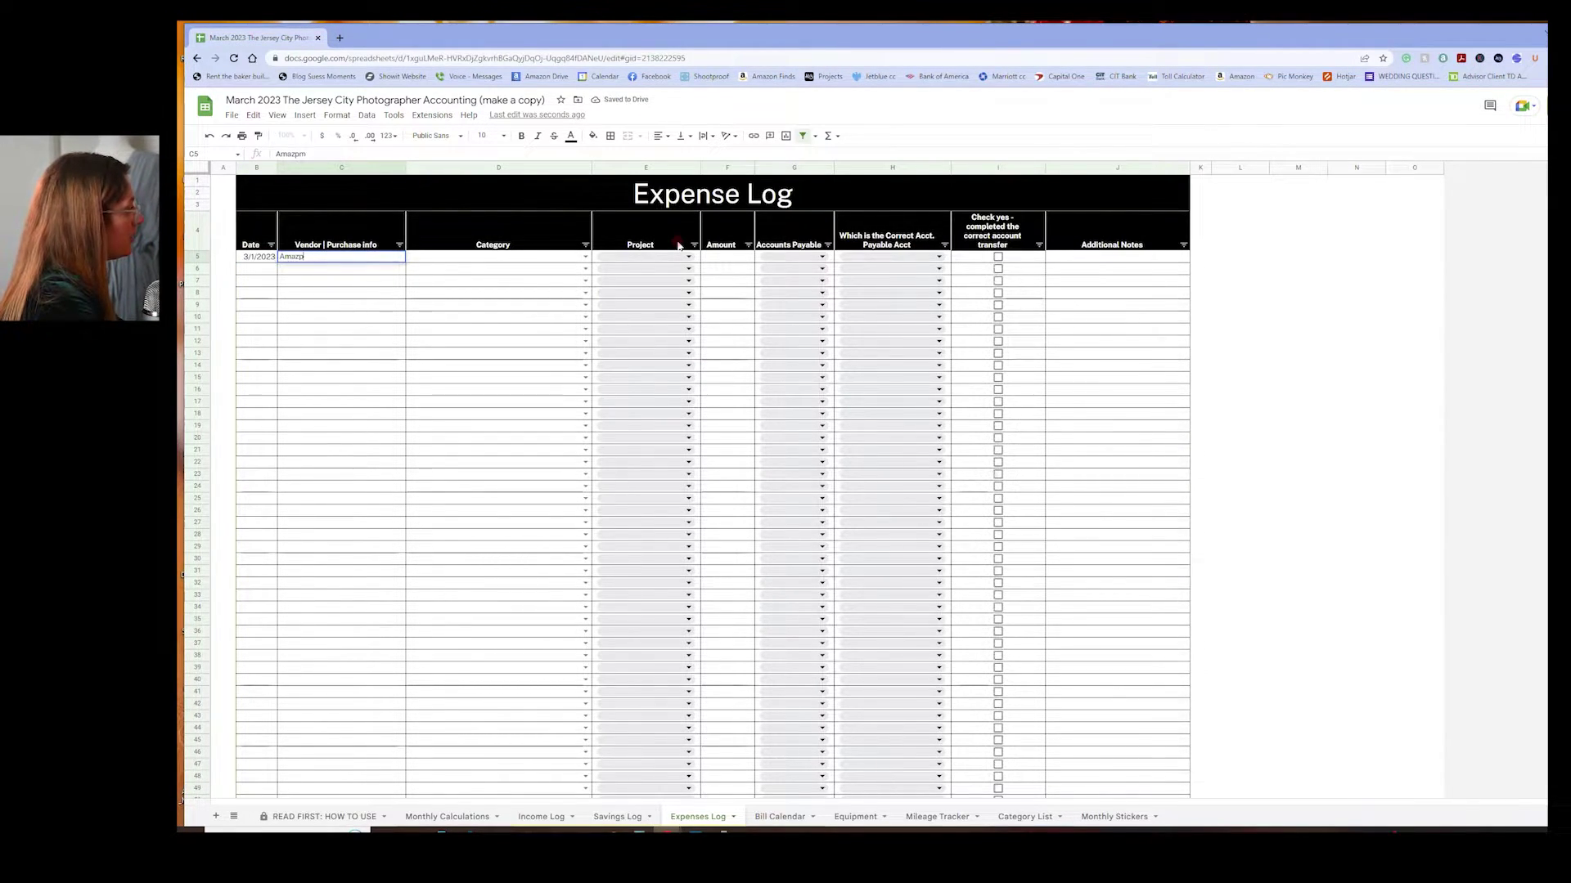
pyautogui.press('BackSpace')
pyautogui.press('BackSpace')
pyautogui.write('on - Lighting')
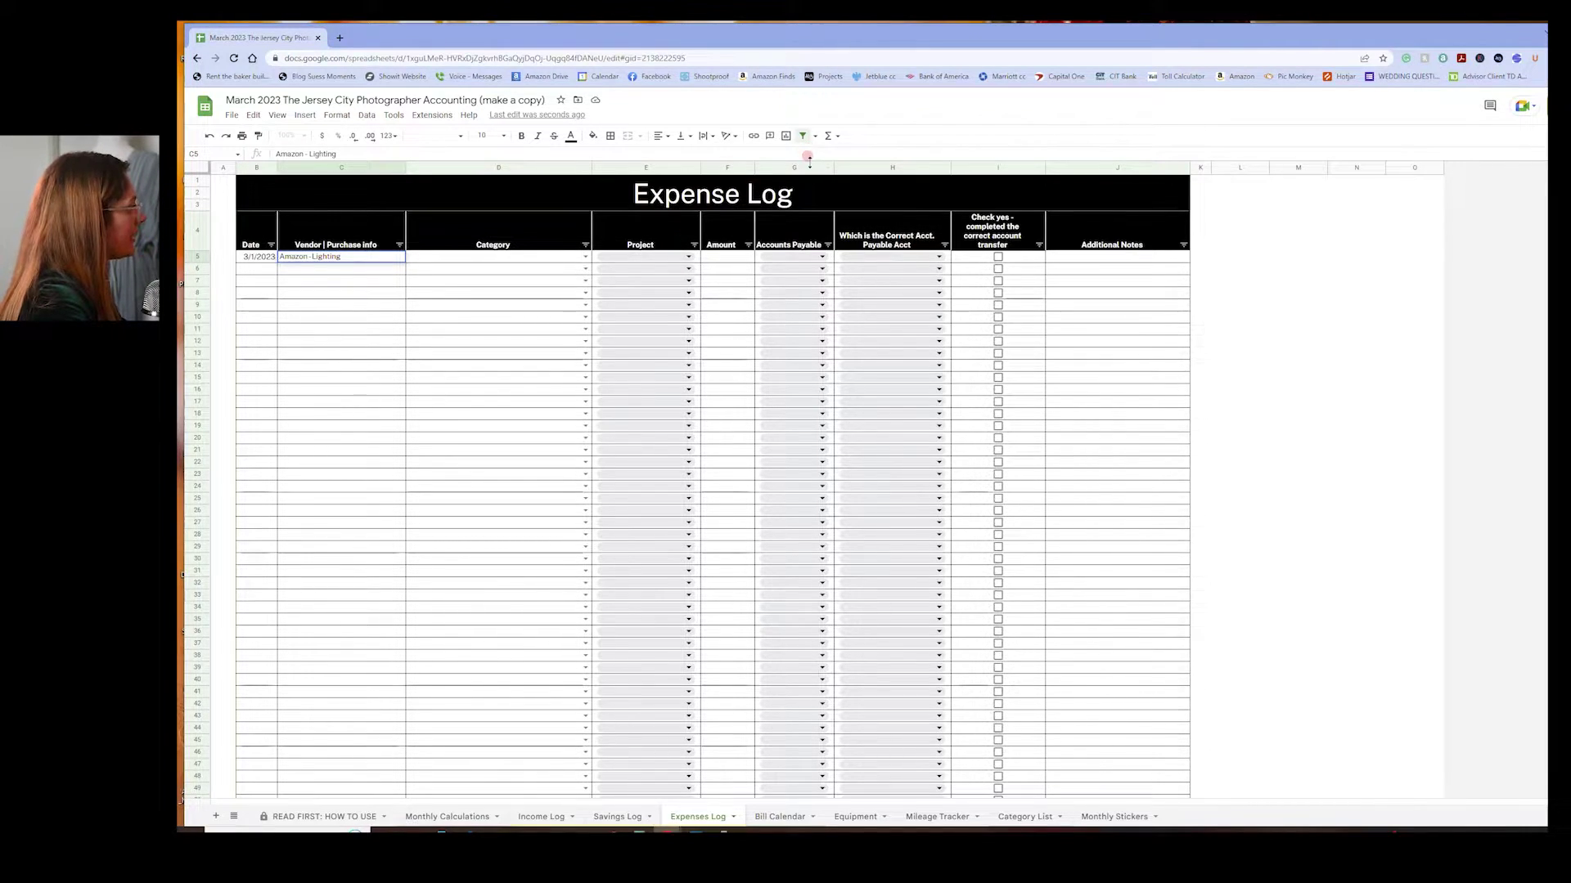
pyautogui.click(554, 258)
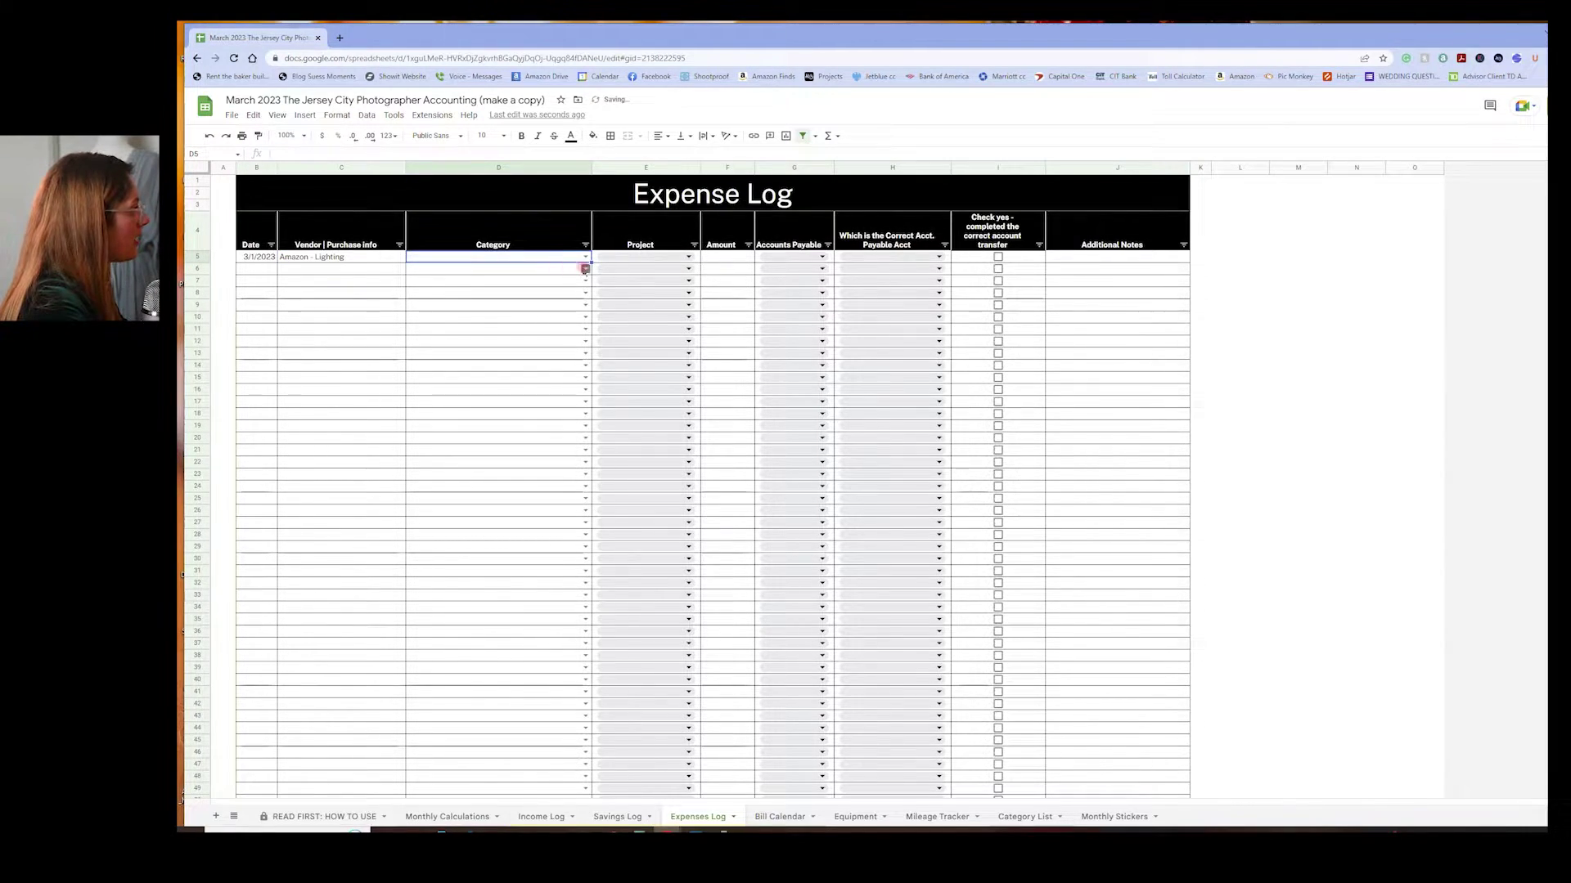
# Set the expense category to Equipment, project to 3.1.23 Headshot Session, amount $20
pyautogui.click(584, 256)
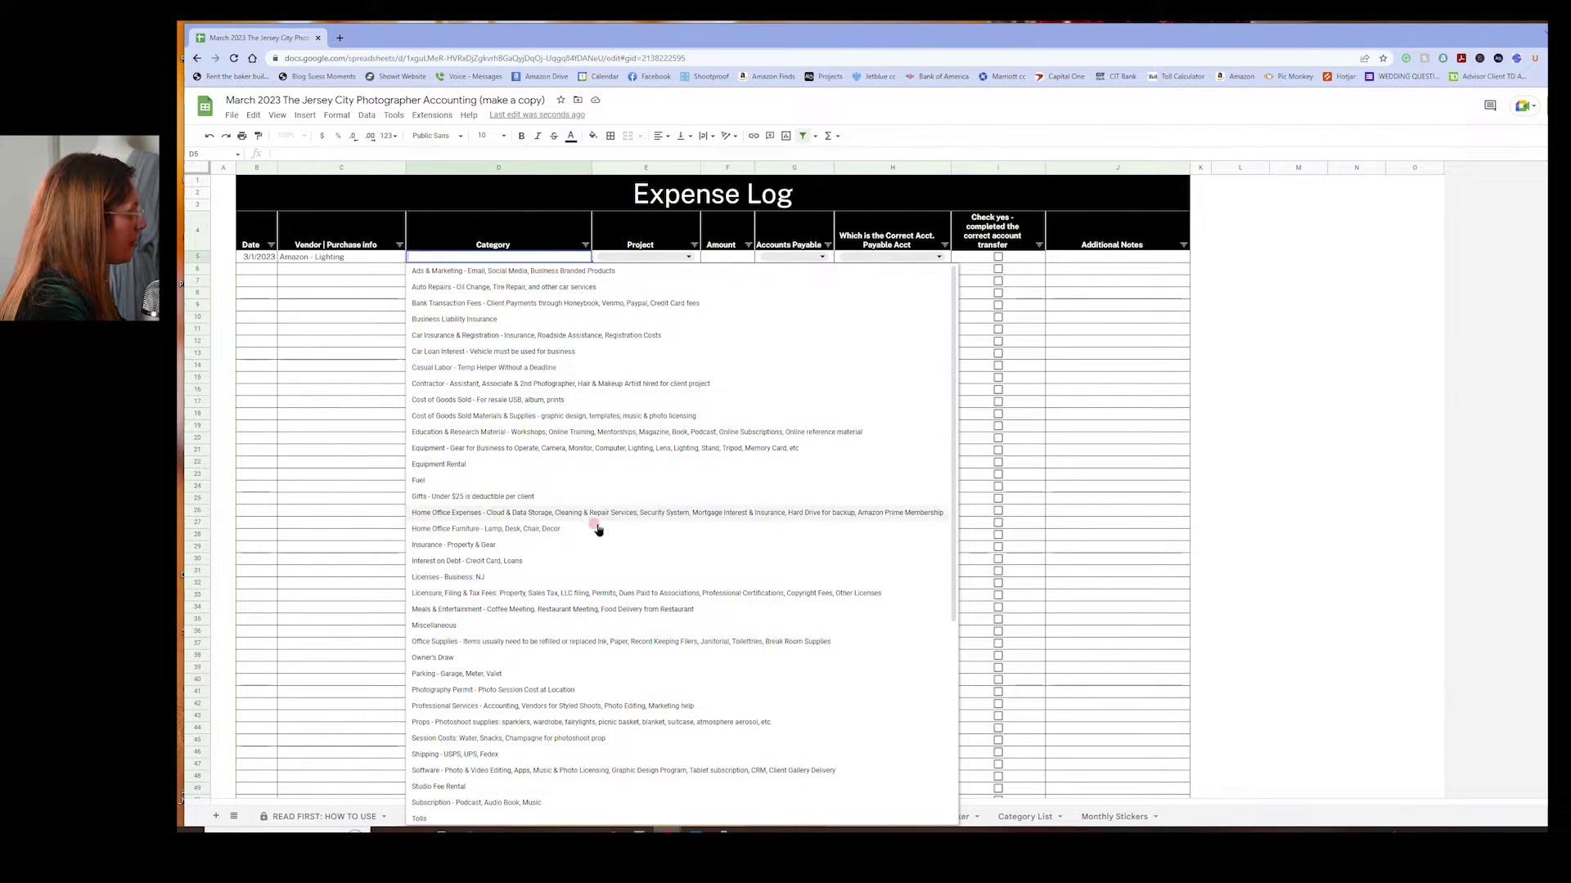
pyautogui.write('eq')
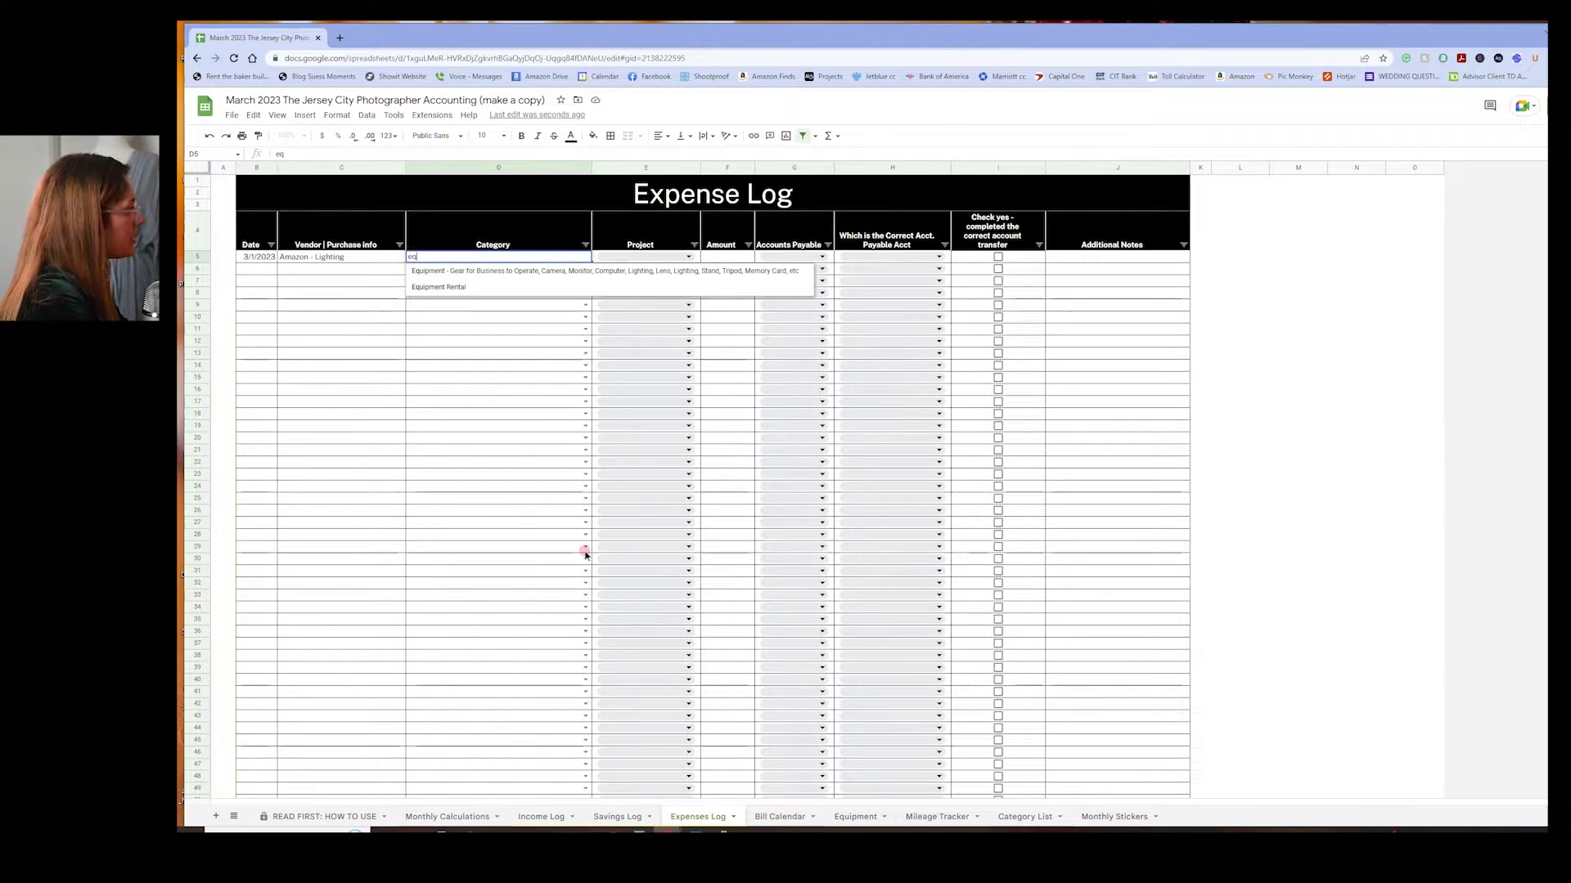
pyautogui.click(563, 281)
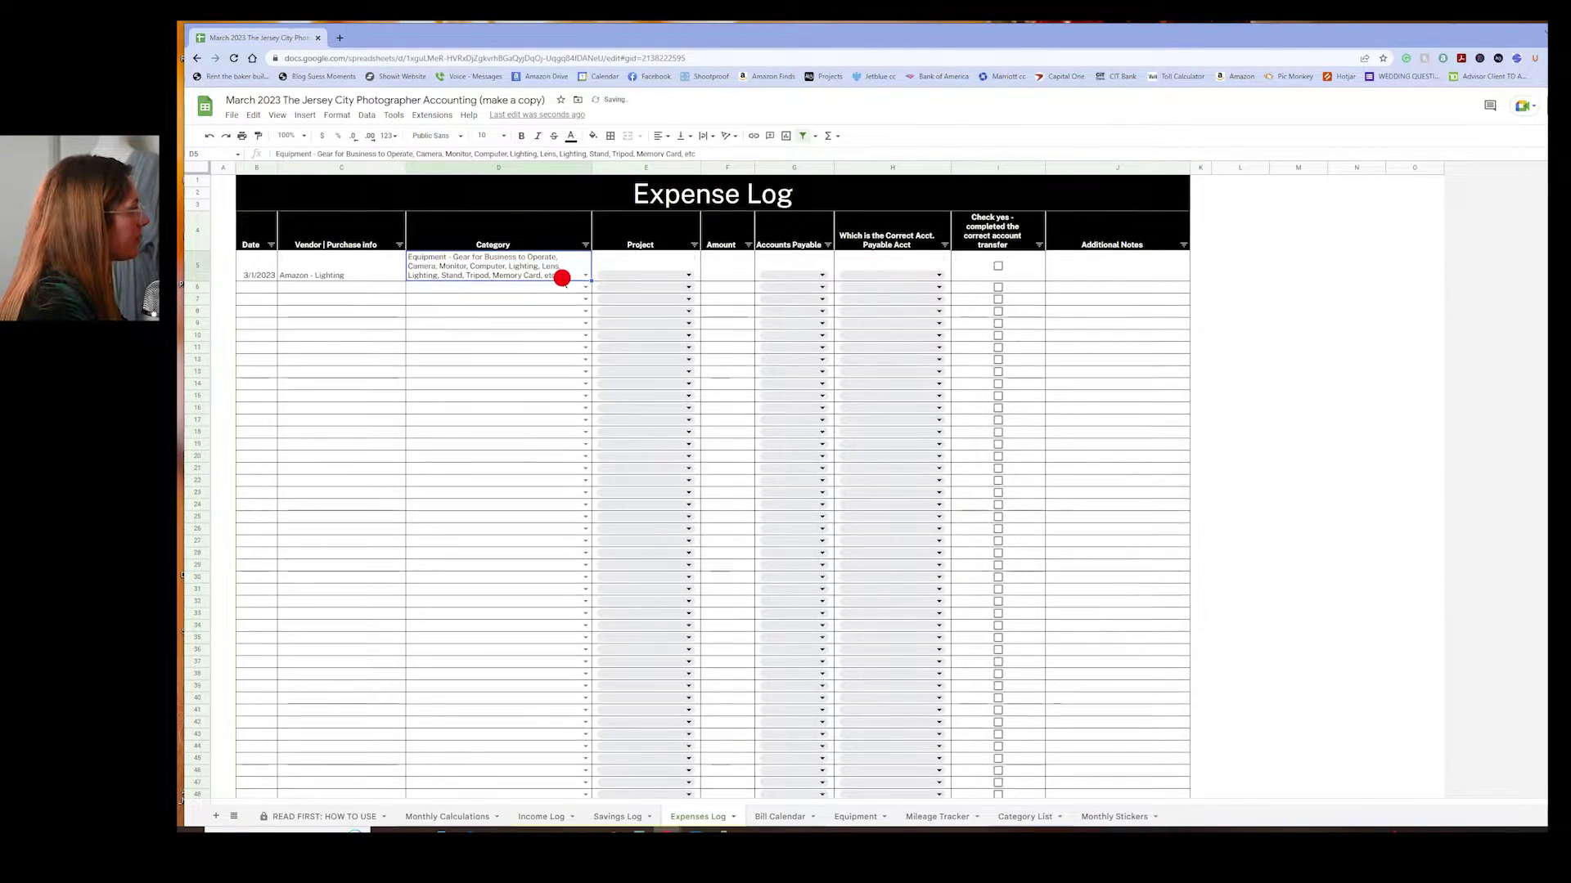
pyautogui.click(689, 277)
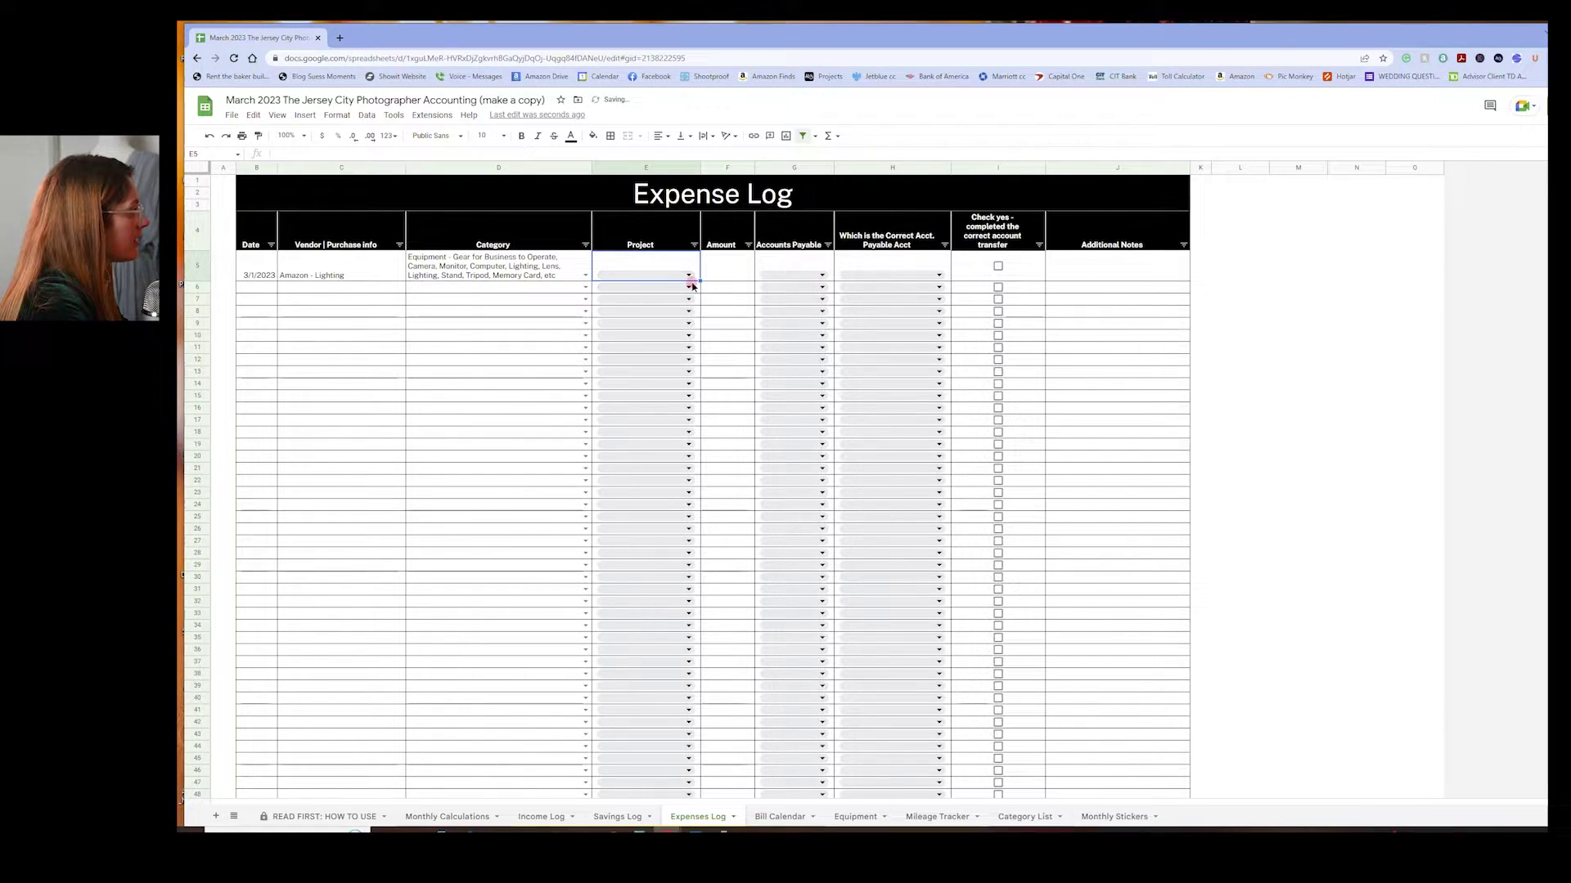
pyautogui.click(689, 276)
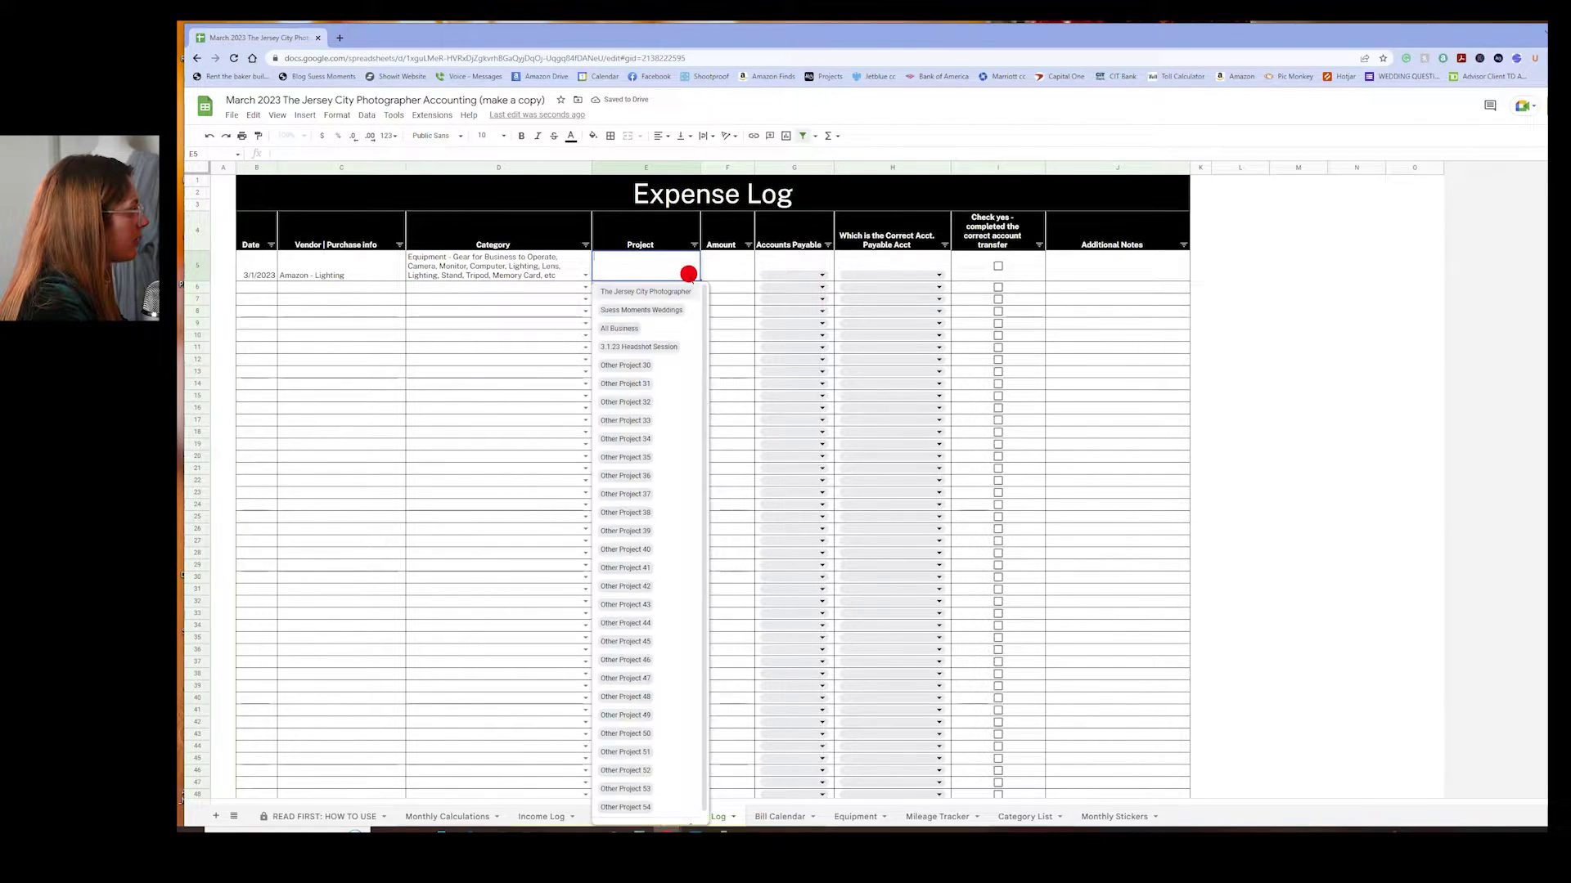
pyautogui.click(652, 347)
pyautogui.click(731, 264)
pyautogui.write('20')
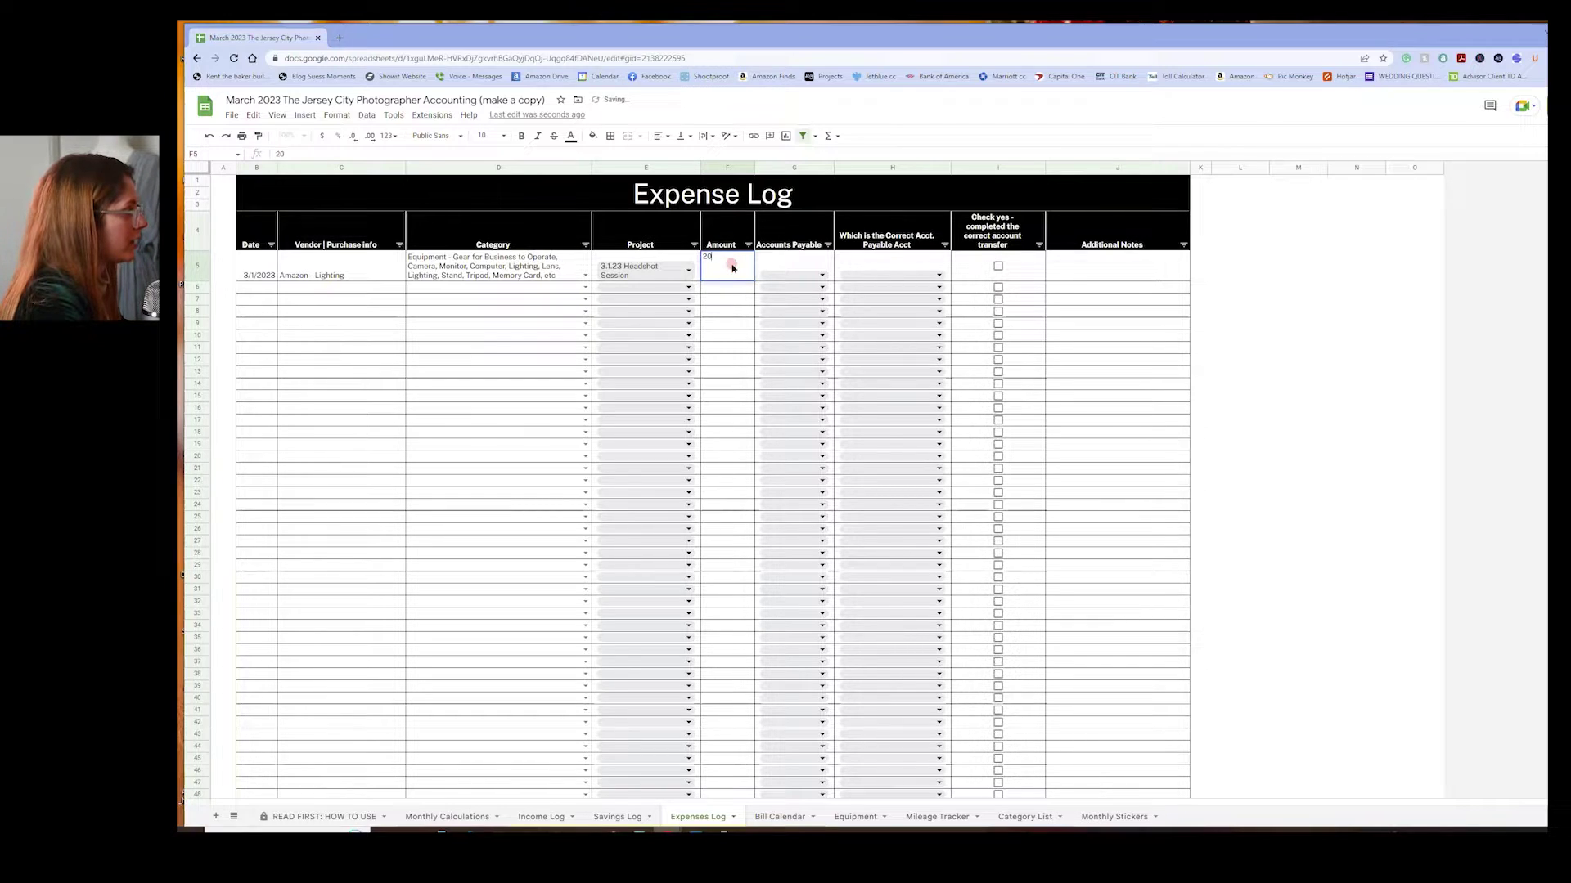
pyautogui.press('Tab')
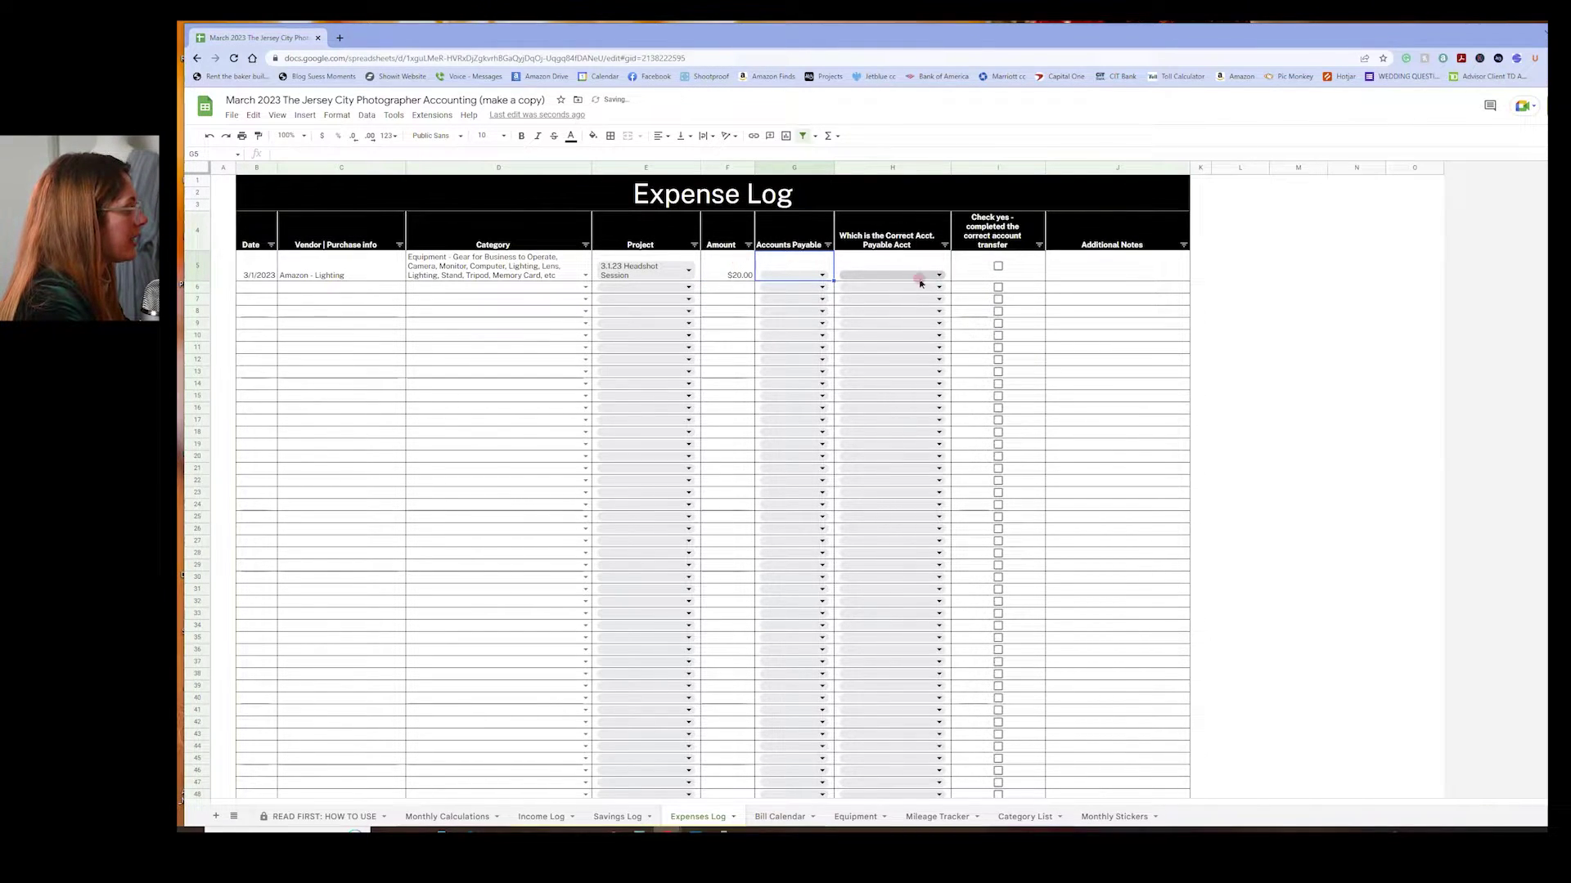
# Choose Marriott Credit Card for both payable account columns and tick the transfer checkbox
pyautogui.click(820, 273)
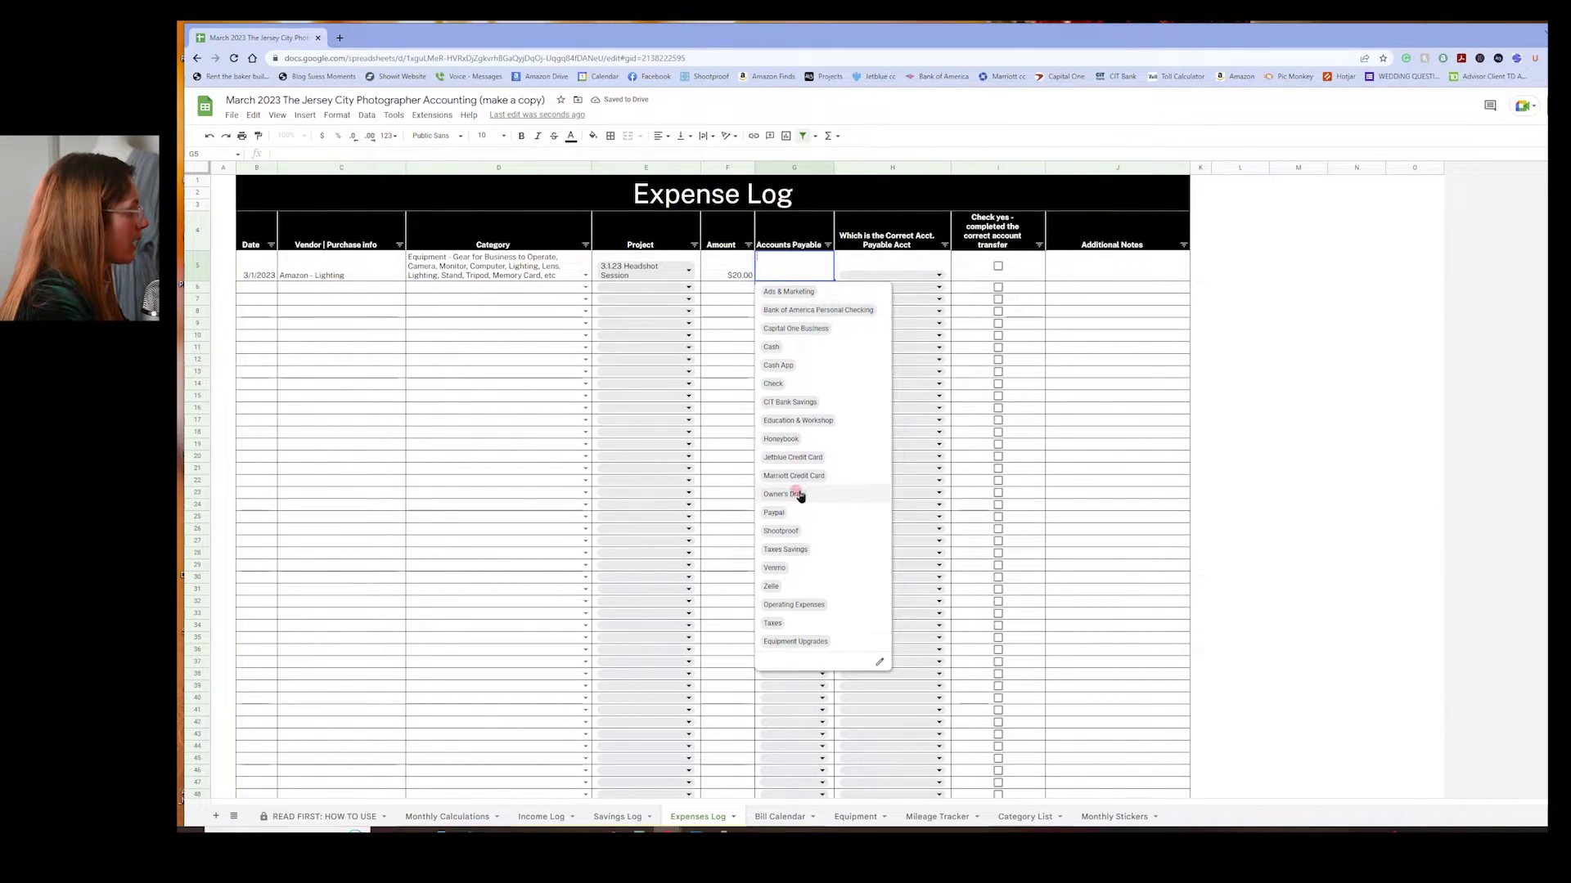
pyautogui.click(835, 476)
pyautogui.click(906, 268)
pyautogui.click(926, 274)
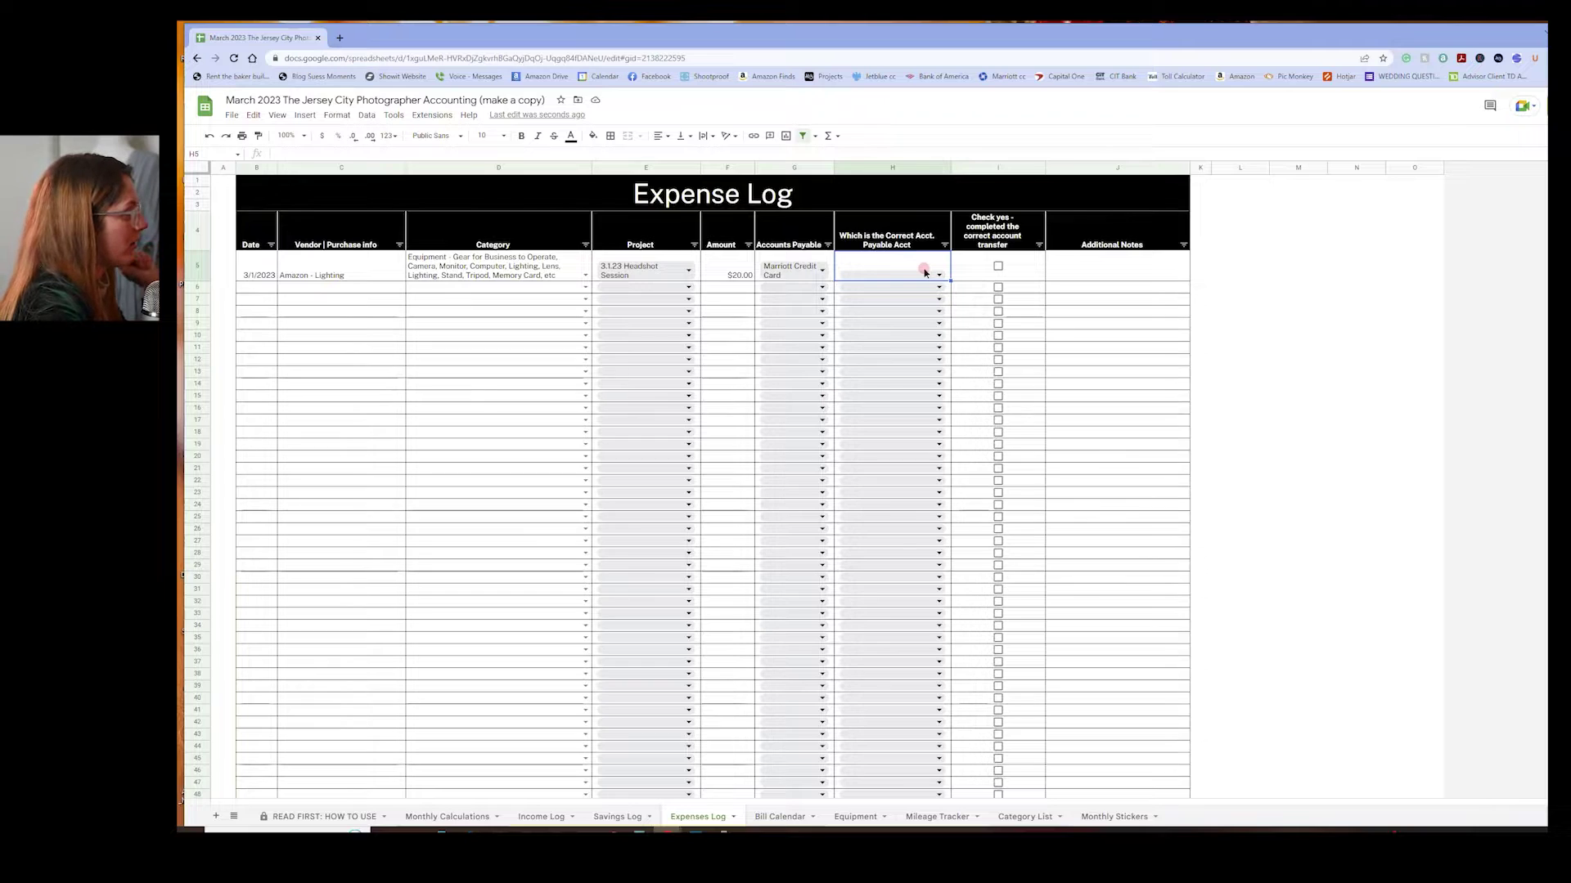
pyautogui.click(930, 276)
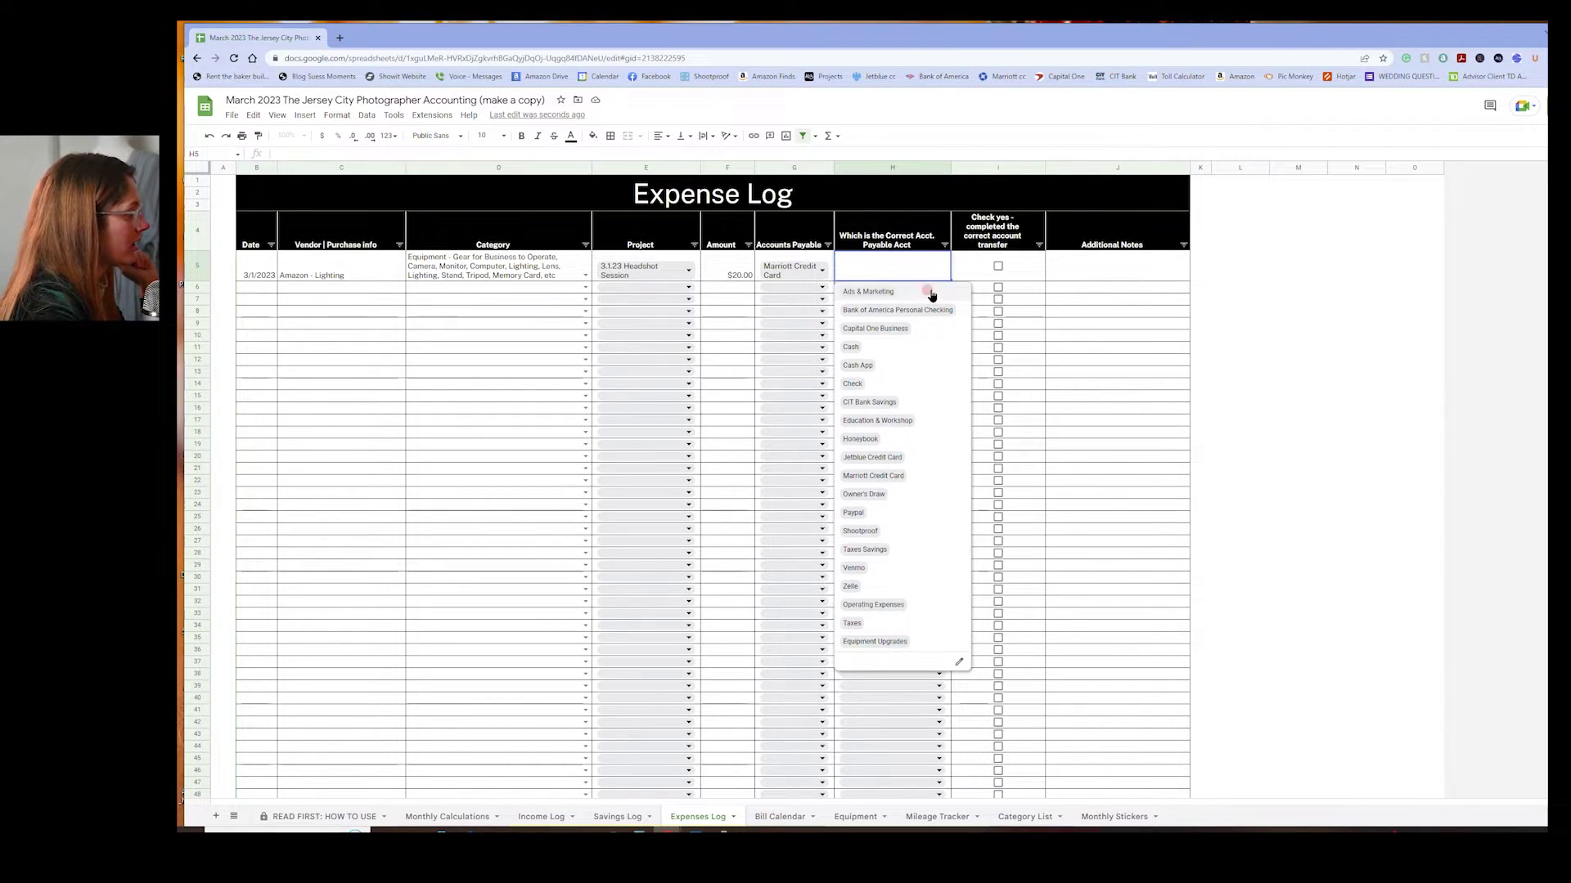
pyautogui.click(913, 479)
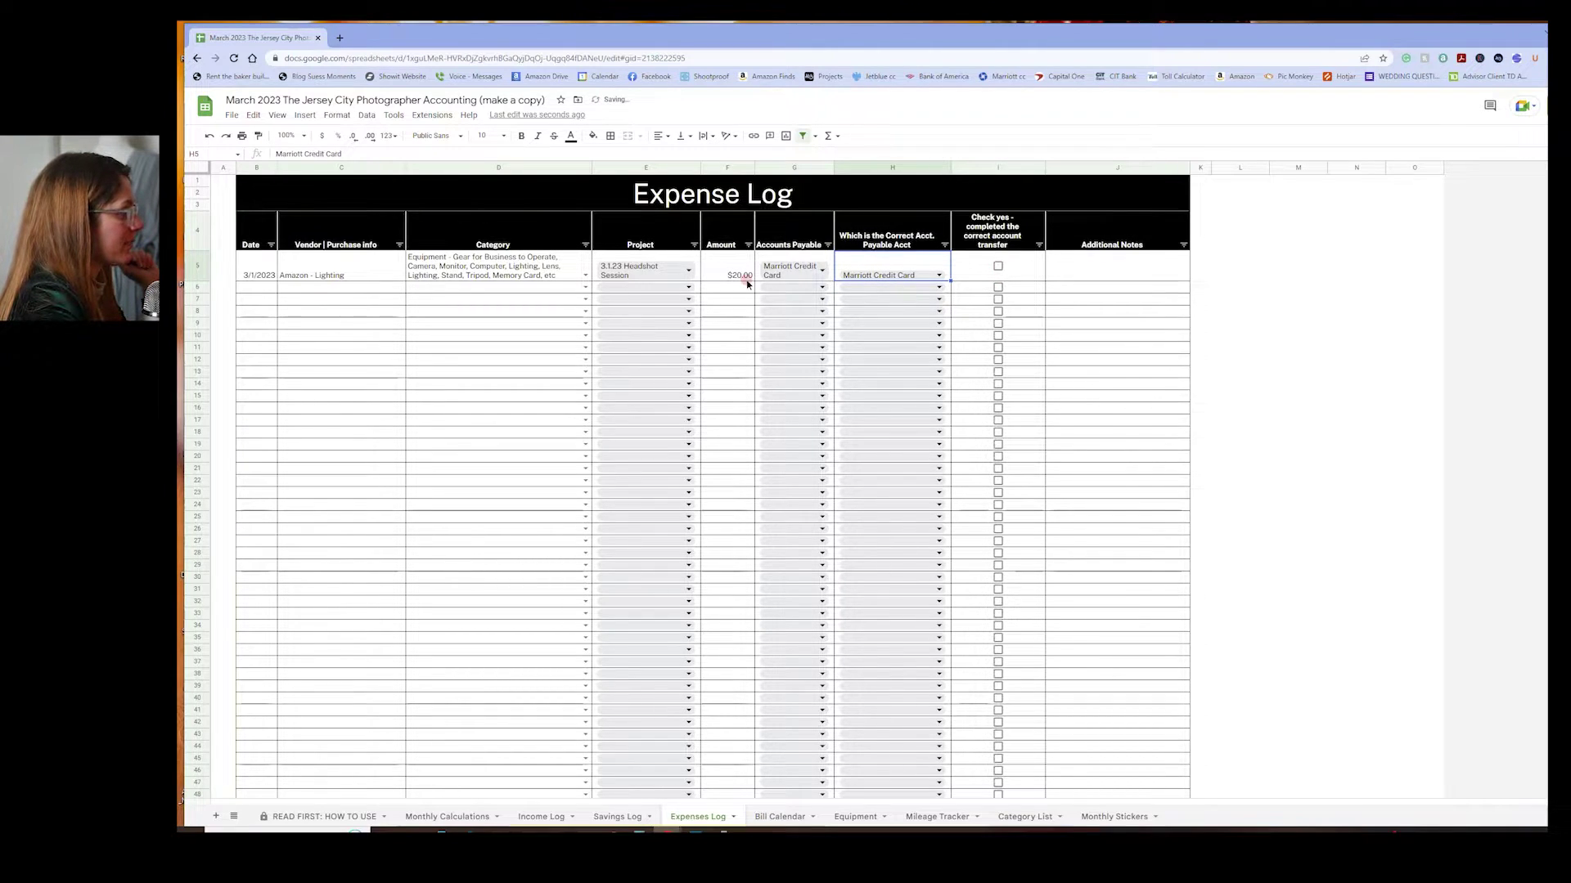
pyautogui.click(998, 265)
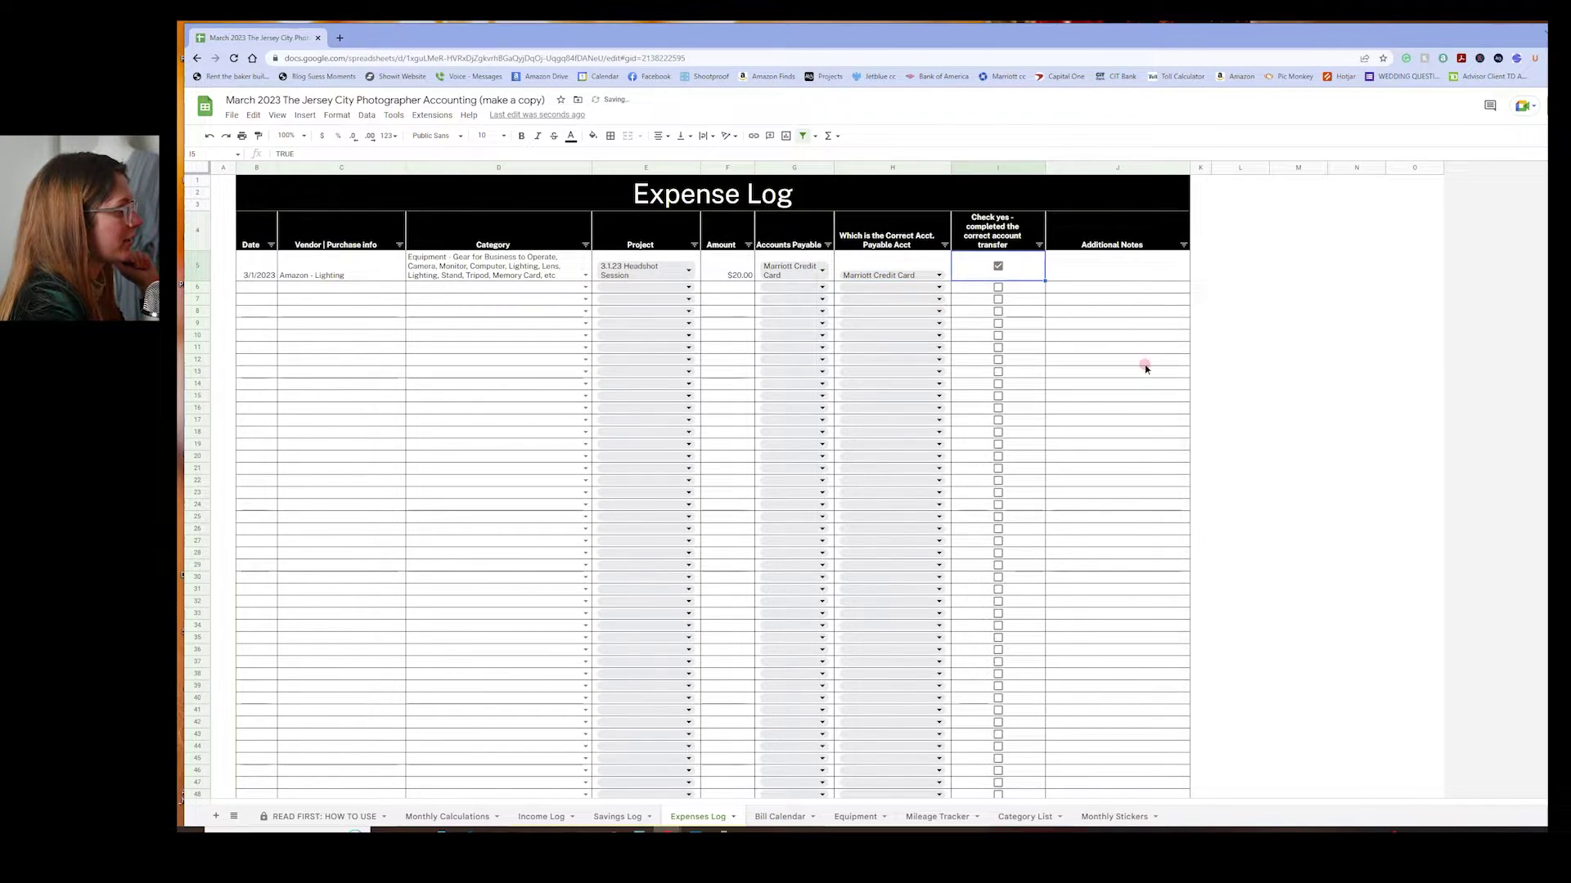
# Enter 'Capital One business banking checking acct OWES marriott cc' in the J5 Additional Notes cell
pyautogui.click(1139, 275)
pyautogui.write('Capital')
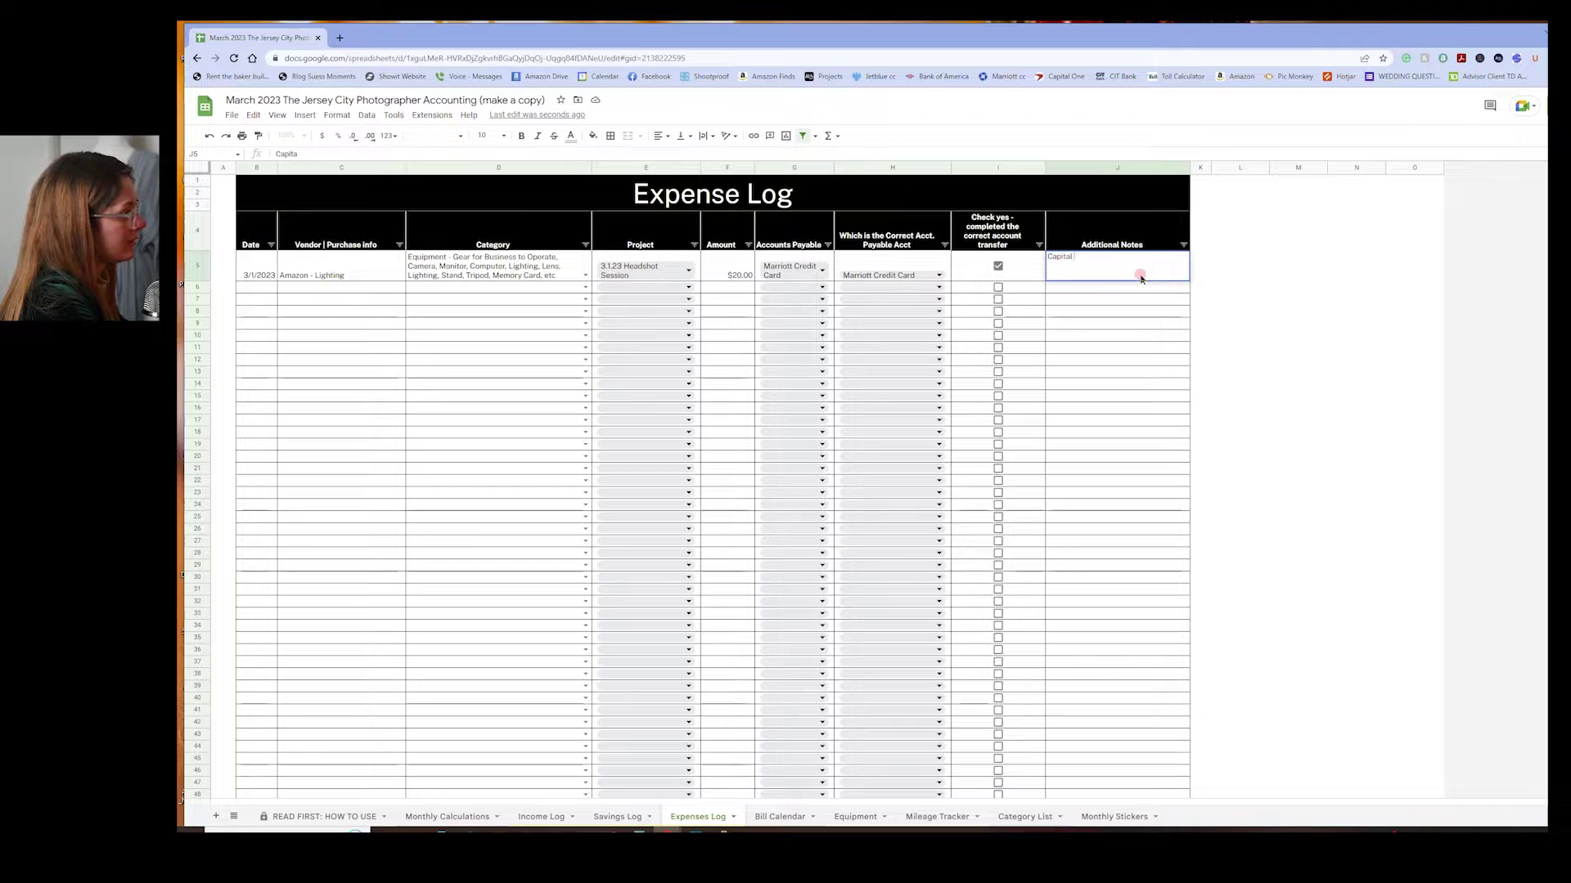
pyautogui.write(' One business')
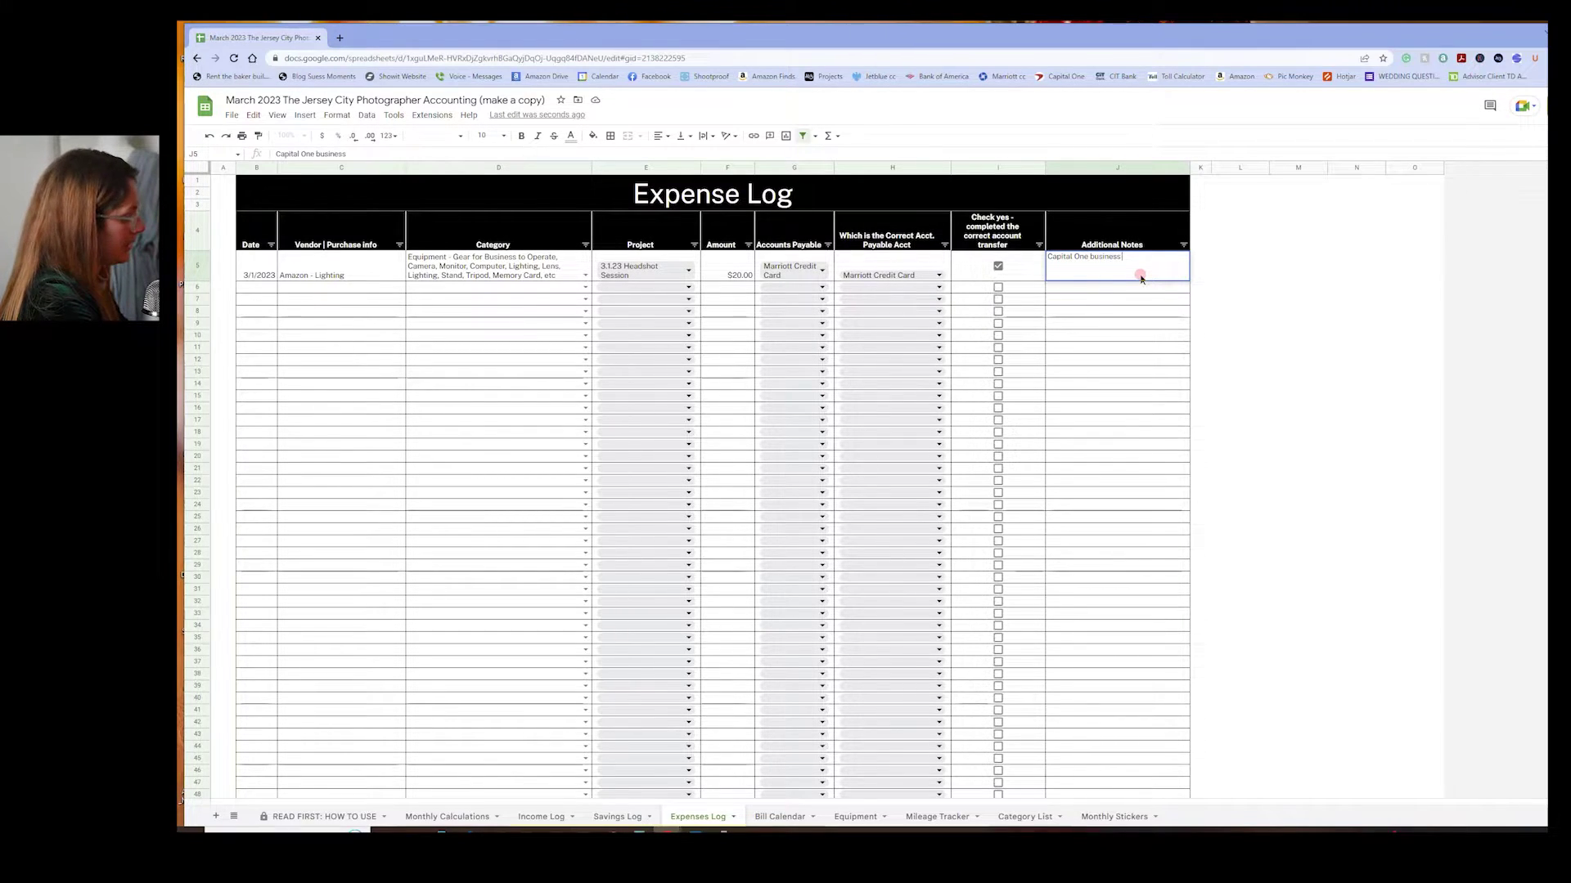
pyautogui.write(' banking')
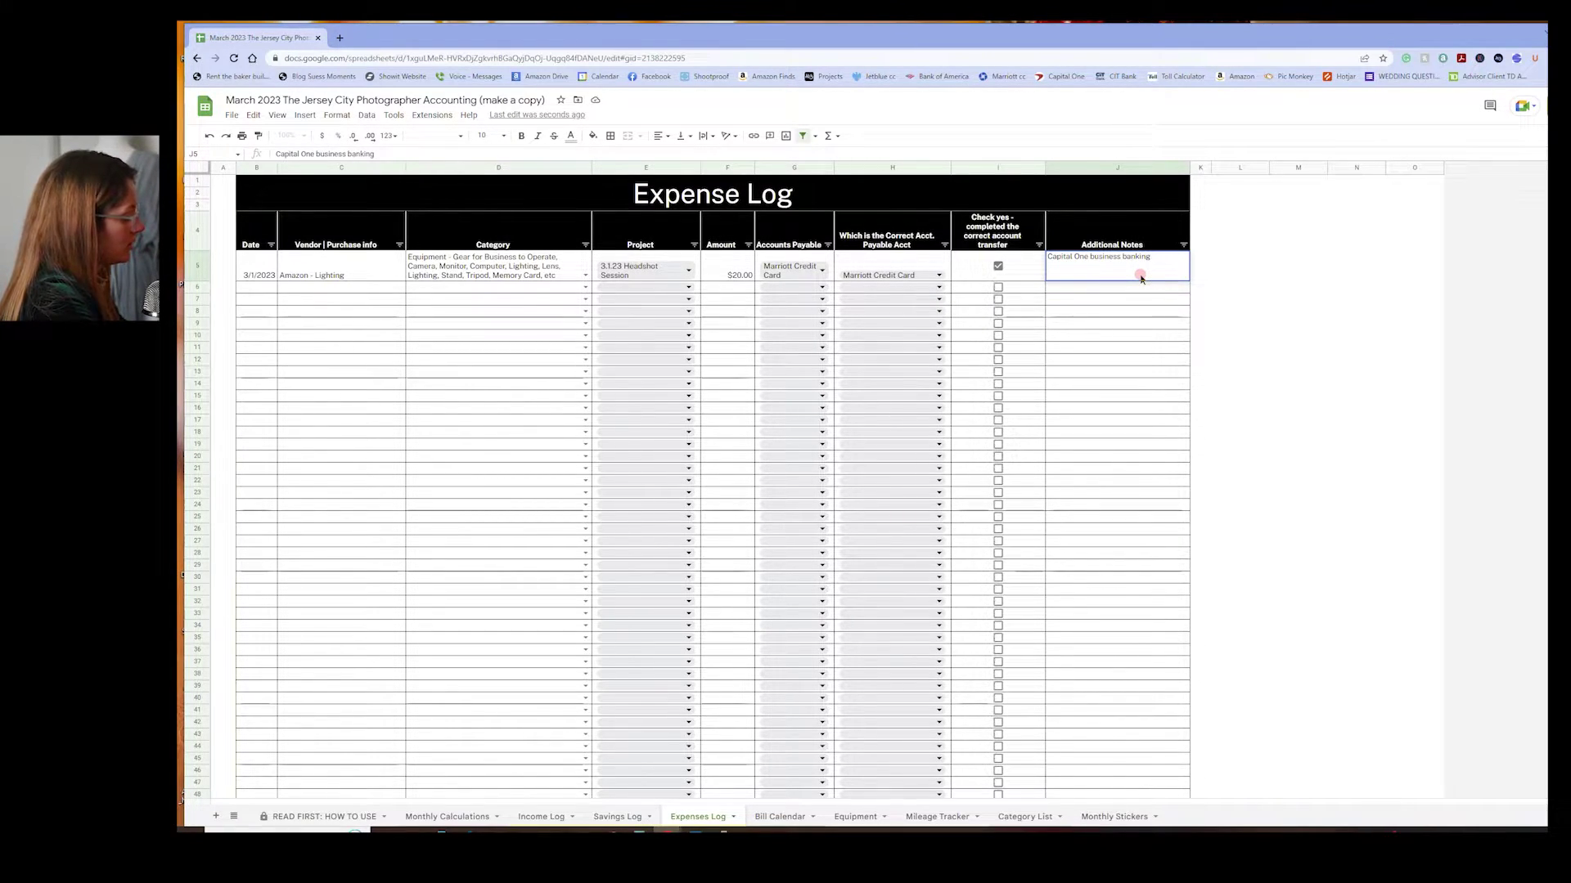
pyautogui.write(' checking')
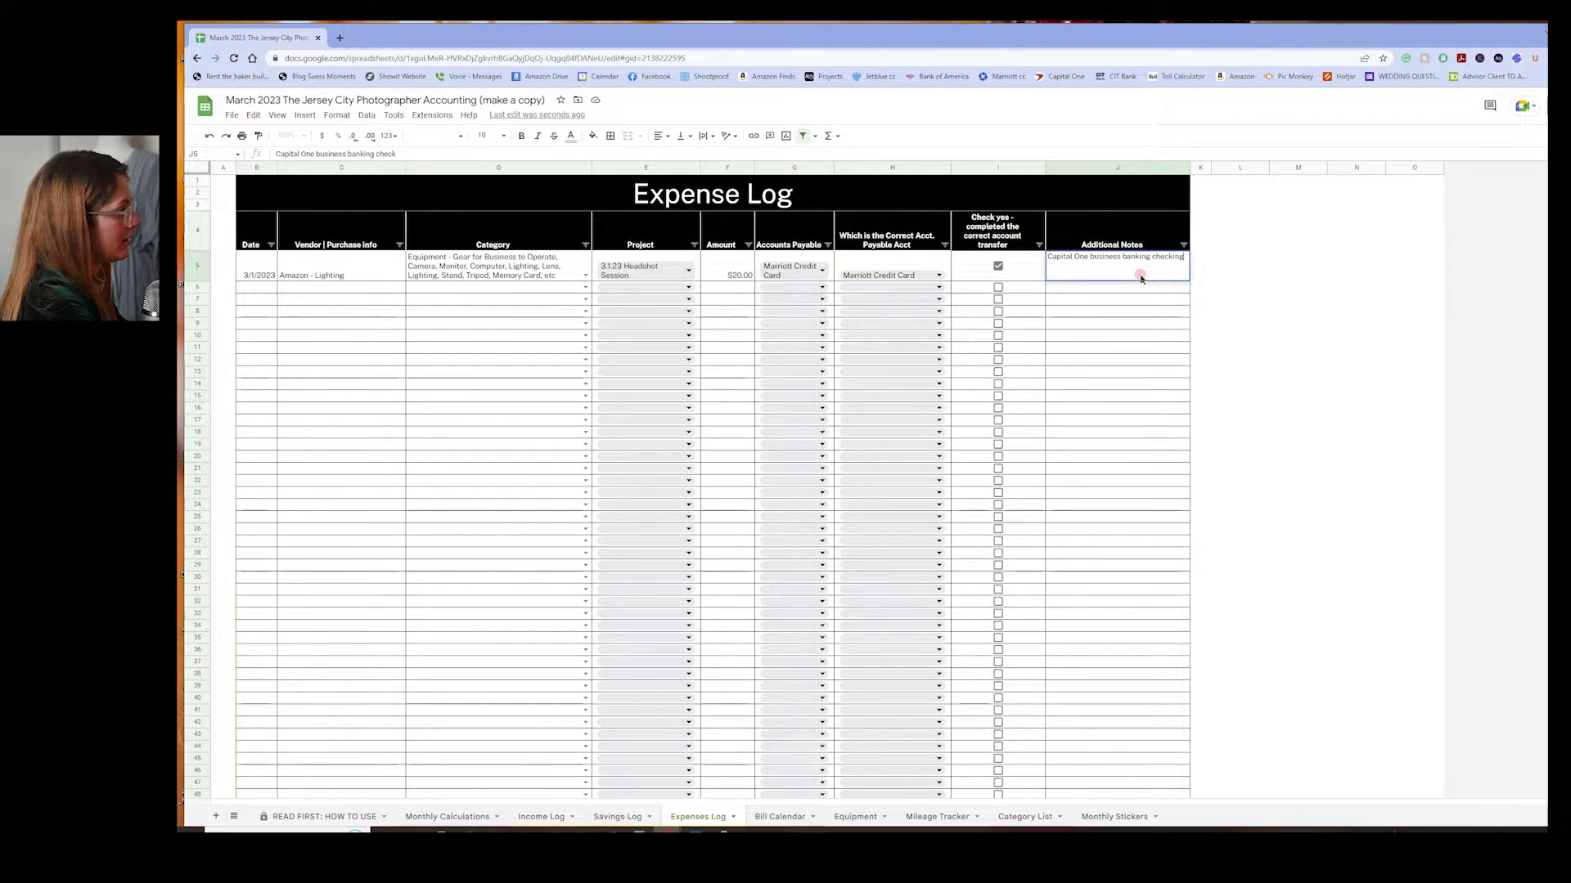
pyautogui.write(' acct O')
pyautogui.press('capslock')
pyautogui.write('OWES')
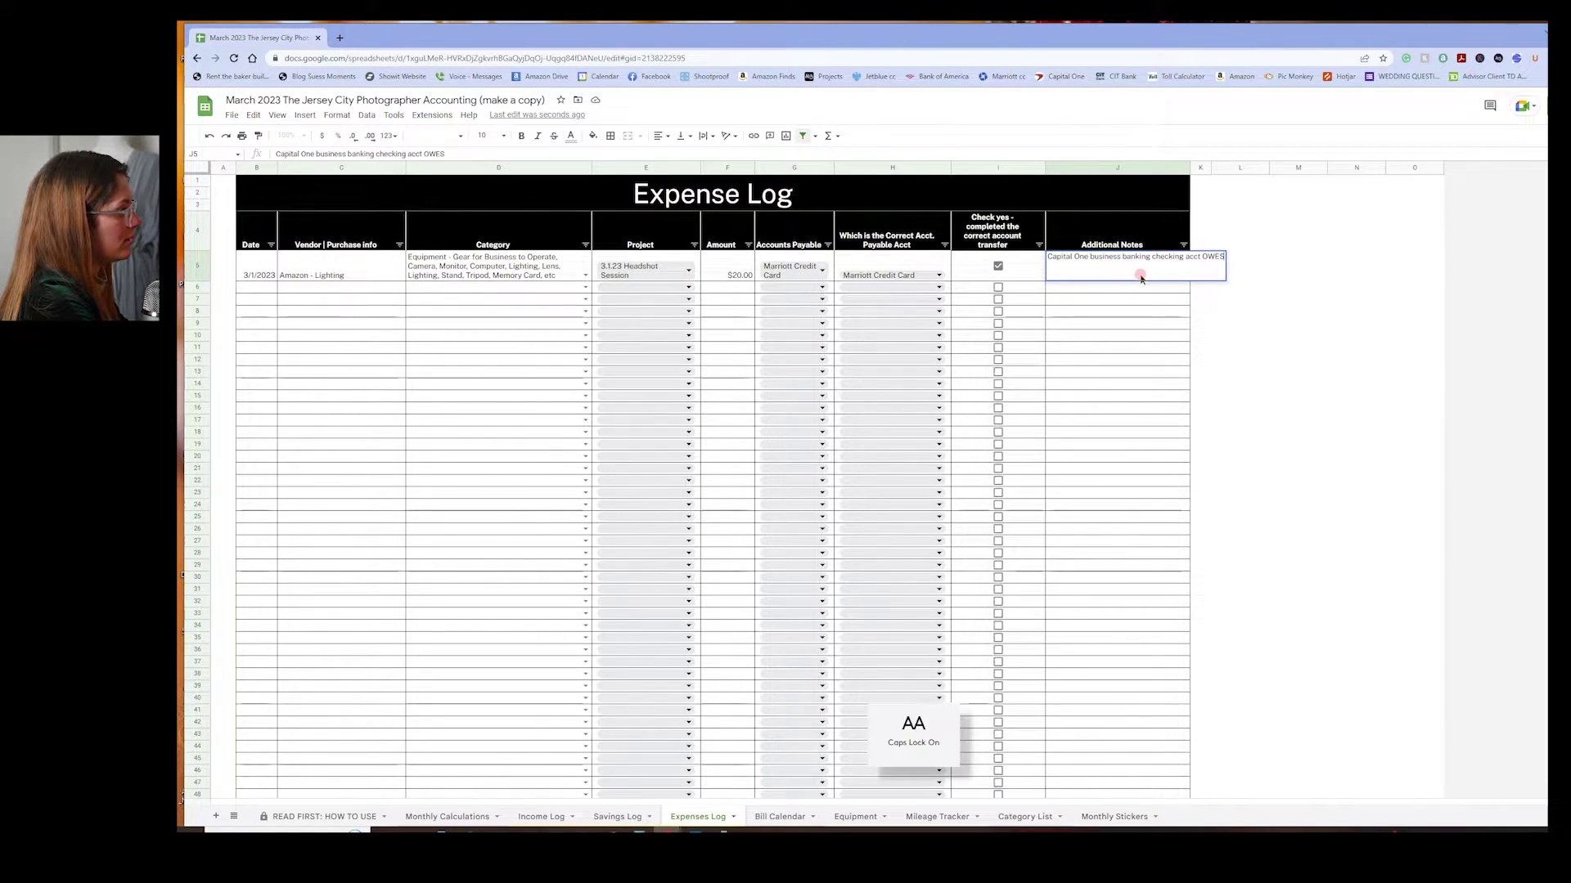
pyautogui.press('capslock')
pyautogui.write('marriott cc')
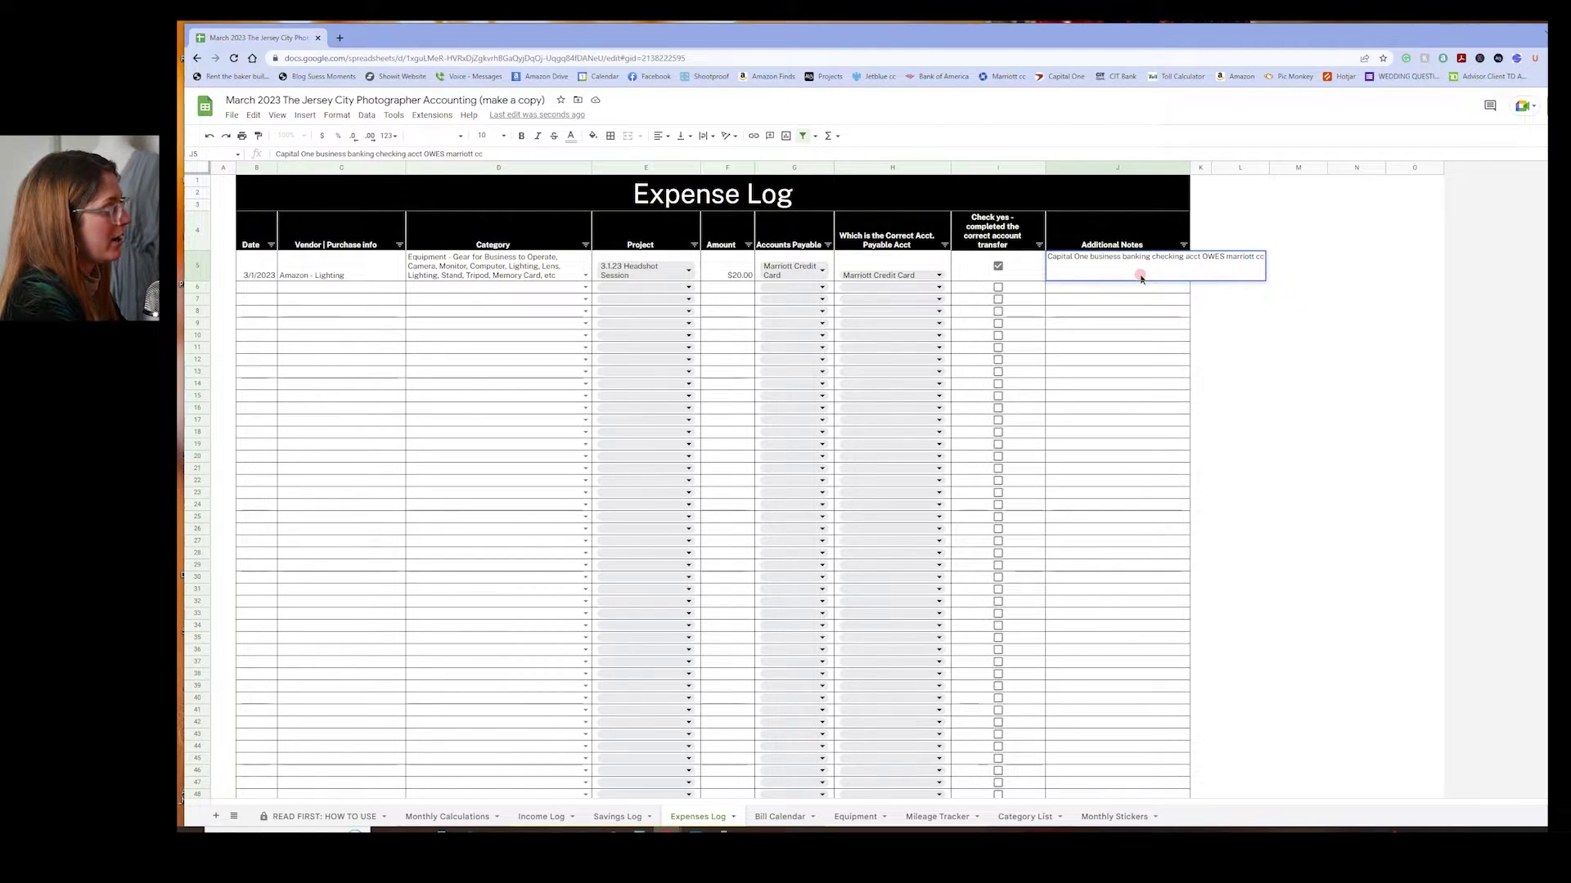
pyautogui.press('Return')
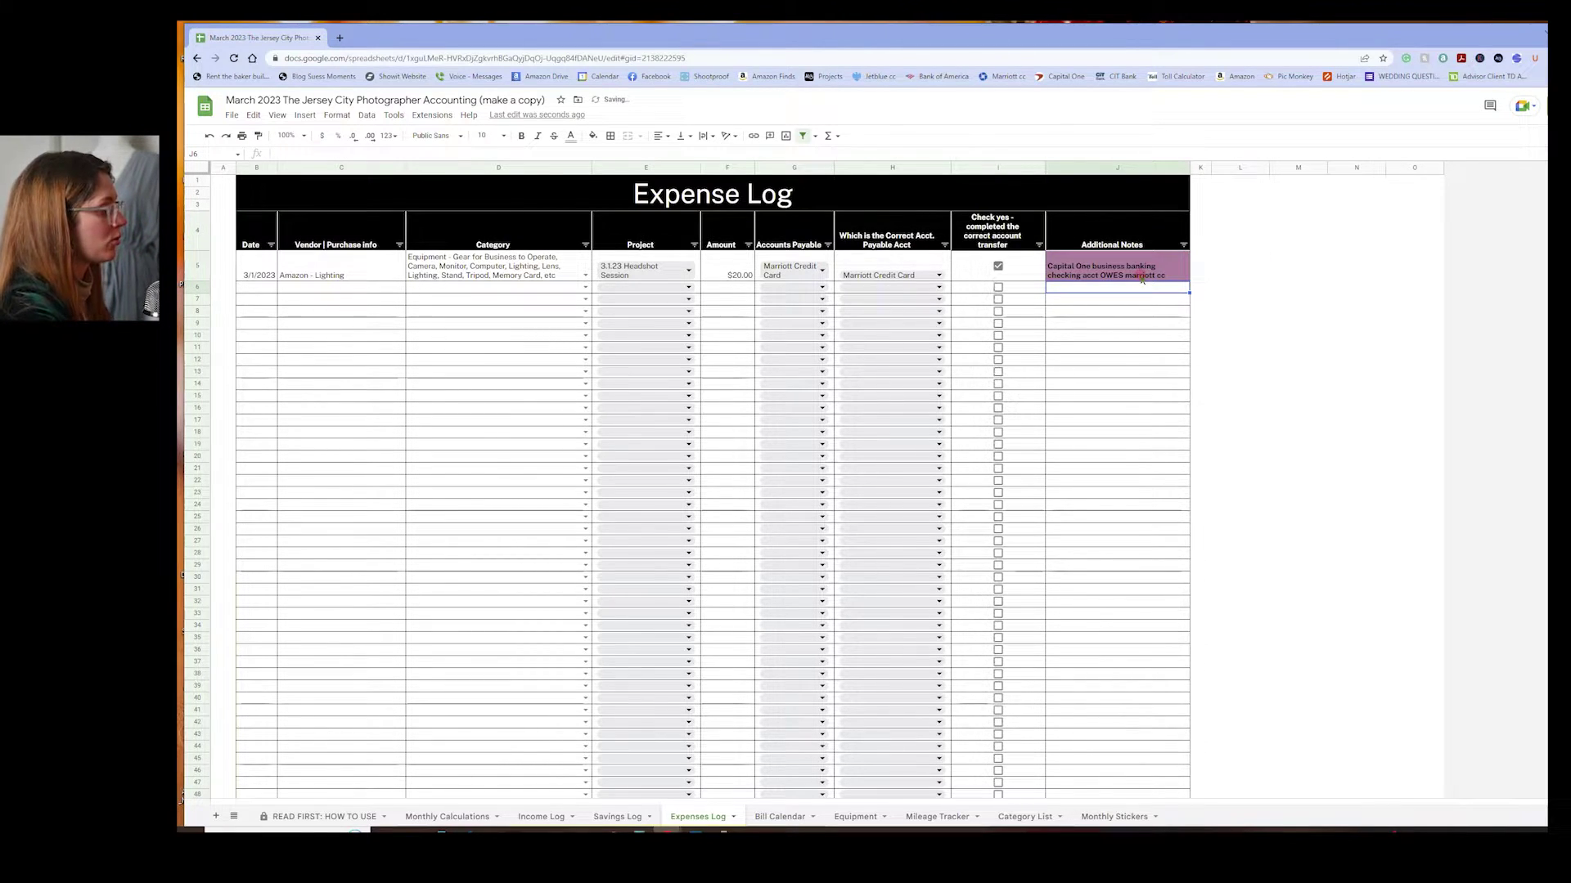
pyautogui.click(1139, 270)
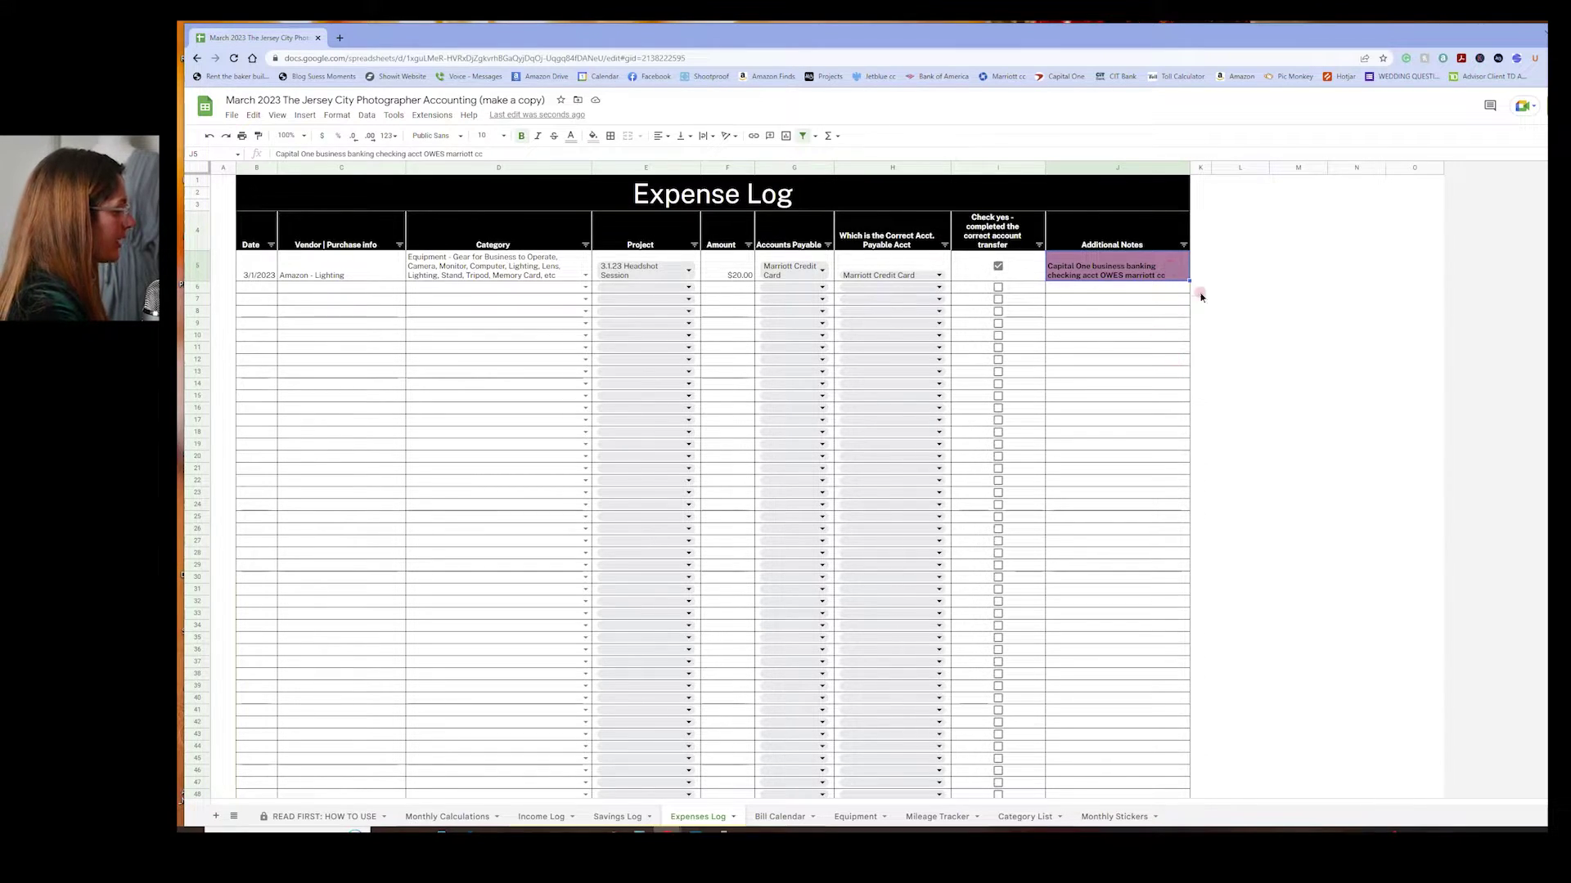
pyautogui.click(795, 822)
# Add a 'studio rent $500' reminder beside March 1's first checkbox, leaving it unticked
pyautogui.click(818, 616)
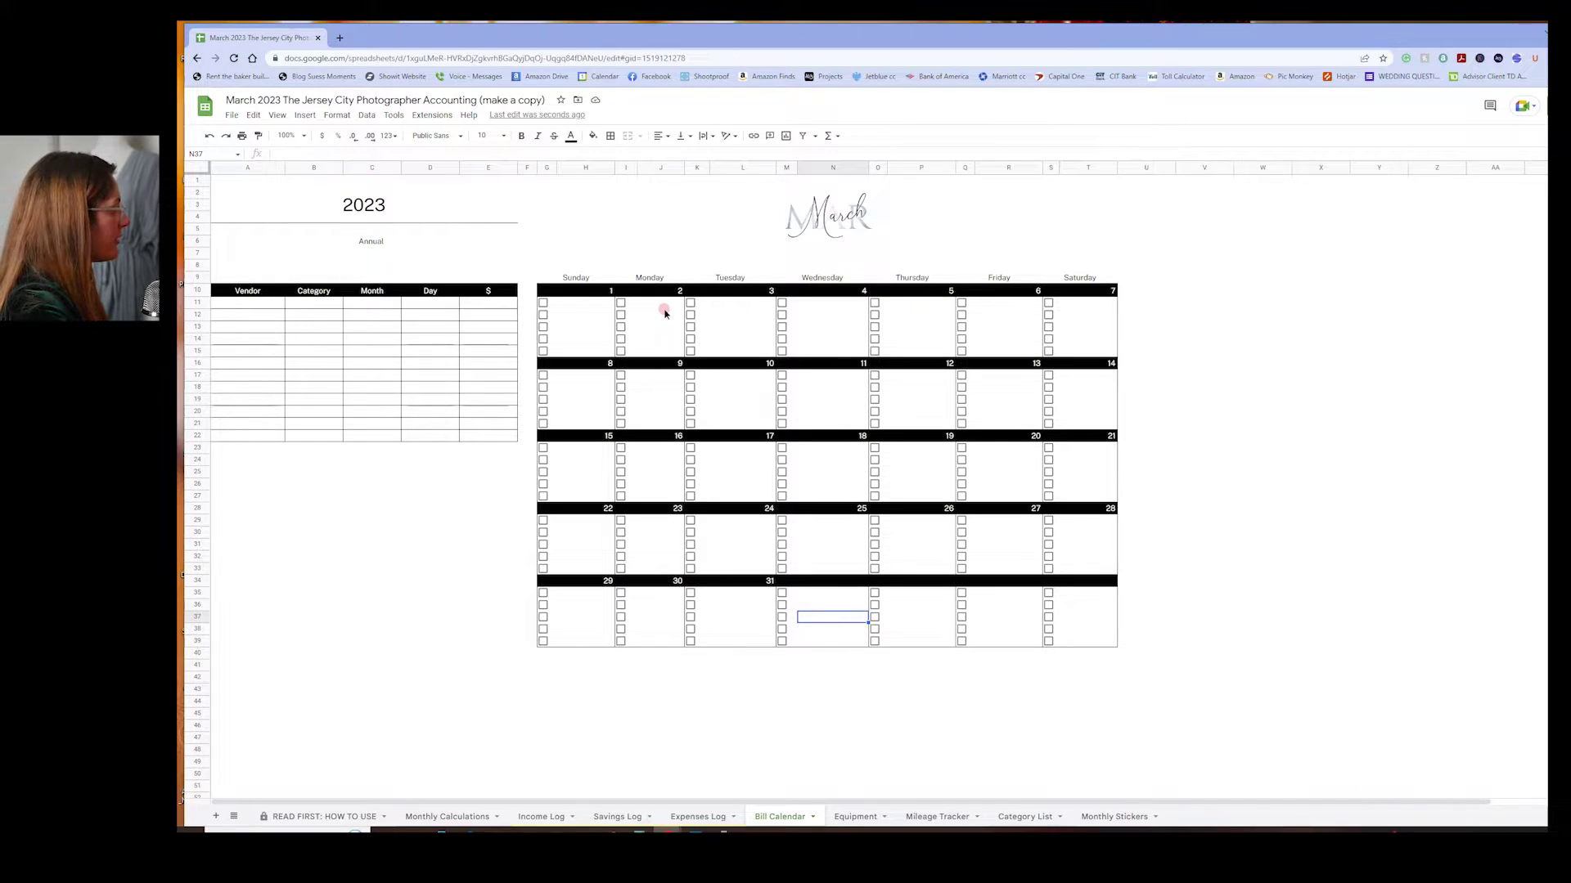
pyautogui.write('studio rent $500')
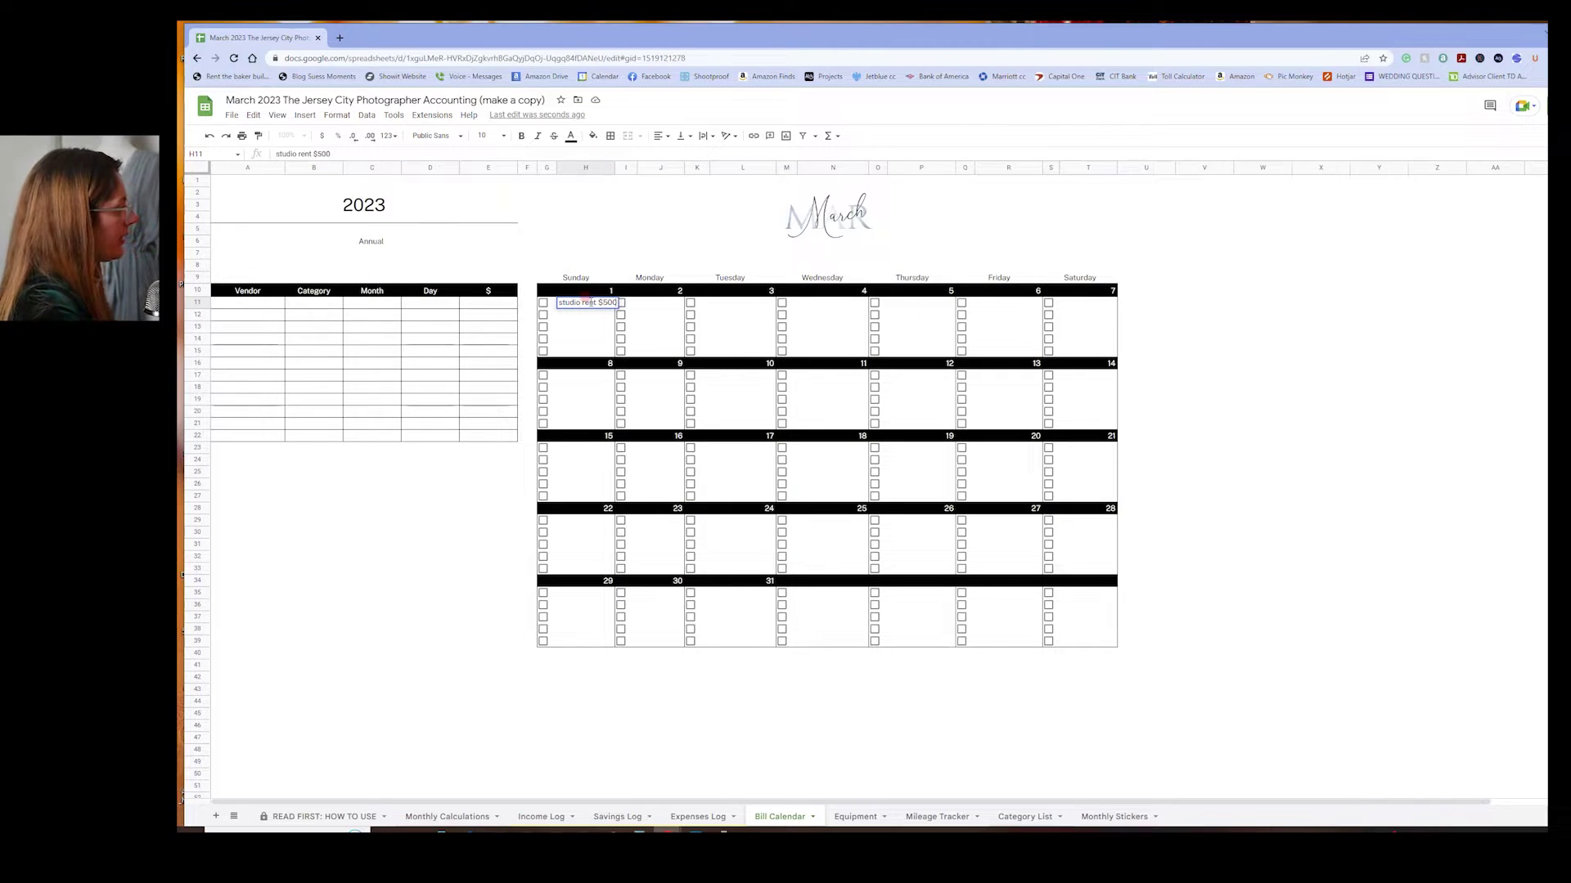
pyautogui.click(646, 352)
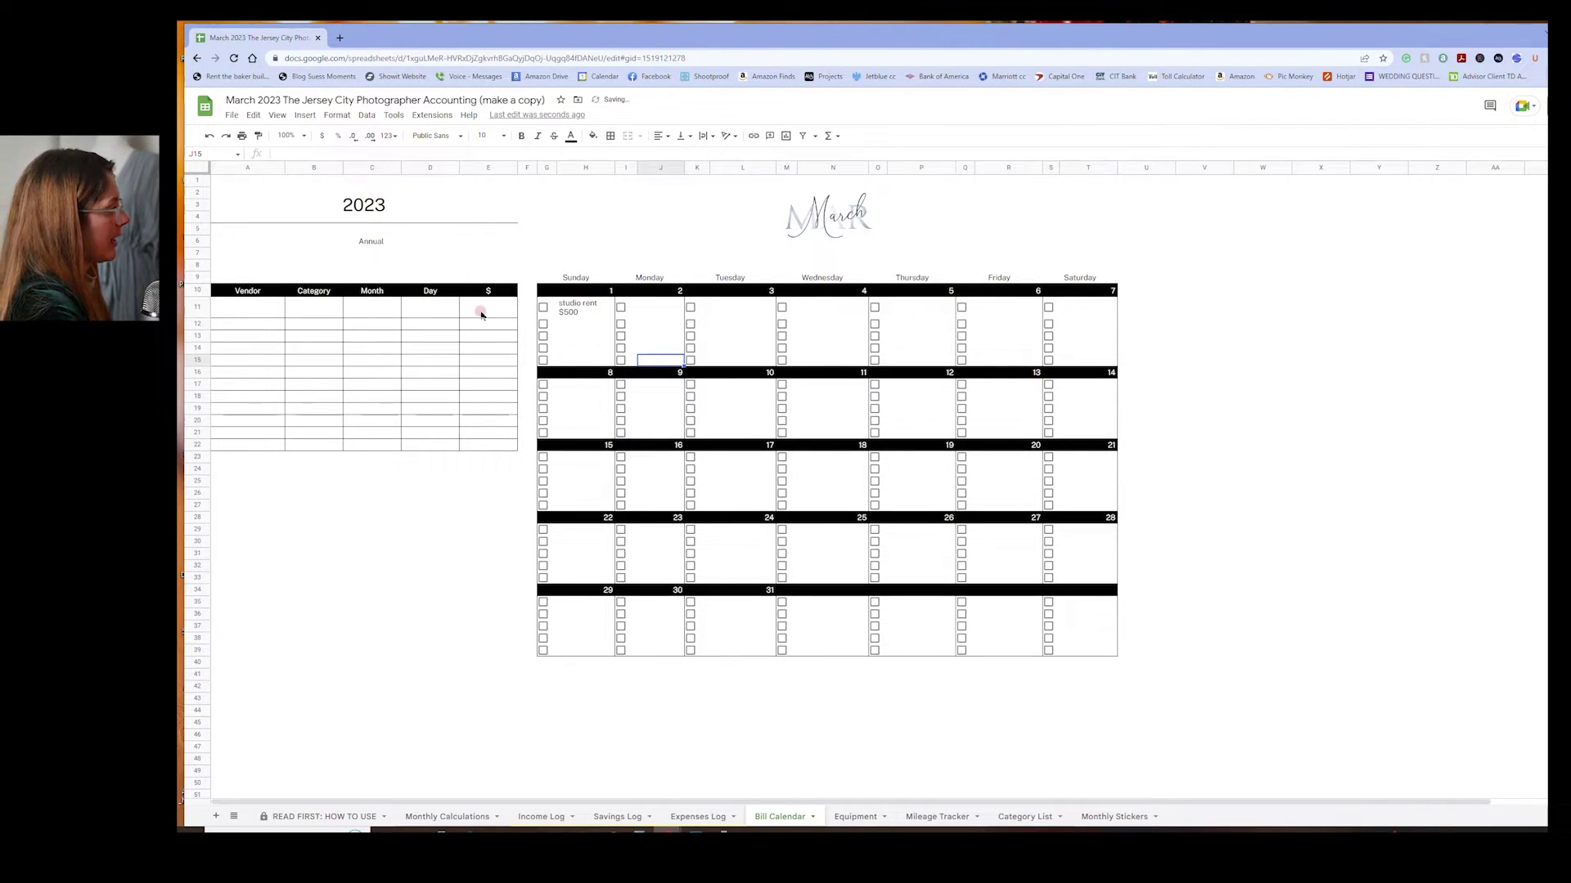
pyautogui.click(544, 307)
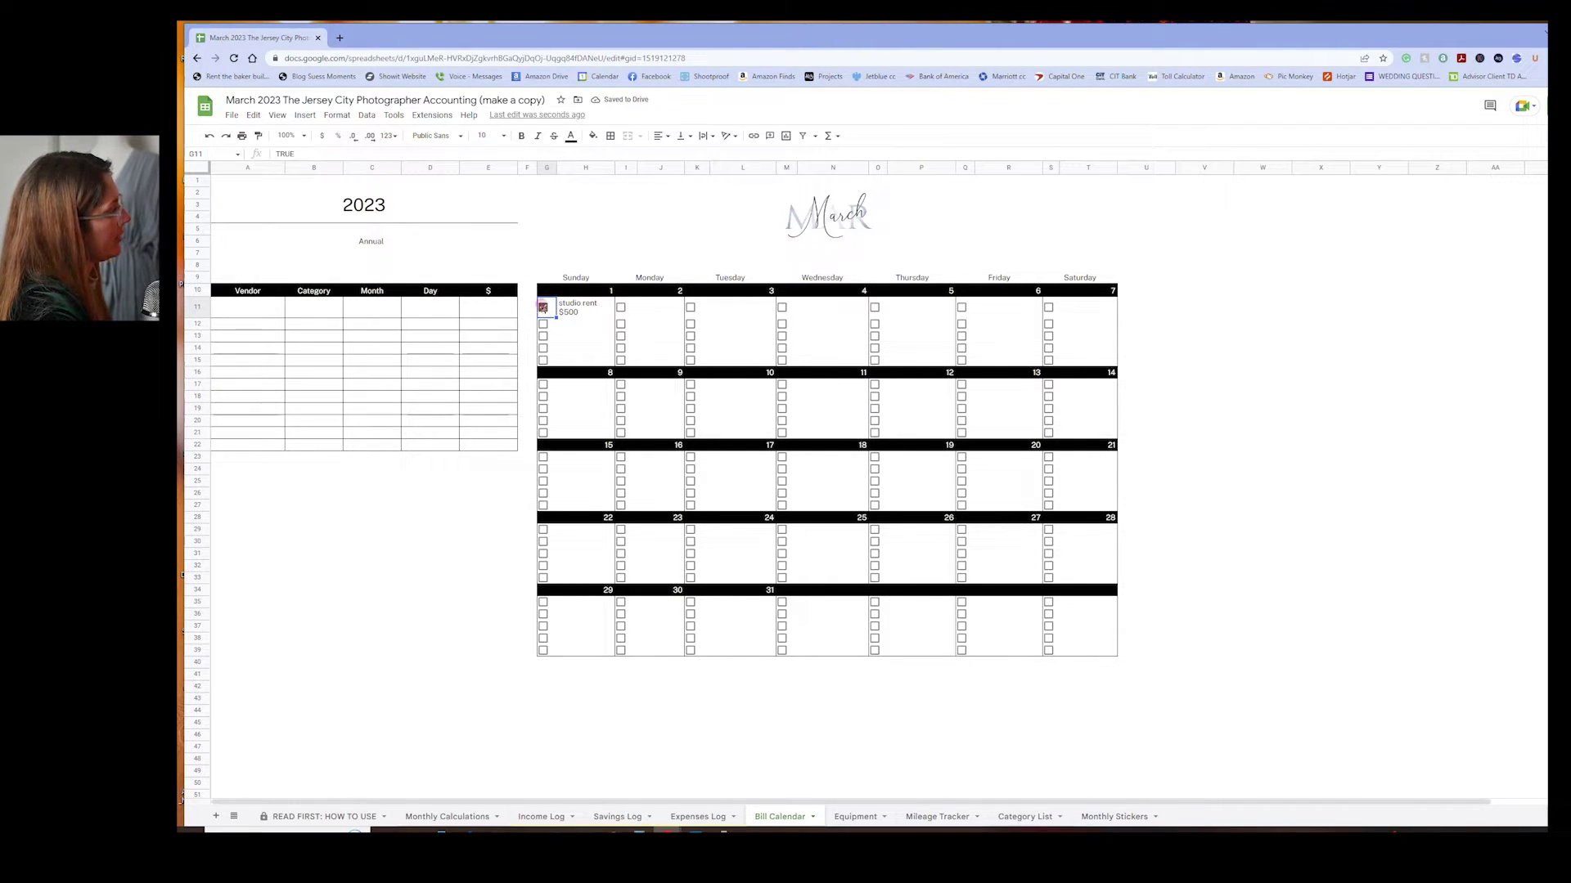
pyautogui.click(542, 307)
pyautogui.click(256, 312)
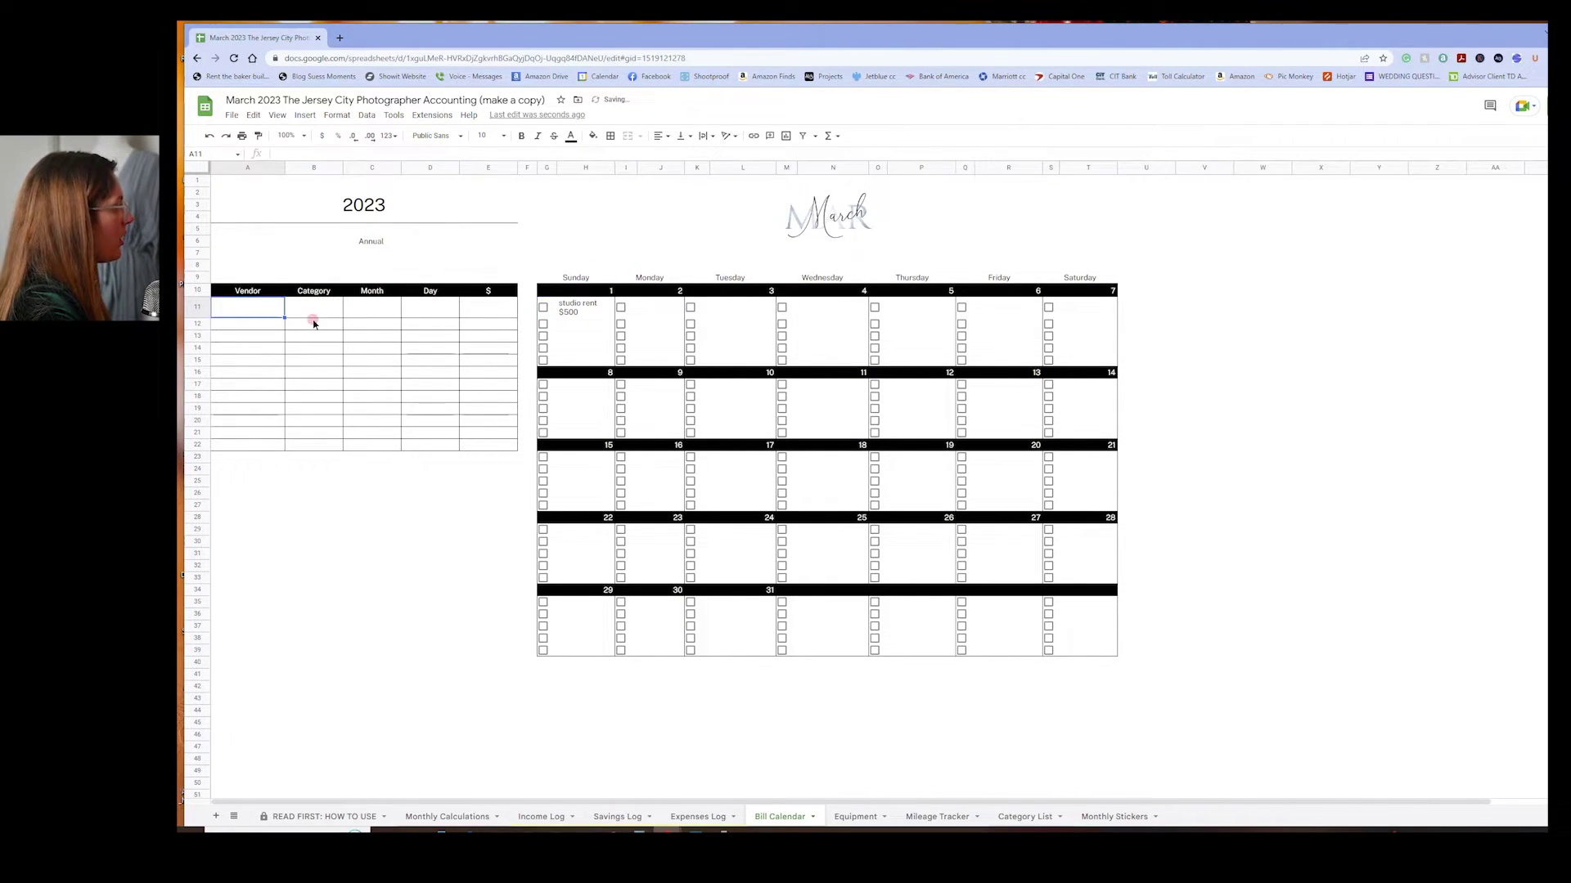
pyautogui.click(363, 362)
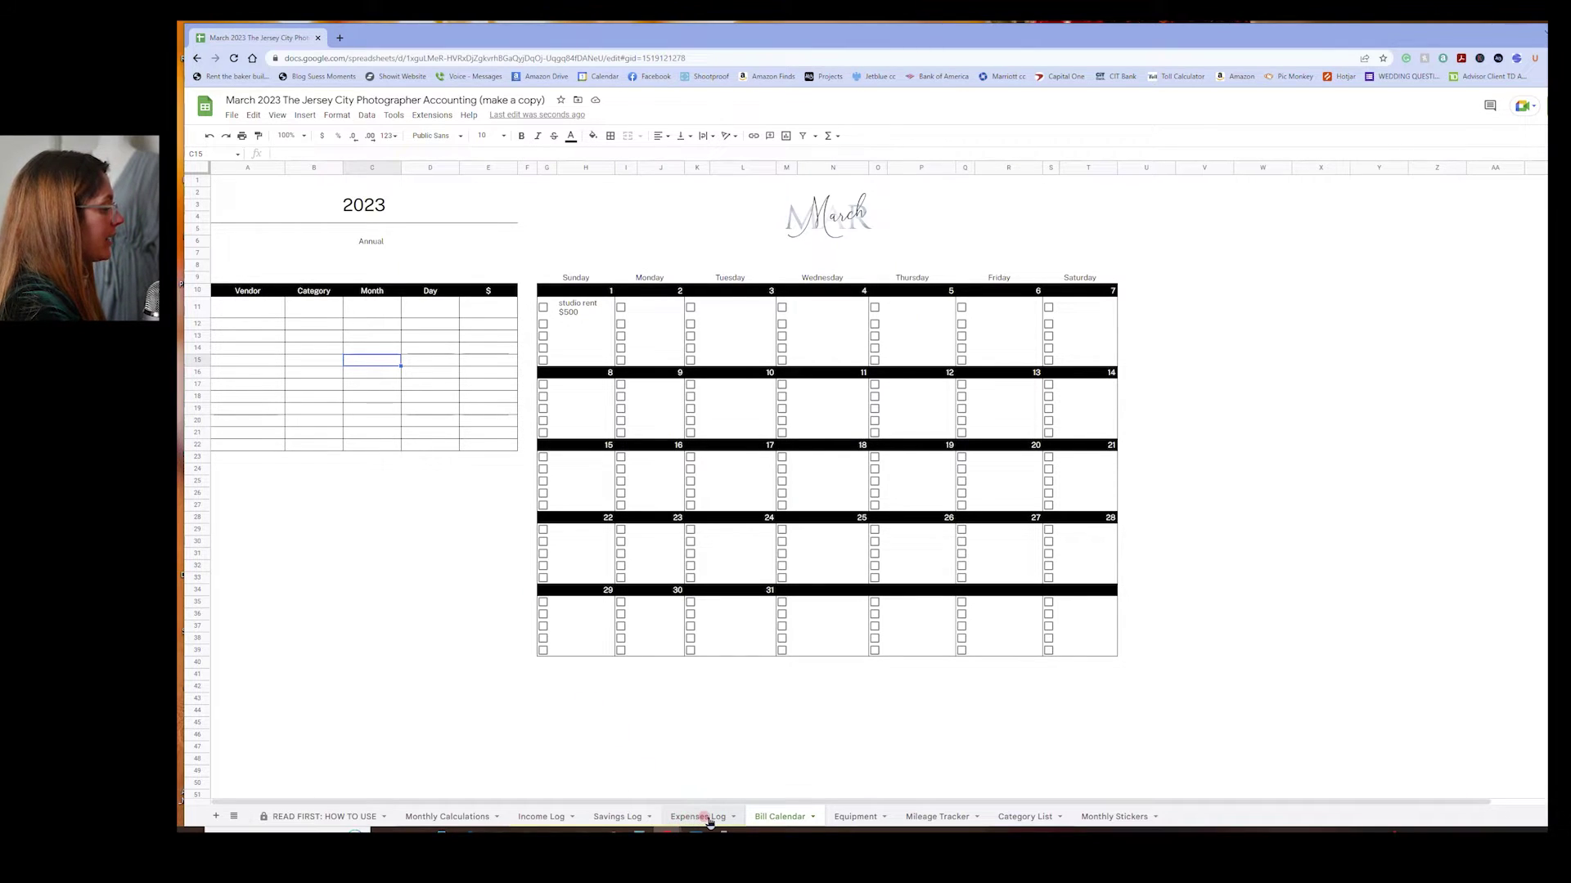
# Look over the Equipment and Mileage Tracker sheets, then return to Monthly Calculations
pyautogui.click(856, 816)
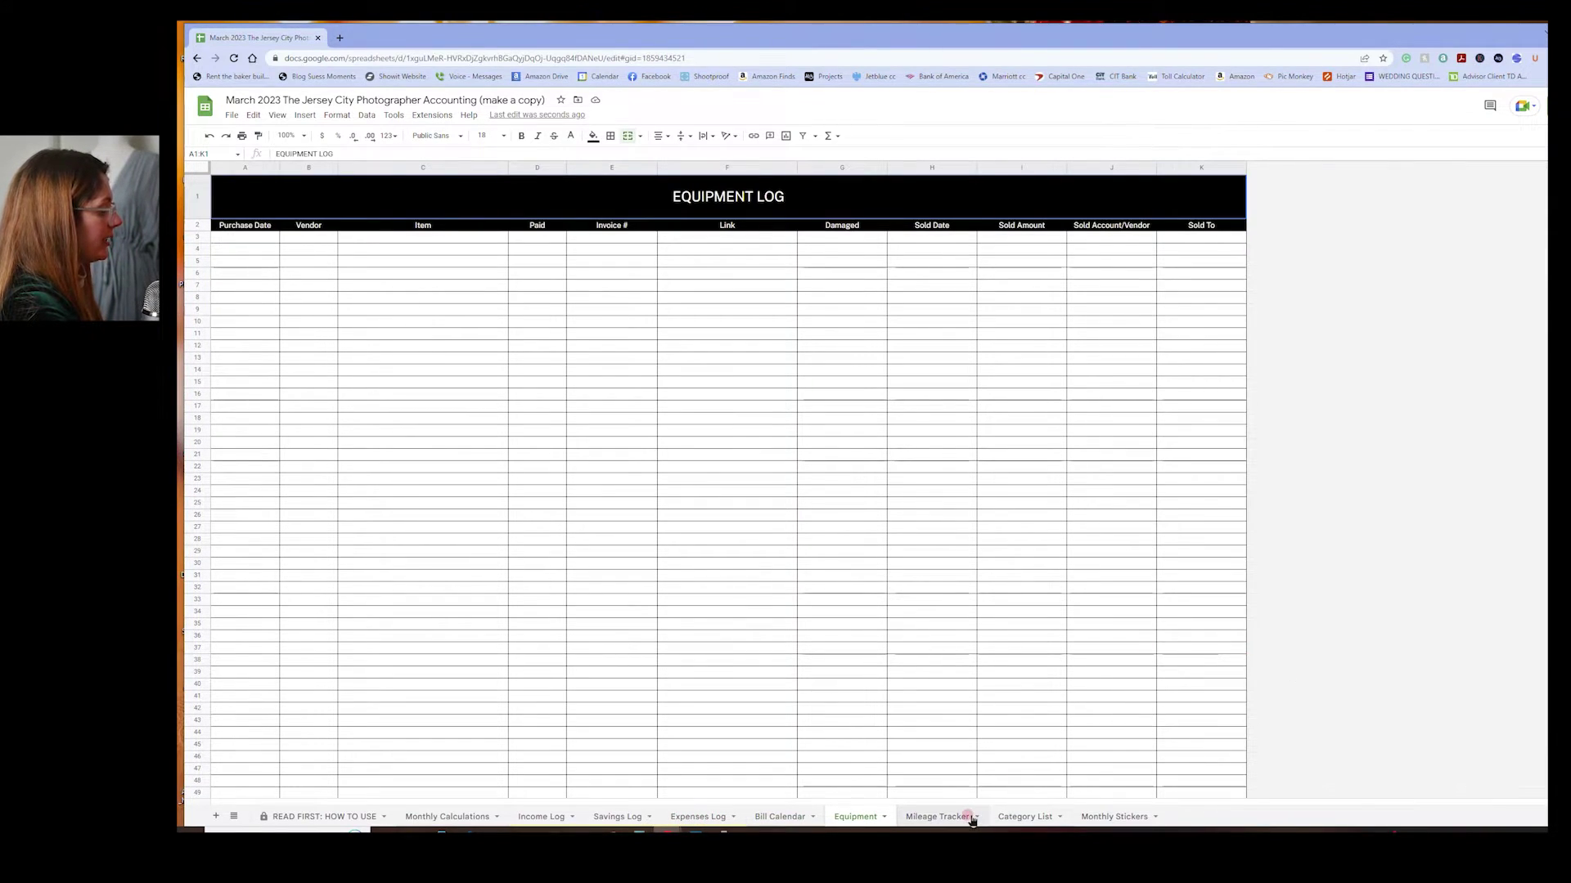
pyautogui.click(831, 734)
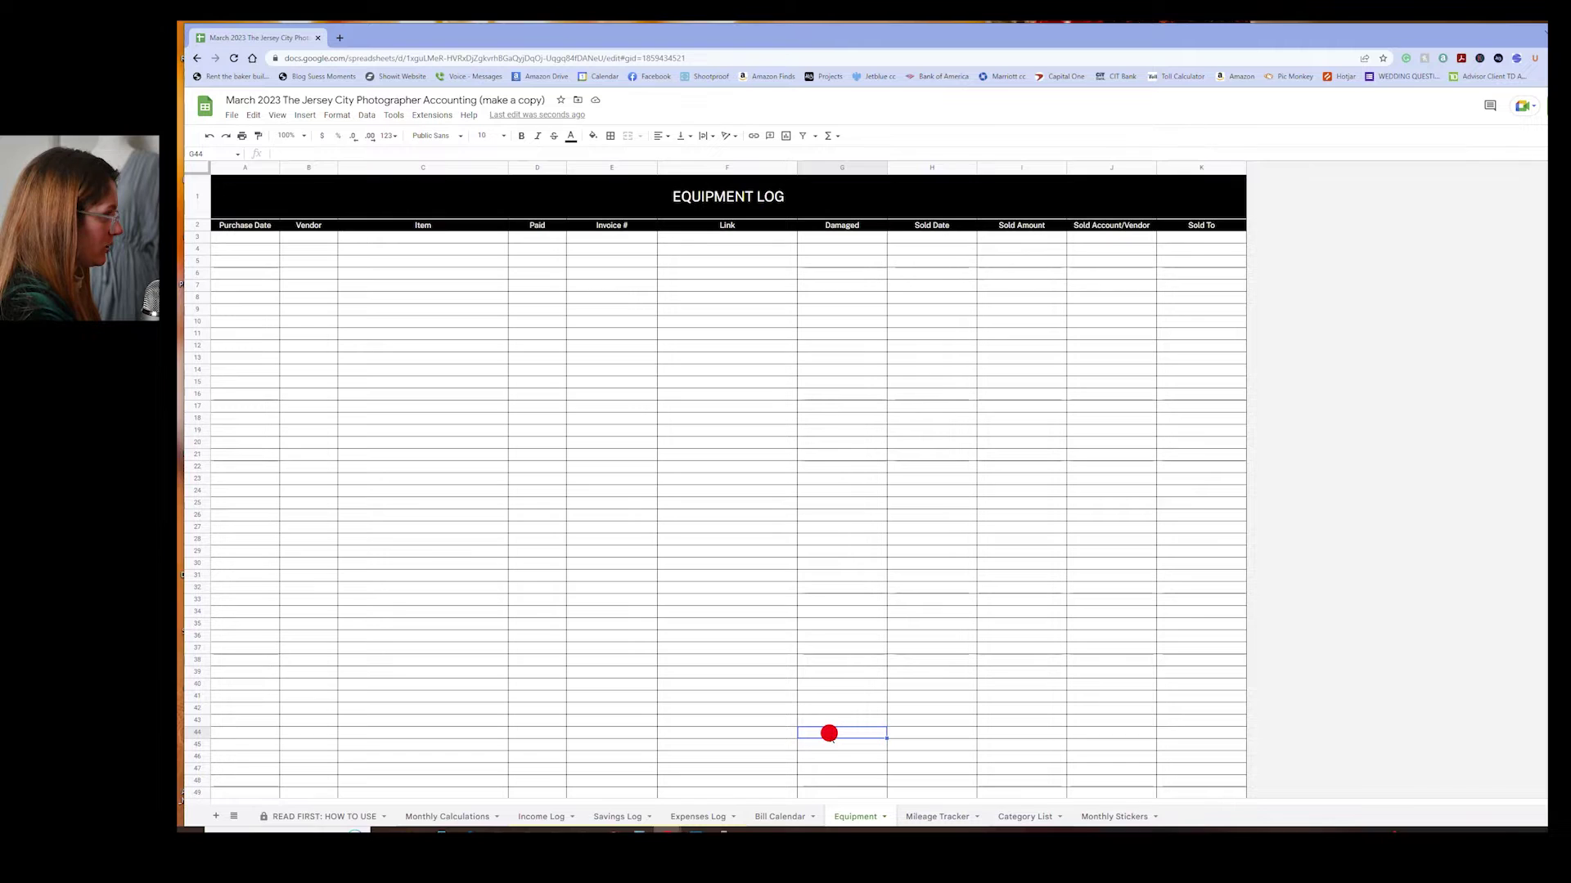
pyautogui.click(256, 244)
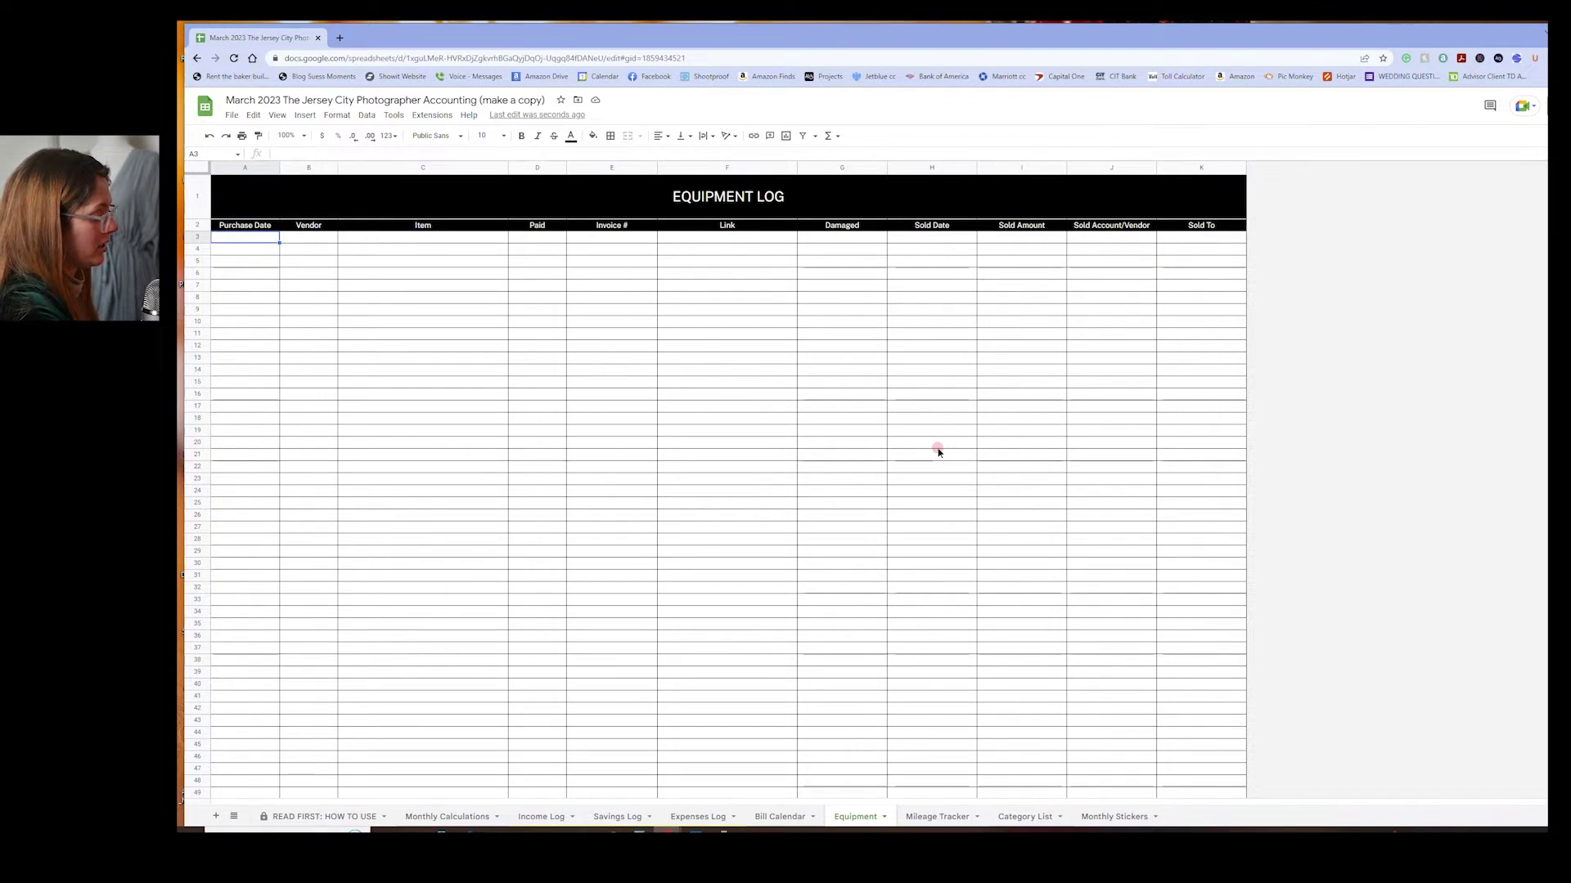
pyautogui.click(906, 814)
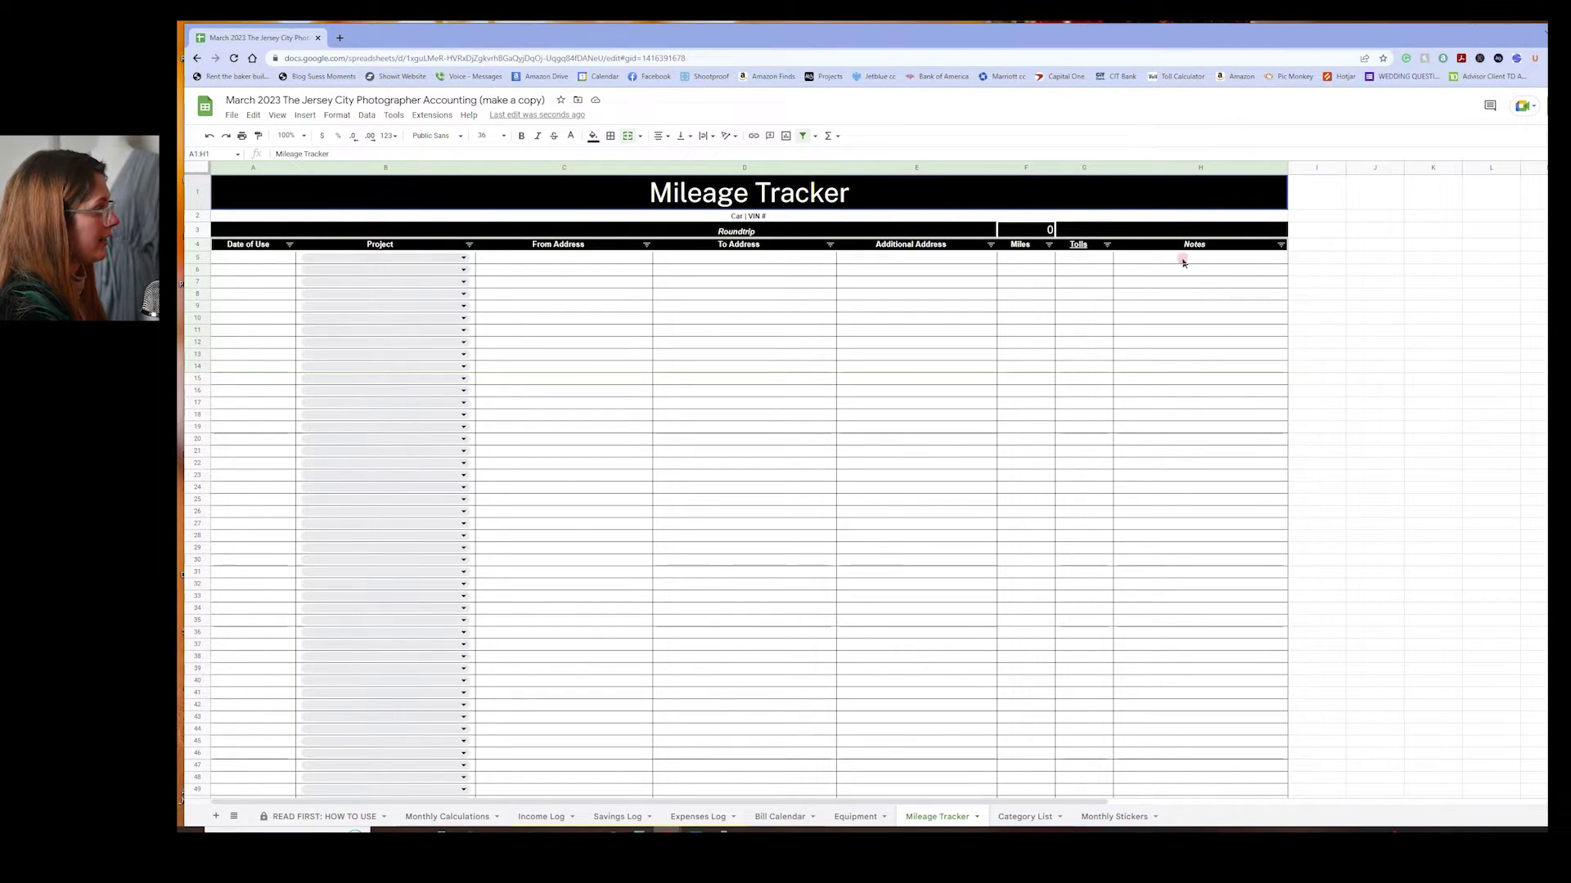
pyautogui.click(1016, 231)
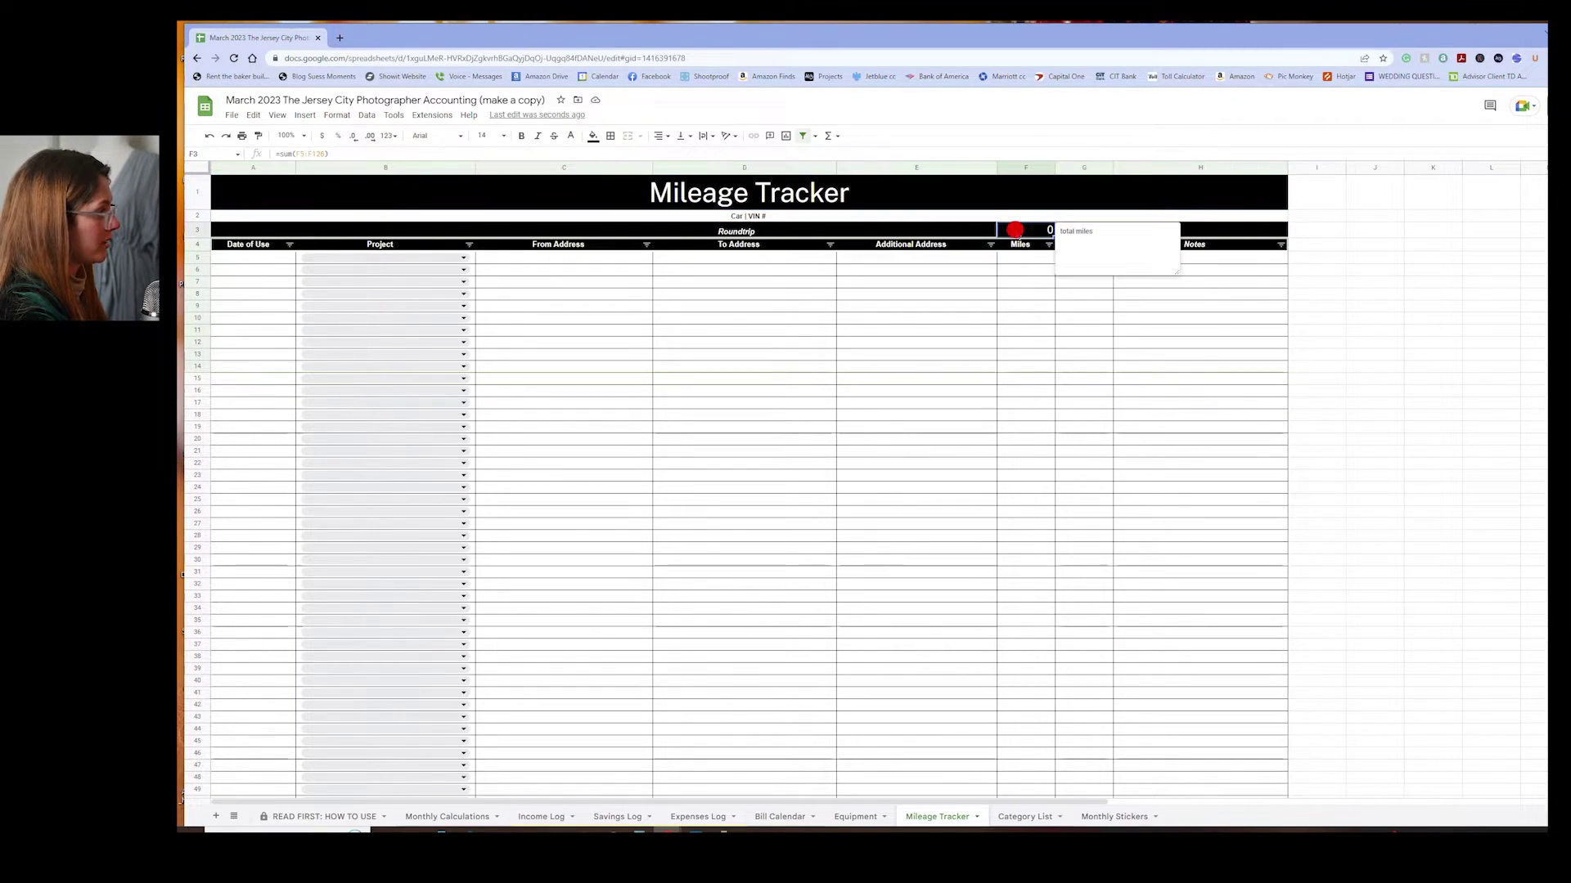
pyautogui.click(970, 388)
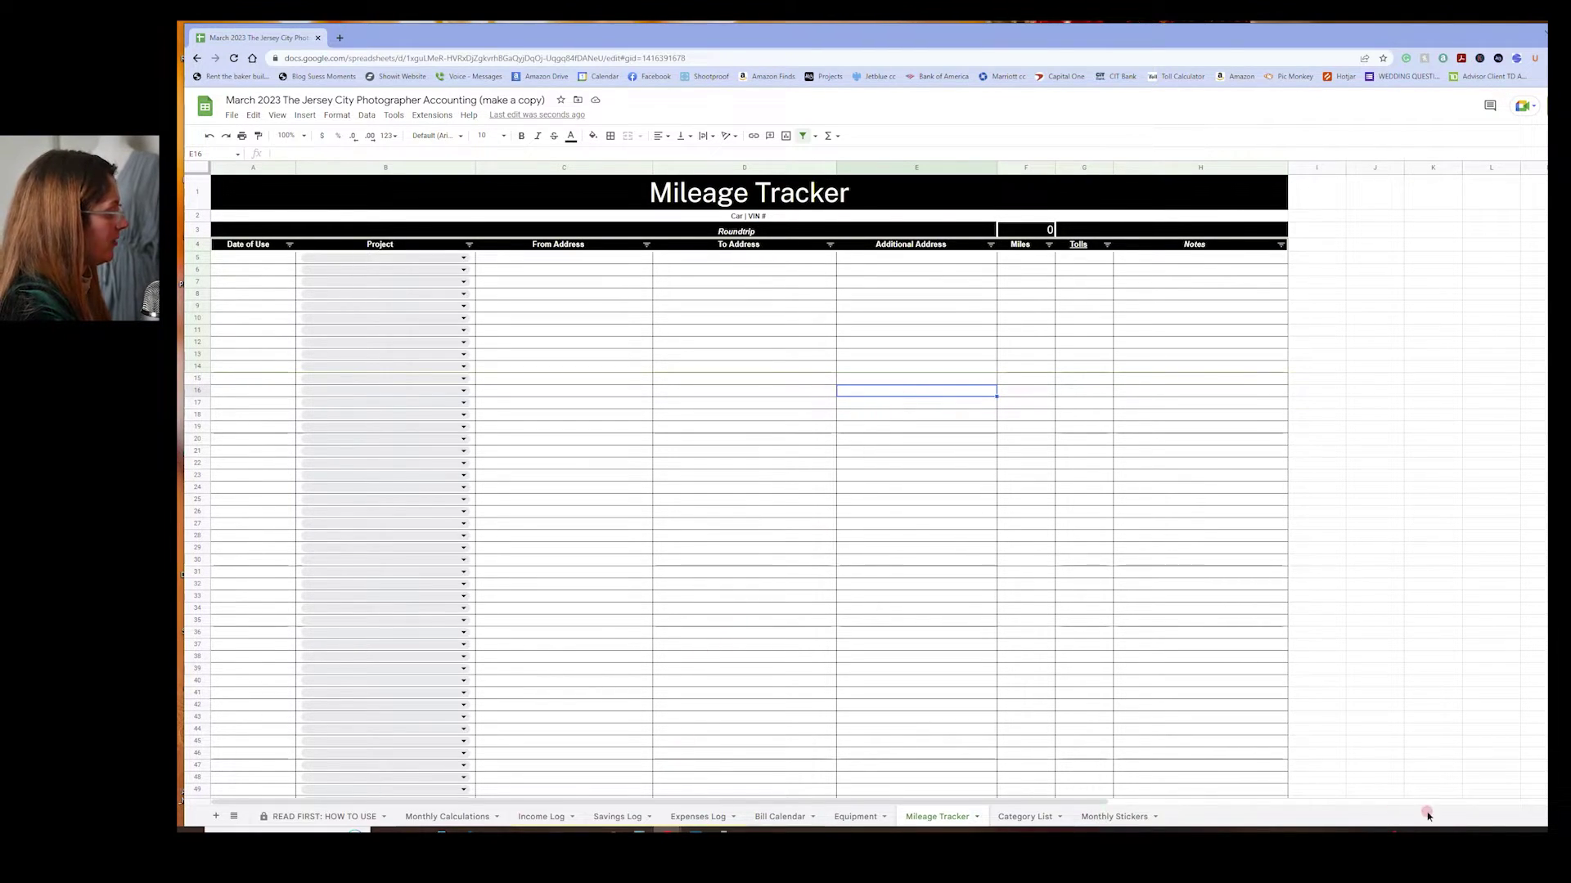
pyautogui.click(434, 818)
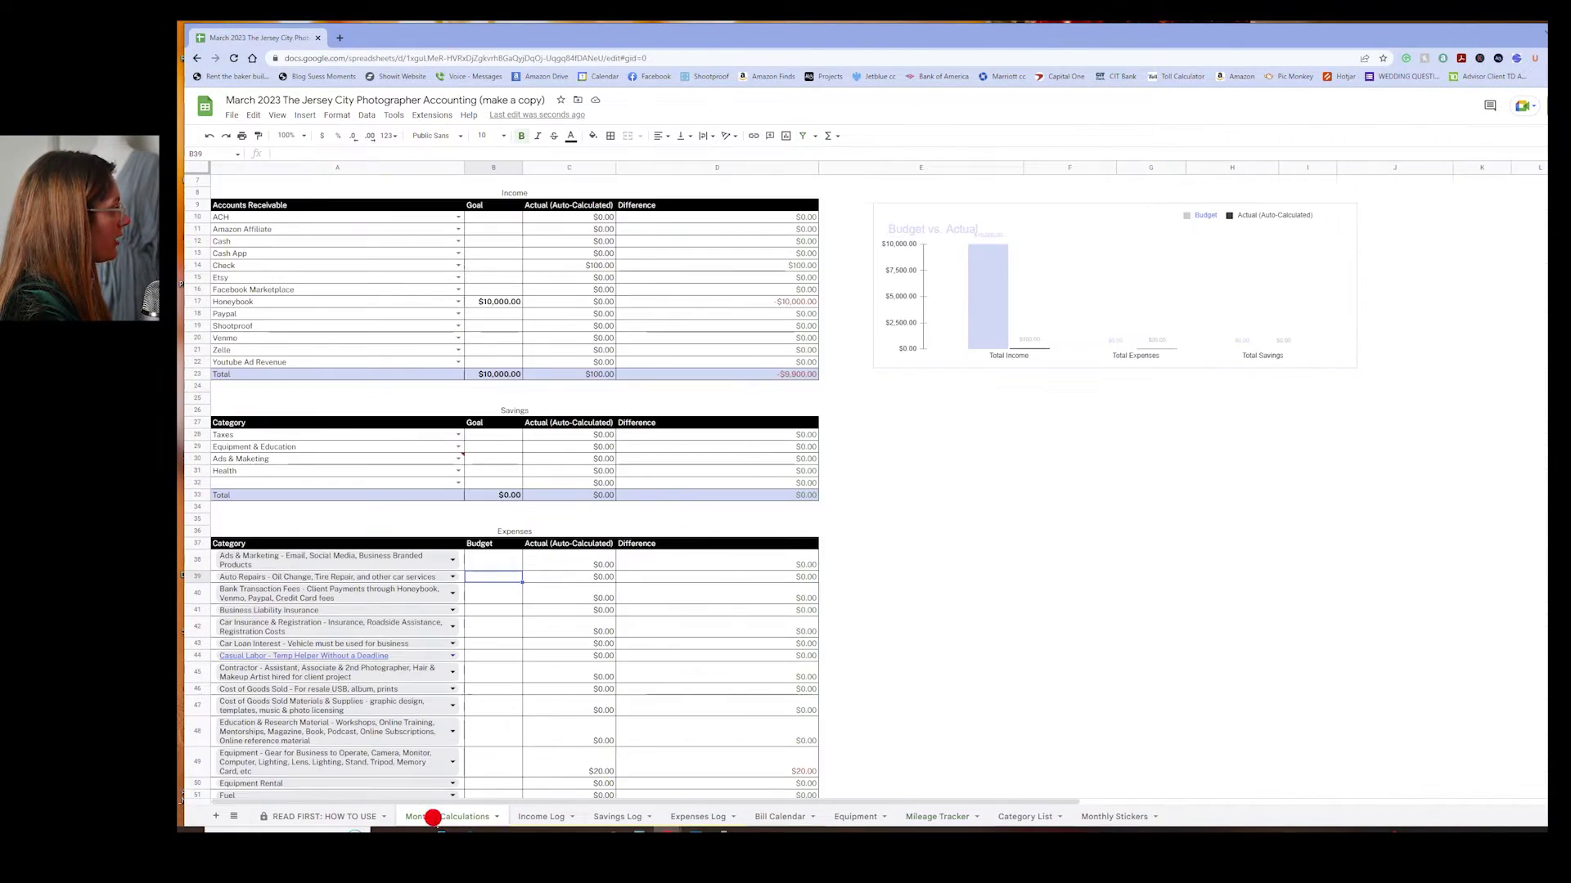
# Inspect the Check income amount and income Total difference formulas, then scroll through the expenses
pyautogui.click(623, 496)
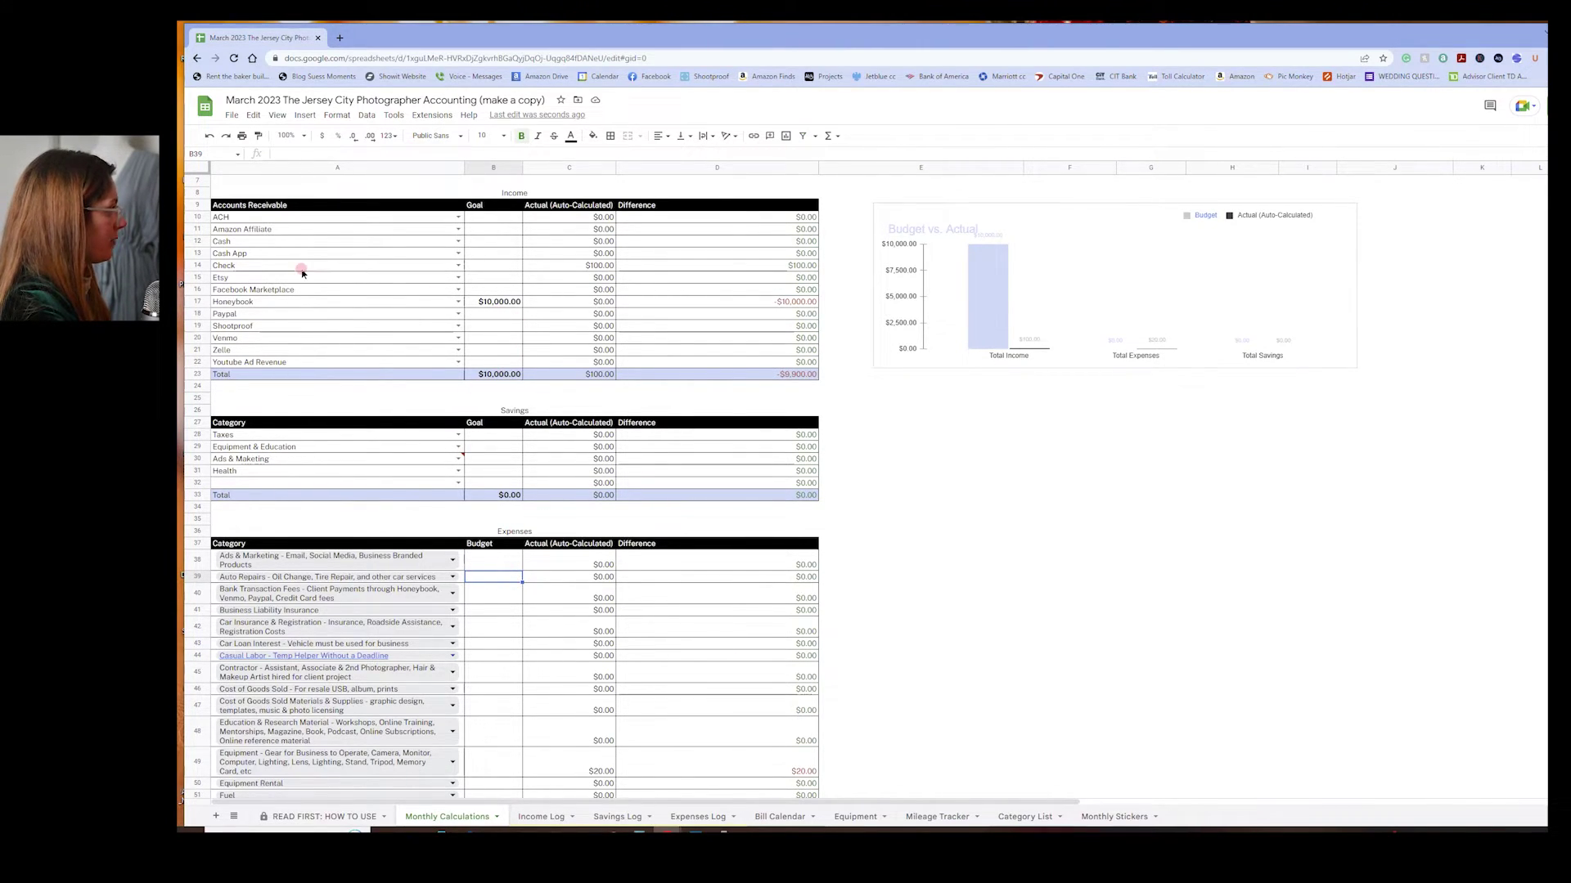
pyautogui.click(607, 263)
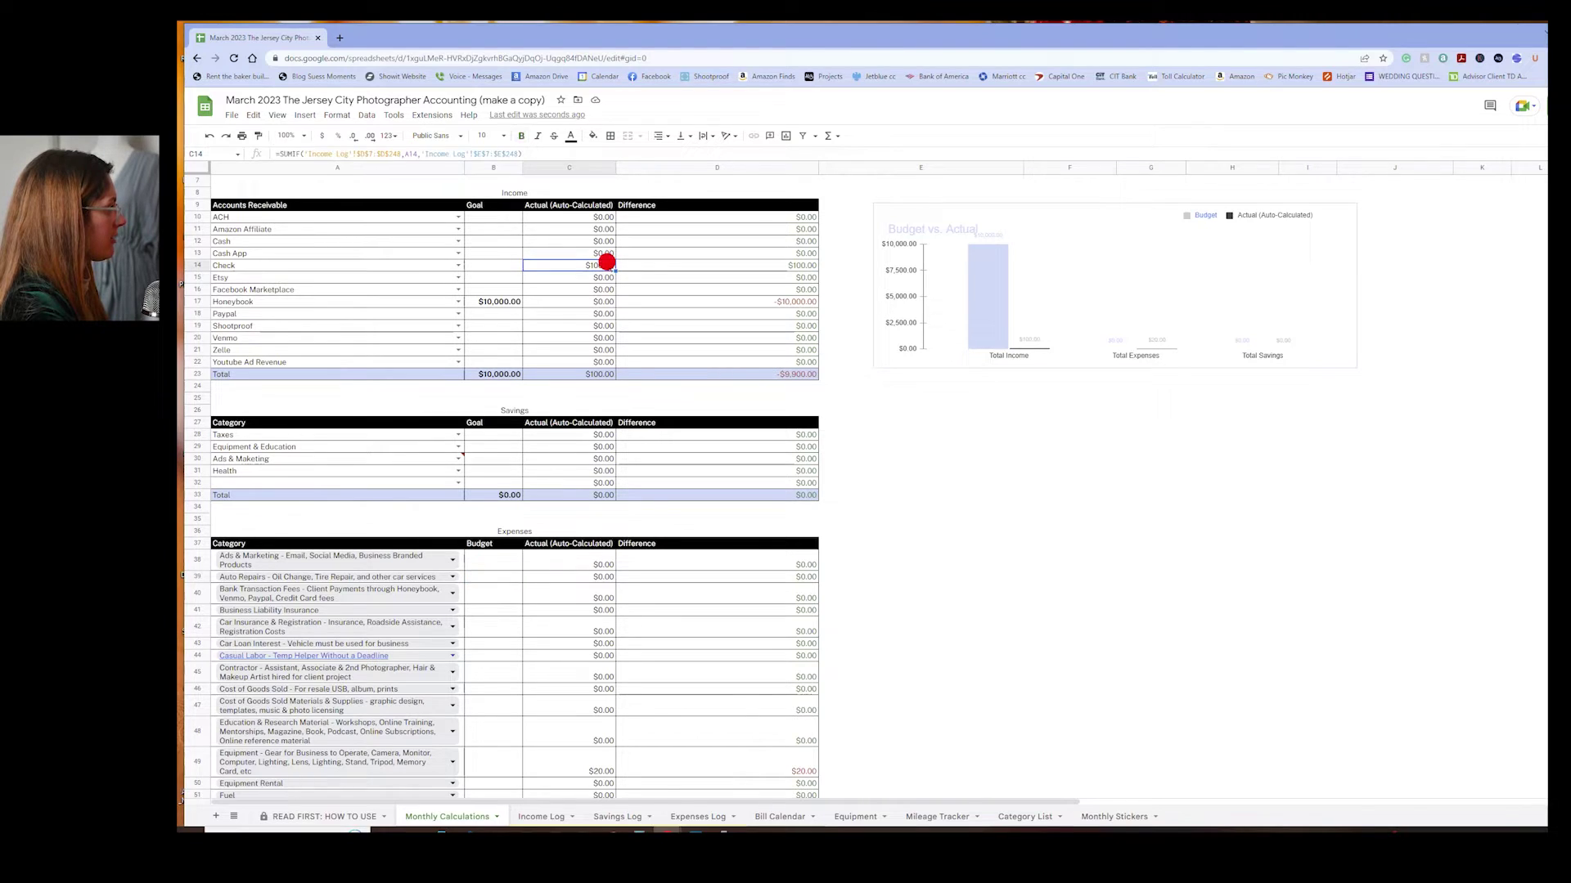
pyautogui.click(797, 373)
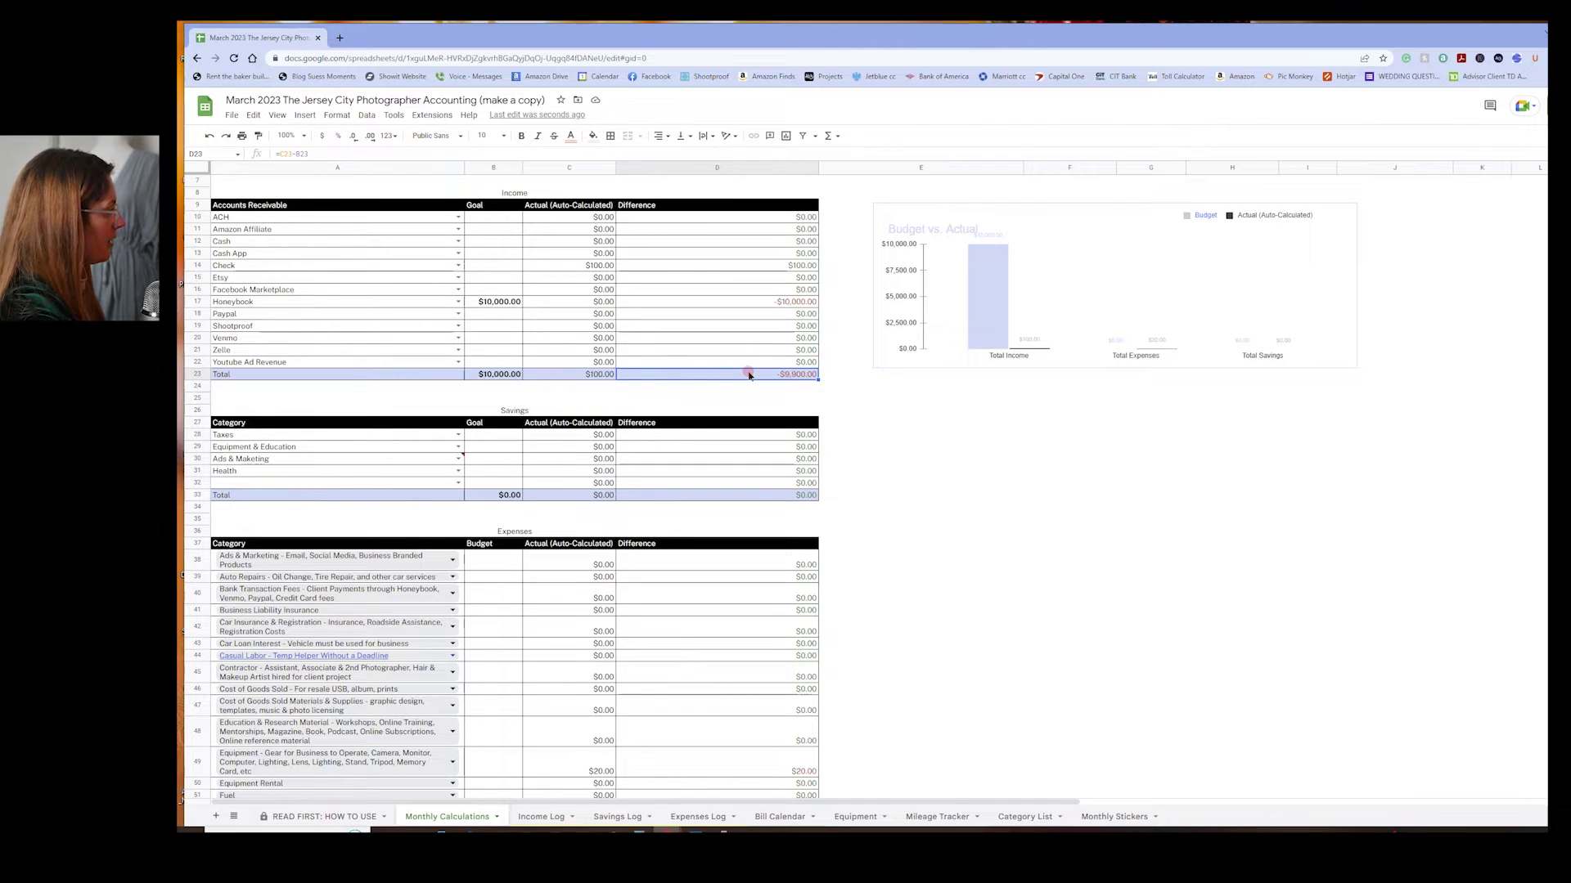
pyautogui.scroll(-2, 457, 495)
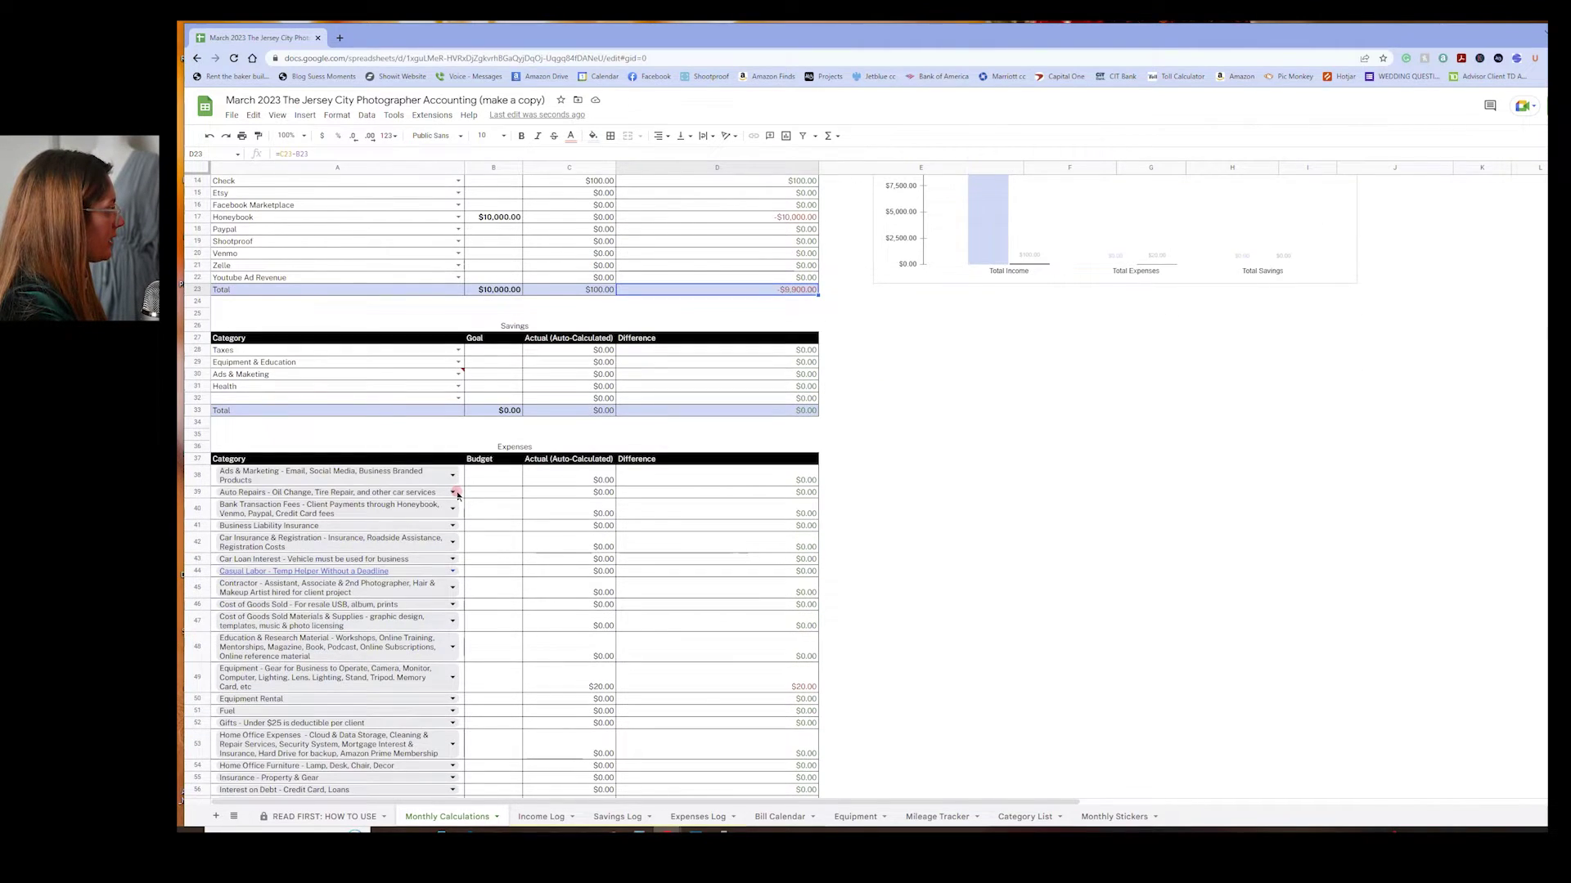
pyautogui.scroll(-3, 457, 495)
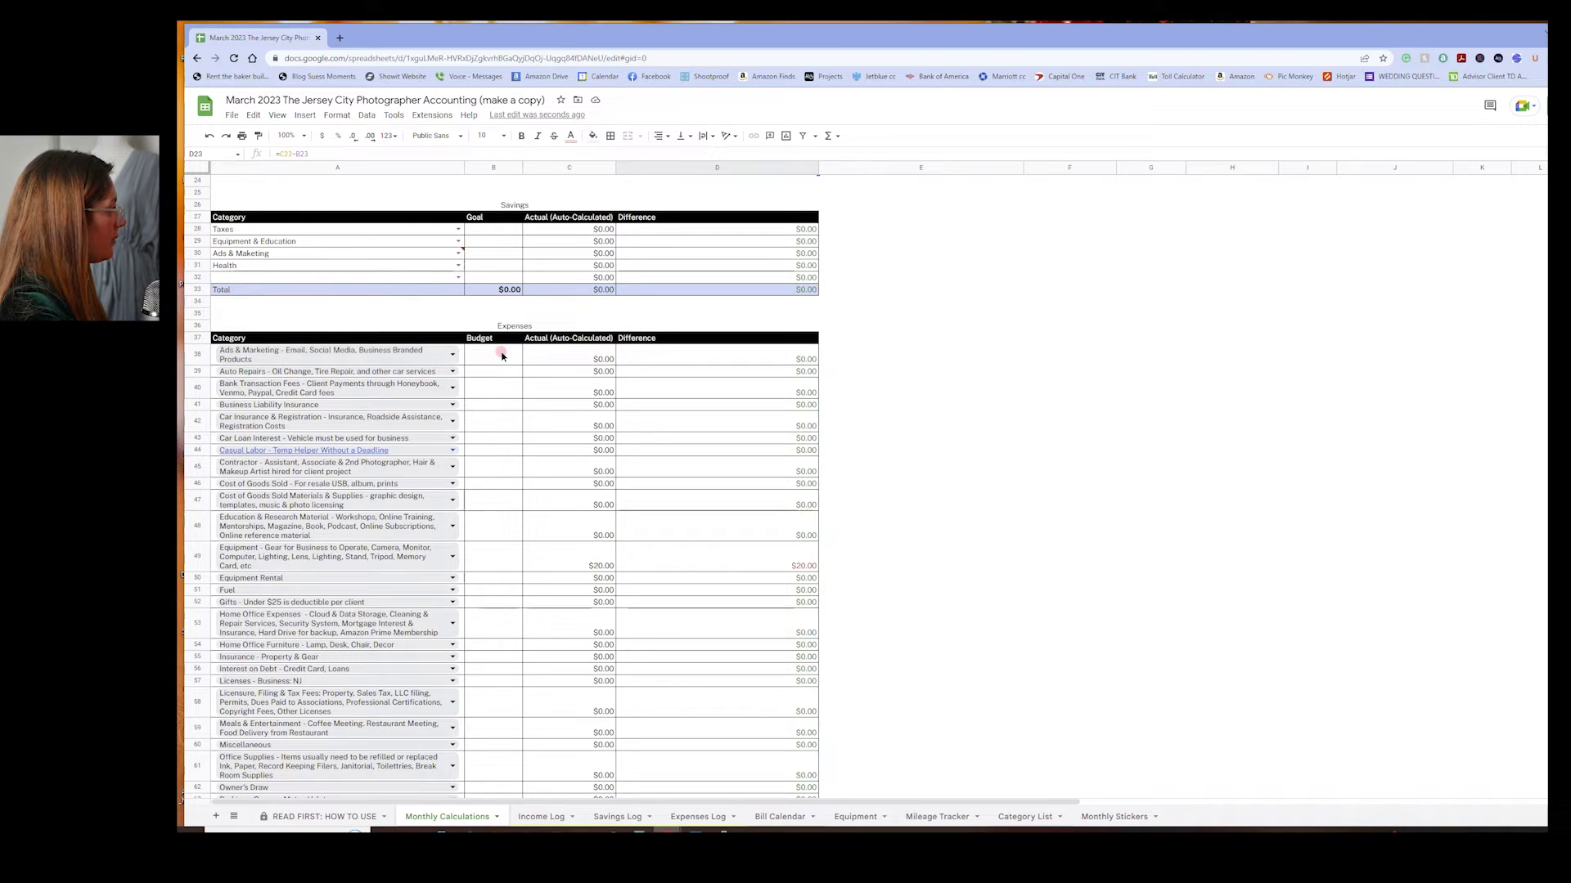
pyautogui.scroll(-2, 504, 368)
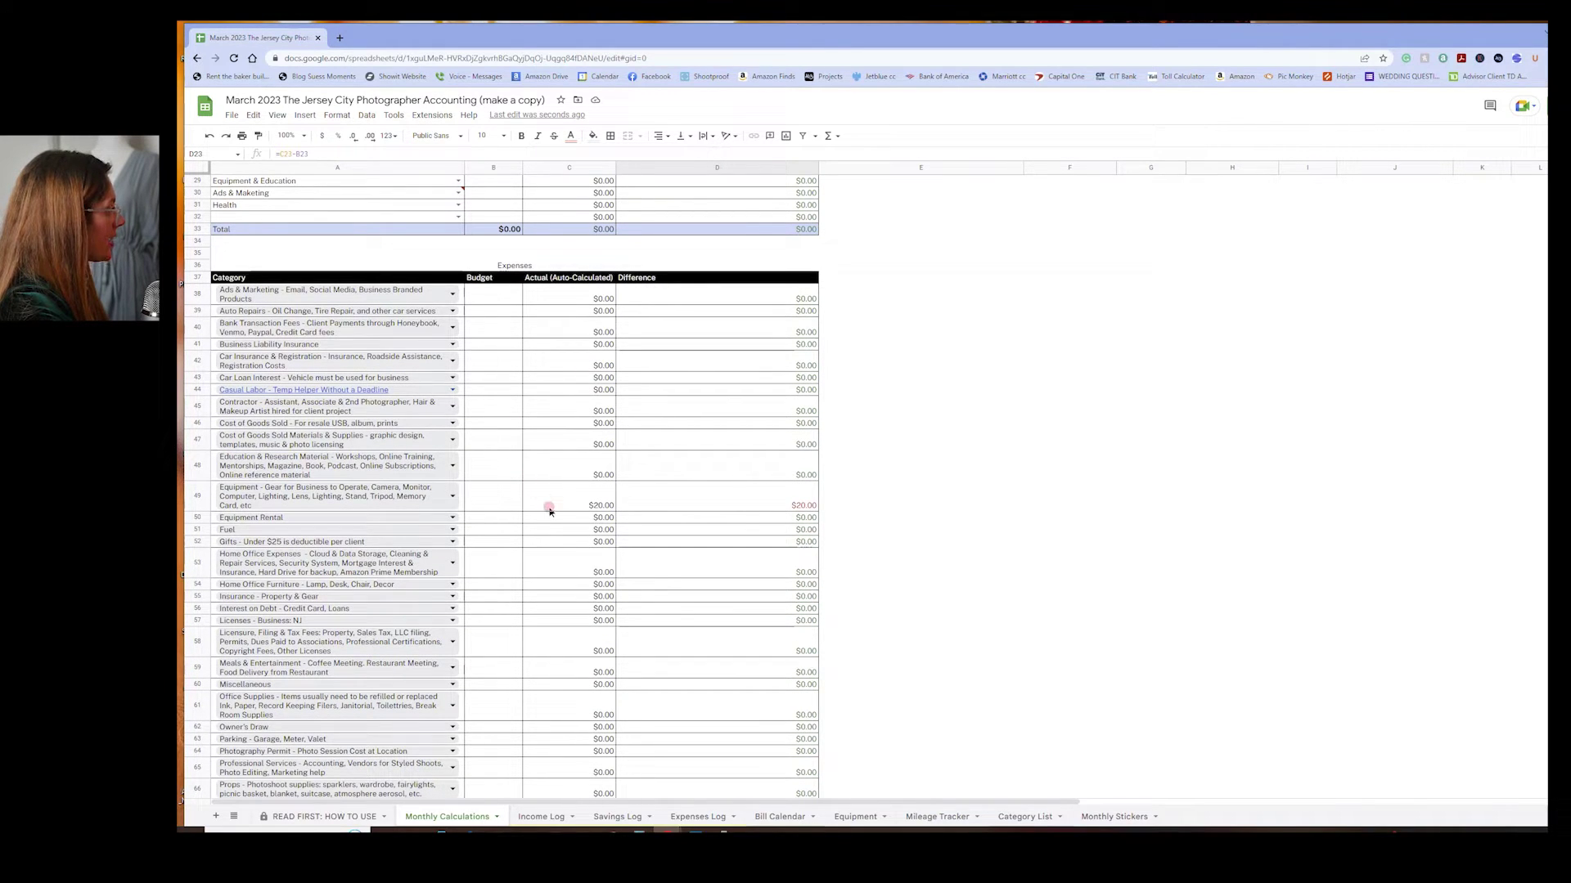
pyautogui.scroll(-7, 799, 501)
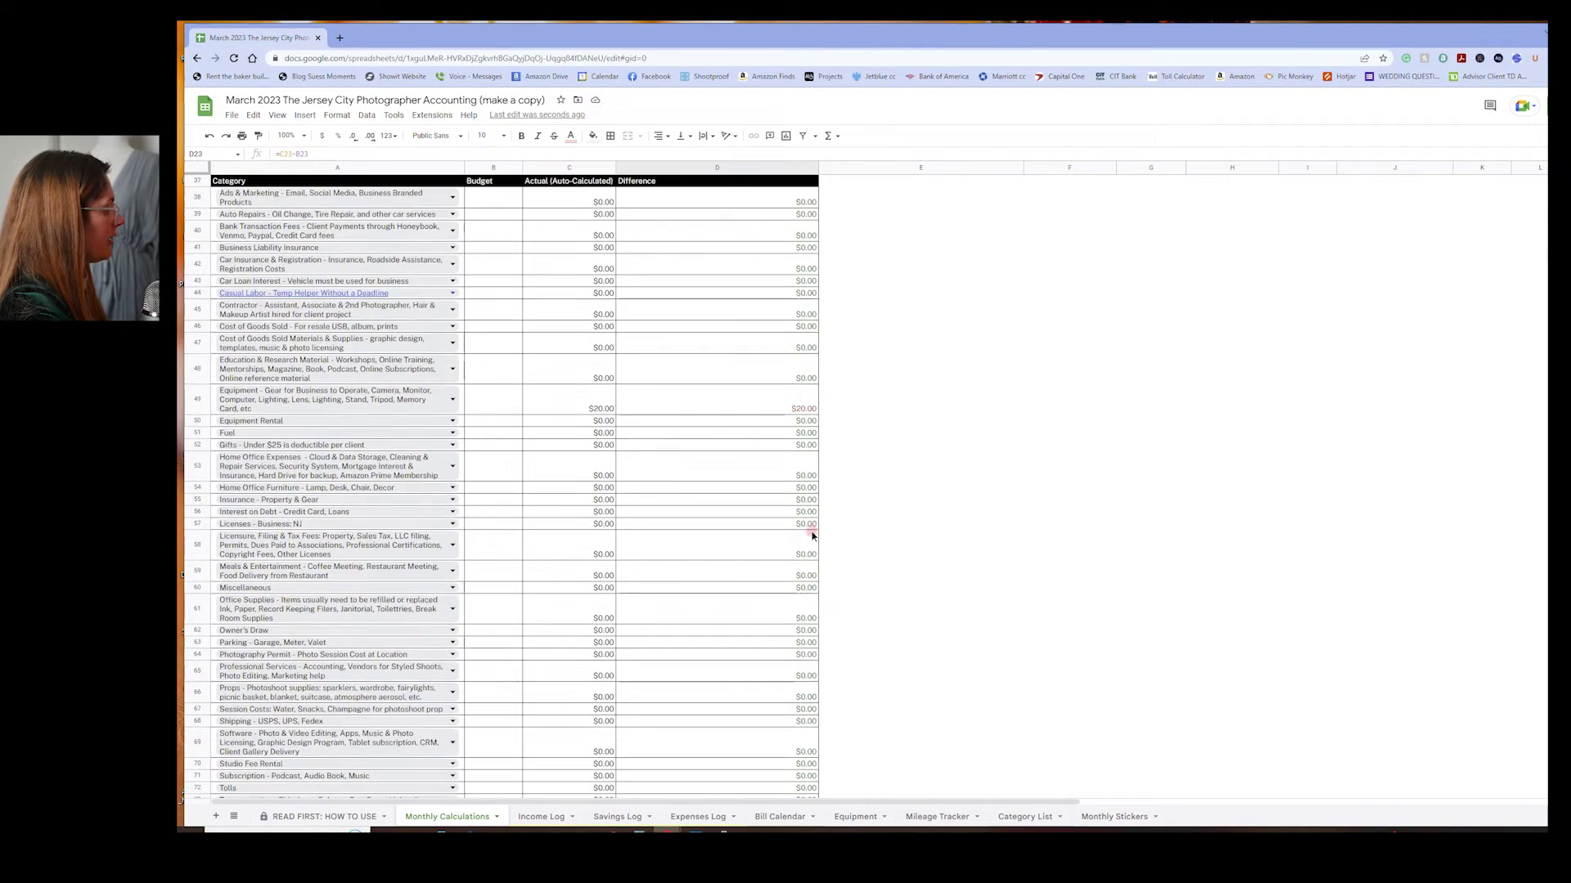
pyautogui.scroll(14, 491, 283)
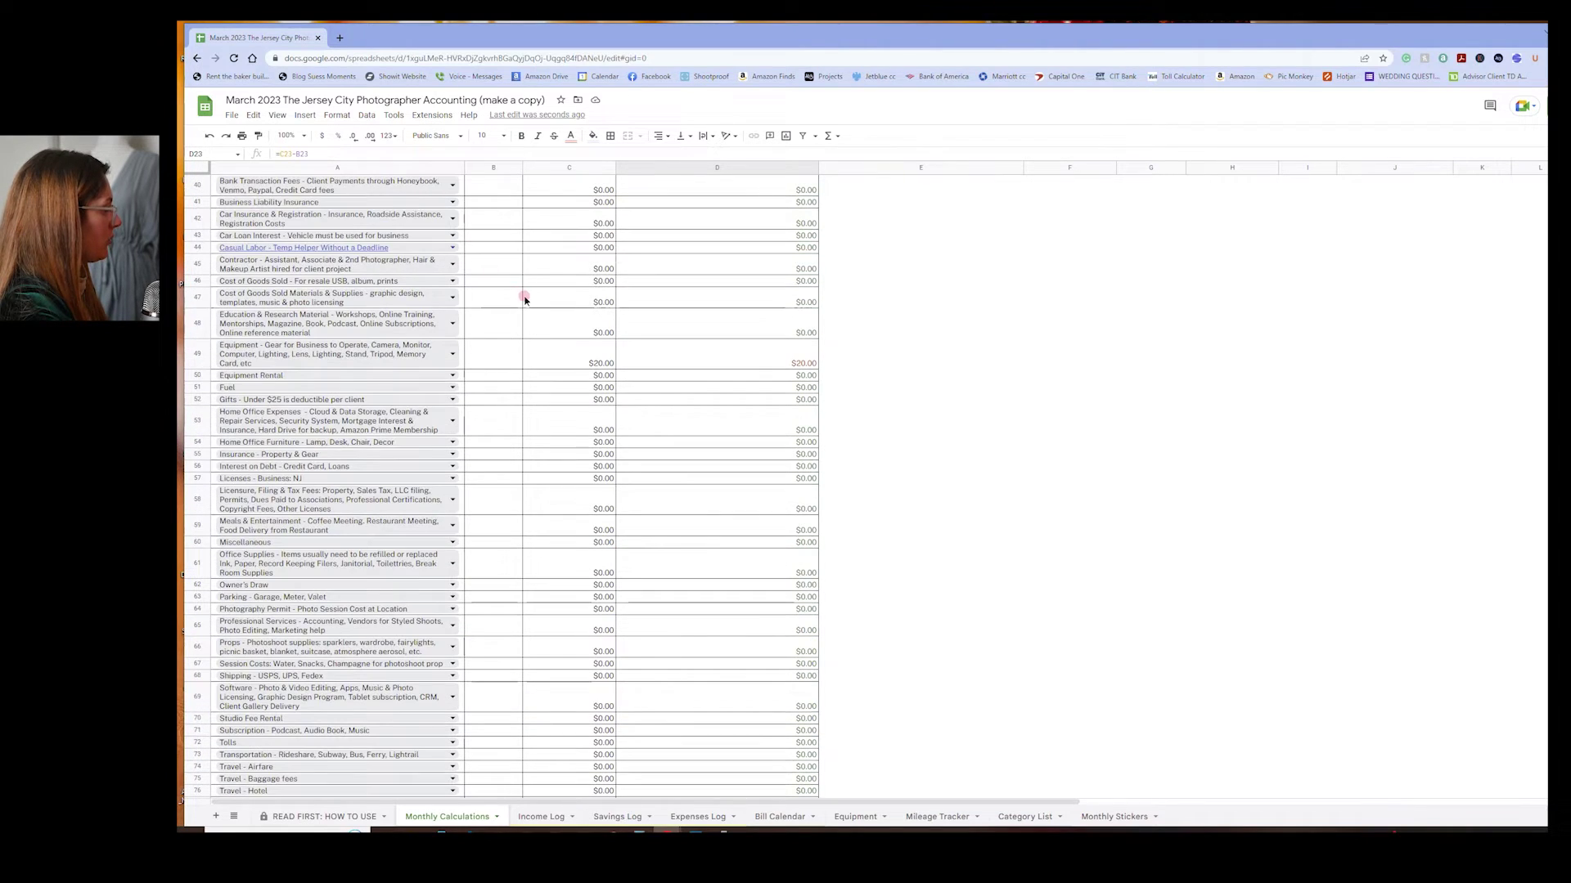
pyautogui.scroll(-15, 522, 341)
pyautogui.scroll(-2, 551, 456)
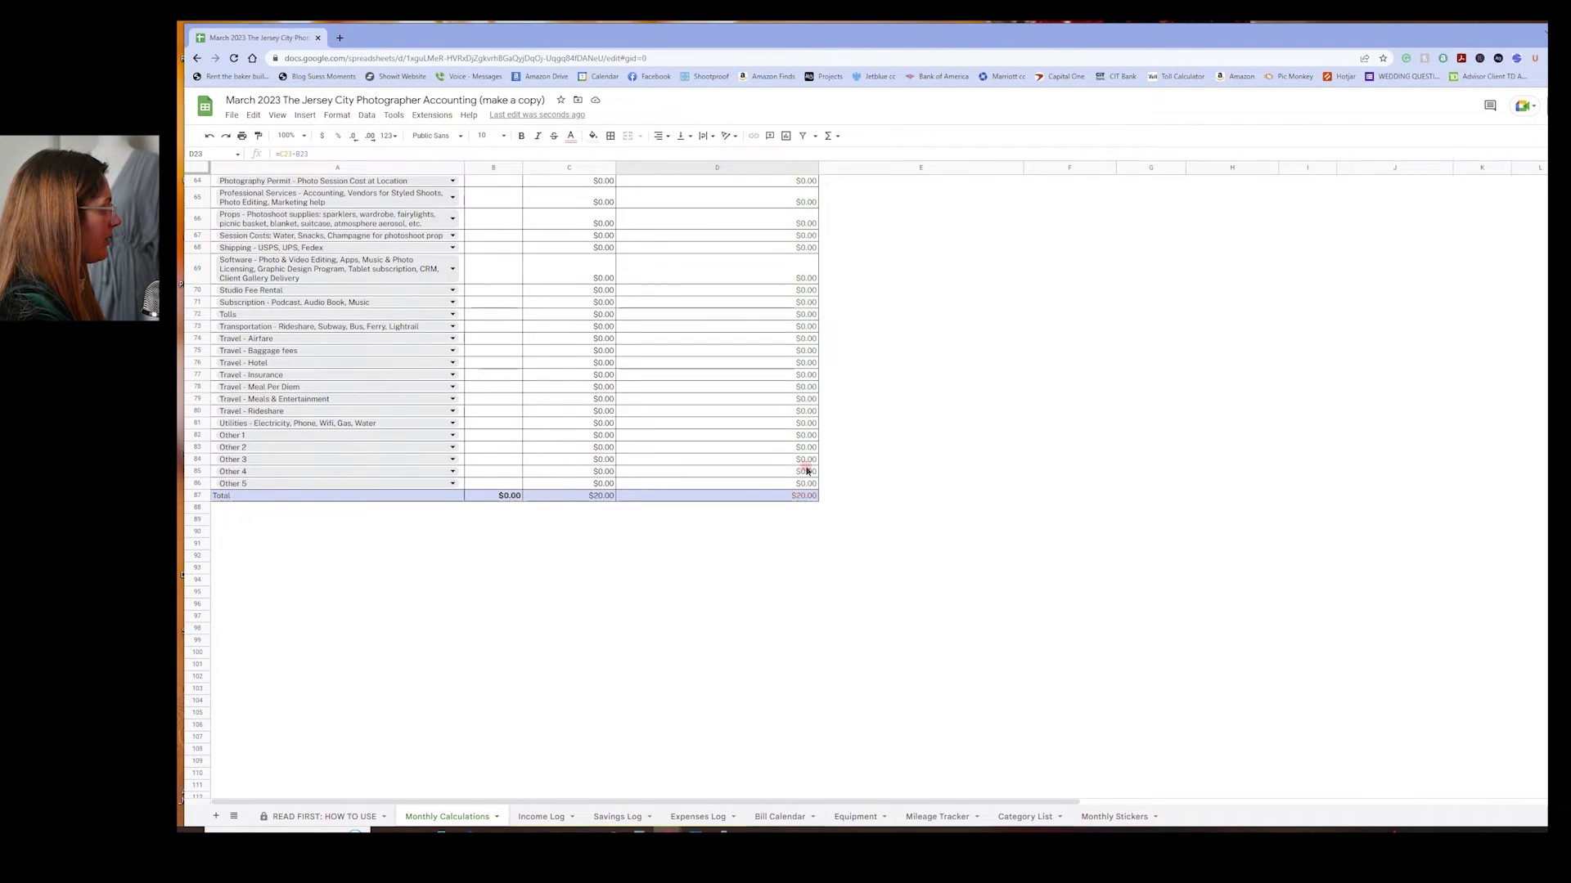
pyautogui.scroll(5, 1279, 358)
pyautogui.scroll(15, 1278, 358)
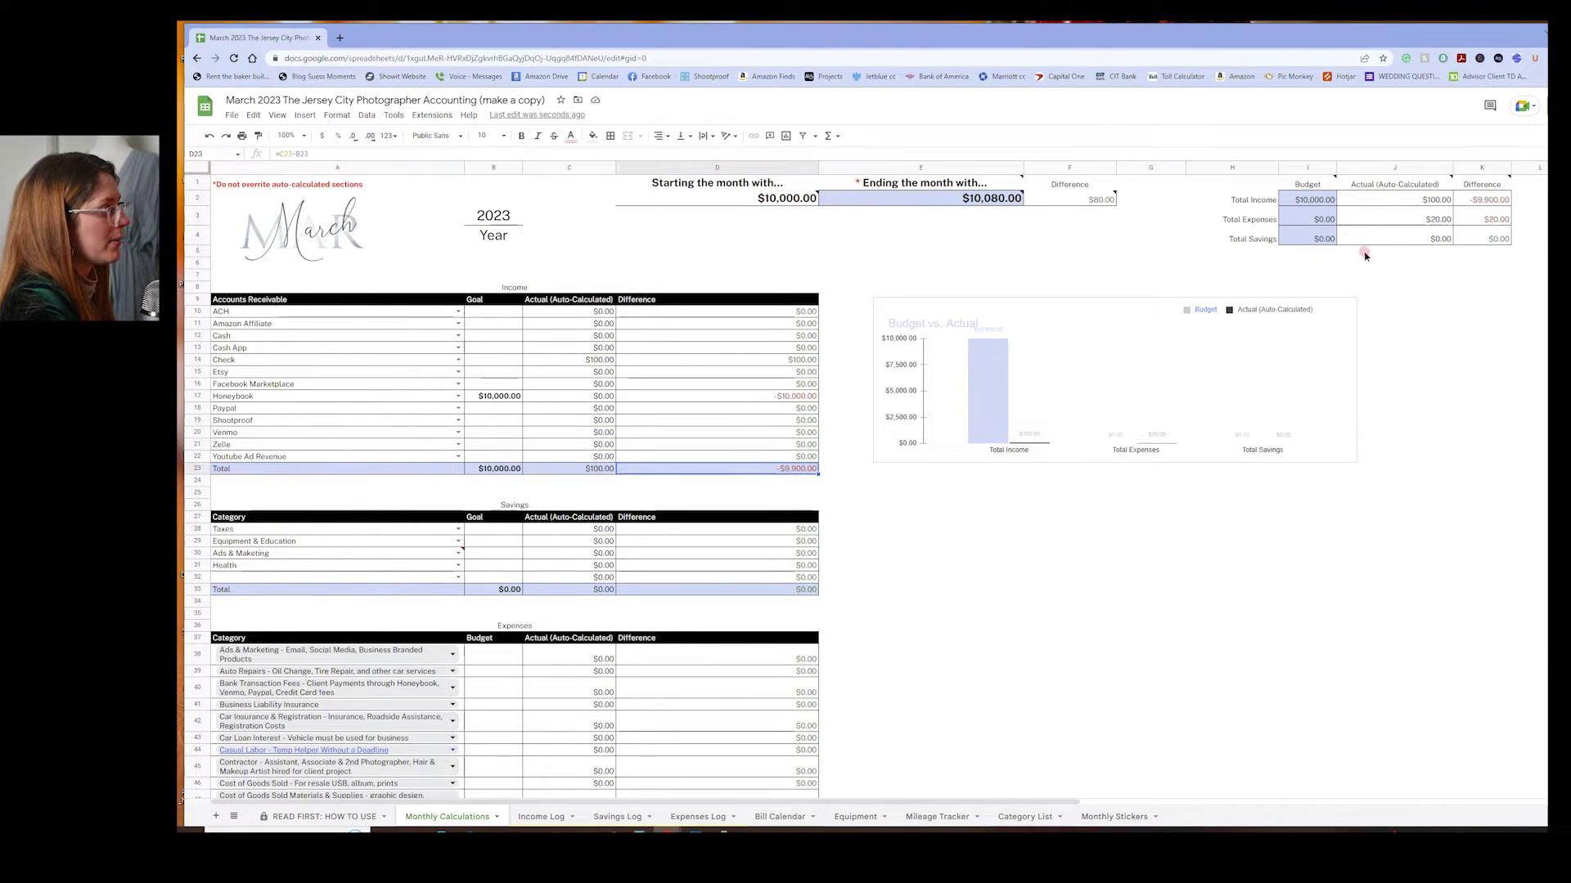
# Select the Budget vs. Actual chart, check the month-ending balance formula, and go to Savings Log
pyautogui.click(1187, 393)
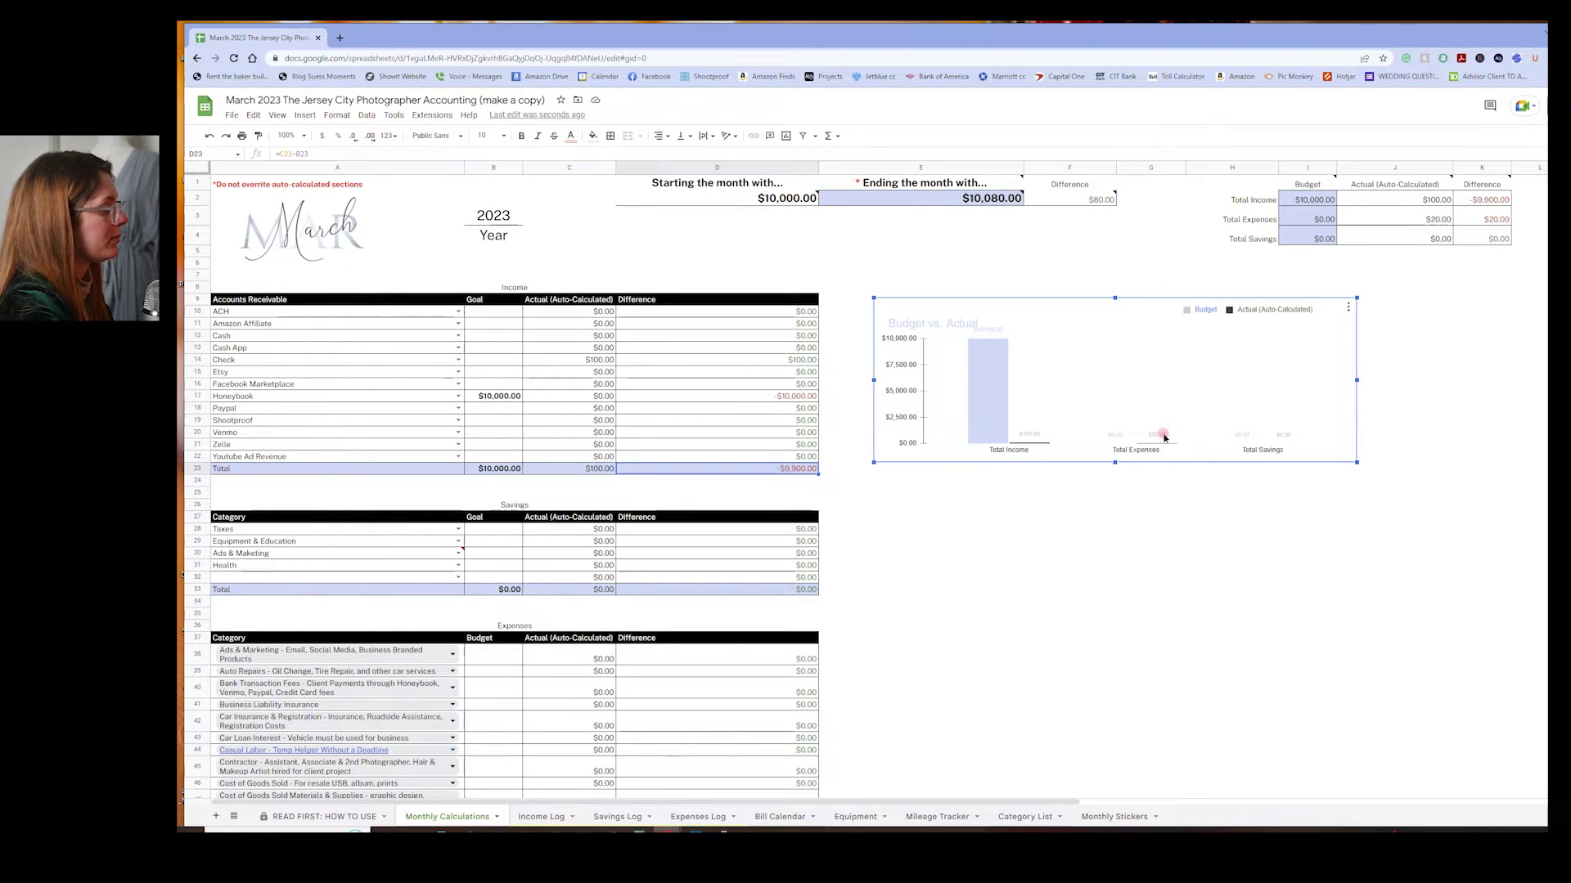
pyautogui.moveTo(944, 418)
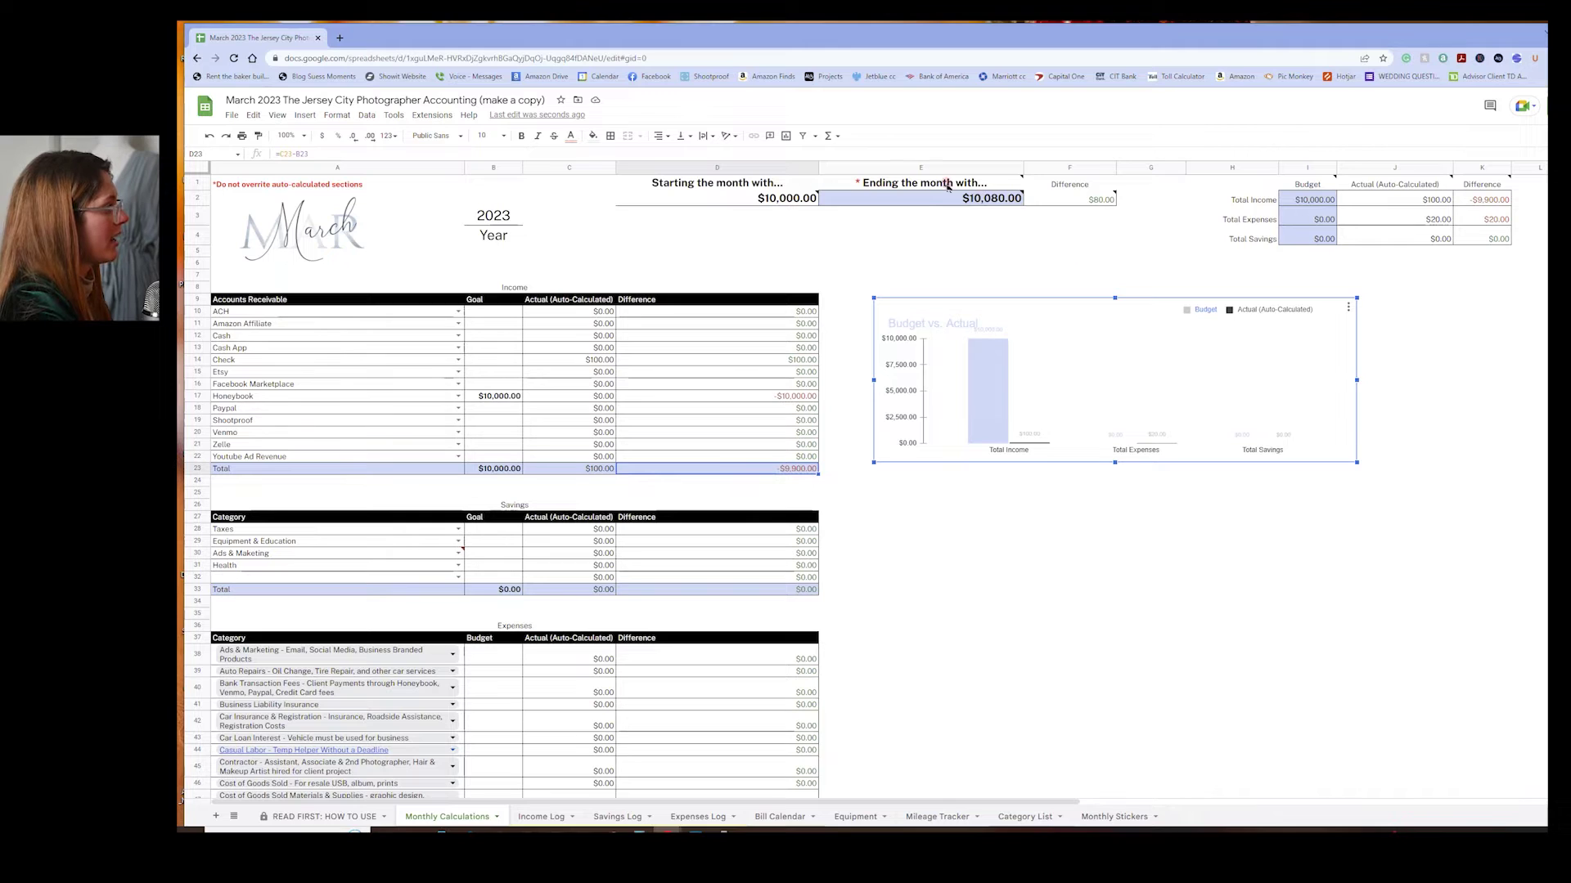
pyautogui.click(925, 197)
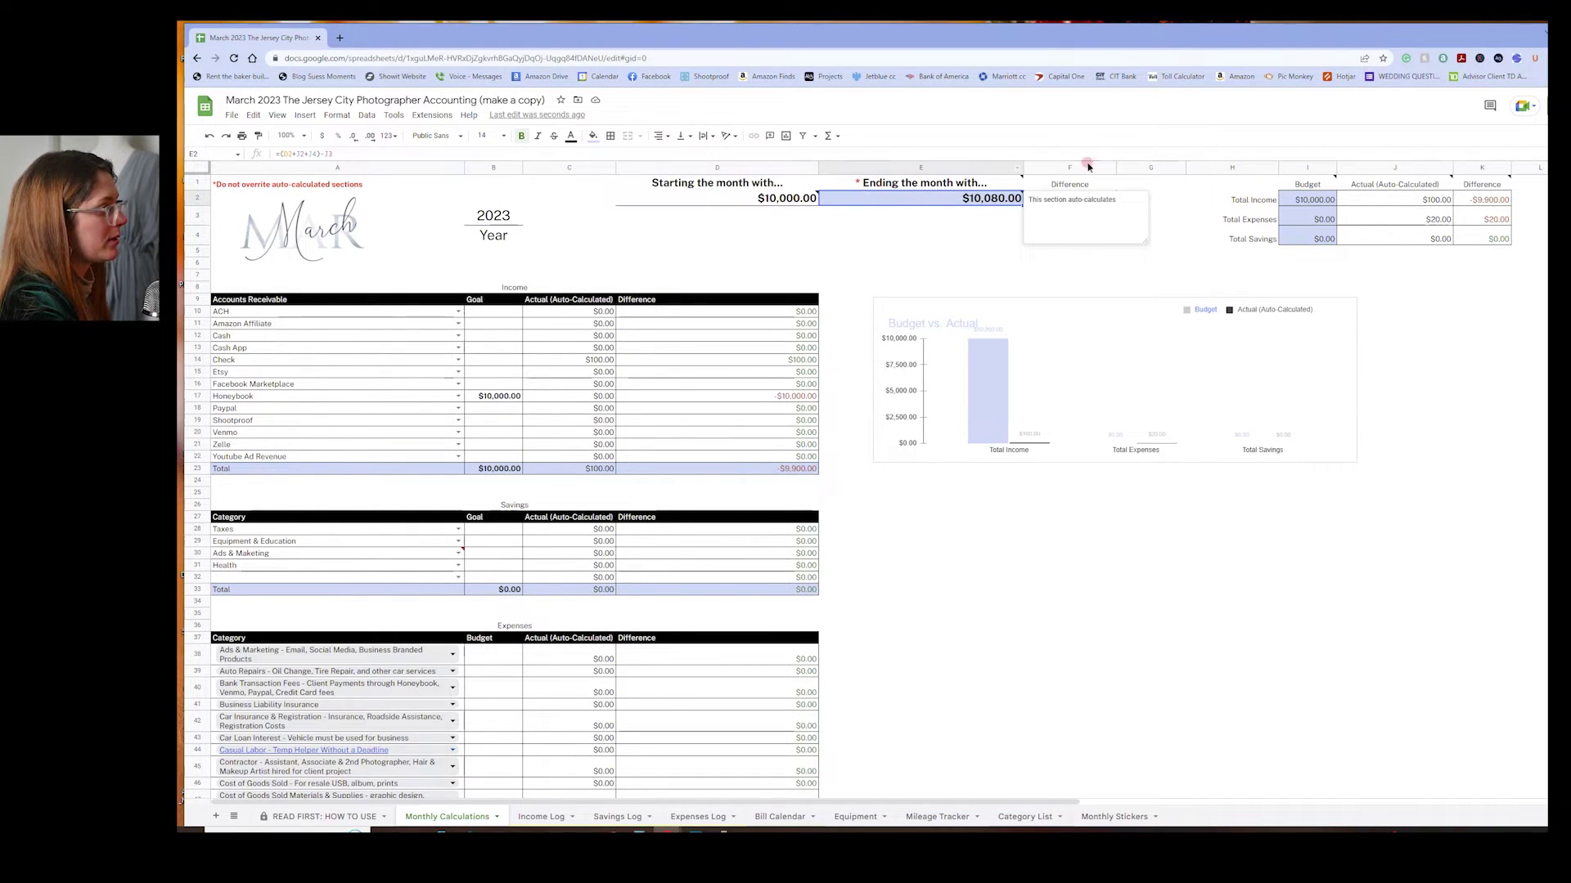
pyautogui.click(605, 817)
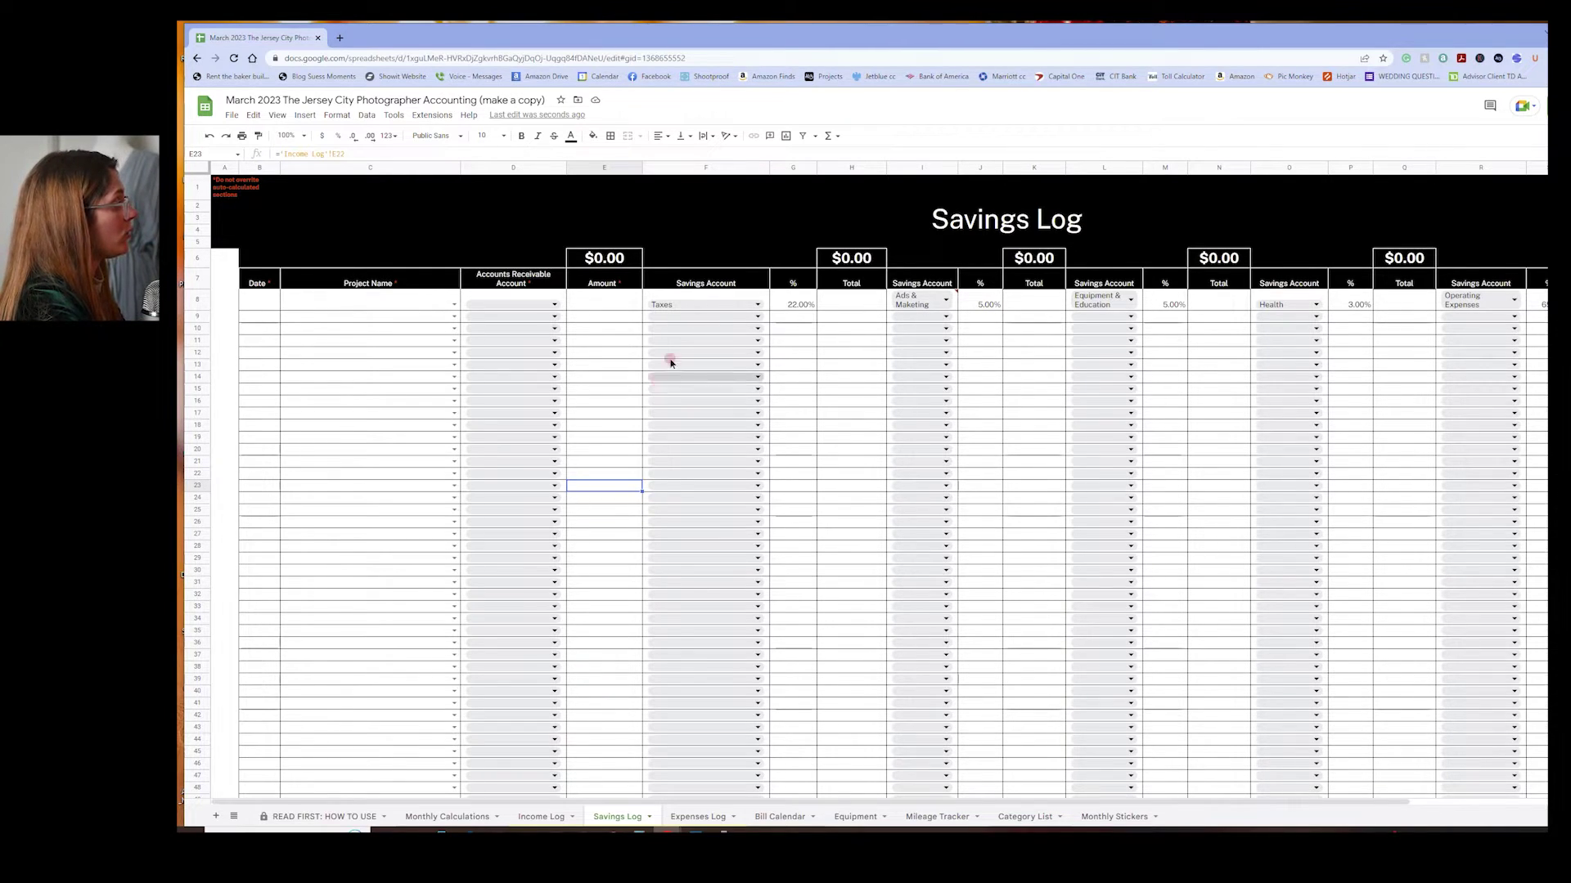
pyautogui.moveTo(738, 304)
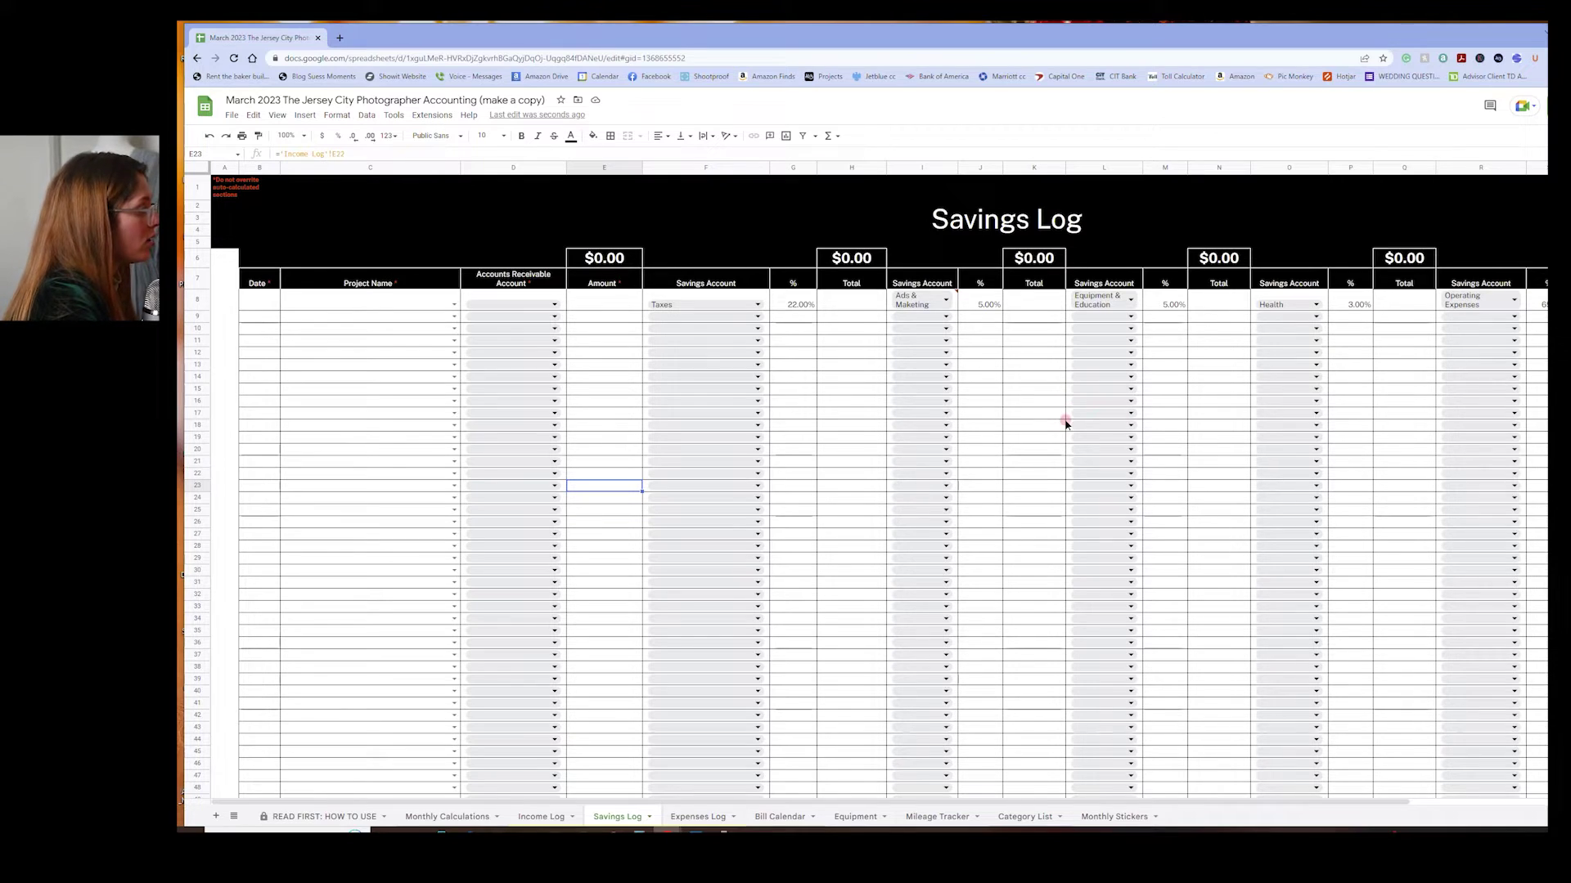
# Enter date 3/1/2023 and project name '3.1.23 Headshot Session' in the first log row
pyautogui.click(268, 302)
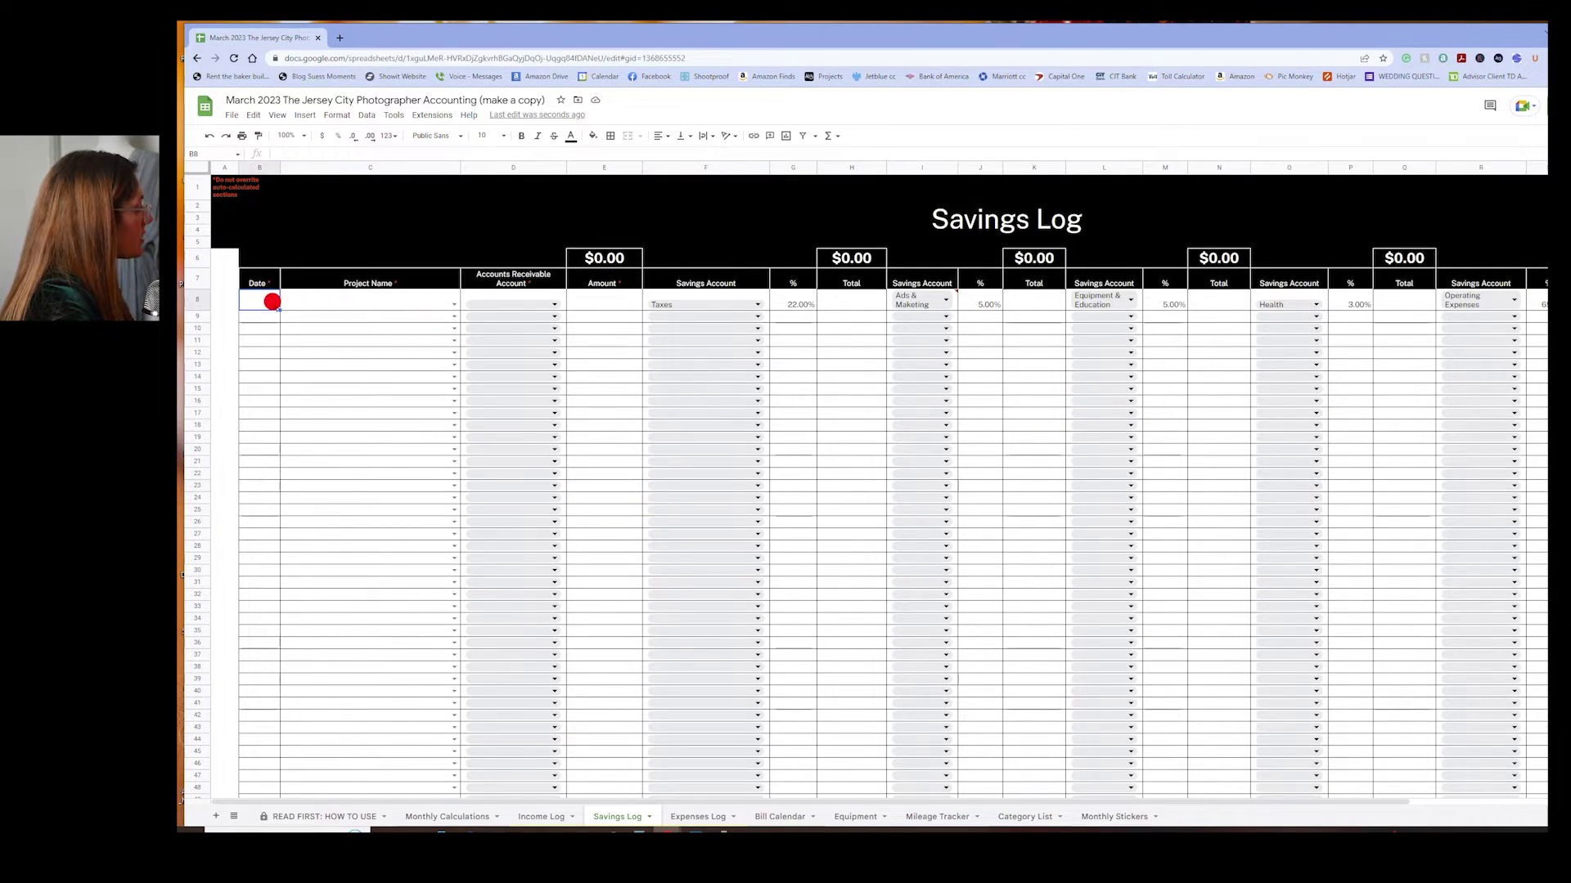
pyautogui.write('3/1/2023')
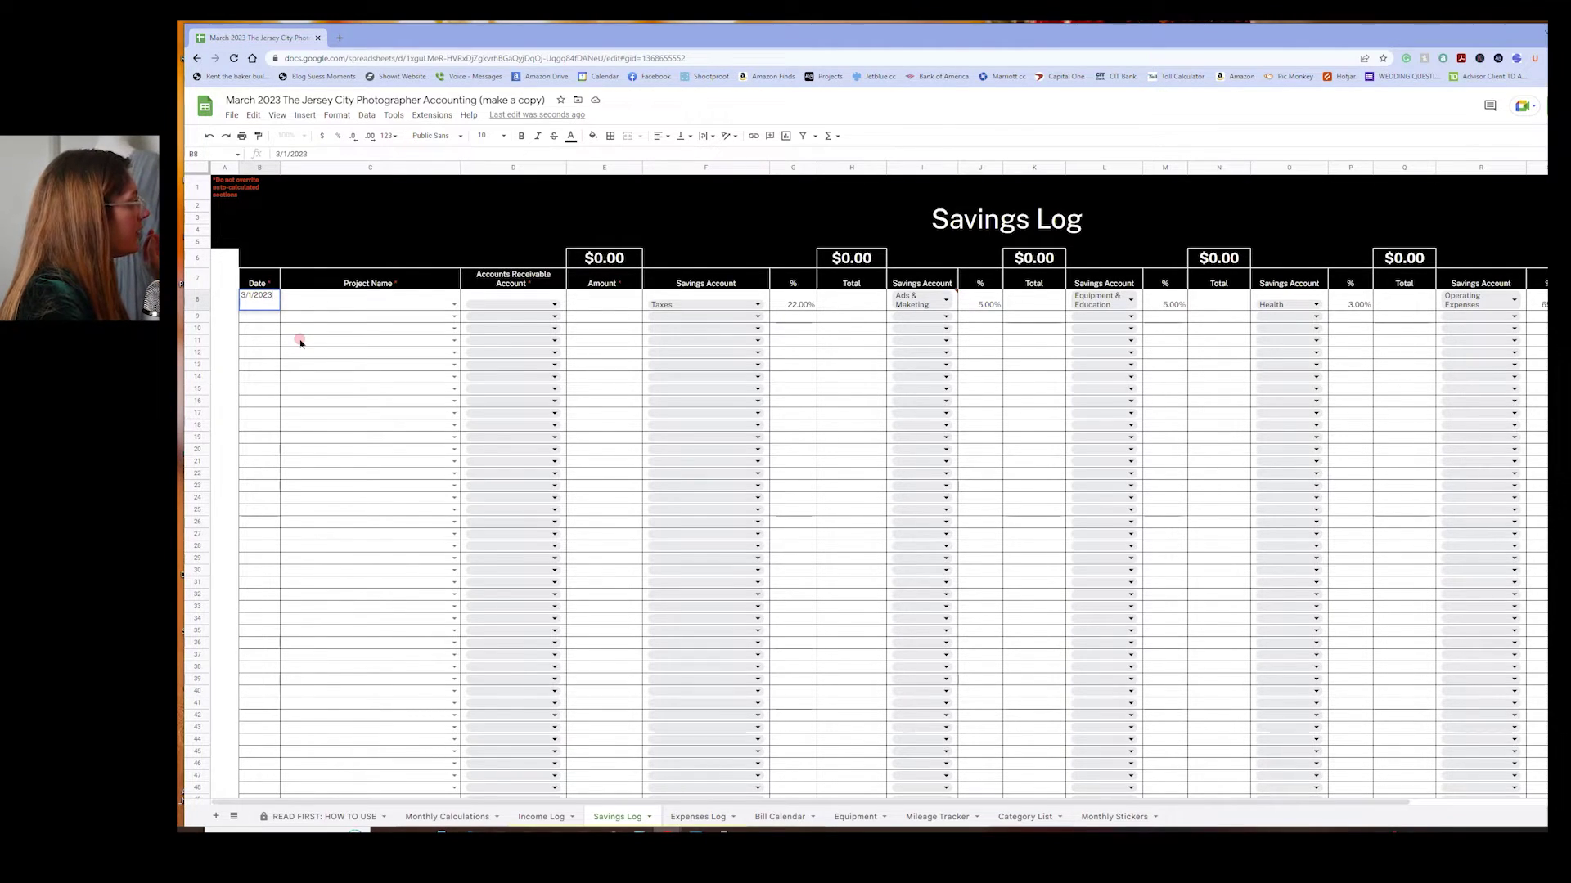
pyautogui.press('Tab')
pyautogui.write('3.1.23 Headshot Session')
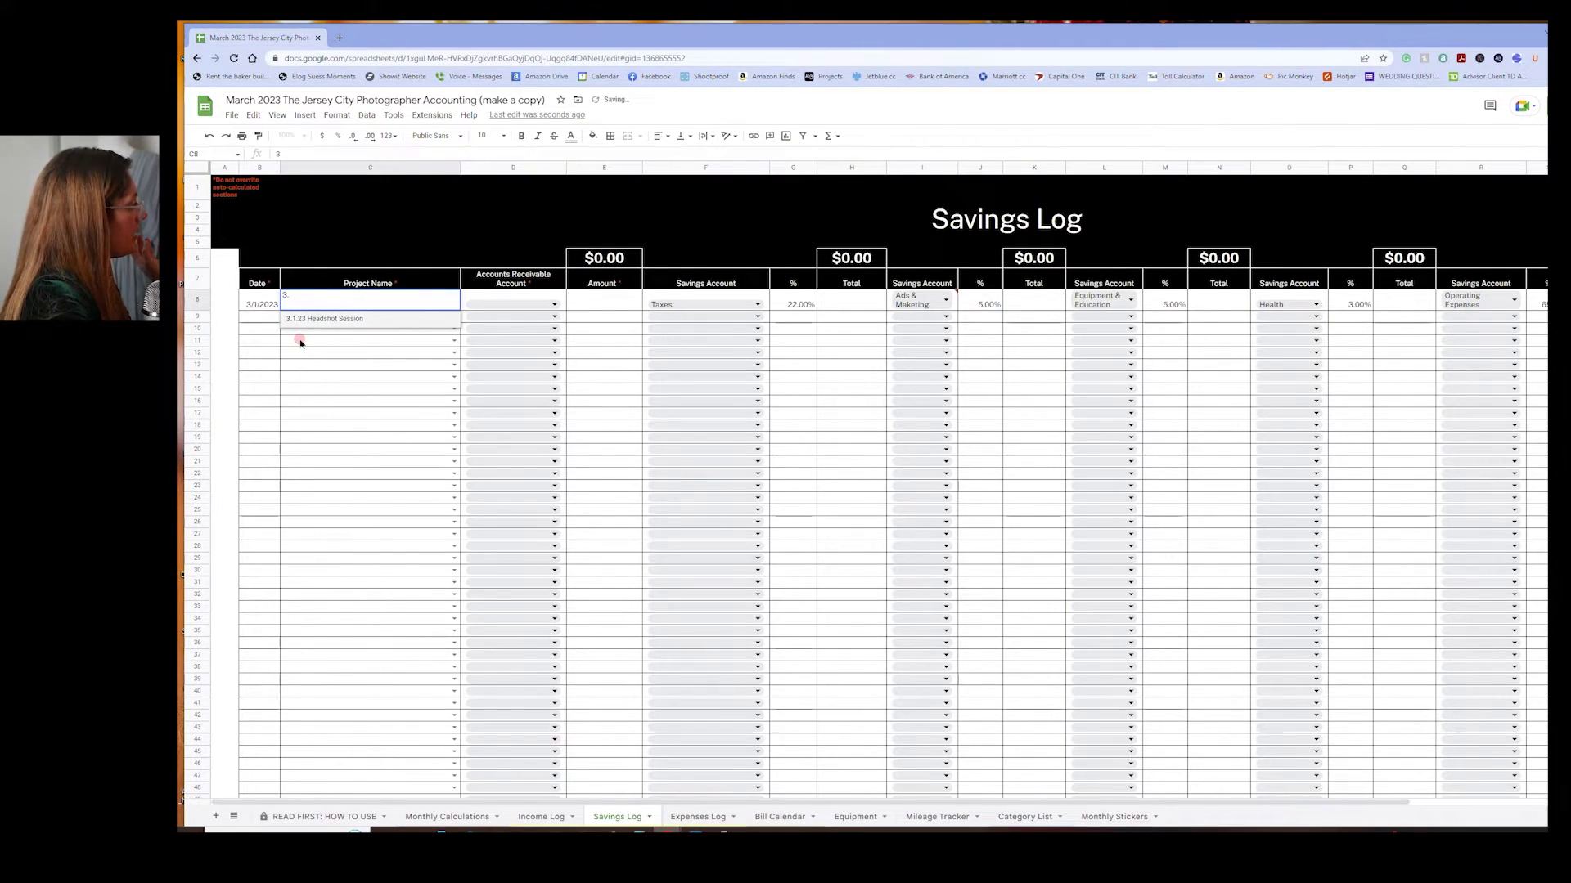
pyautogui.press('Return')
pyautogui.press('Up')
pyautogui.press('Right')
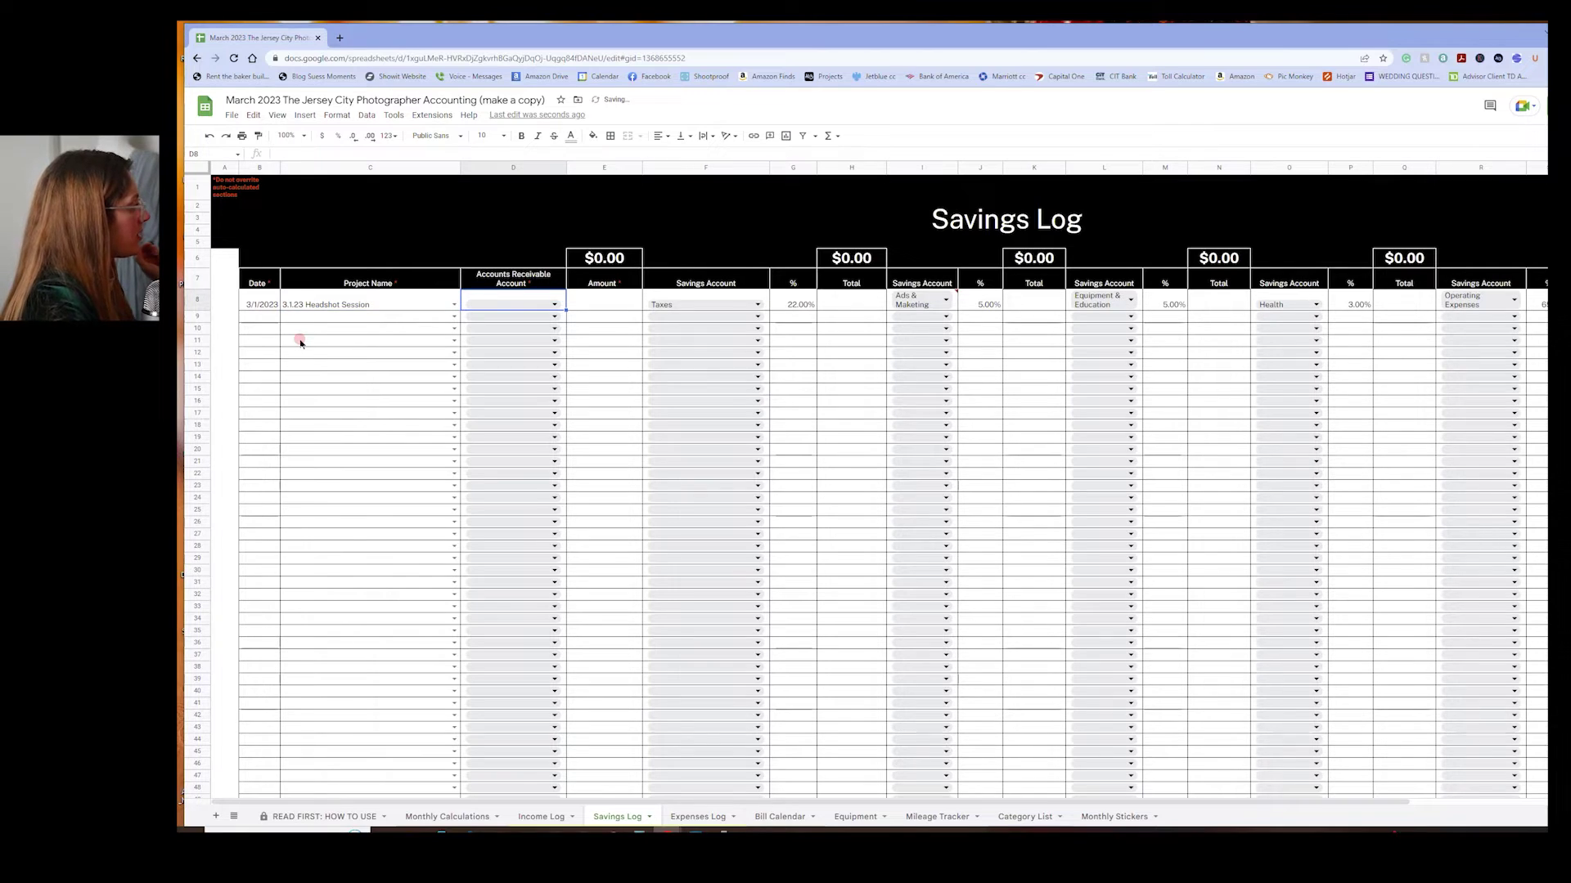
# Choose Check as the receivable account and enter the $100.00 amount
pyautogui.click(556, 307)
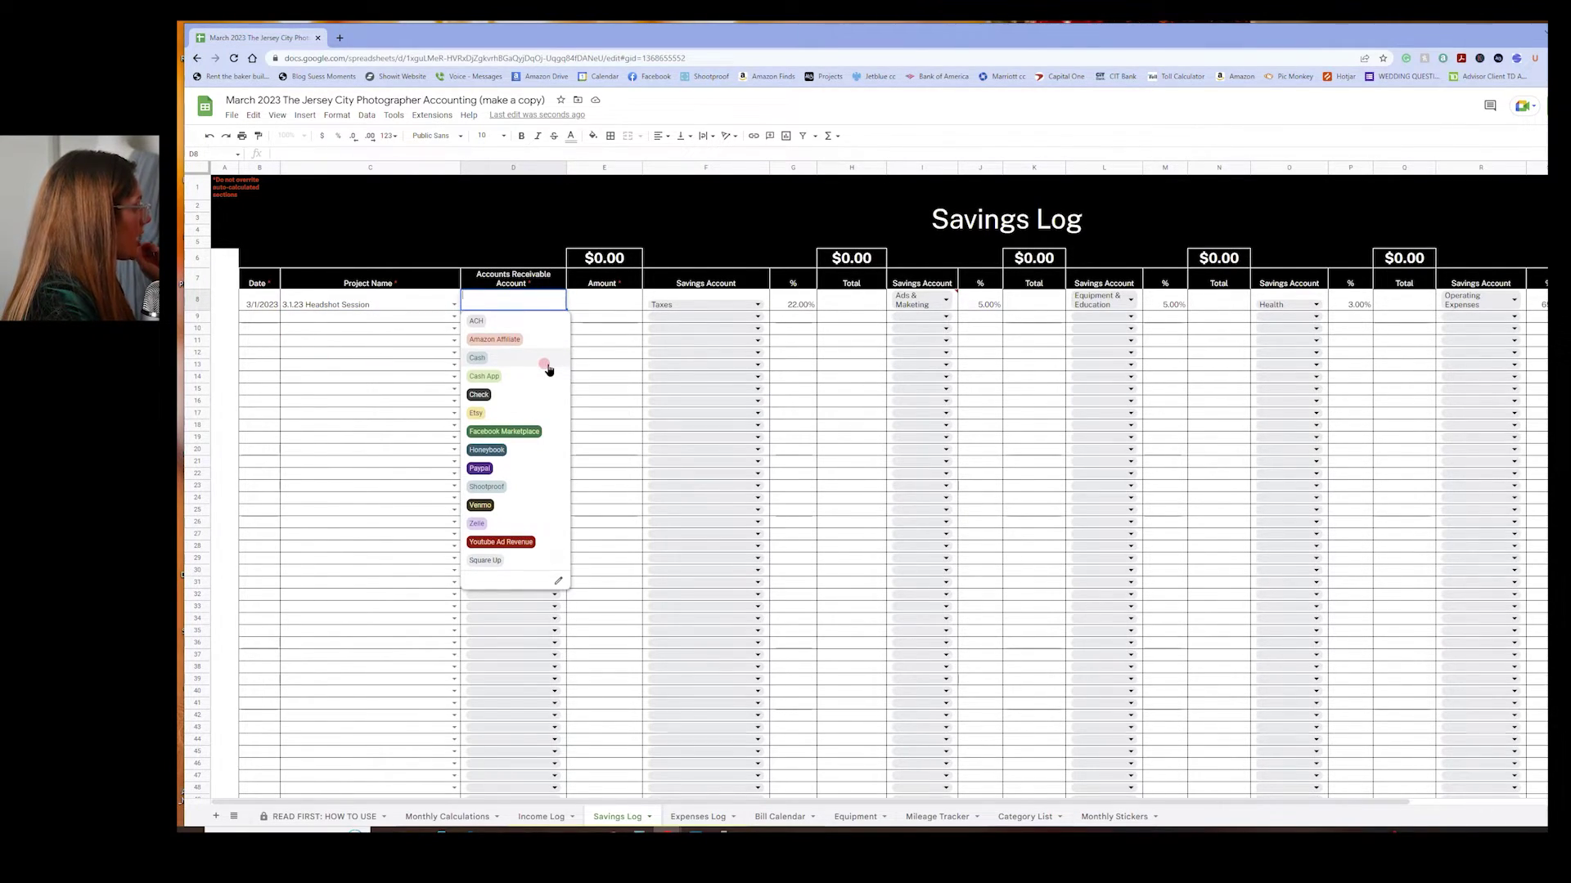
pyautogui.click(544, 396)
pyautogui.click(591, 301)
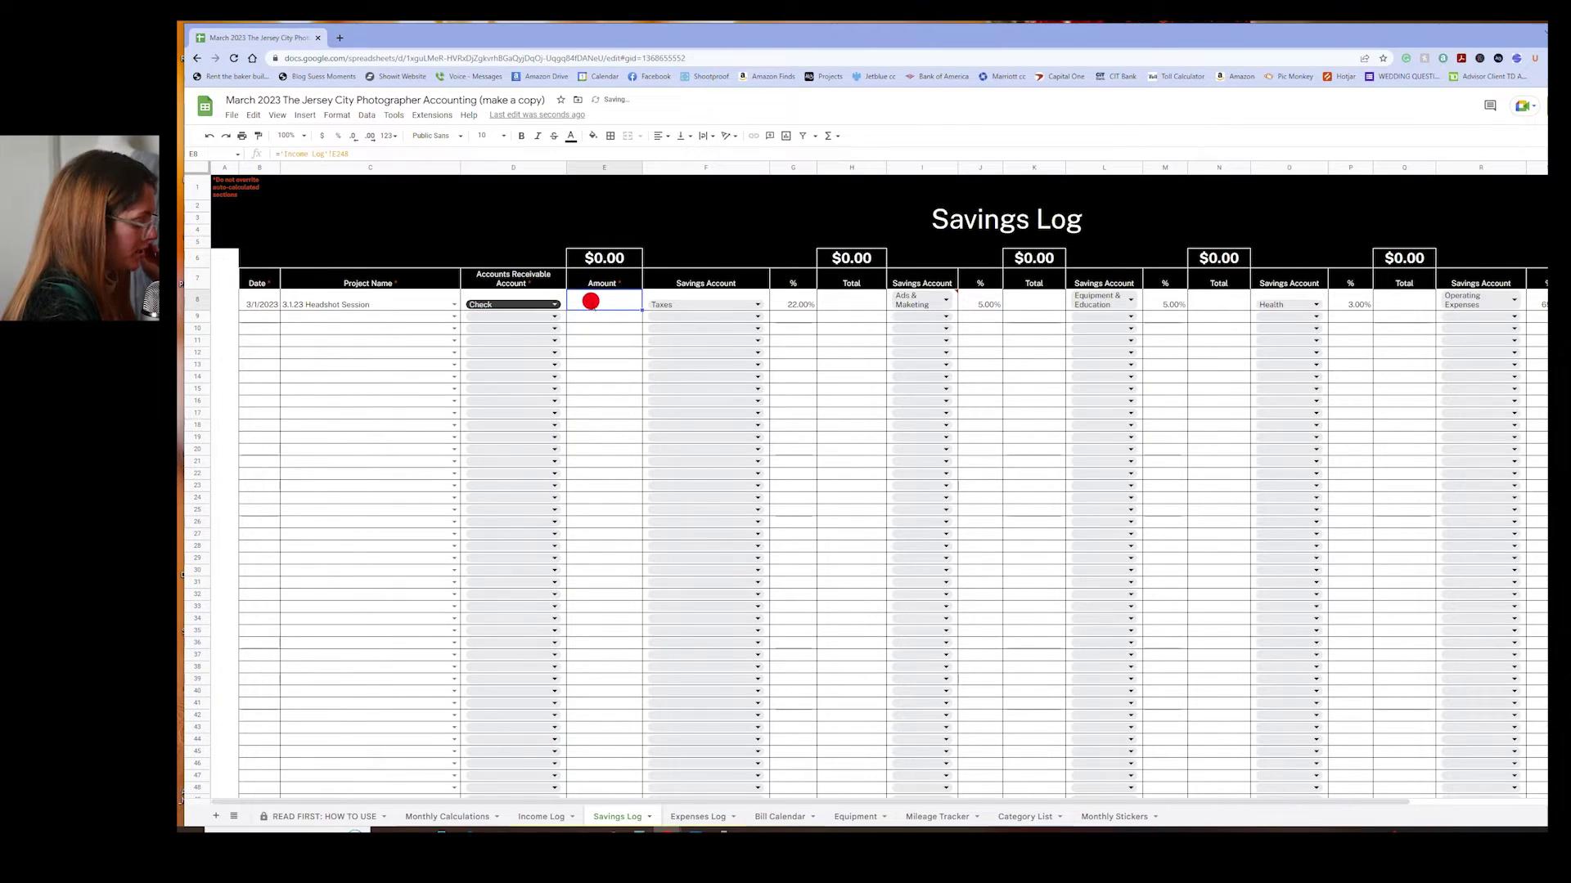
pyautogui.write('100')
pyautogui.press('Tab')
pyautogui.press('Tab')
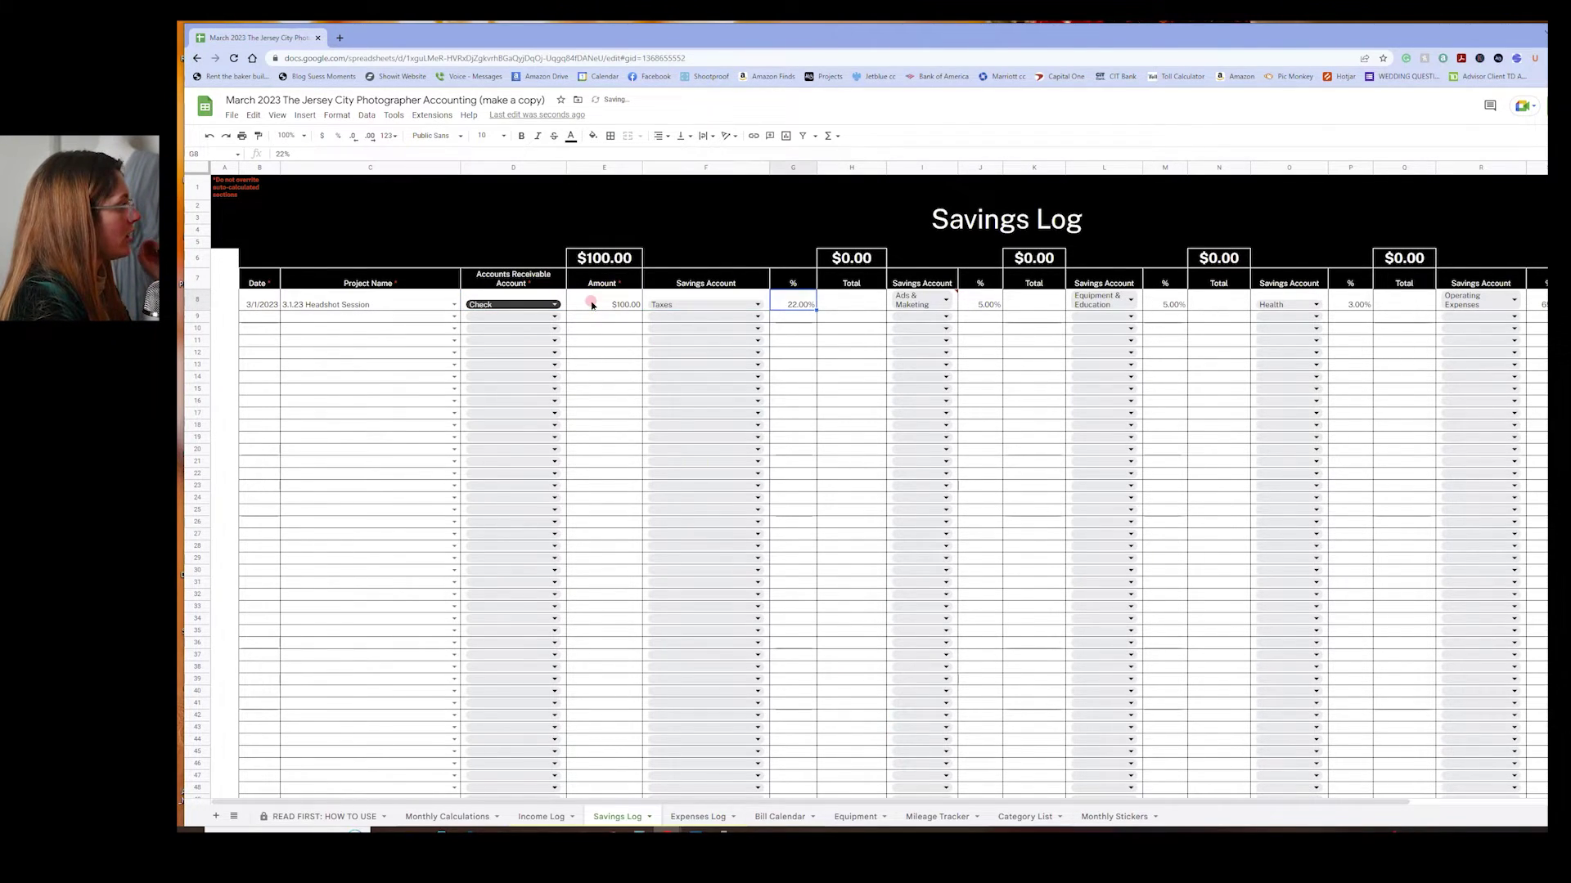
pyautogui.press('Tab')
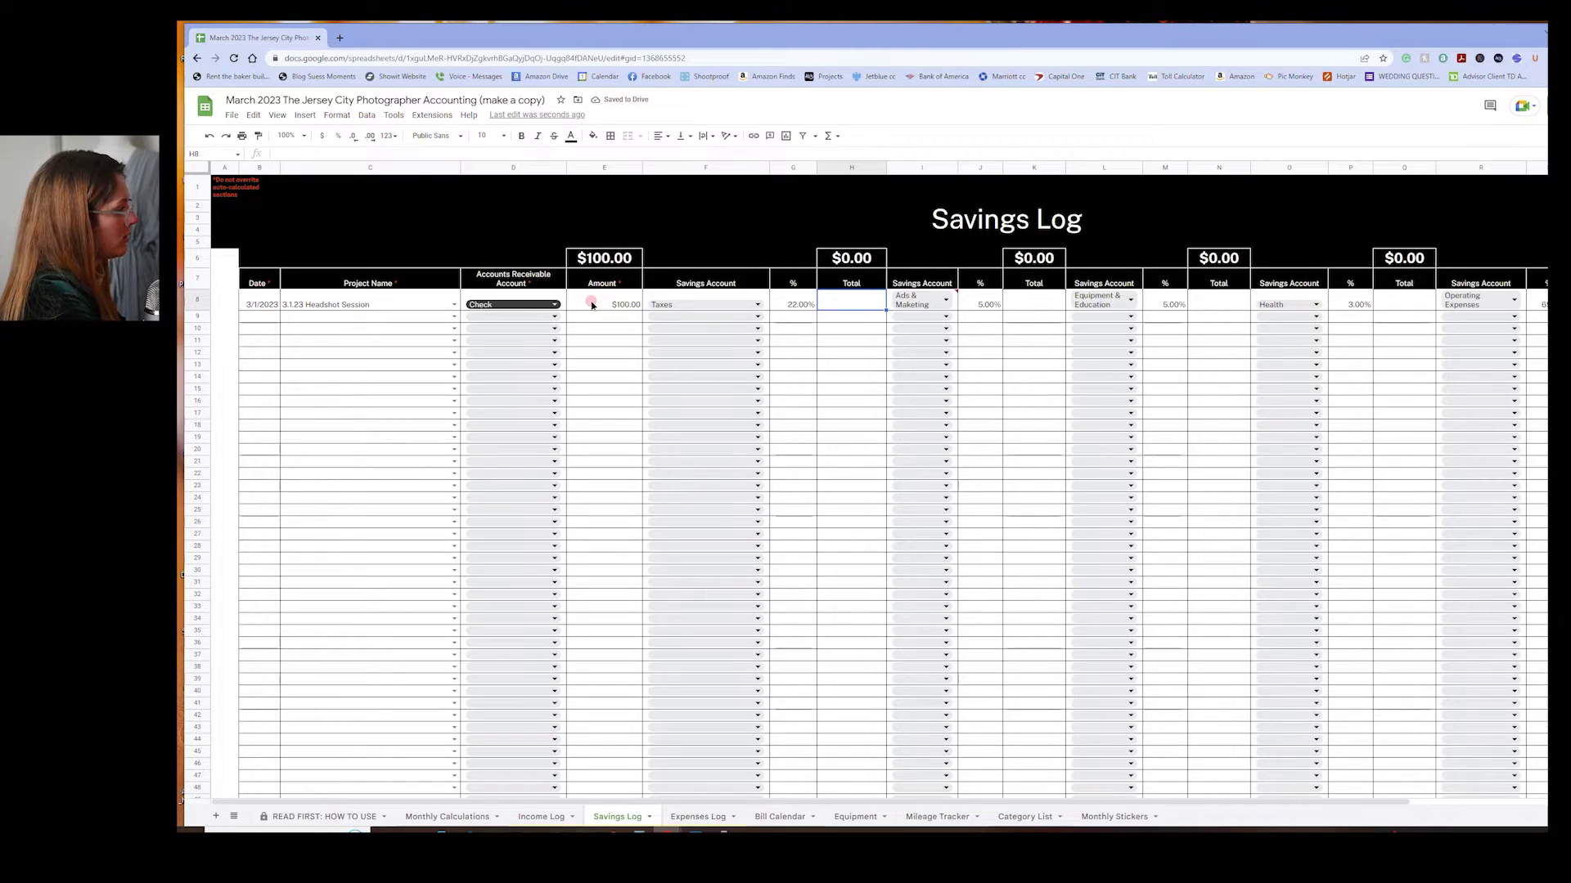
pyautogui.write('=')
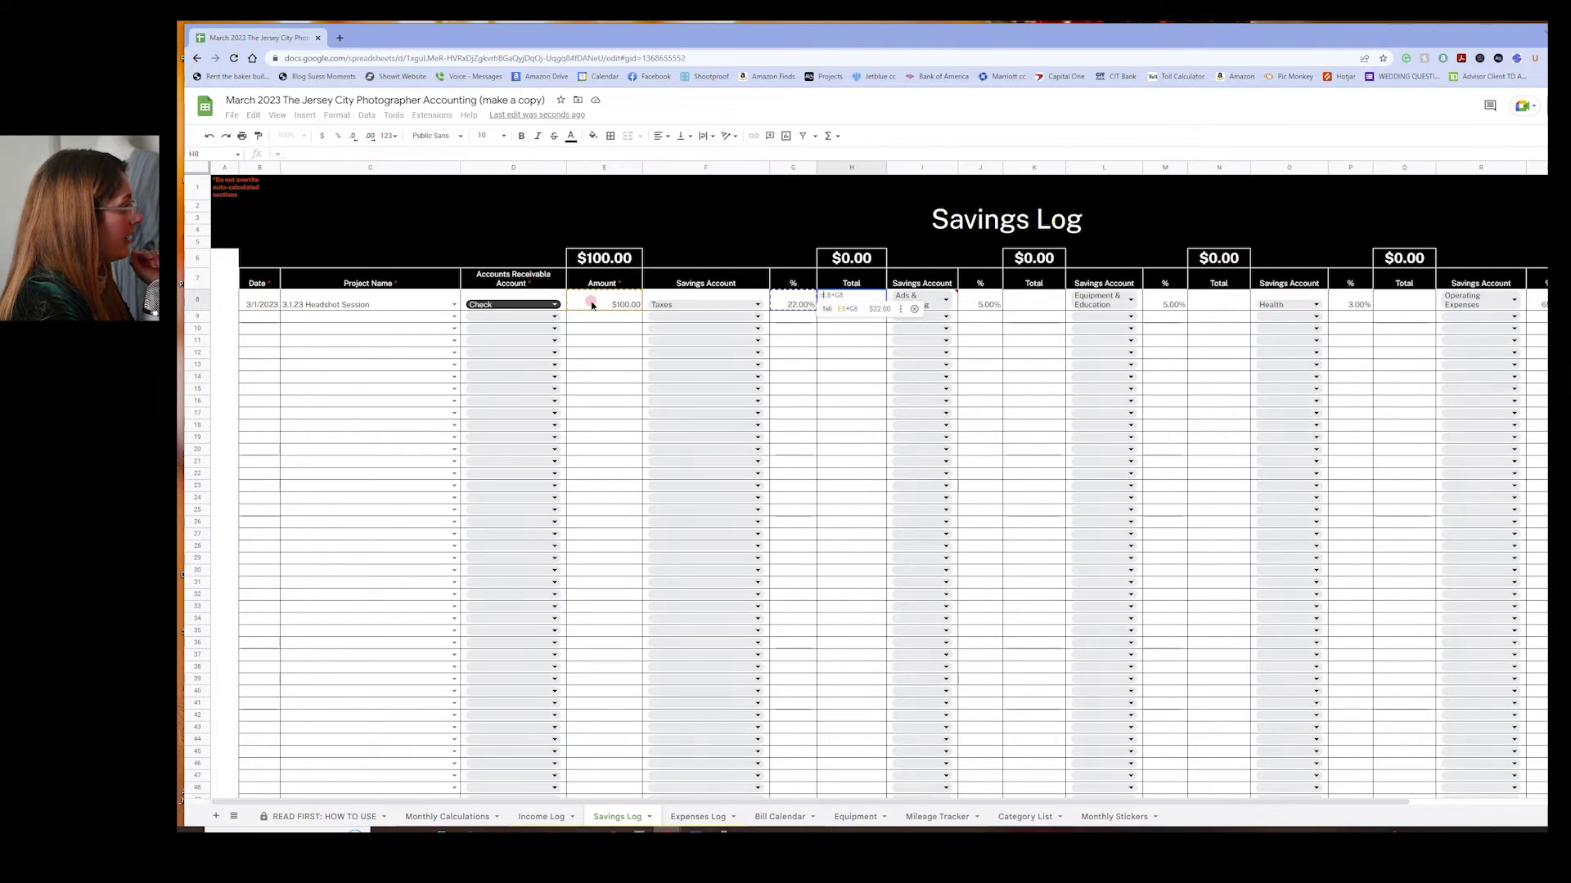
# Accept the $22.00 Taxes total formula and set the Ads & Marketing total to =E8*J8
pyautogui.write('\\')
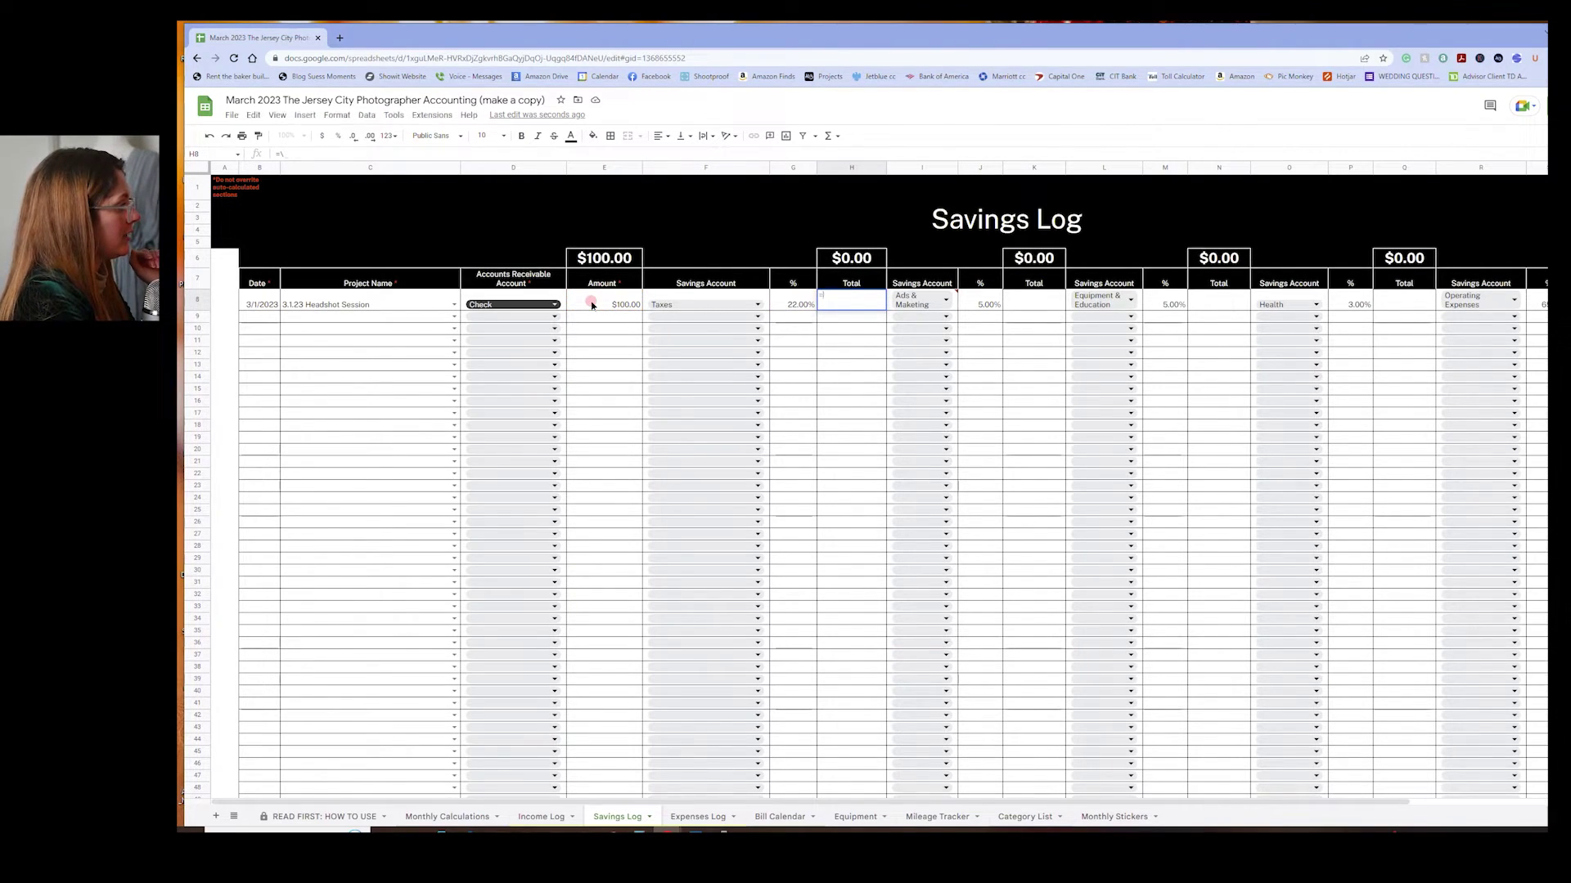
pyautogui.press('BackSpace')
pyautogui.press('Tab')
pyautogui.press('Tab')
pyautogui.press('Tab')
pyautogui.press('Tab')
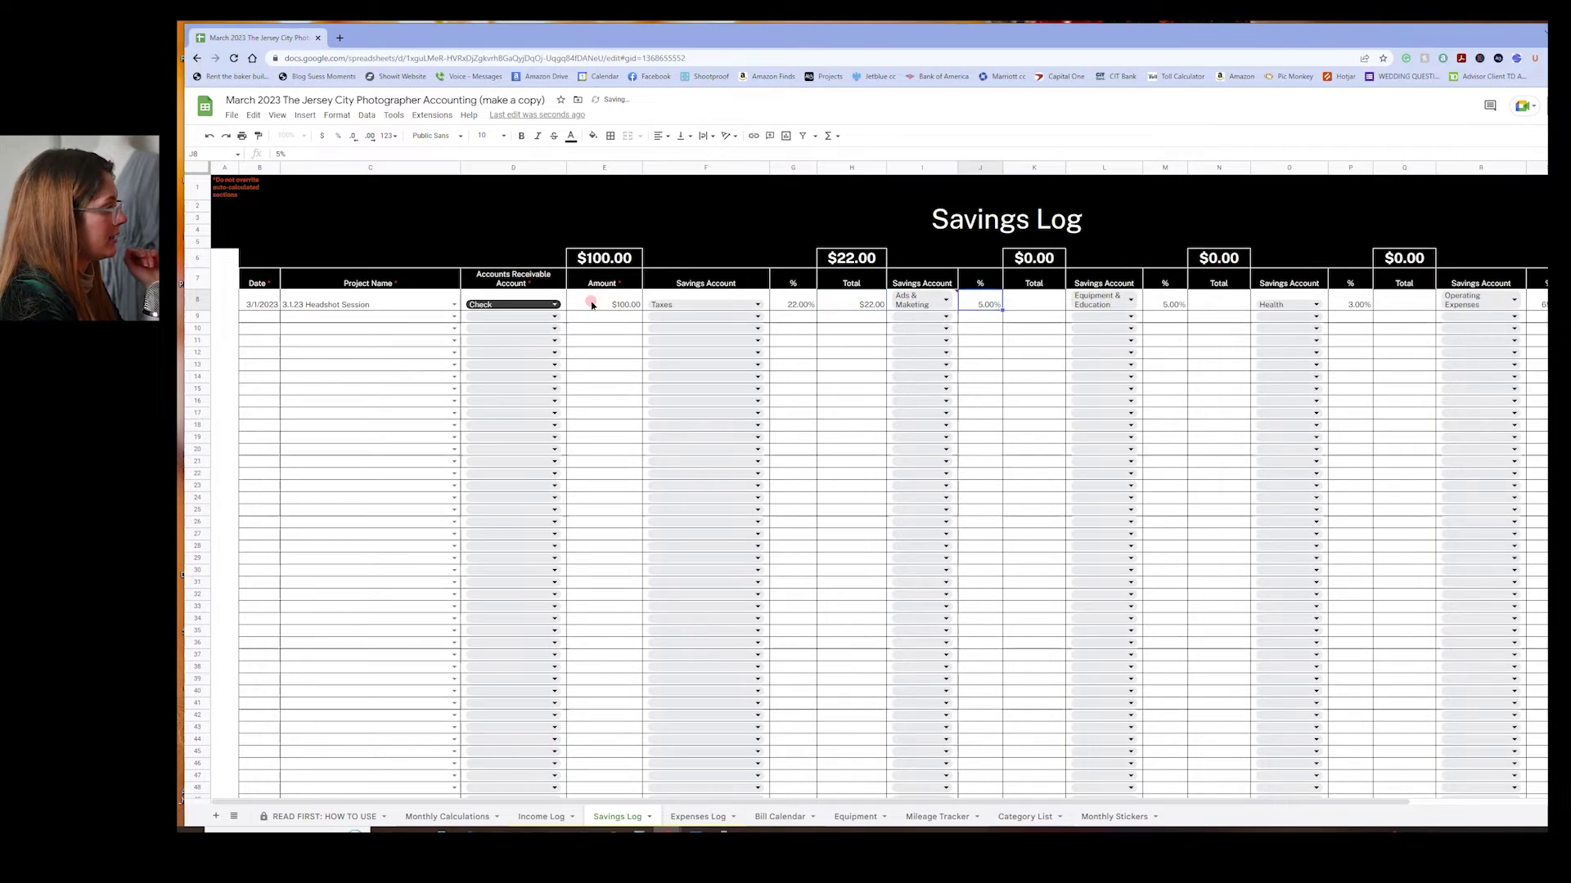
pyautogui.write('=')
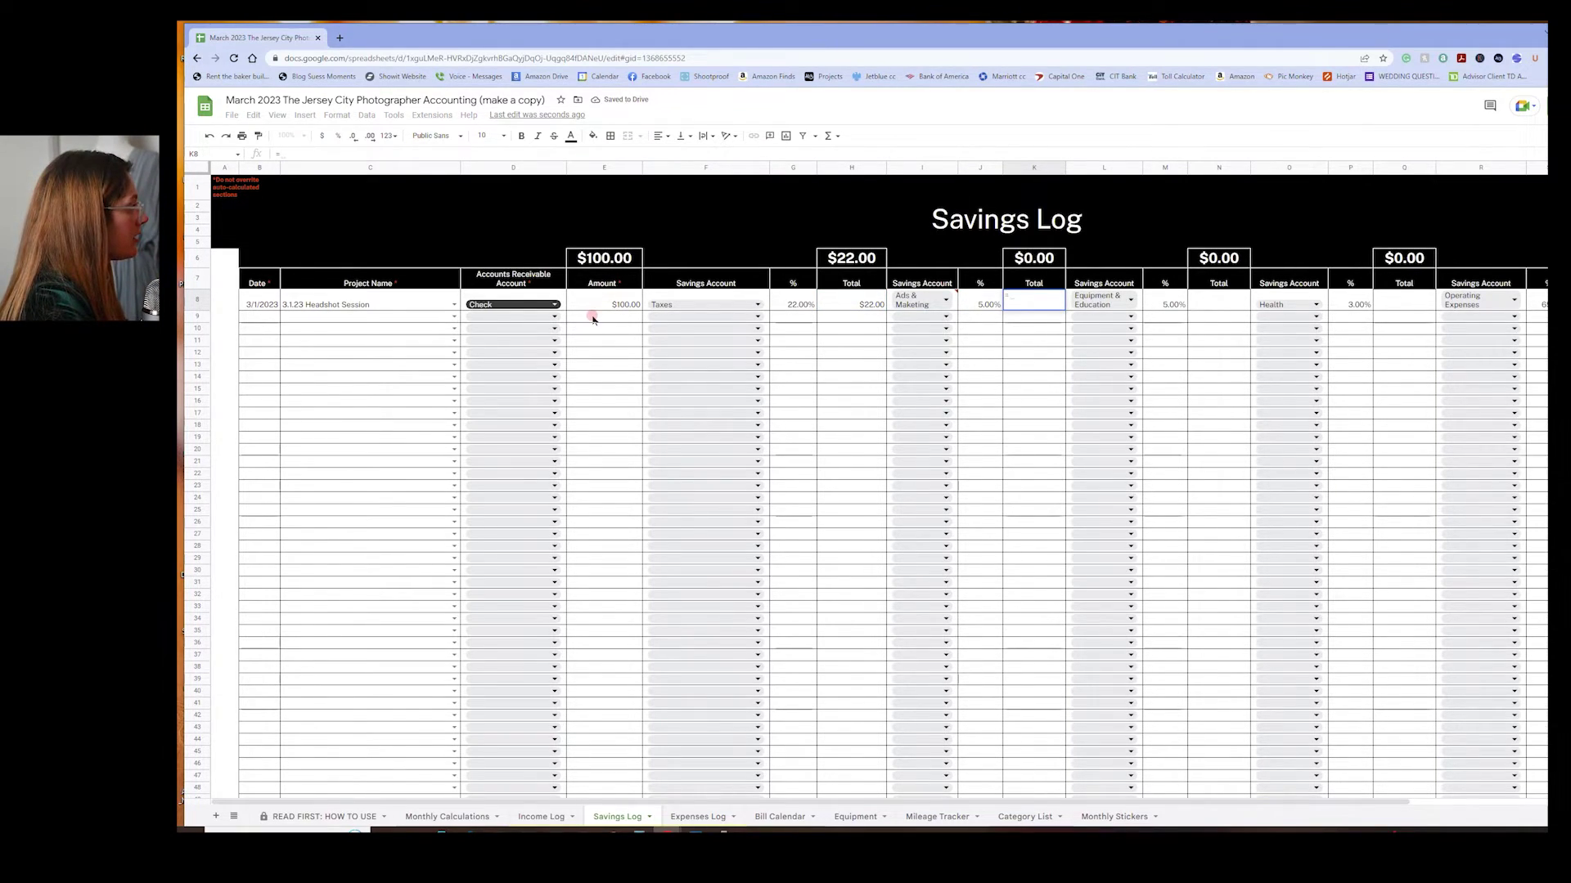
pyautogui.click(593, 306)
pyautogui.write('*')
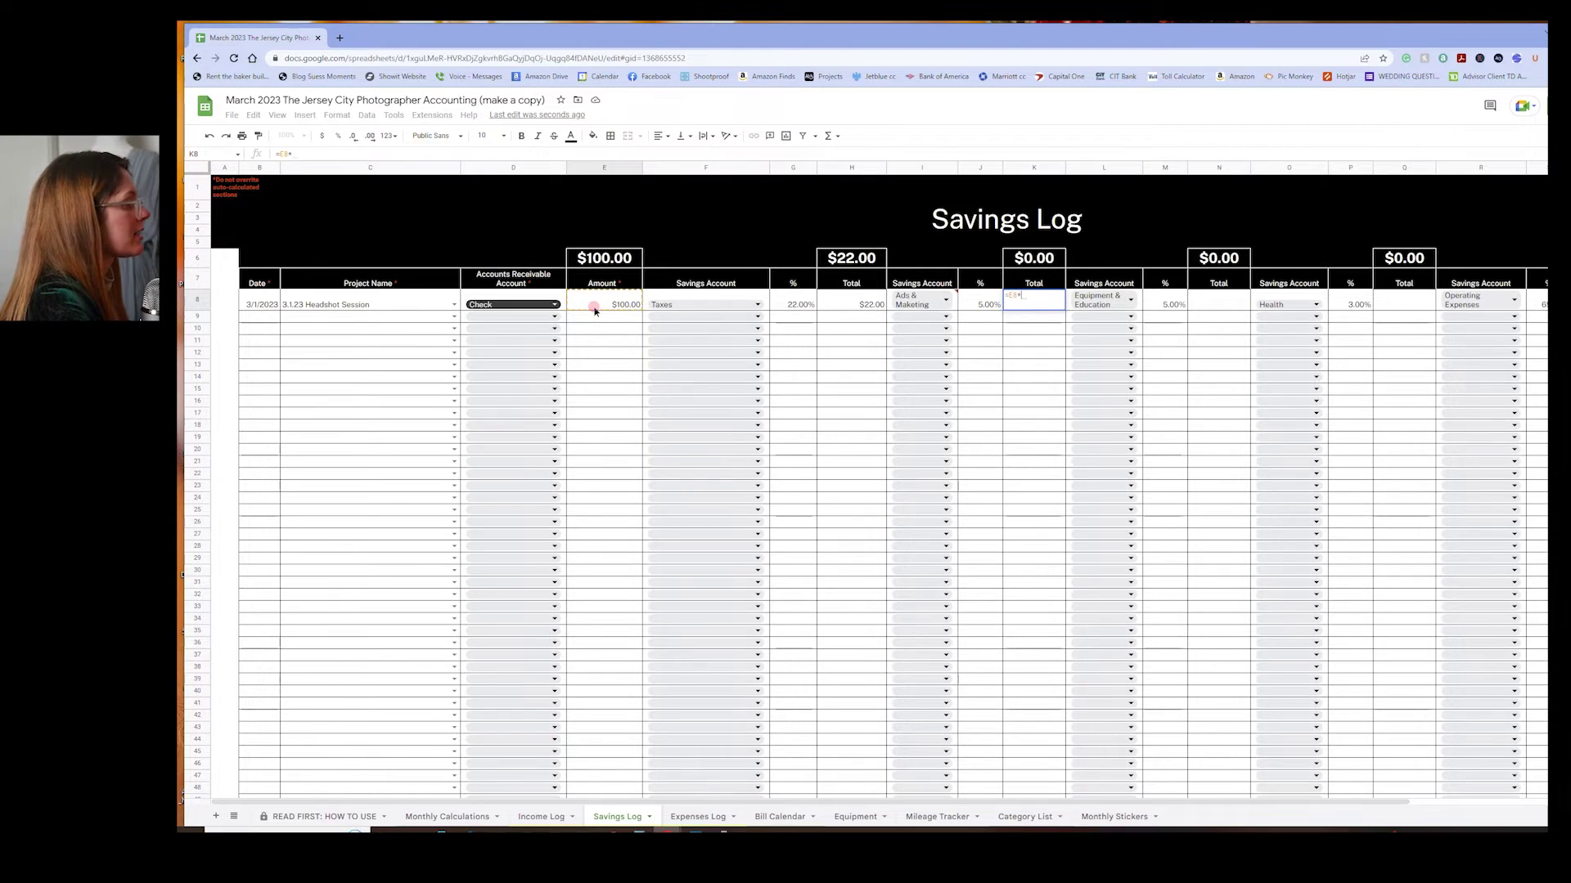
pyautogui.click(989, 298)
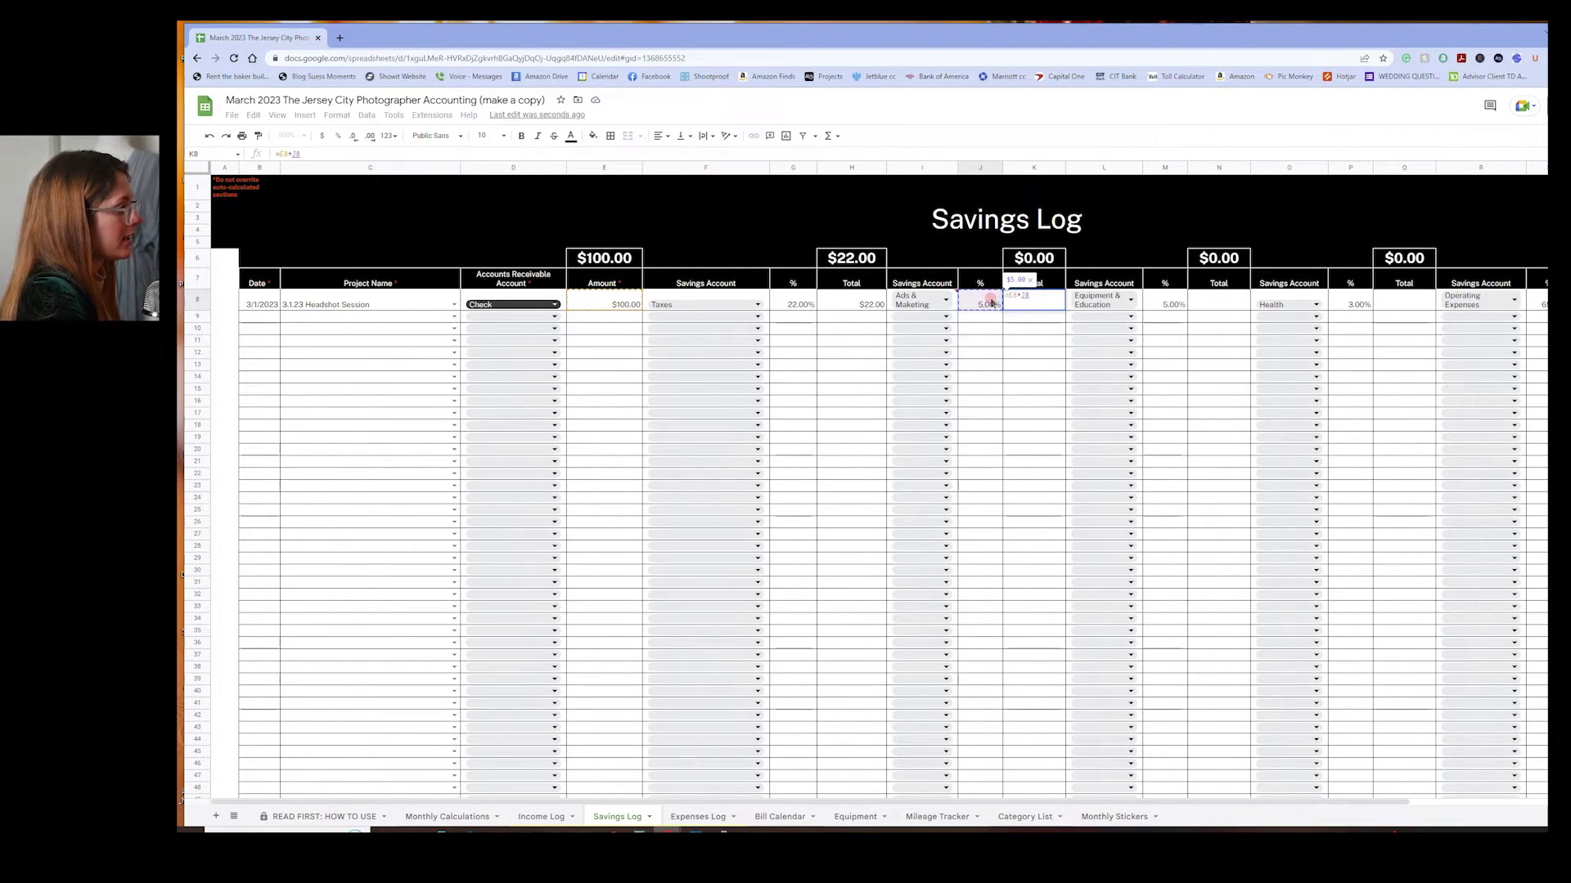
pyautogui.press('Return')
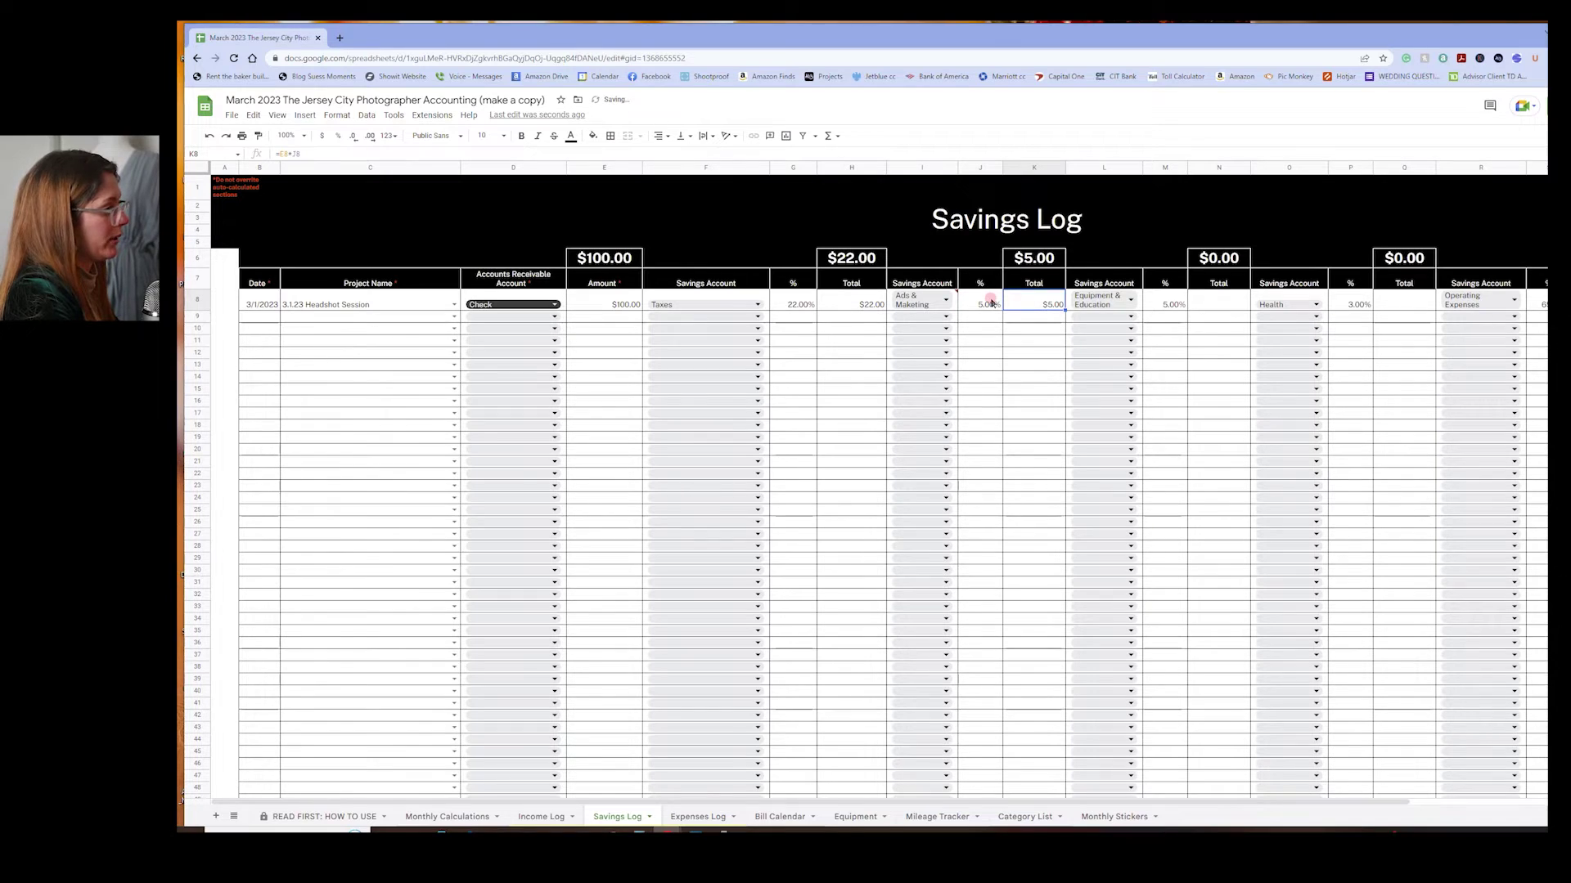
# Set the Equipment & Education total to =E8*M8, giving $5.00
pyautogui.press('Right')
pyautogui.press('Right')
pyautogui.press('Right')
pyautogui.write('=')
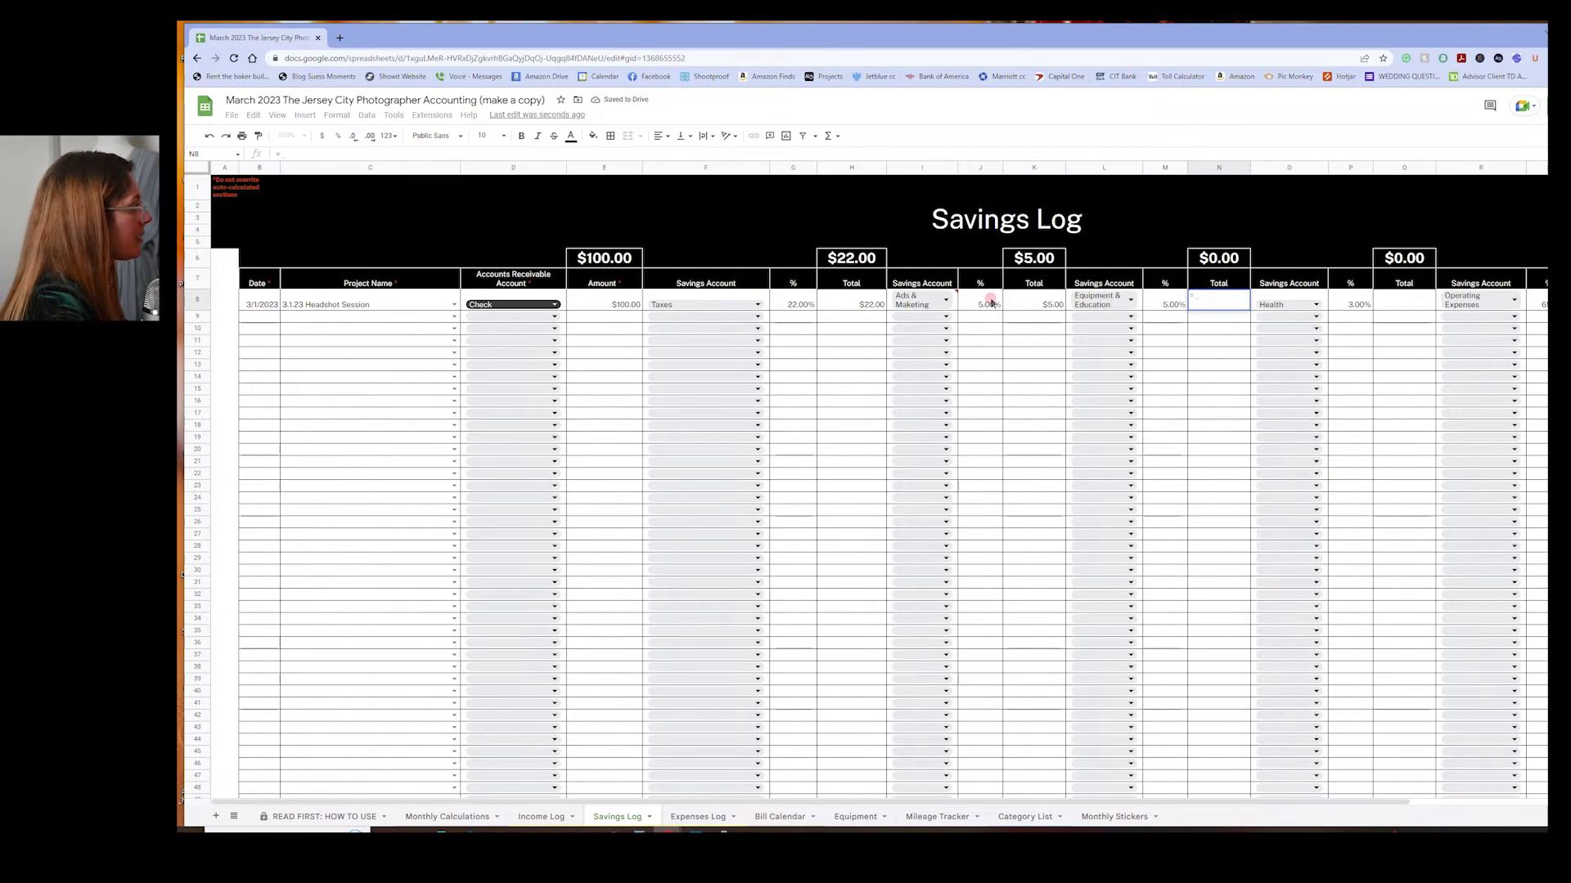
pyautogui.click(637, 305)
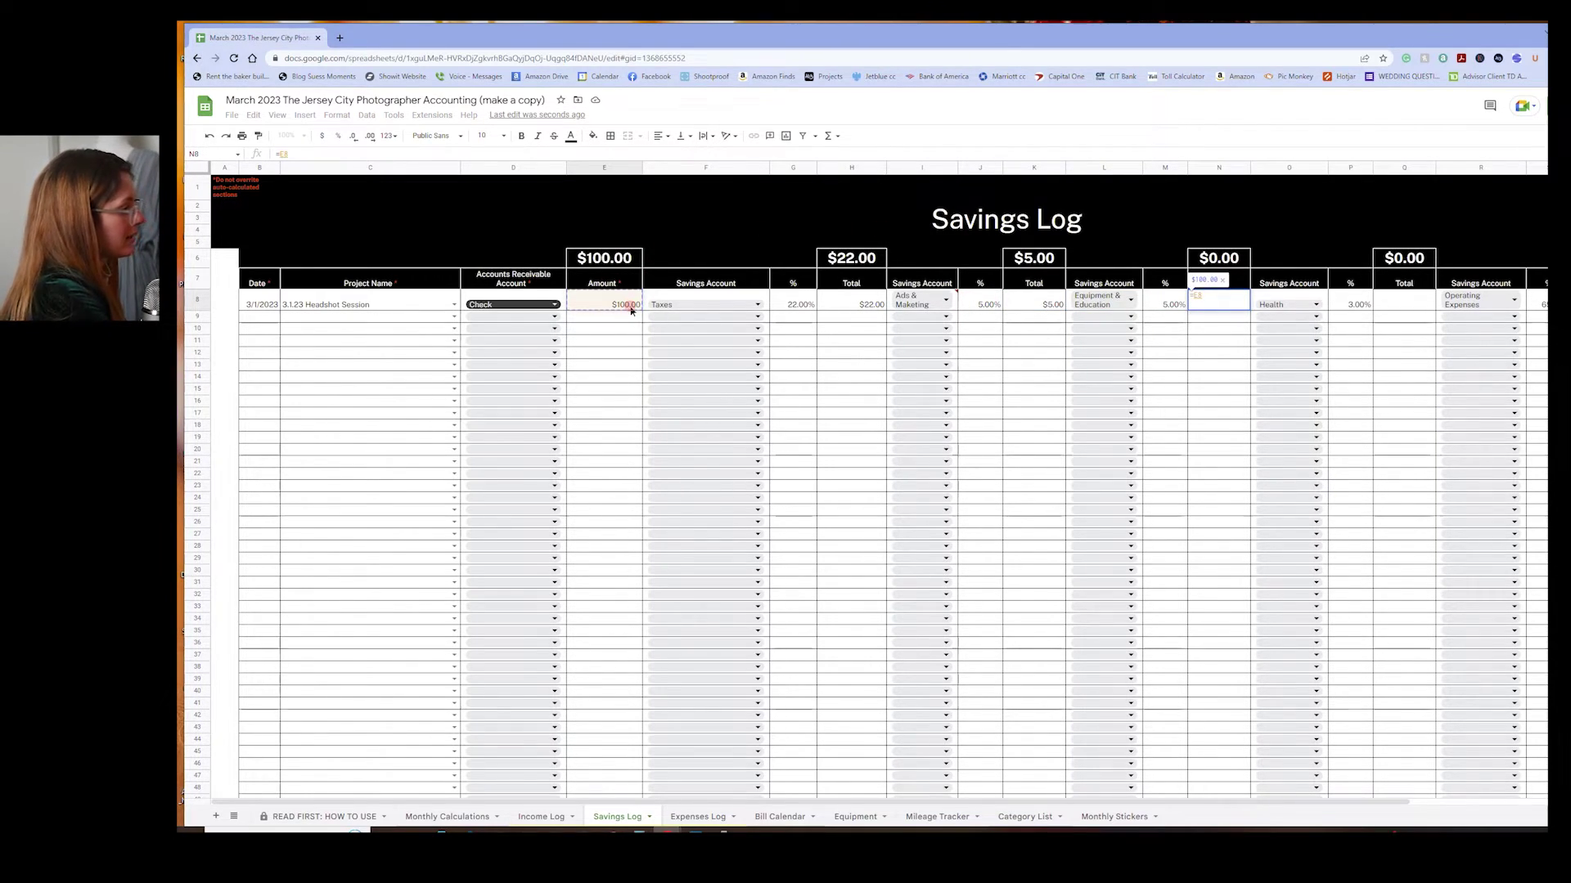
pyautogui.write('*')
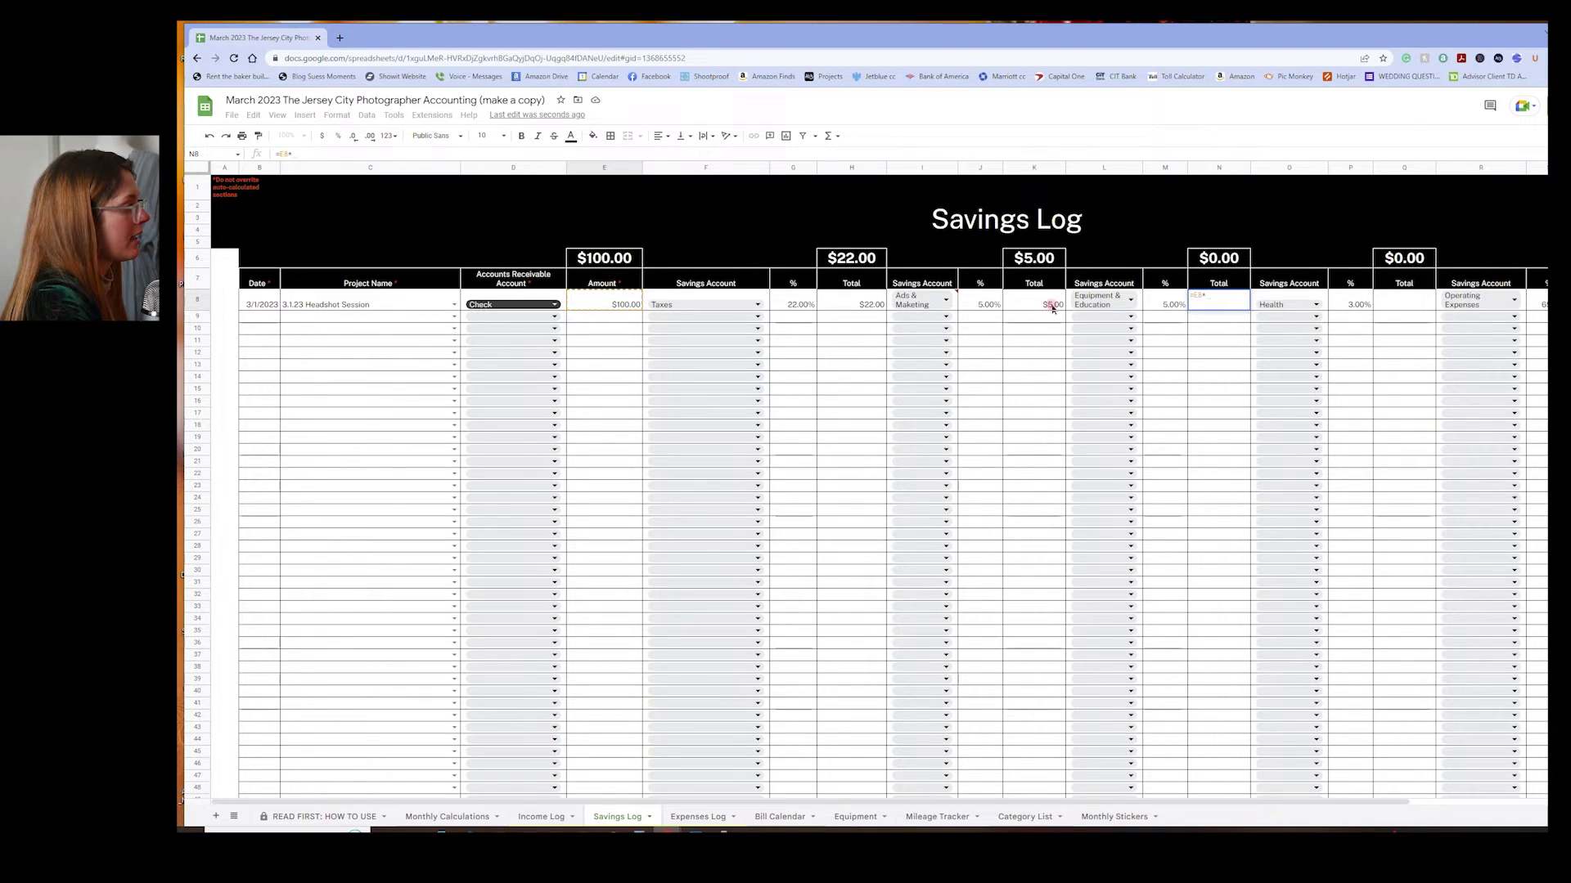
pyautogui.click(1158, 300)
pyautogui.press('Return')
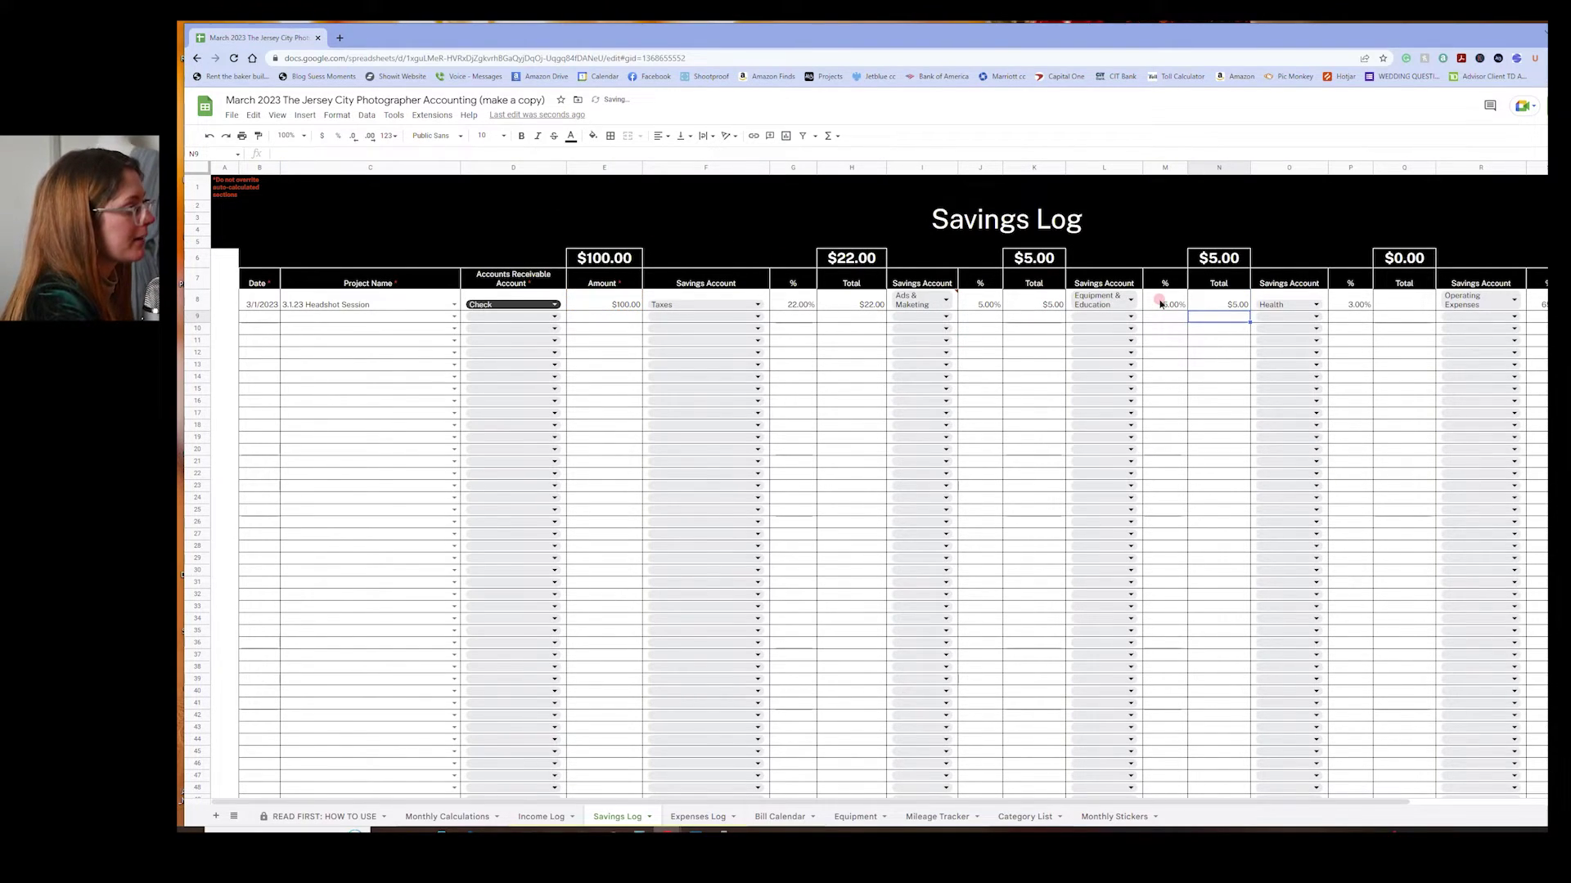
pyautogui.hscroll(3, 1390, 409)
pyautogui.click(1476, 306)
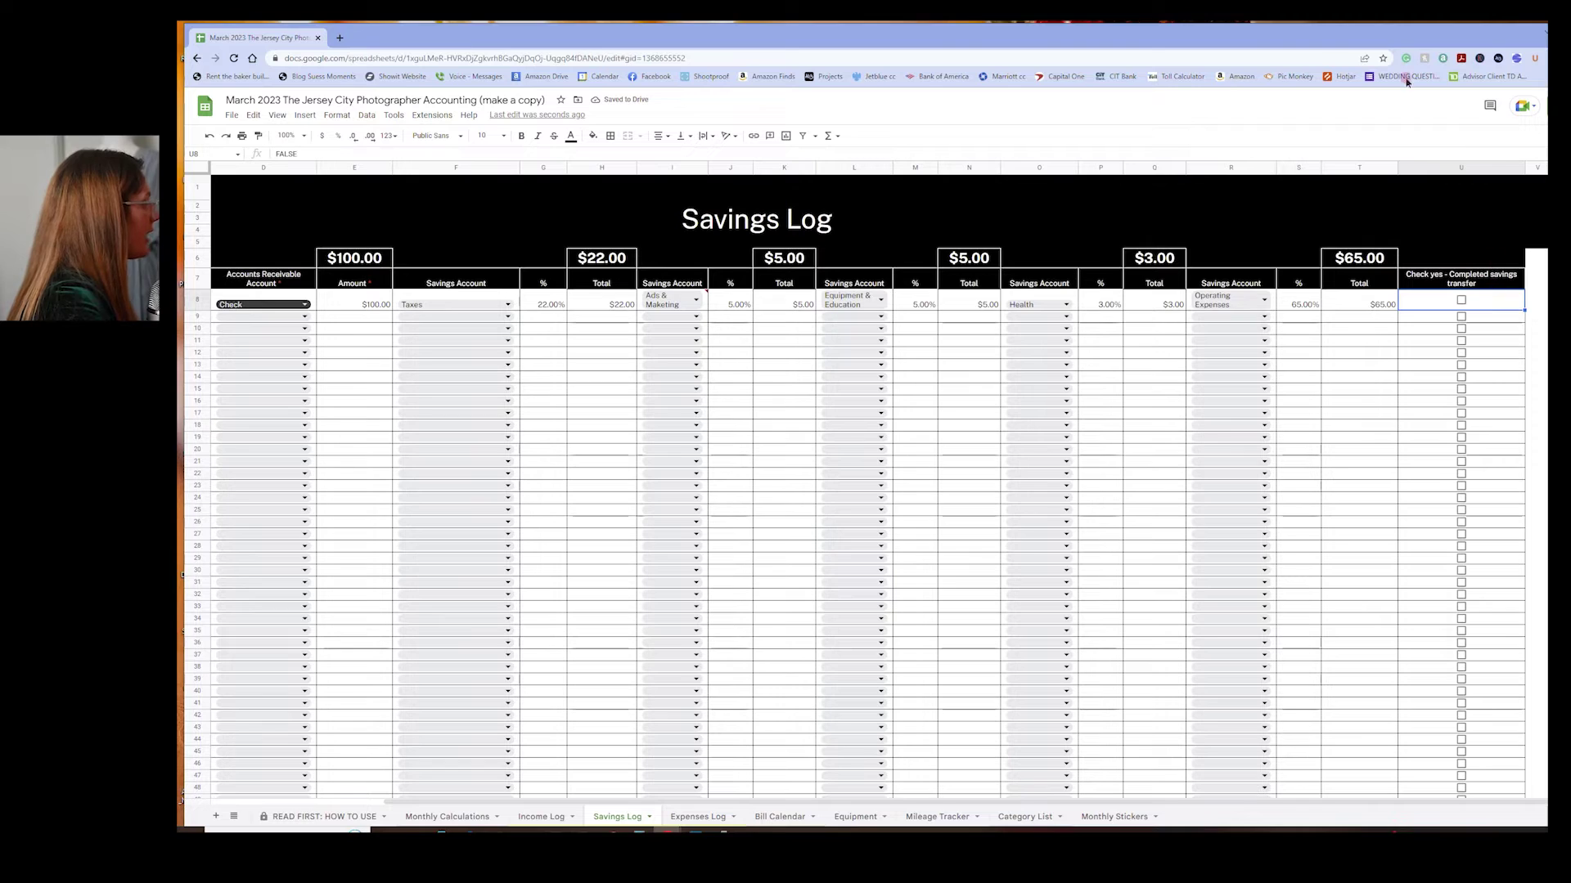
# Copy the 22% Taxes percentage down column G for the Savings Log rows
pyautogui.click(555, 306)
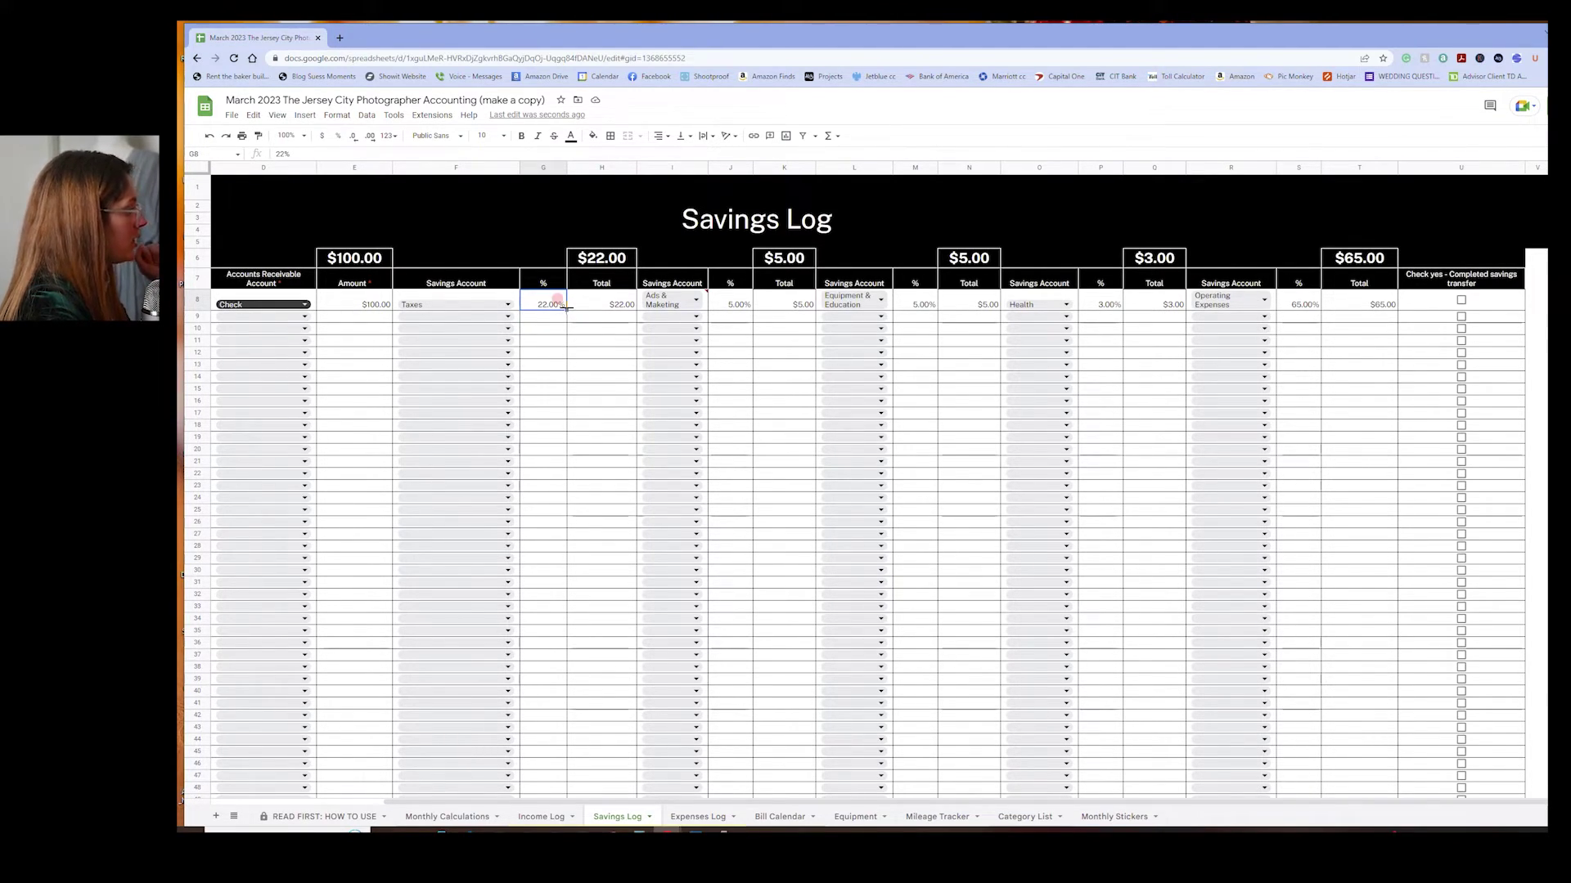
pyautogui.moveTo(565, 306)
pyautogui.mouseDown()
pyautogui.moveTo(549, 335)
pyautogui.moveTo(545, 797)
pyautogui.moveTo(561, 806)
pyautogui.moveTo(577, 710)
pyautogui.moveTo(568, 746)
pyautogui.mouseUp()
pyautogui.scroll(15, 711, 606)
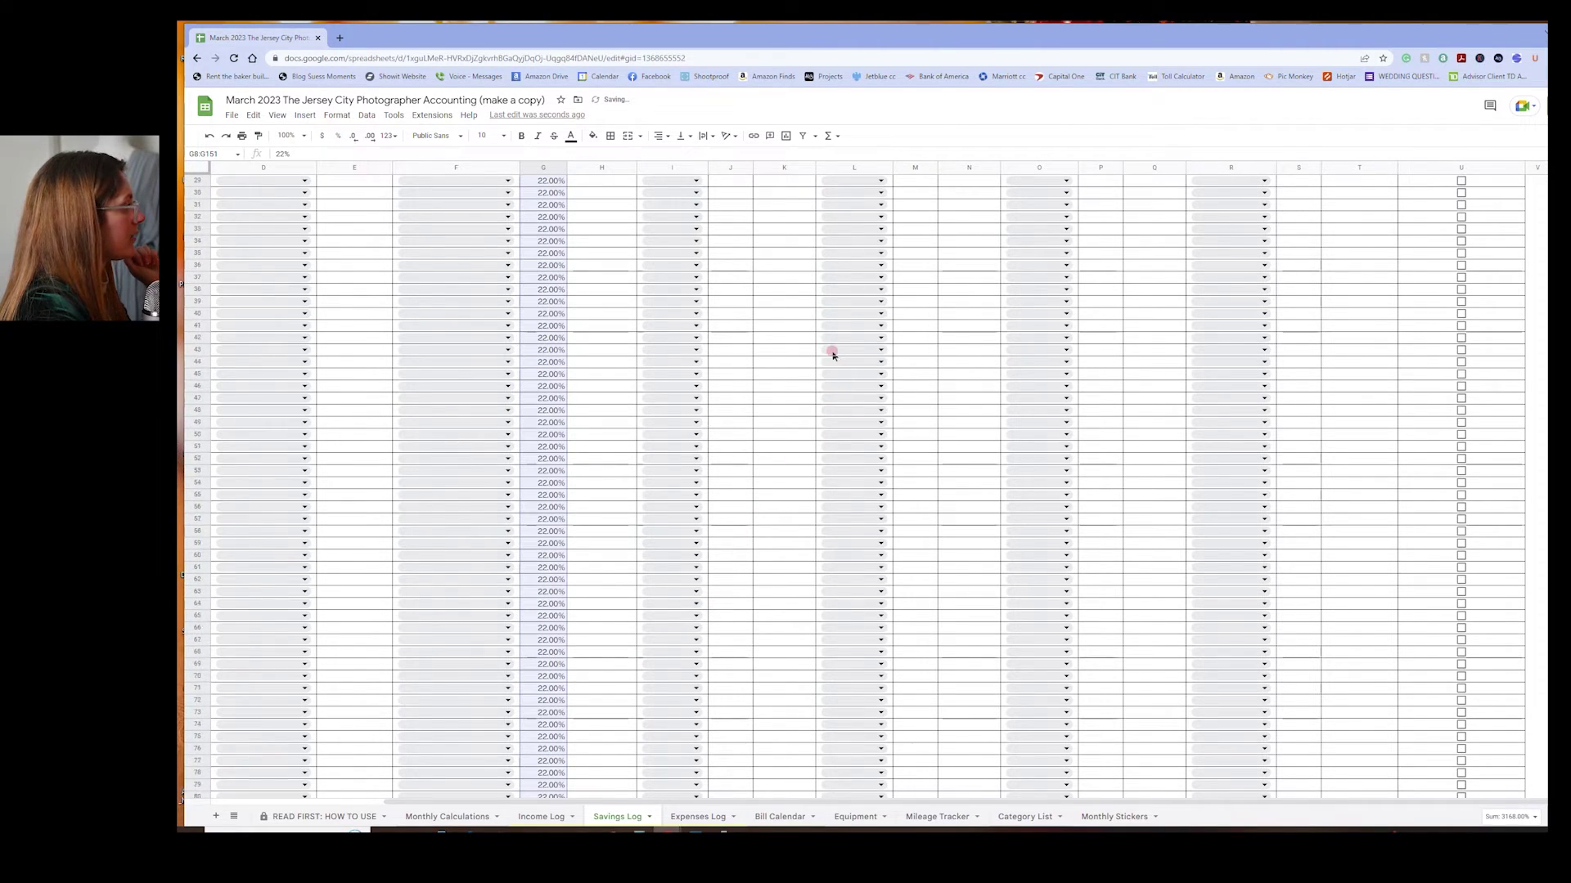
pyautogui.scroll(6, 832, 352)
pyautogui.click(743, 304)
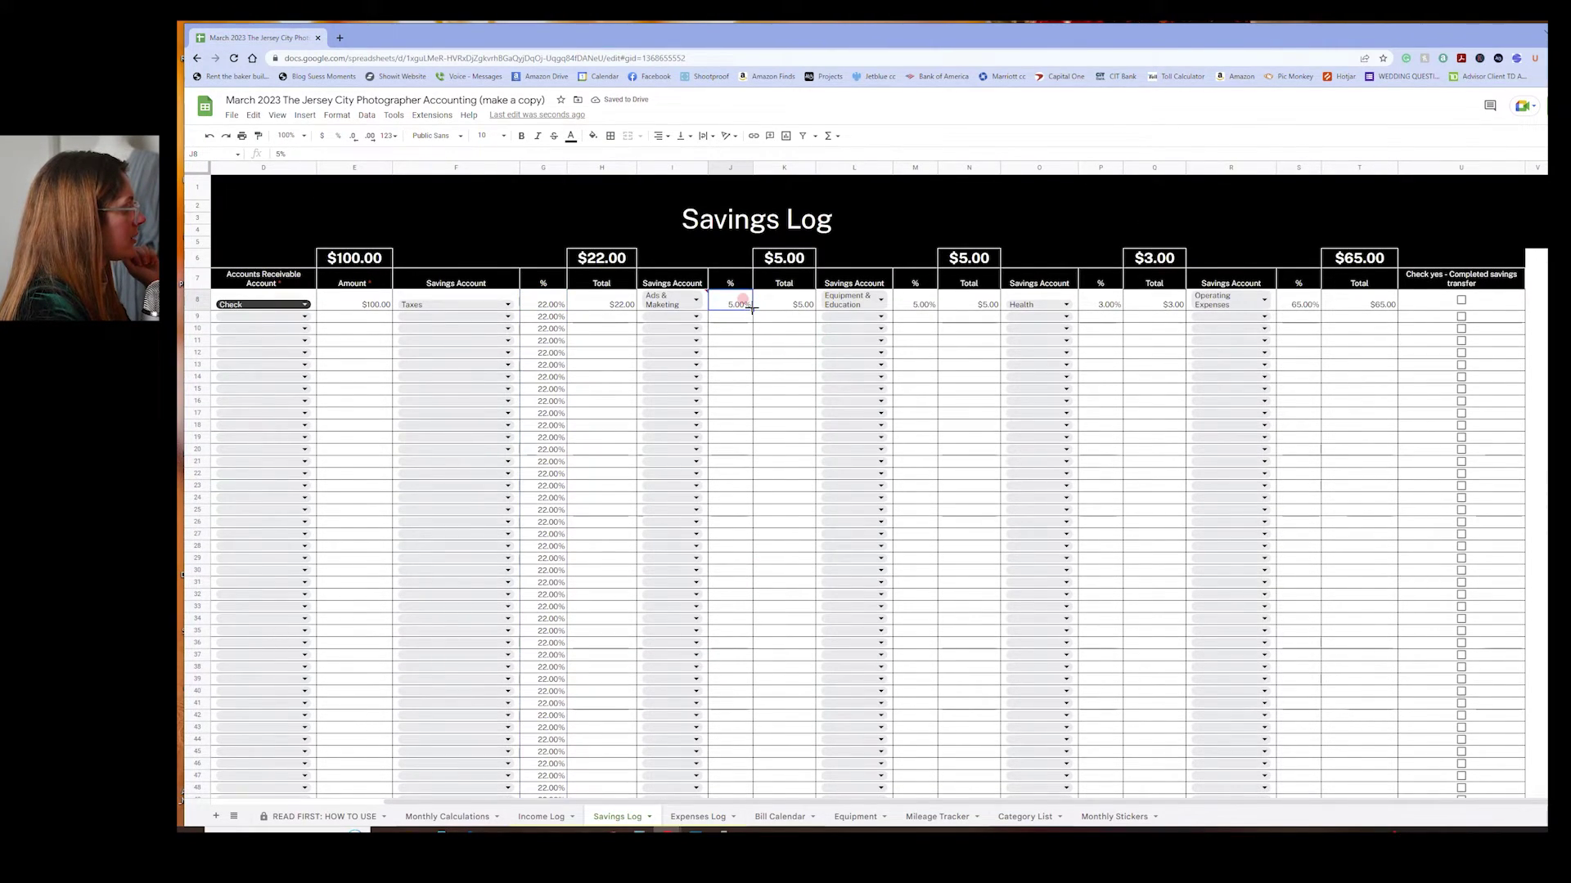
pyautogui.scroll(-20, 720, 785)
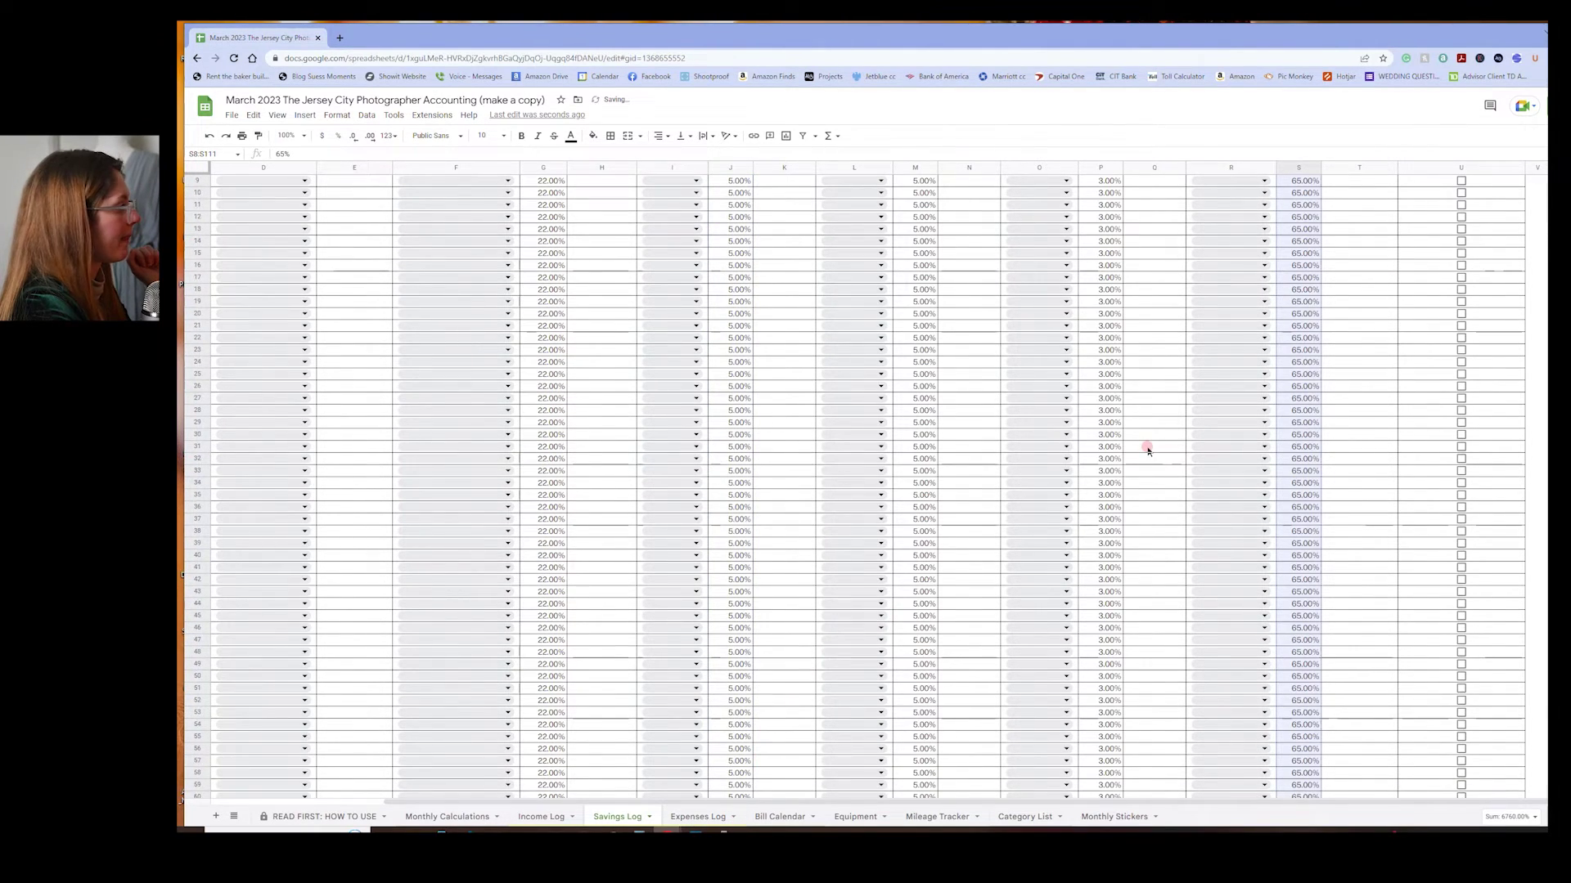
pyautogui.scroll(3, 1148, 451)
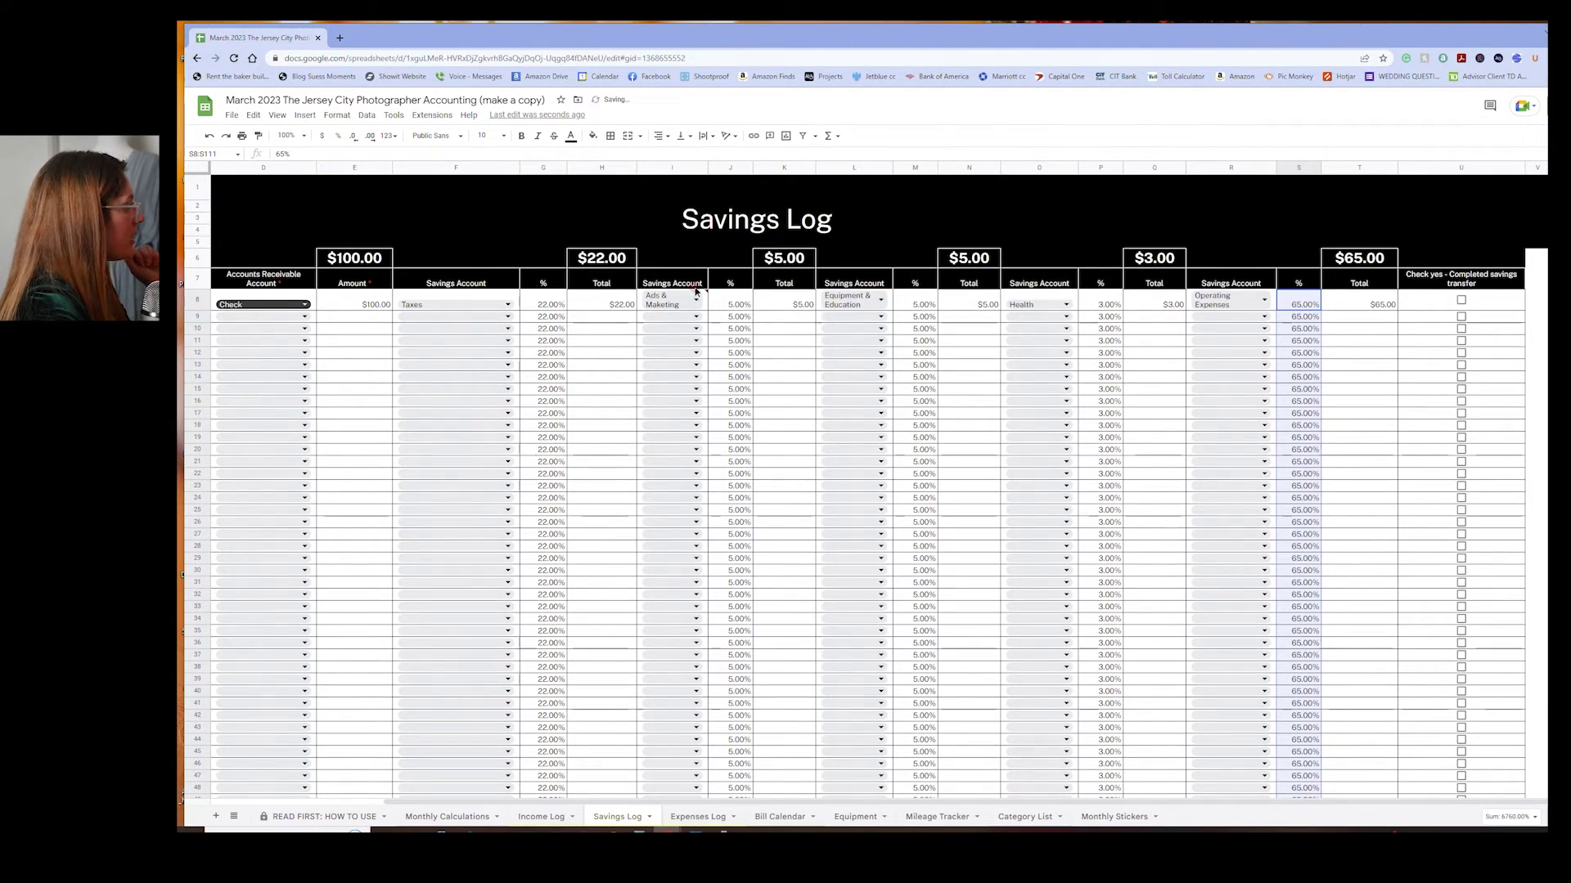
pyautogui.click(628, 304)
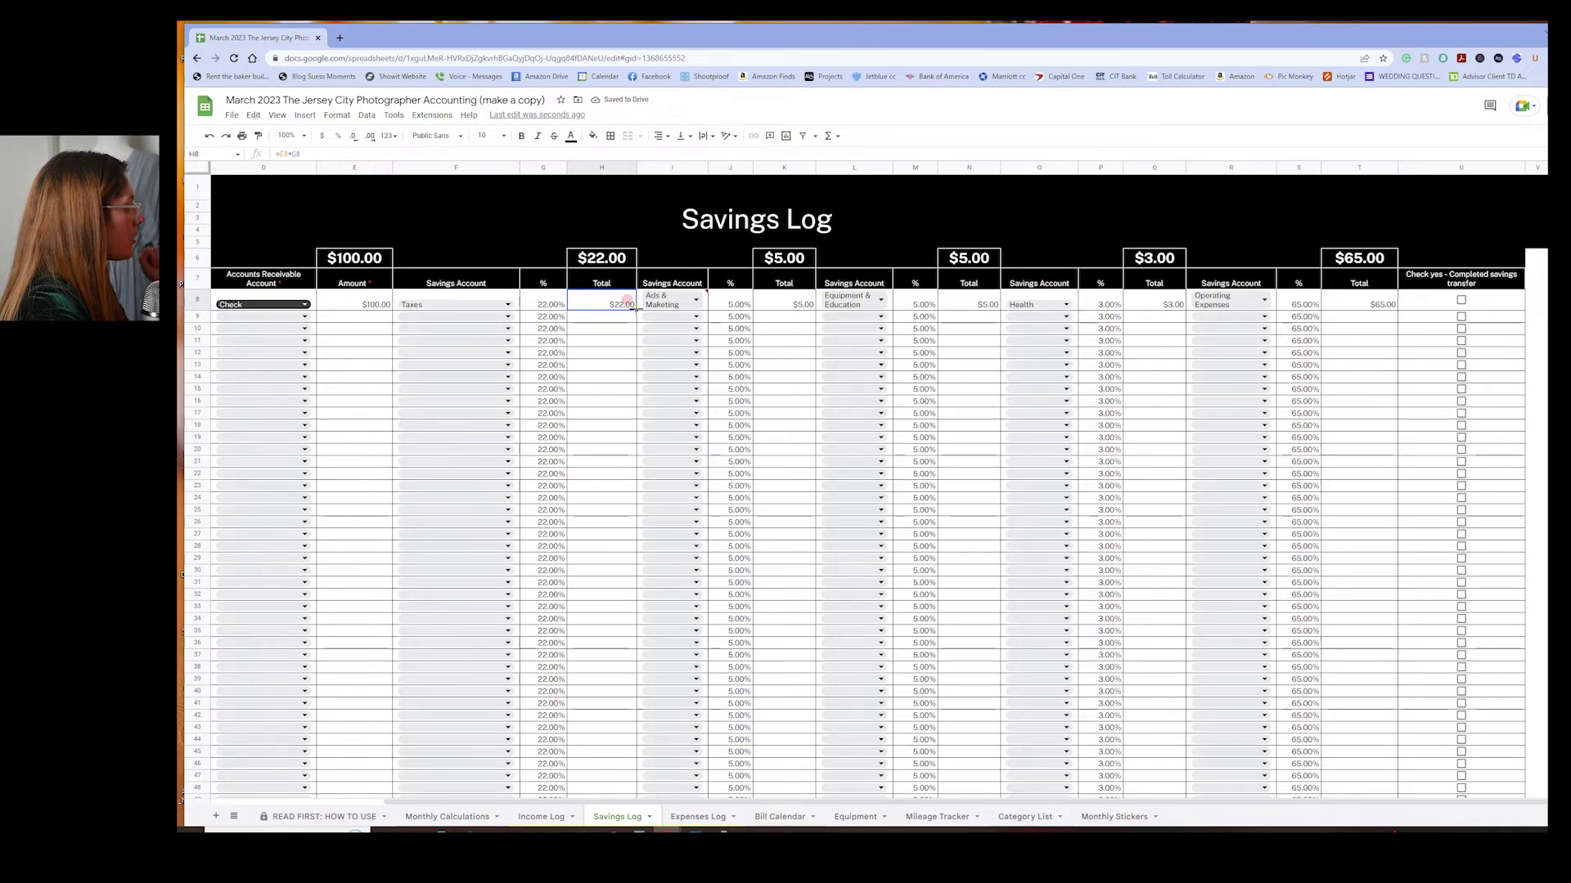
pyautogui.scroll(-15, 639, 543)
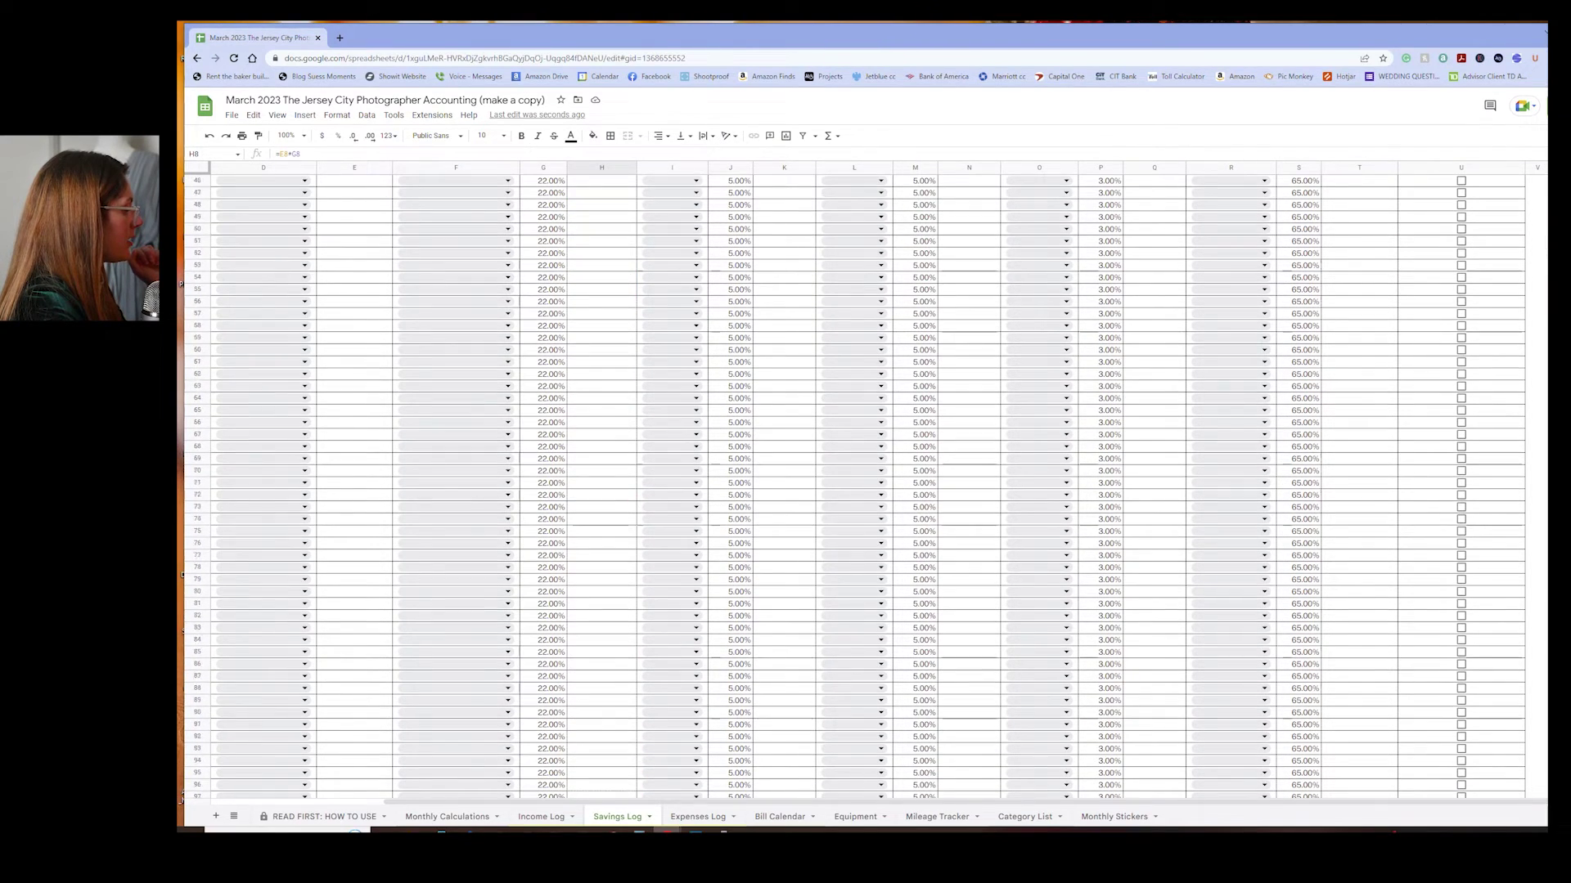
pyautogui.scroll(-10, 859, 487)
# Fill the Taxes total (column H) and Ads & Marketing total (column K) formulas down
pyautogui.keyDown('shift'); pyautogui.click(607, 795); pyautogui.keyUp('shift')
pyautogui.hotkey('ctrl', 'd')
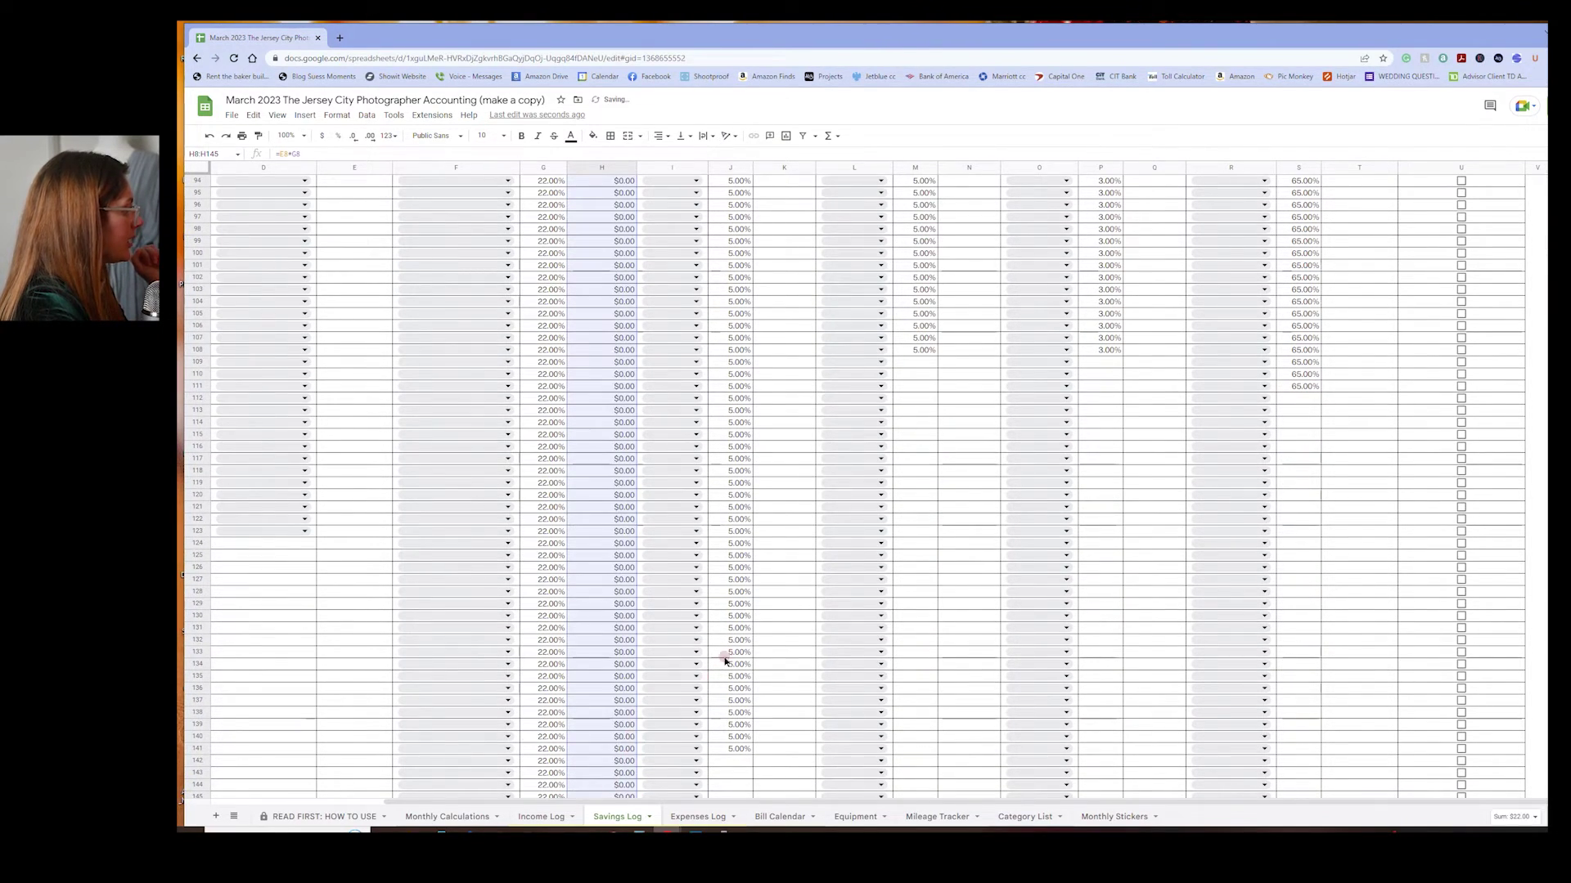
pyautogui.scroll(15, 792, 501)
pyautogui.scroll(8, 761, 401)
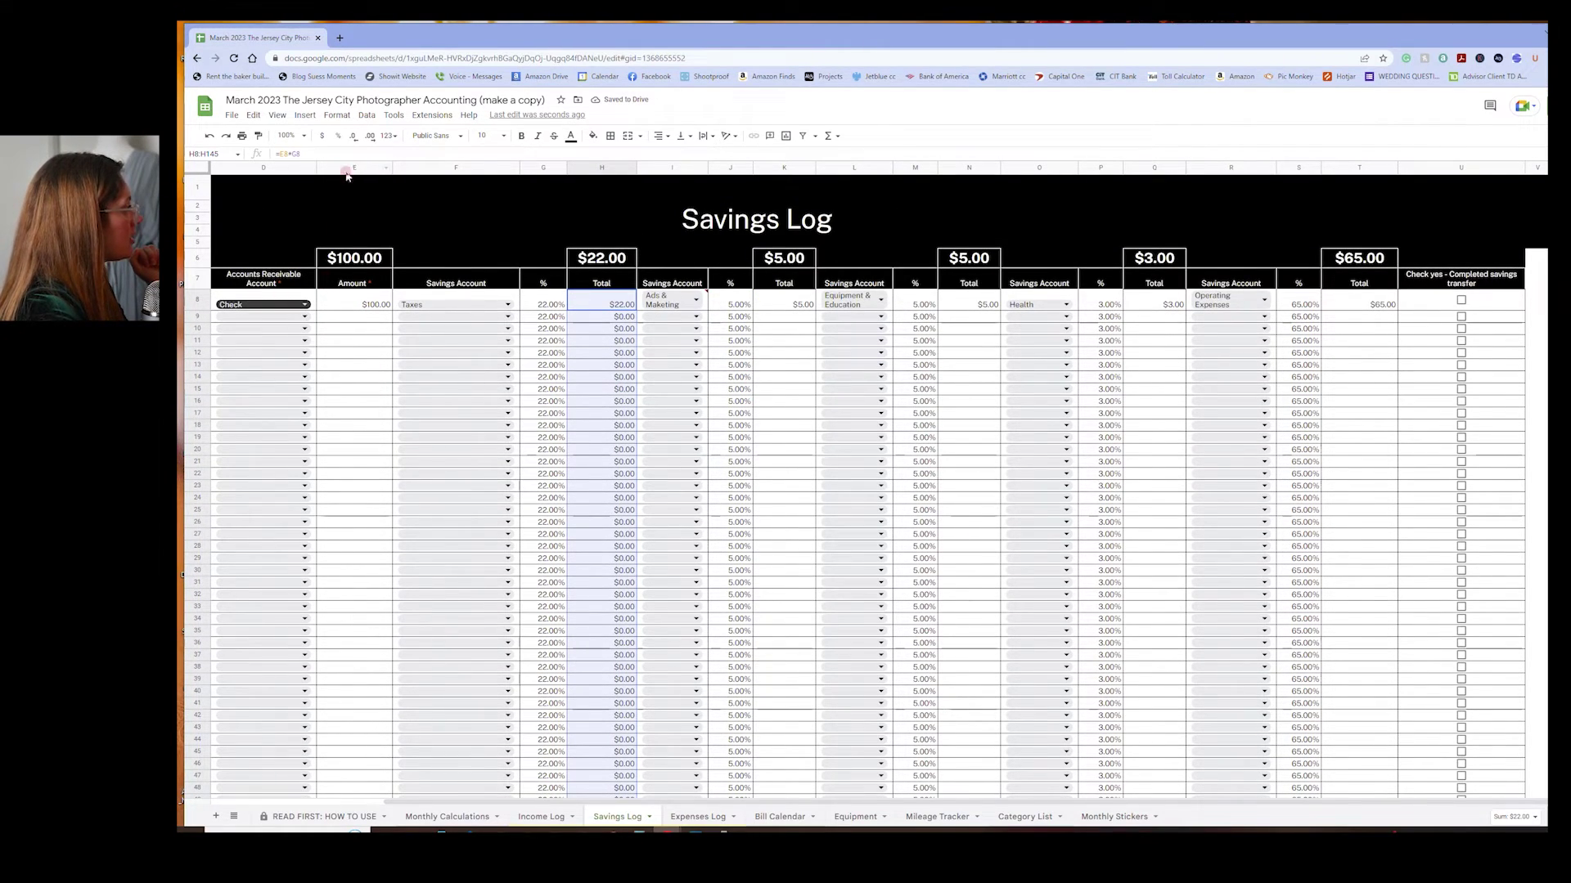
pyautogui.click(781, 320)
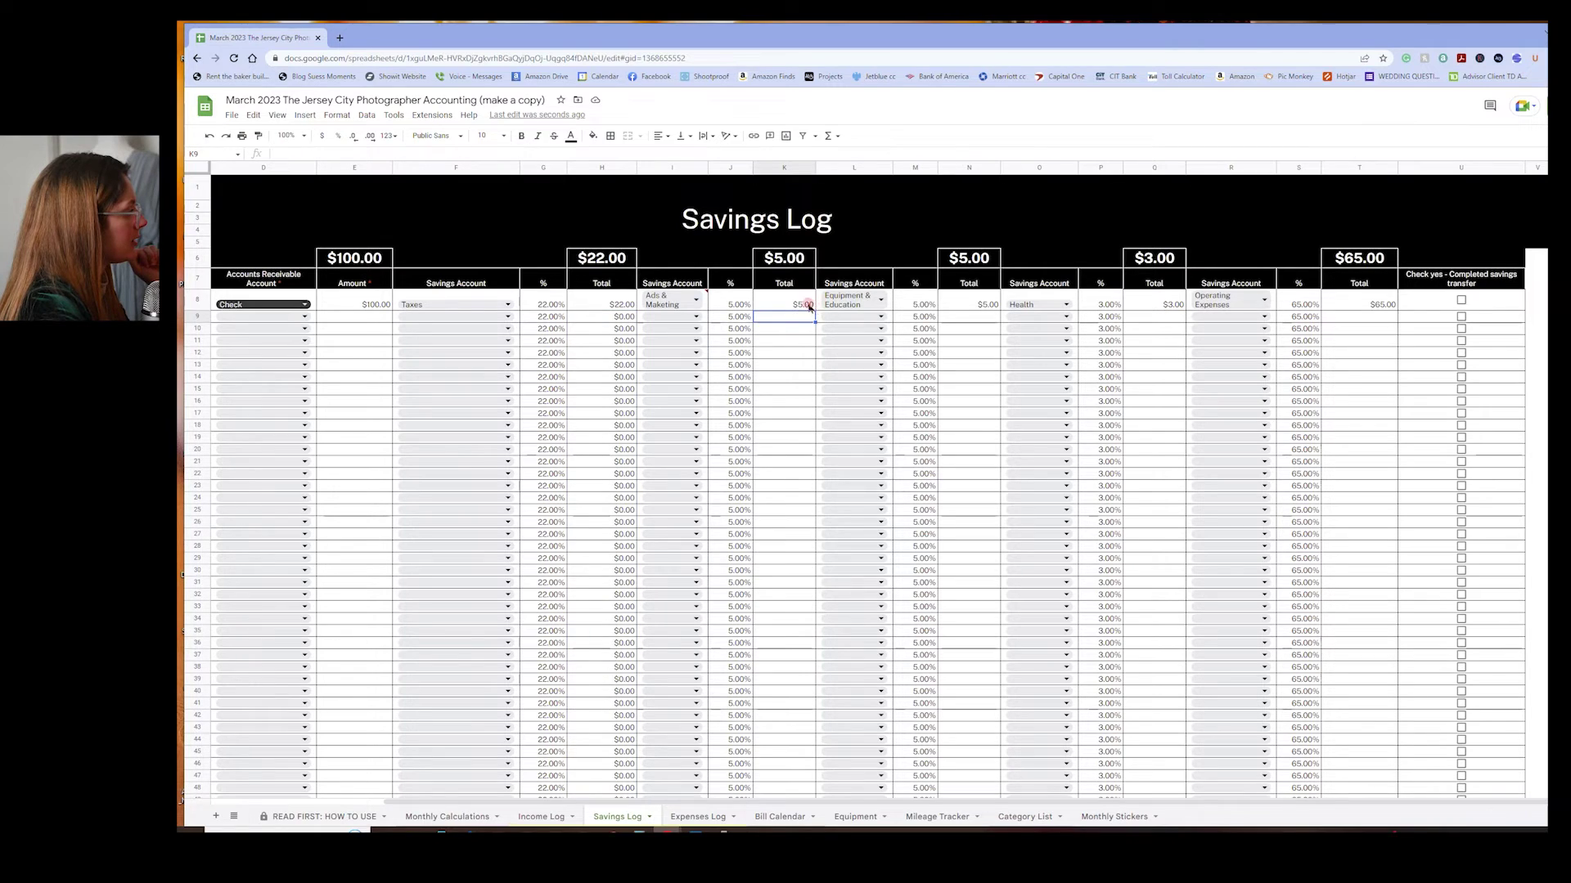
pyautogui.click(809, 308)
pyautogui.doubleClick(814, 309)
pyautogui.scroll(-5, 969, 401)
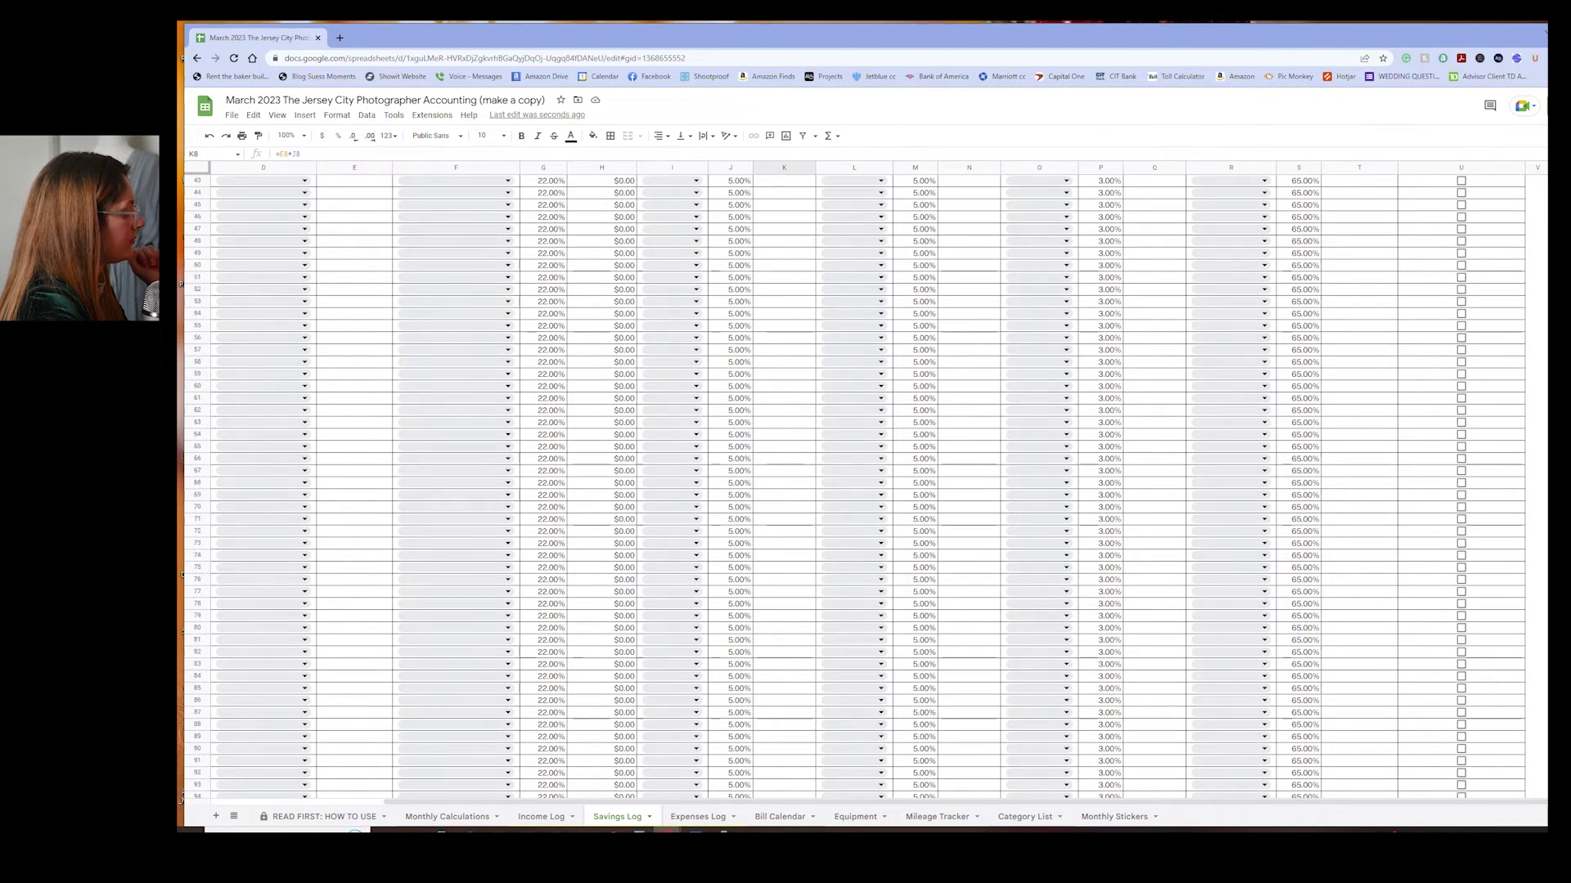
pyautogui.scroll(10, 969, 401)
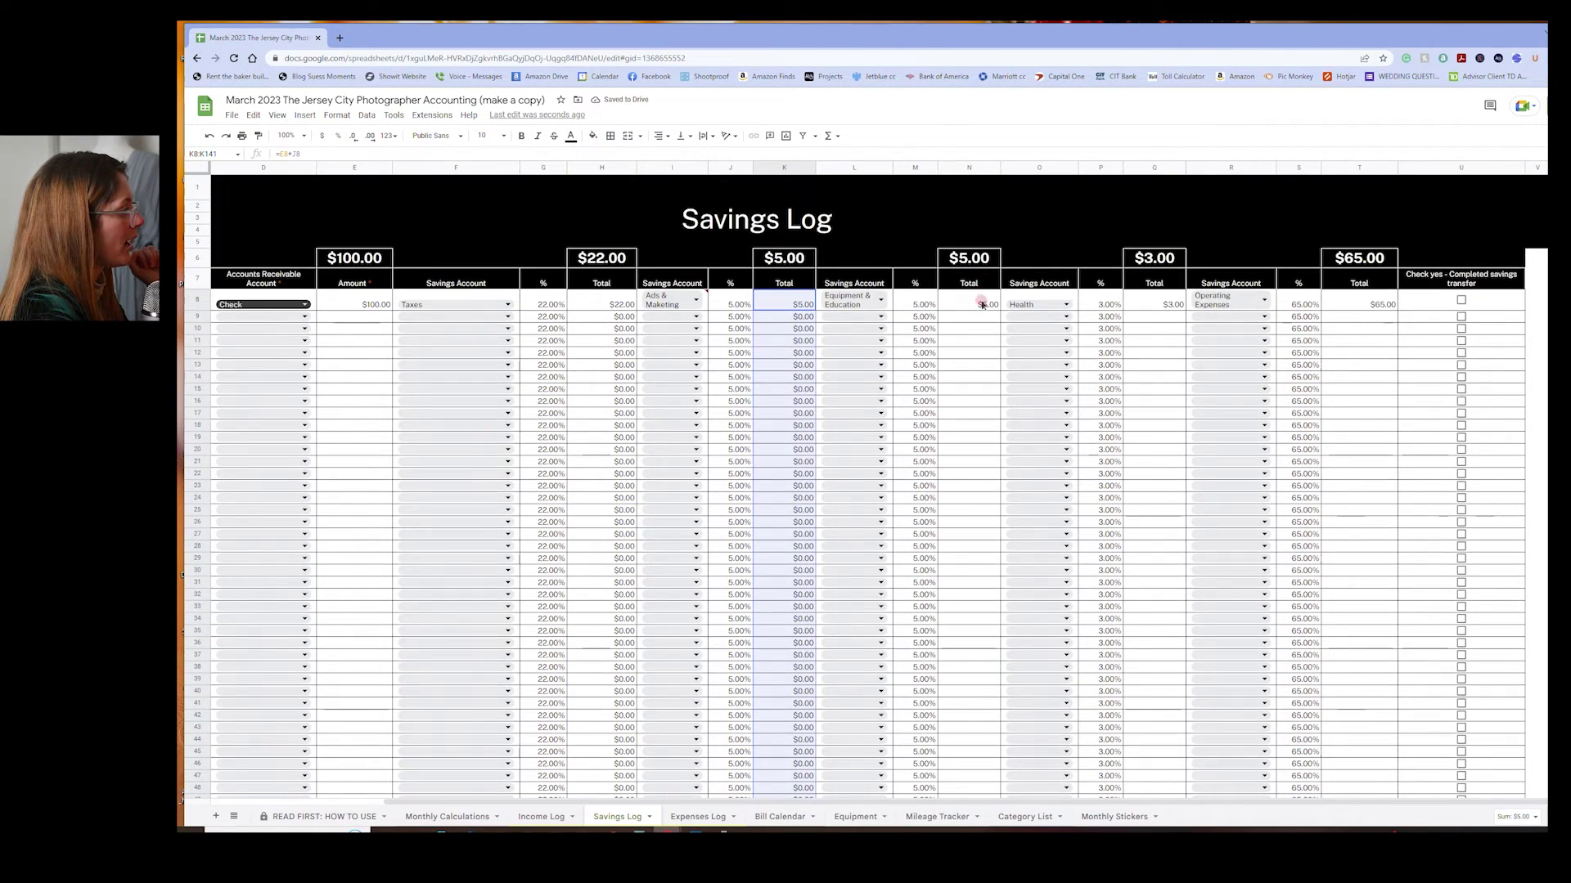
# Fill the Equipment & Education, Health and Operating Expenses total formulas down to row 150
pyautogui.click(989, 304)
pyautogui.doubleClick(1000, 309)
pyautogui.scroll(-15, 1087, 606)
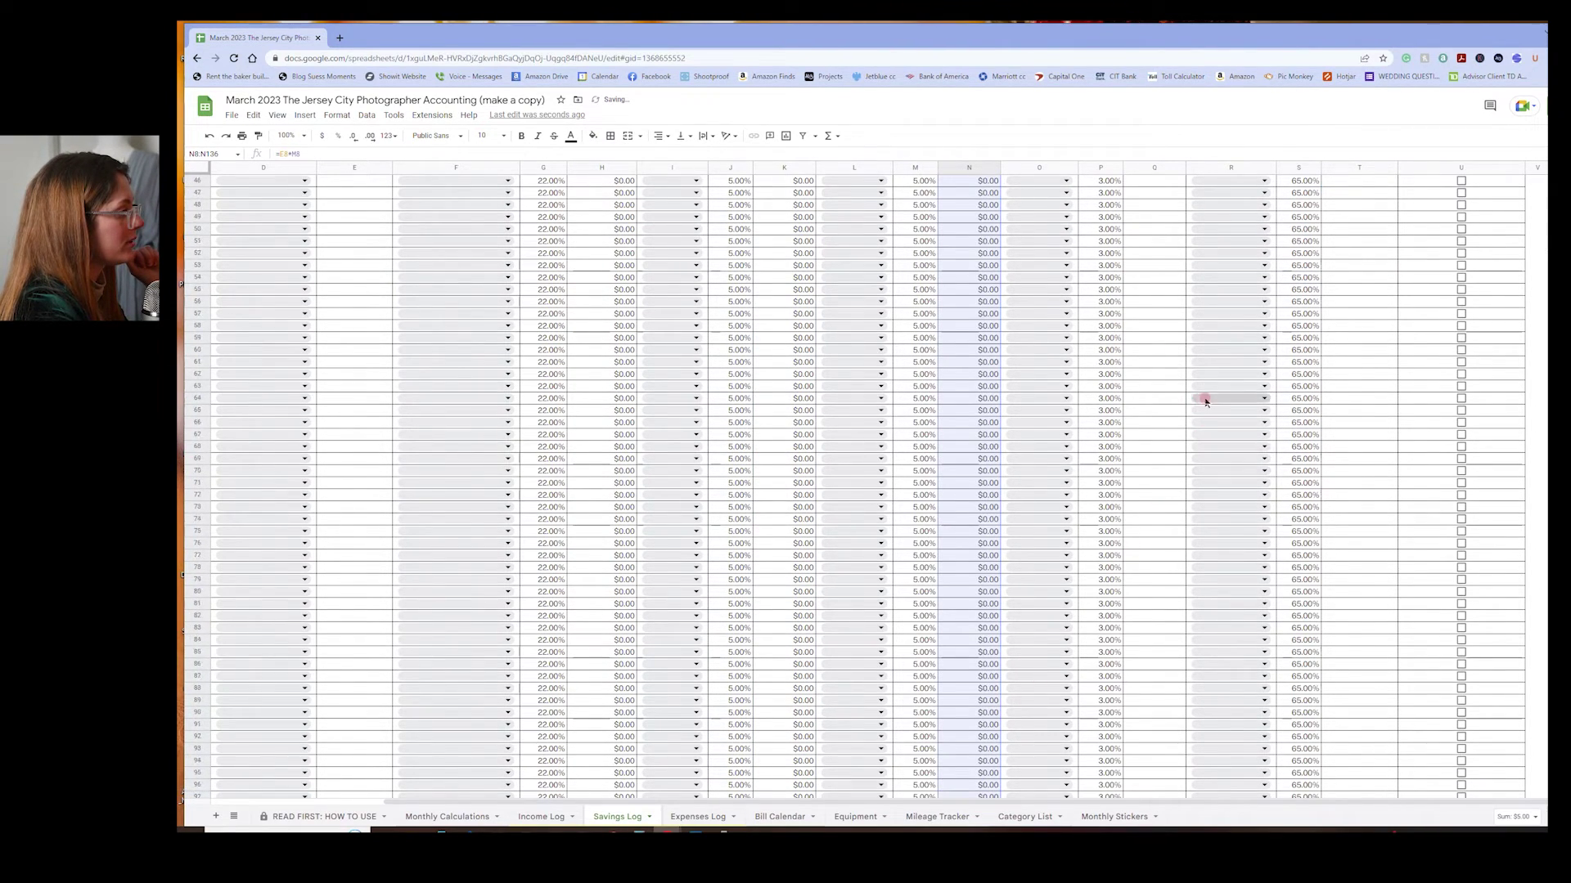
pyautogui.scroll(15, 1170, 382)
pyautogui.scroll(1, 1147, 253)
pyautogui.click(1153, 304)
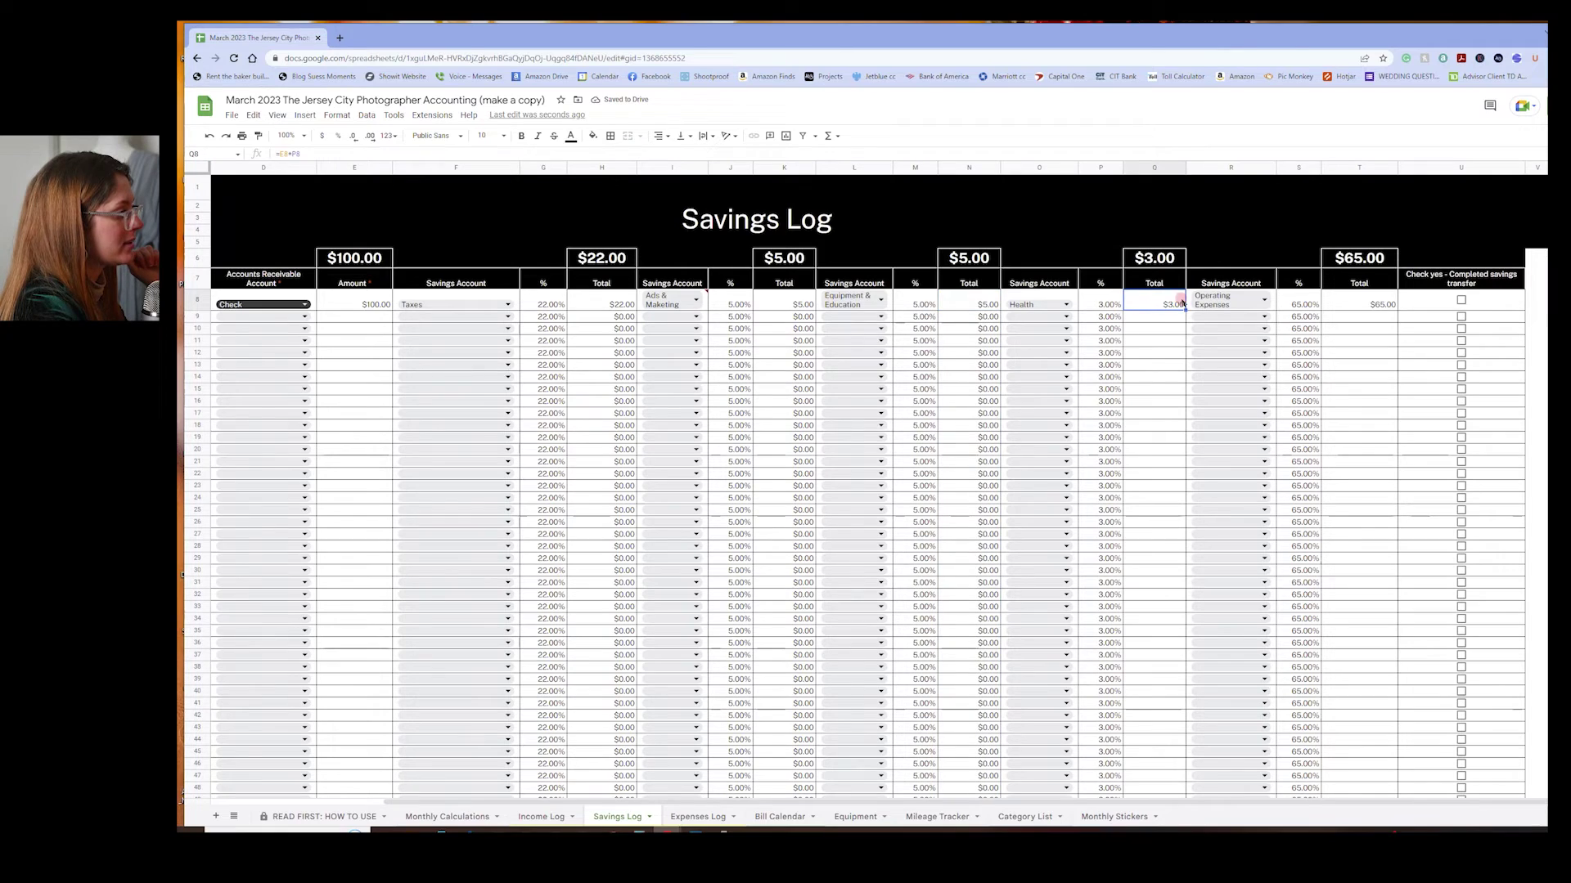
pyautogui.moveTo(1200, 818); pyautogui.dragTo(1181, 795)
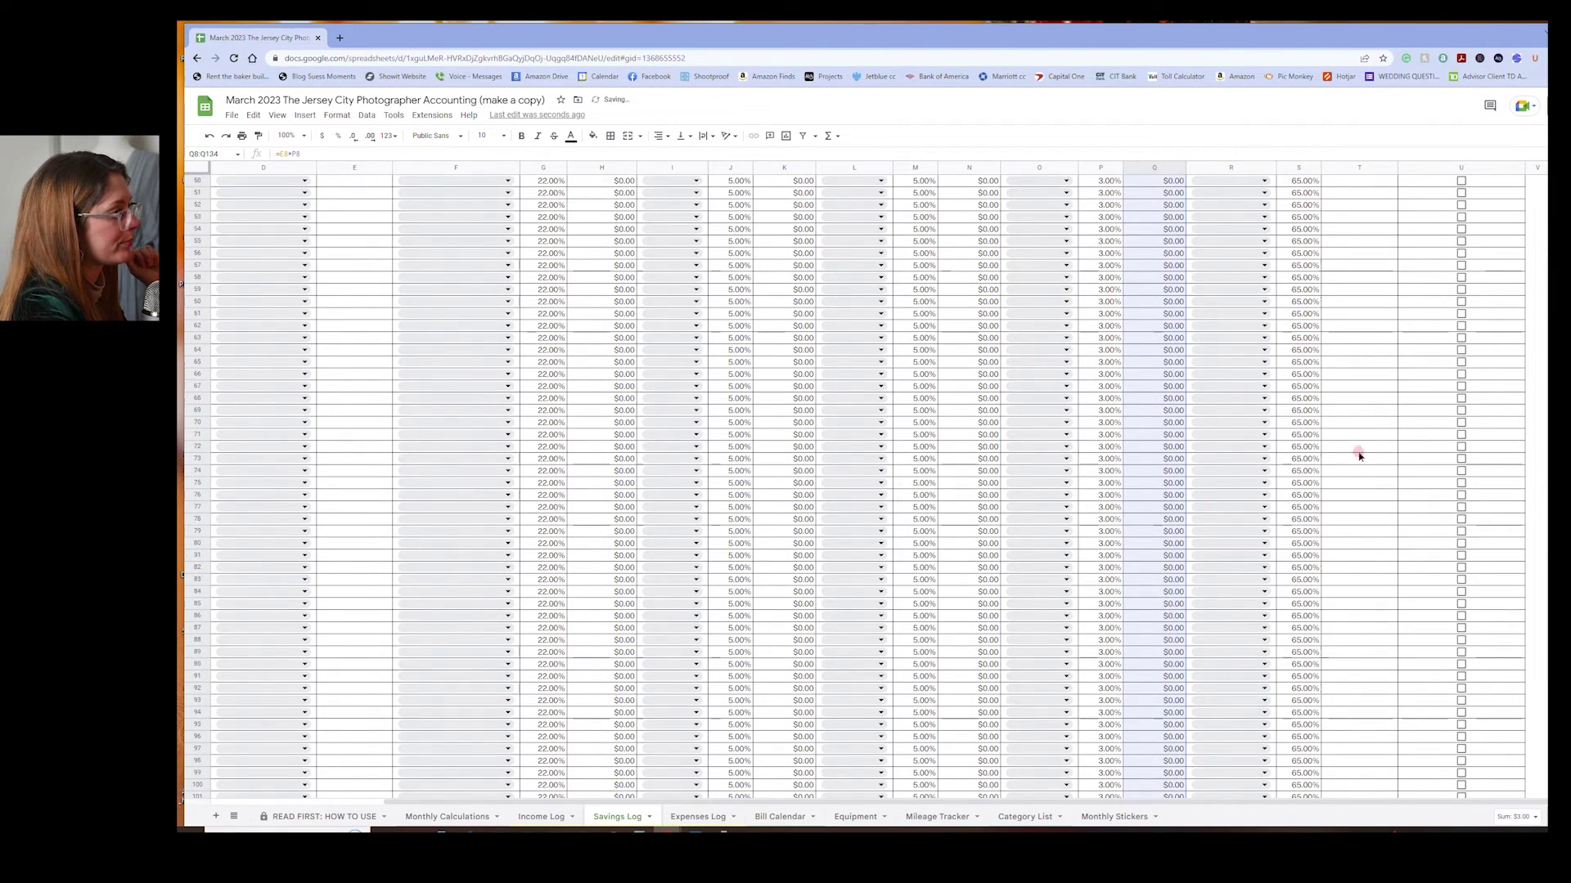
pyautogui.scroll(20, 1358, 315)
pyautogui.click(1391, 307)
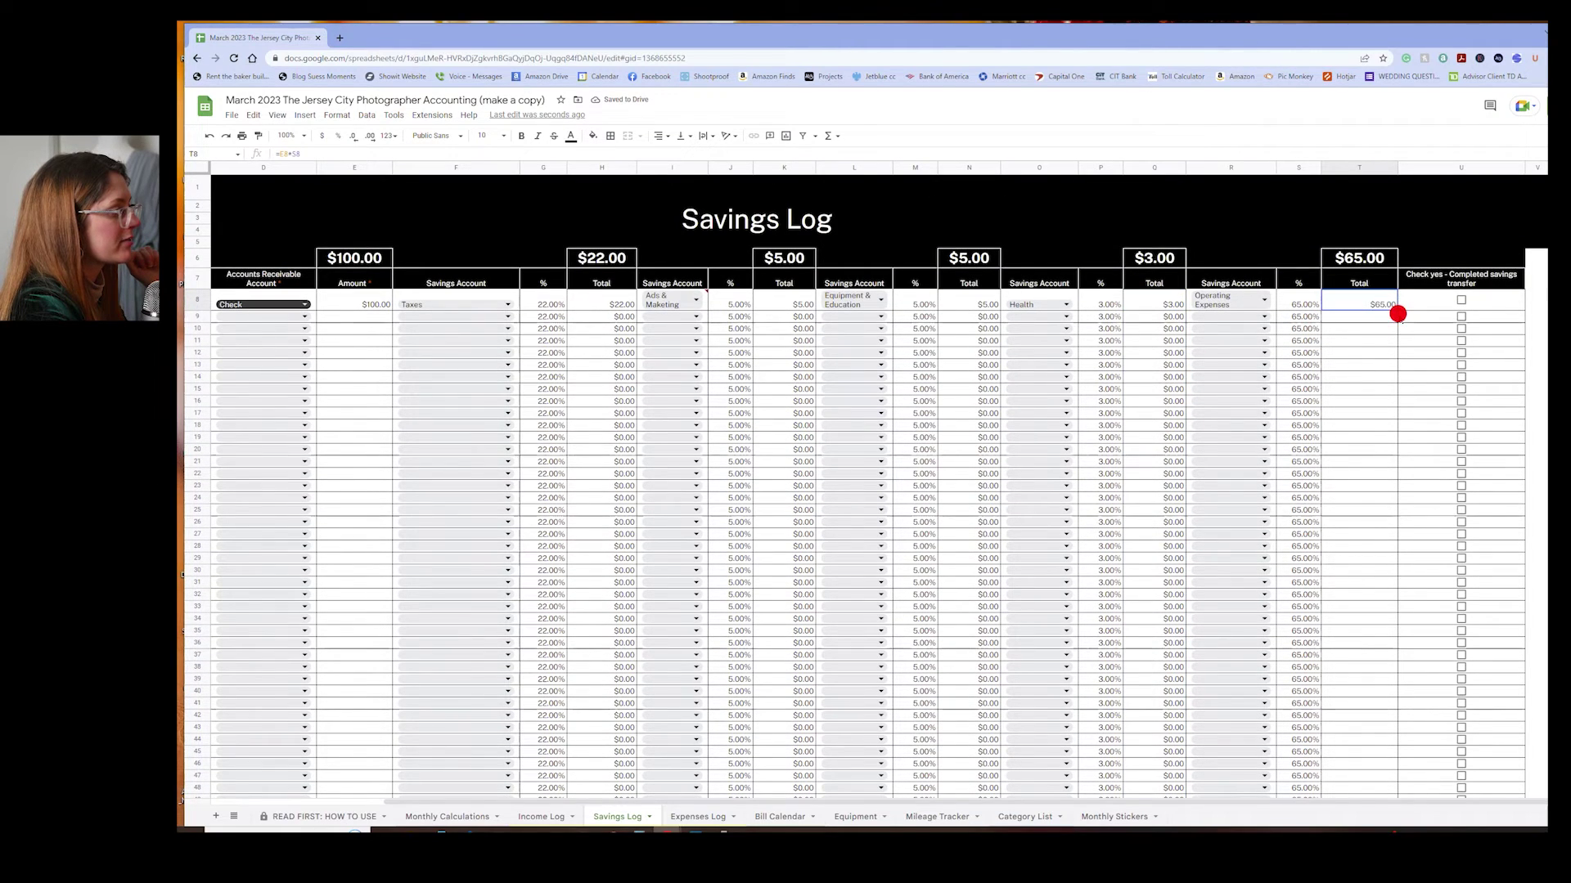
pyautogui.scroll(-1, 1390, 309)
pyautogui.moveTo(1398, 235); pyautogui.dragTo(1406, 796)
pyautogui.scroll(20, 1425, 650)
pyautogui.click(1489, 486)
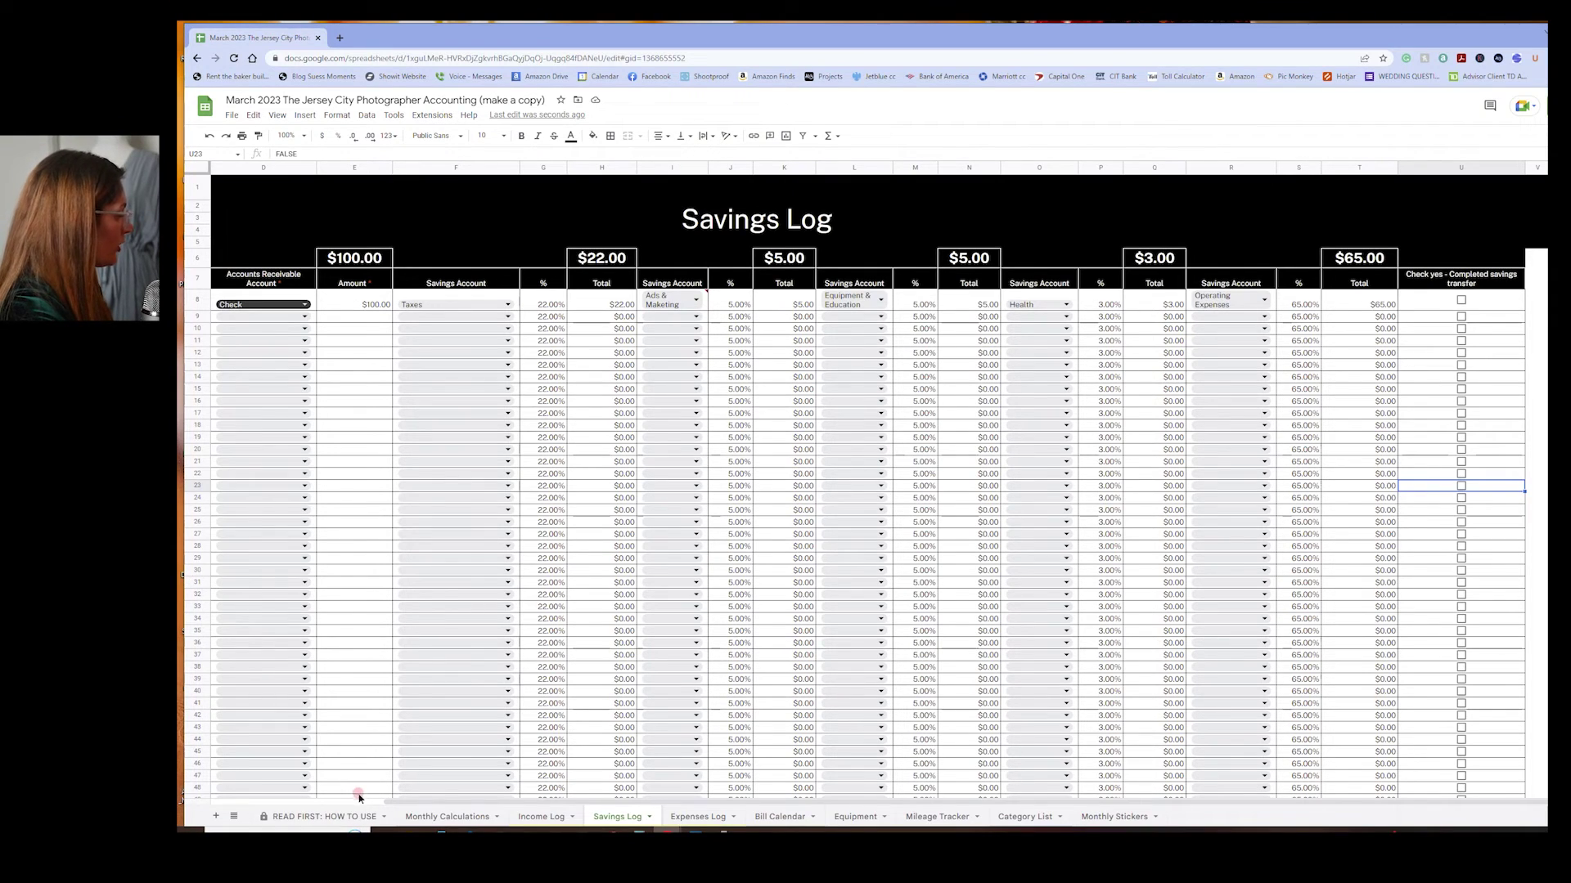
# Scroll through the READ FIRST: HOW TO USE sheet, then go to the Income Log
pyautogui.click(339, 816)
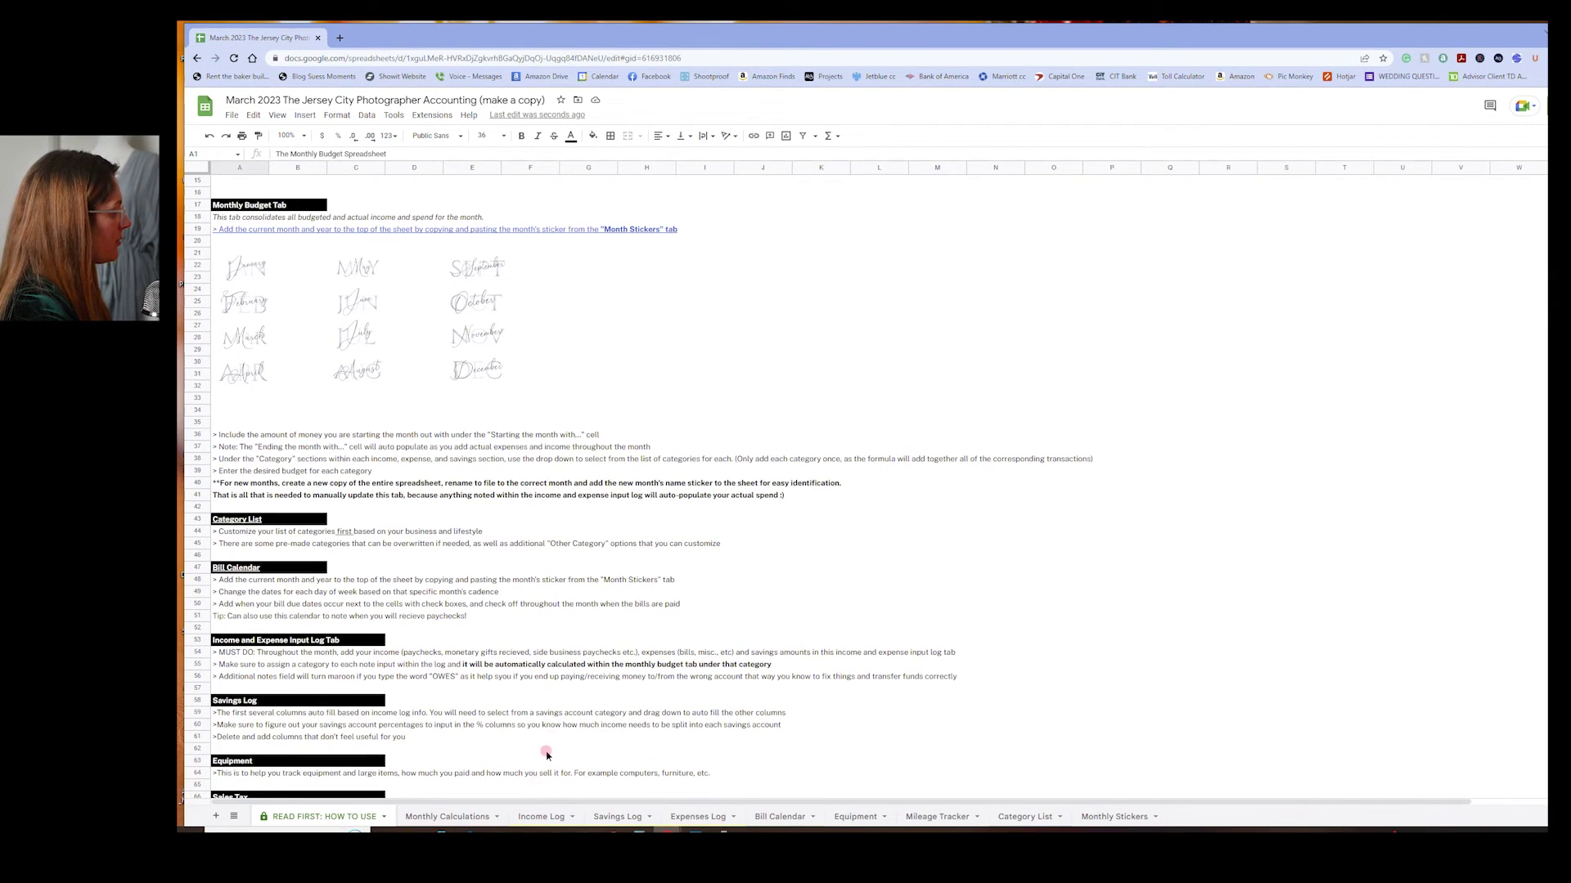
pyautogui.scroll(-4, 542, 769)
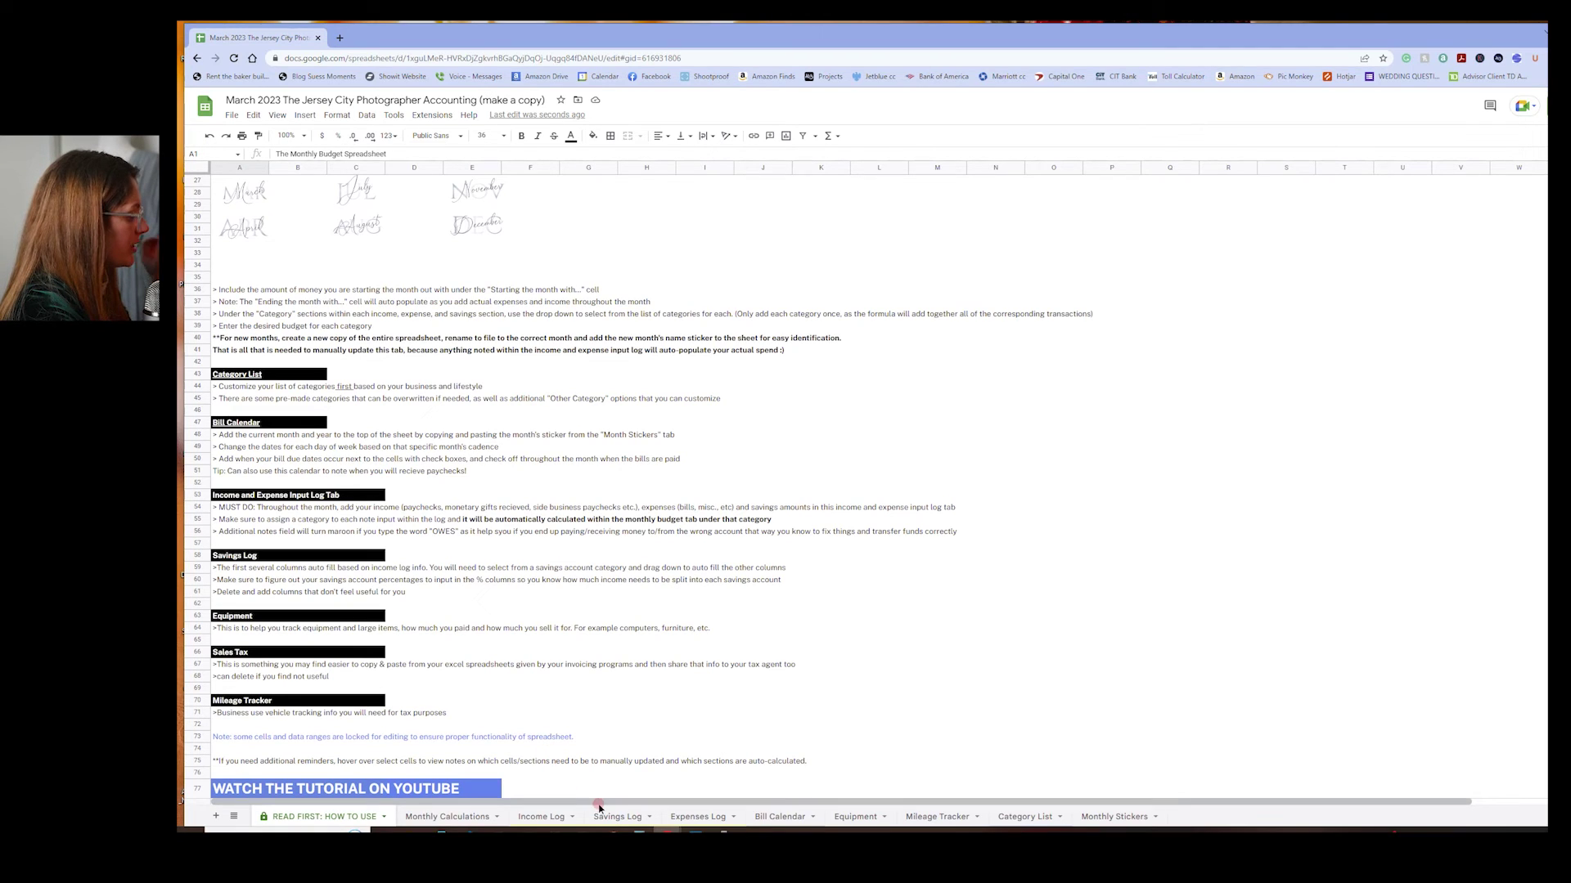
pyautogui.click(543, 816)
# Return to Monthly Calculations, showing $32.00 actual savings and a $10,112.00 month-ending balance
pyautogui.click(466, 816)
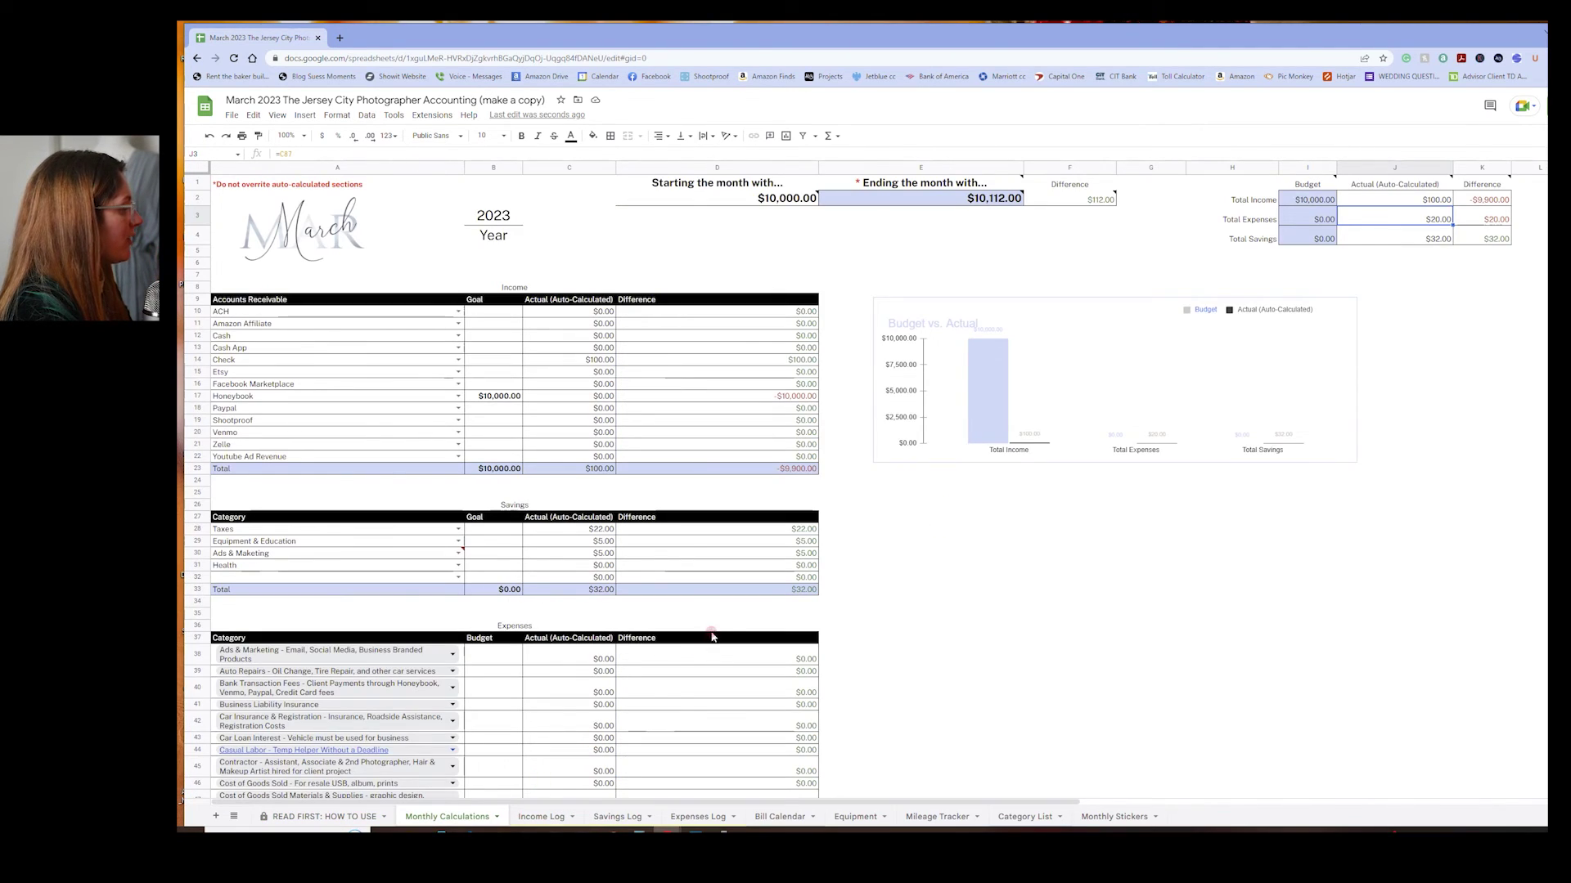